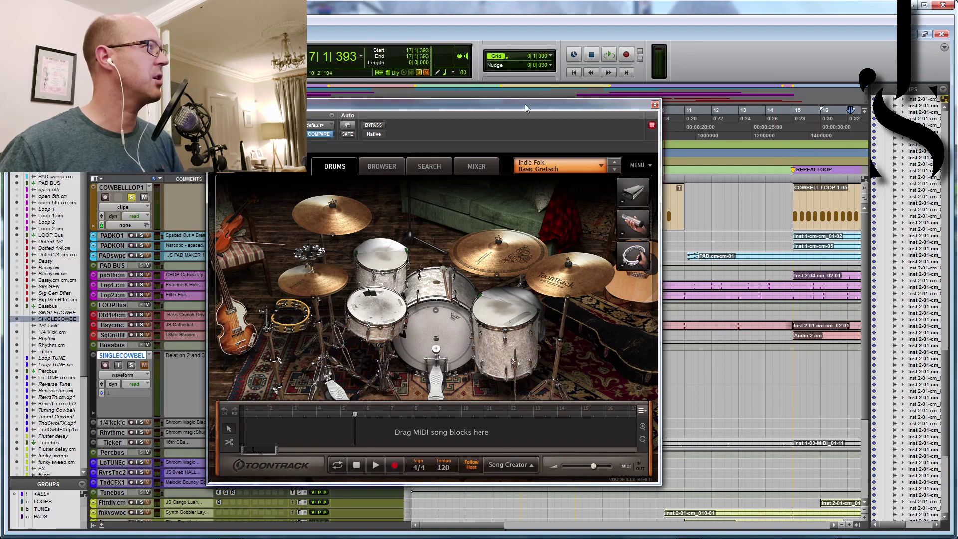
Step: Switch EZdrummer's cowbell one-shot pad to the Group Claps sound
{"action": "left_click_drag", "start_coordinate": [525, 108], "coordinate": [638, 108]}
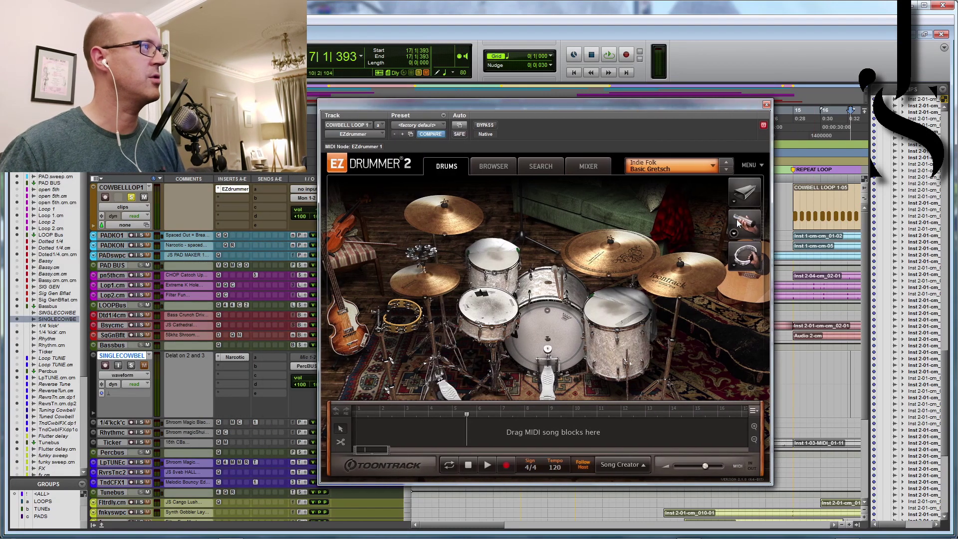
{"action": "left_click", "coordinate": [735, 203]}
{"action": "left_click", "coordinate": [675, 230]}
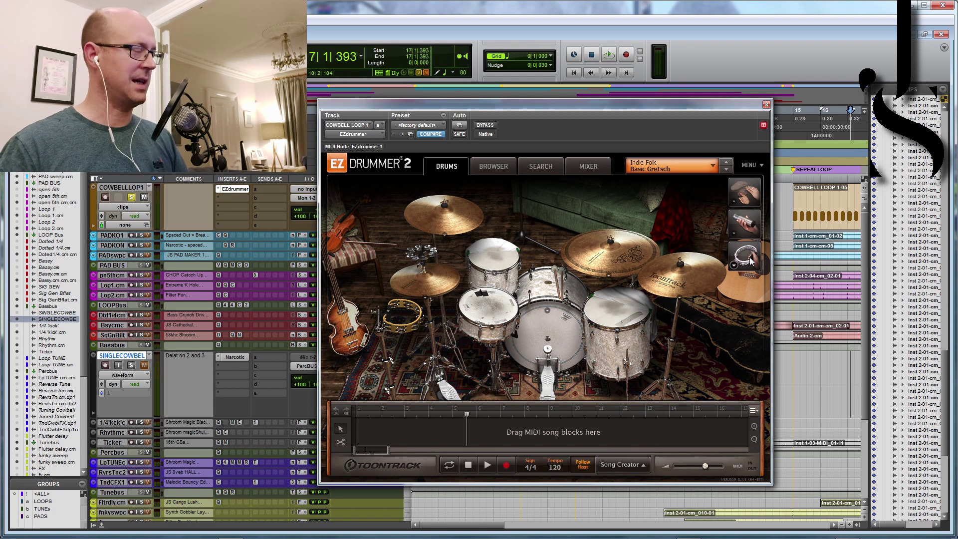
Step: Set the Group Claps one-shot pad to the Cowbell sound and close the EZdrummer window
{"action": "left_click", "coordinate": [734, 201]}
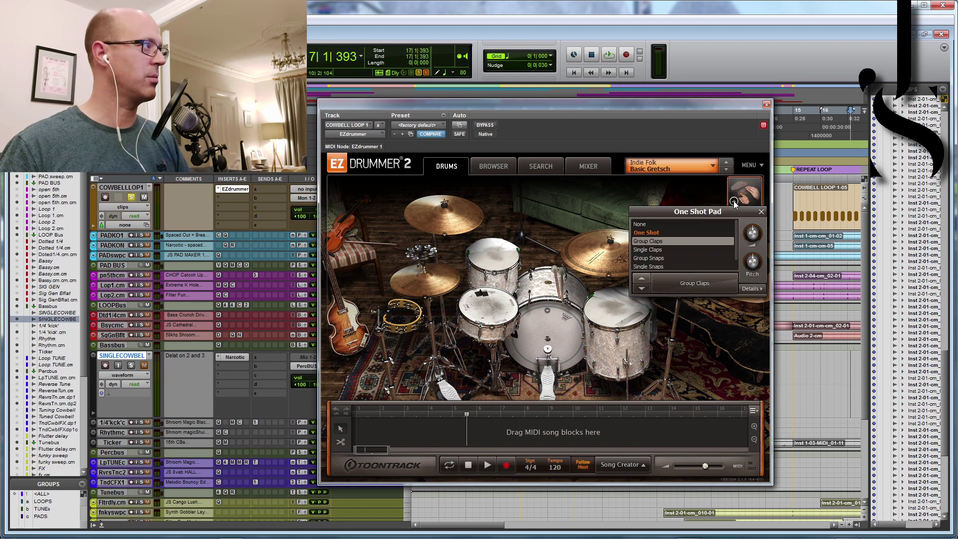
{"action": "scroll", "coordinate": [735, 239], "scroll_direction": "down", "scroll_amount": 1}
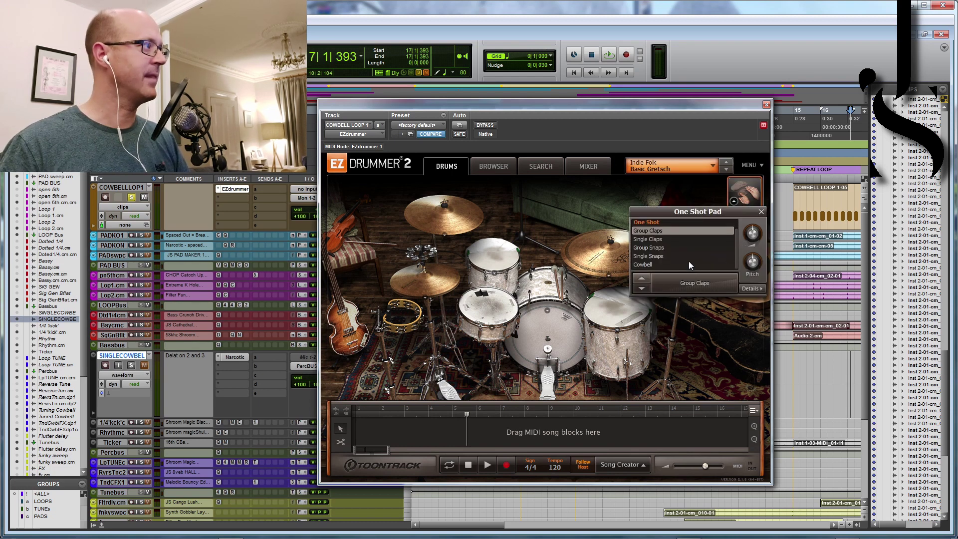
{"action": "left_click", "coordinate": [642, 265]}
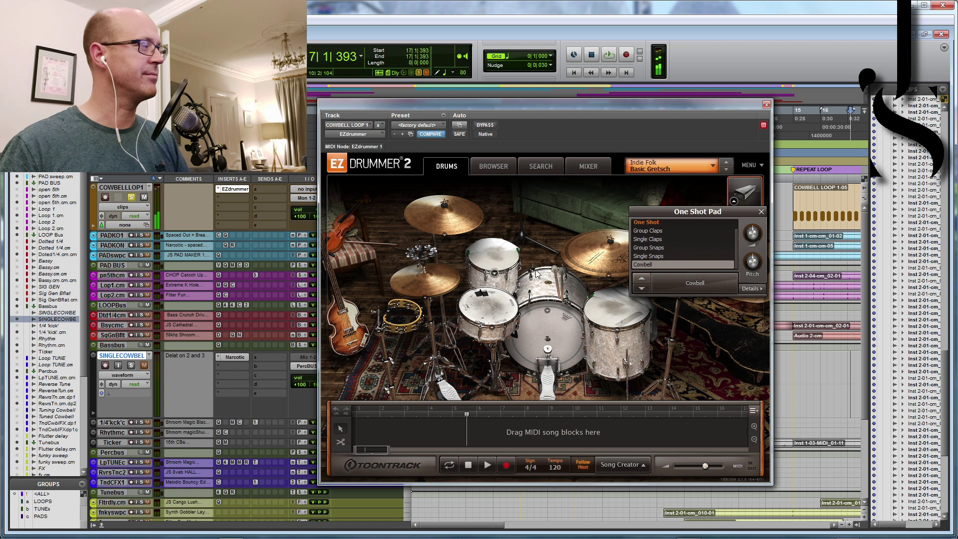
{"action": "left_click", "coordinate": [766, 105]}
Step: Select the cowbell hit at bar 5 on the single cowbell track and open its Narcotic insert in a smaller window
{"action": "left_click_drag", "start_coordinate": [542, 373], "coordinate": [518, 373]}
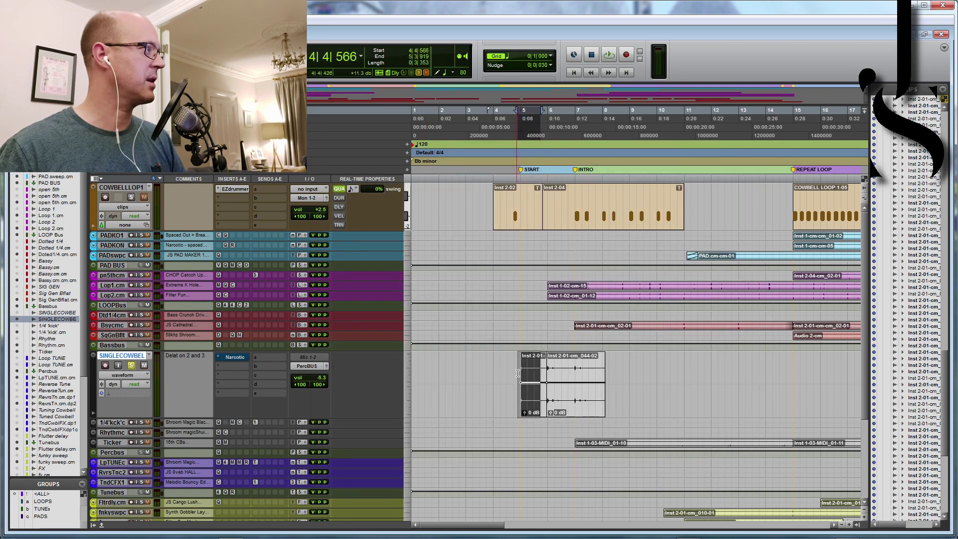
{"action": "left_click", "coordinate": [235, 357]}
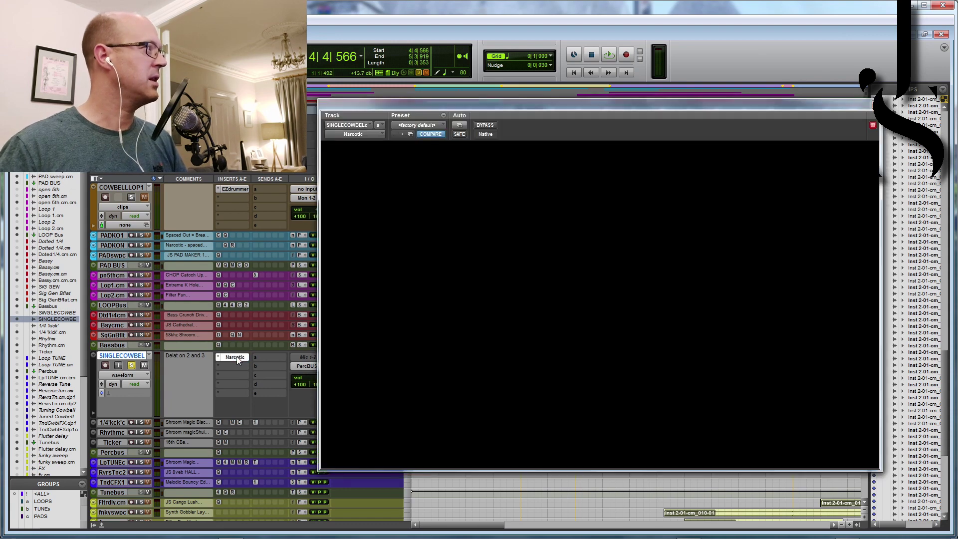
{"action": "left_click_drag", "start_coordinate": [567, 101], "coordinate": [463, 103]}
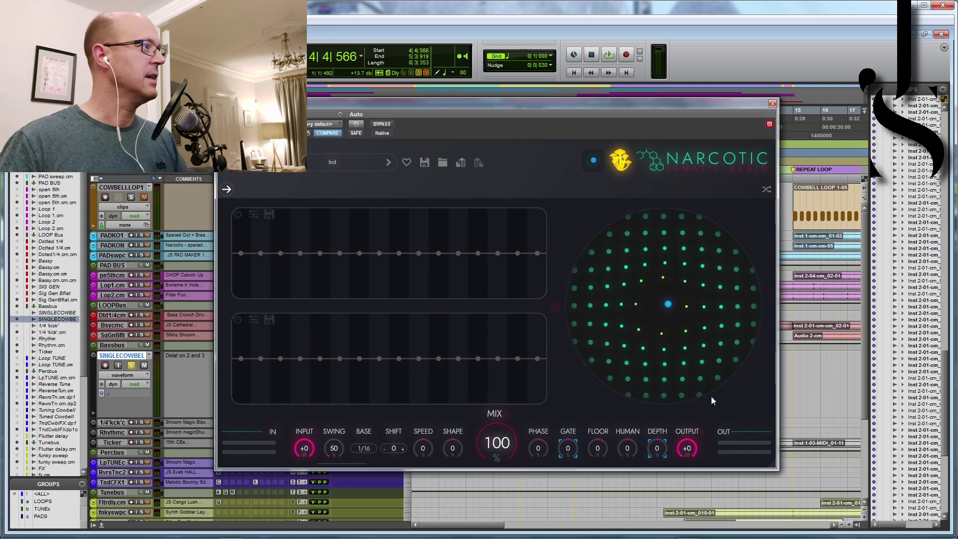
{"action": "left_click_drag", "start_coordinate": [773, 464], "coordinate": [729, 451]}
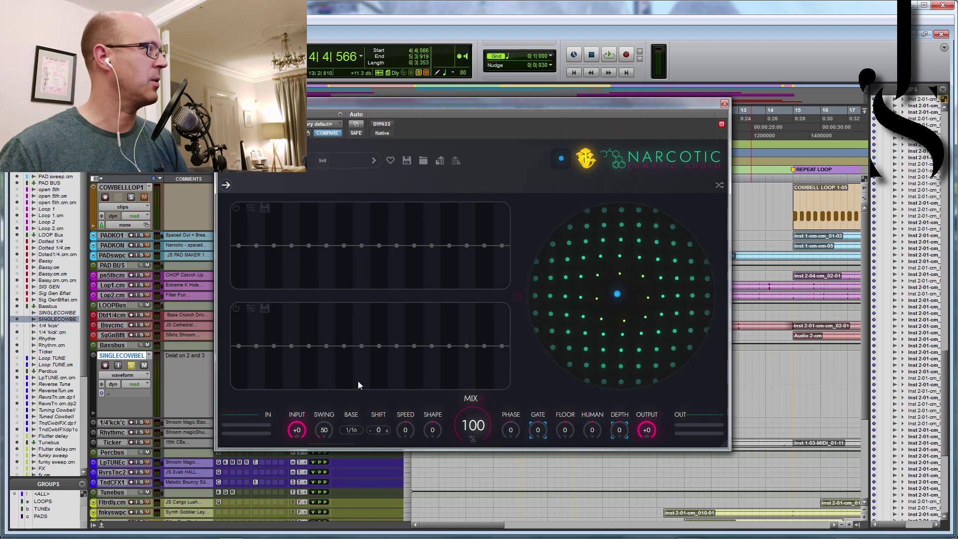
Step: Enable both Narcotic modulation sequencers and draw a freehand stepped curve across each one
{"action": "left_click", "coordinate": [235, 208]}
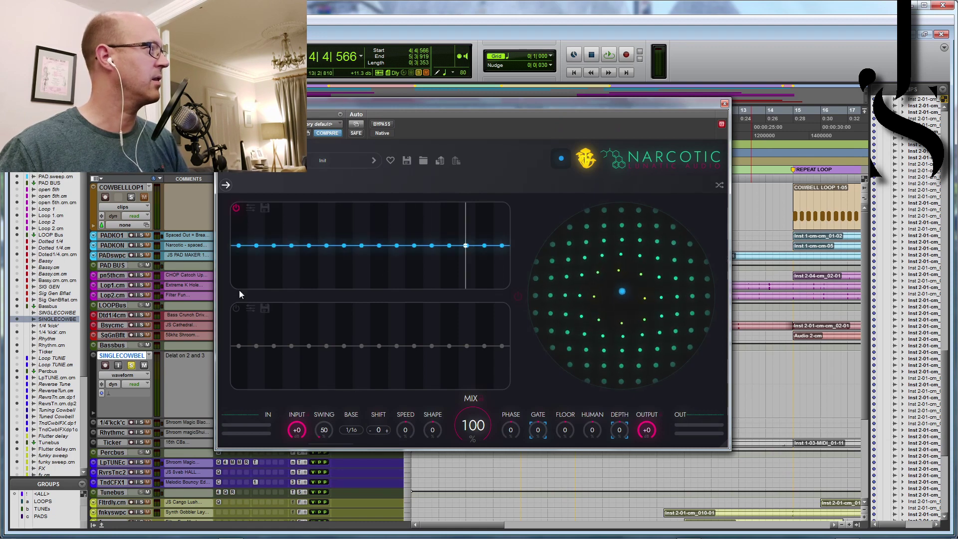
{"action": "left_click", "coordinate": [236, 308]}
{"action": "mouse_move", "coordinate": [238, 258]}
{"action": "left_mouse_down"}
{"action": "mouse_move", "coordinate": [397, 262]}
{"action": "mouse_move", "coordinate": [501, 245]}
{"action": "left_mouse_up"}
{"action": "mouse_move", "coordinate": [239, 346]}
{"action": "left_mouse_down"}
{"action": "mouse_move", "coordinate": [305, 312]}
{"action": "mouse_move", "coordinate": [448, 360]}
{"action": "left_mouse_up"}
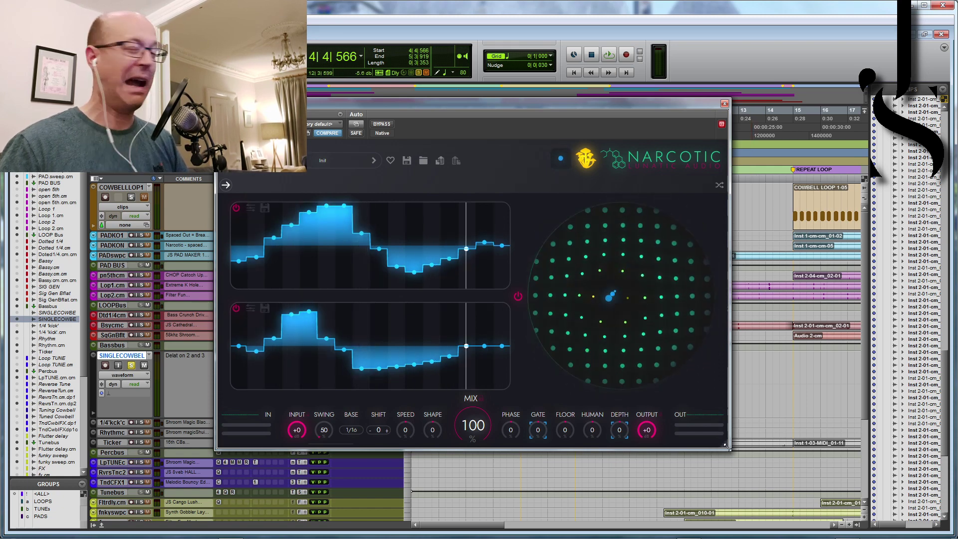
Step: Enlarge the Narcotic window and reload the Init preset to clear both sequencers
{"action": "left_click_drag", "start_coordinate": [728, 454], "coordinate": [821, 378]}
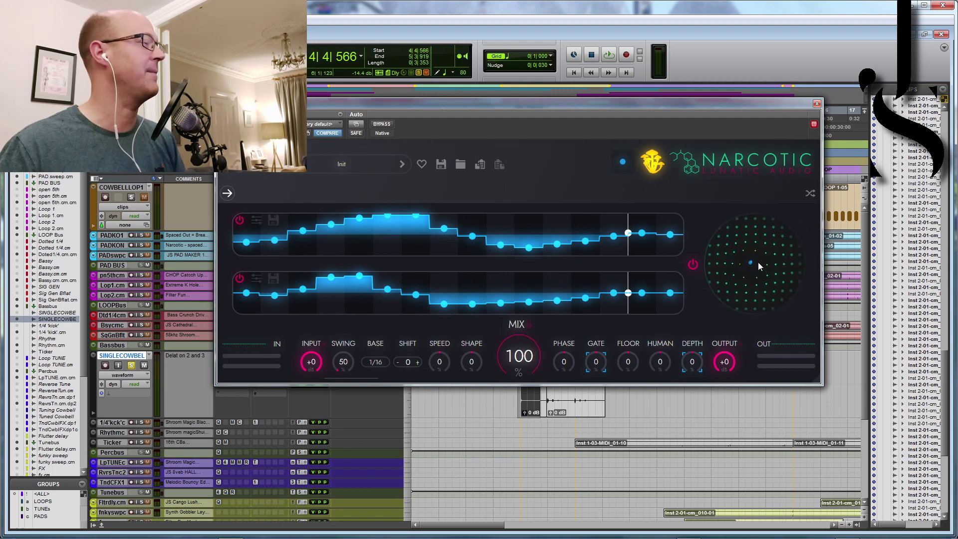
{"action": "left_click_drag", "start_coordinate": [820, 383], "coordinate": [824, 413]}
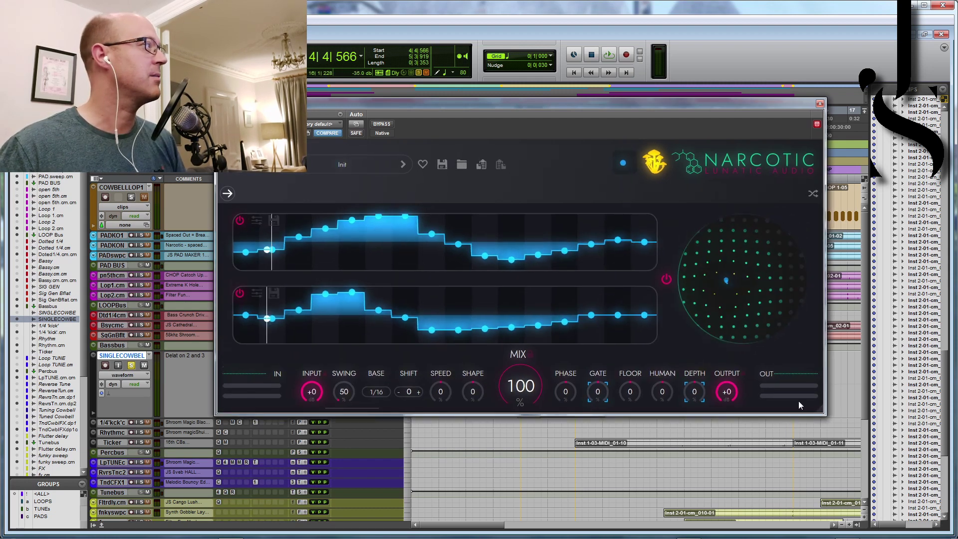
{"action": "left_click", "coordinate": [350, 164]}
{"action": "left_click_drag", "start_coordinate": [402, 104], "coordinate": [385, 131]}
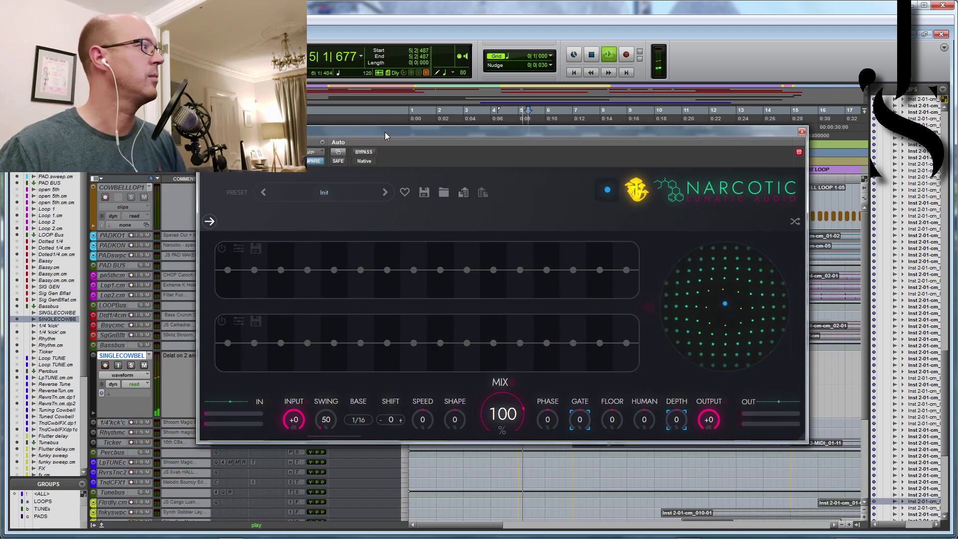
Step: Load the Catchup Delay preset from Narcotic's Chop category
{"action": "left_click", "coordinate": [334, 194]}
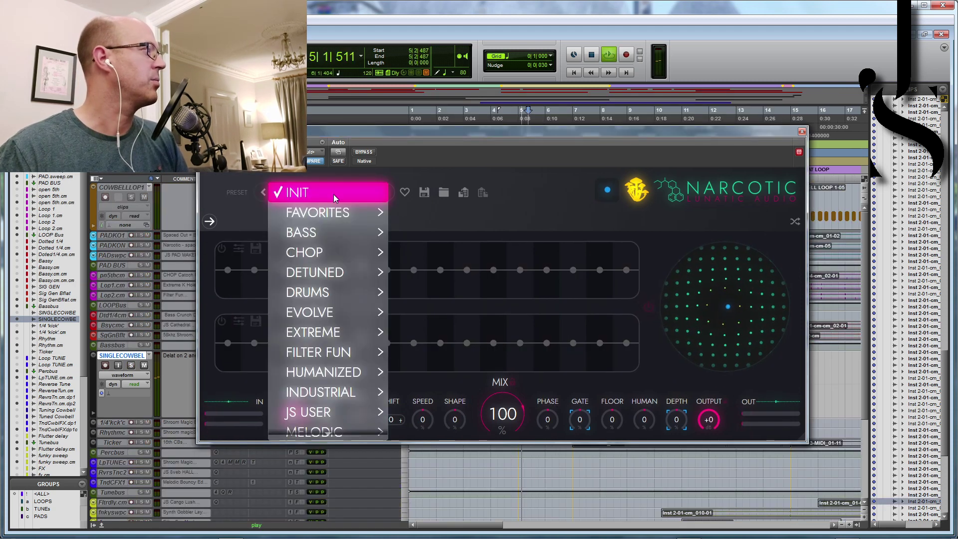
{"action": "mouse_move", "coordinate": [335, 214]}
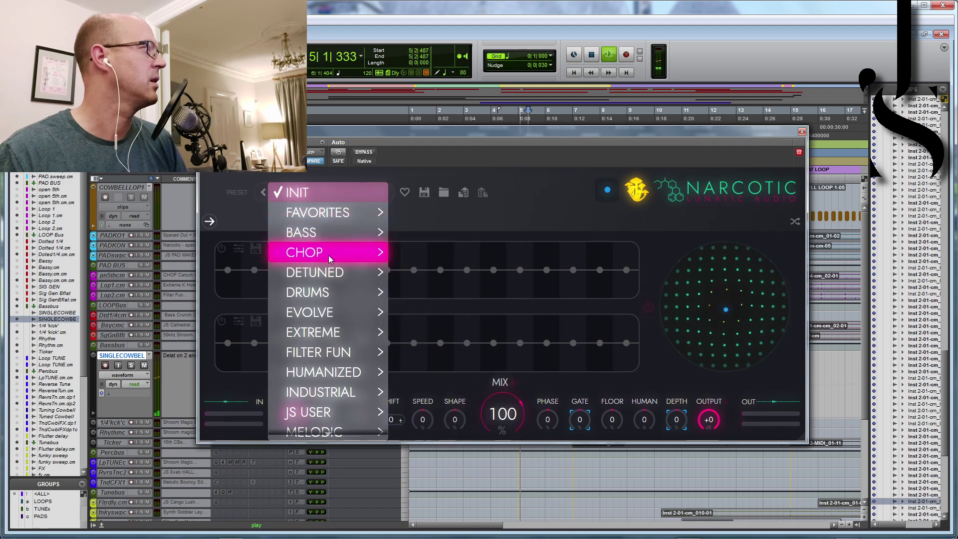
{"action": "mouse_move", "coordinate": [329, 254]}
{"action": "left_click", "coordinate": [428, 188]}
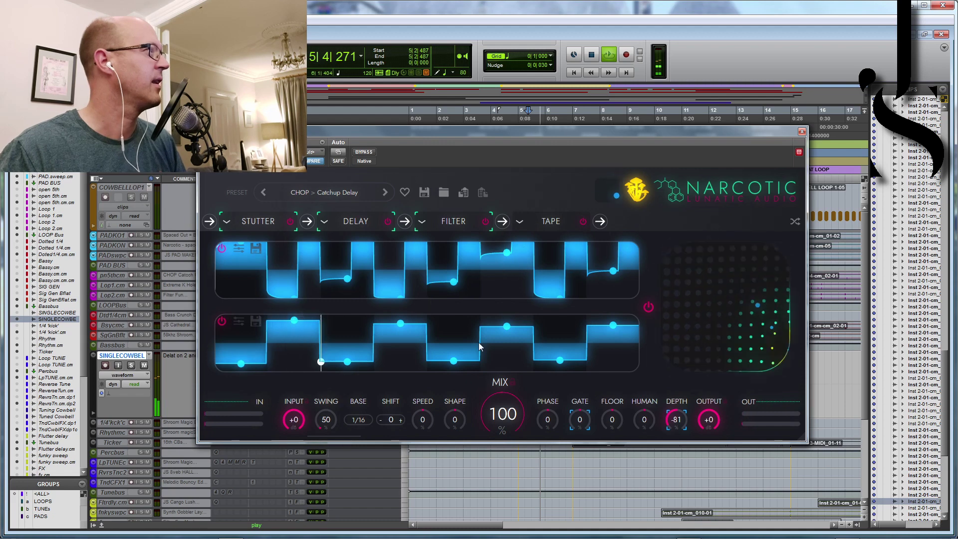
Step: Audition the Chop presets Digit Sprinkler, Dual Mode, Excite The Particles, Fast Voltage and Fleet Chop on the looping cowbell
{"action": "left_click", "coordinate": [385, 193]}
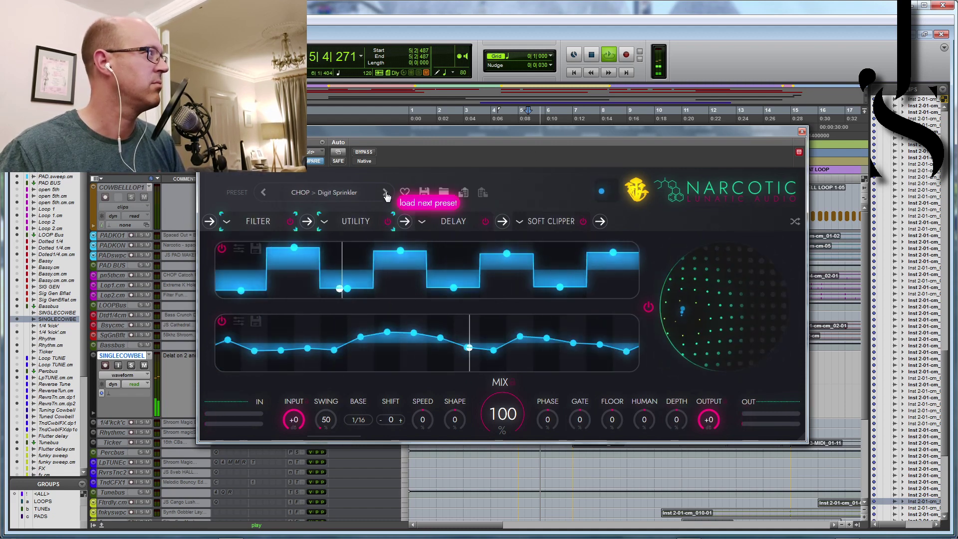
{"action": "left_click", "coordinate": [385, 193]}
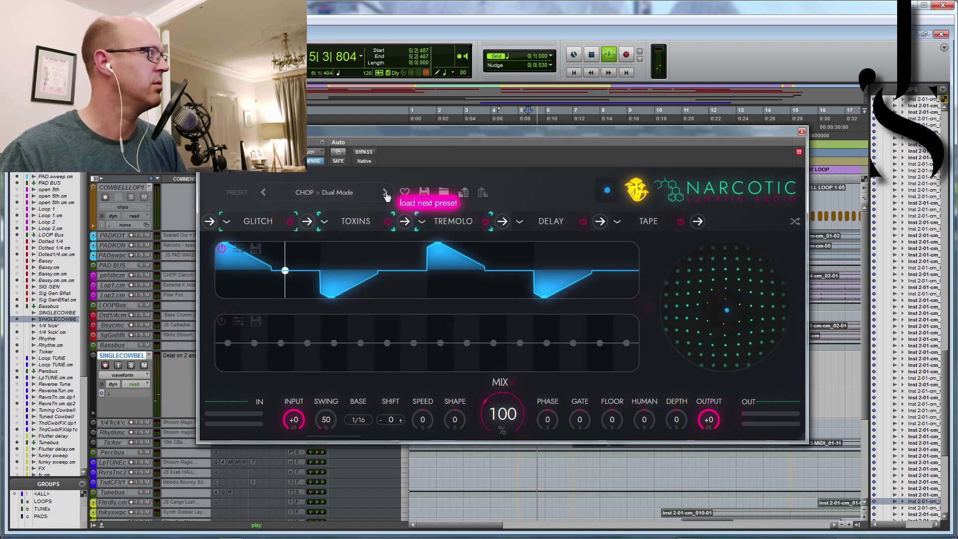
{"action": "left_click", "coordinate": [386, 193]}
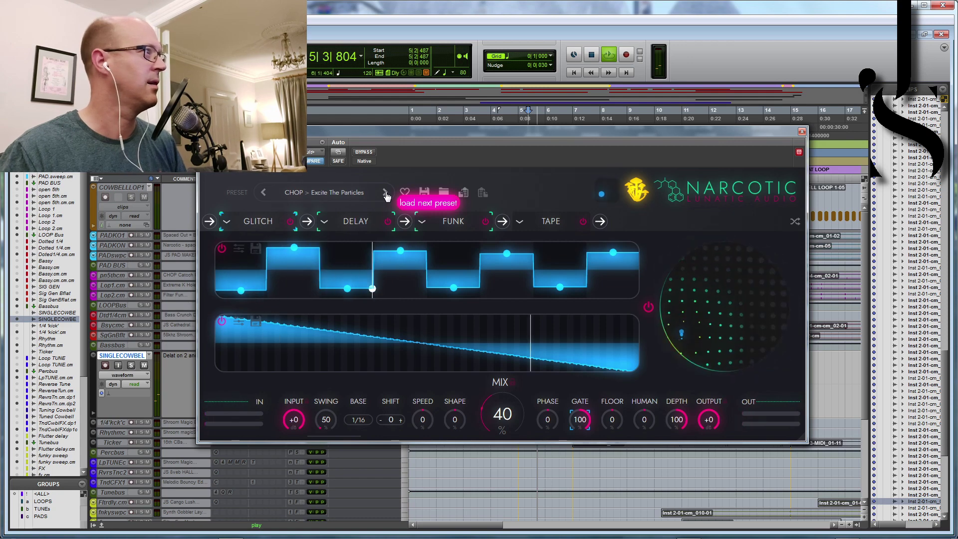
{"action": "left_click", "coordinate": [385, 192]}
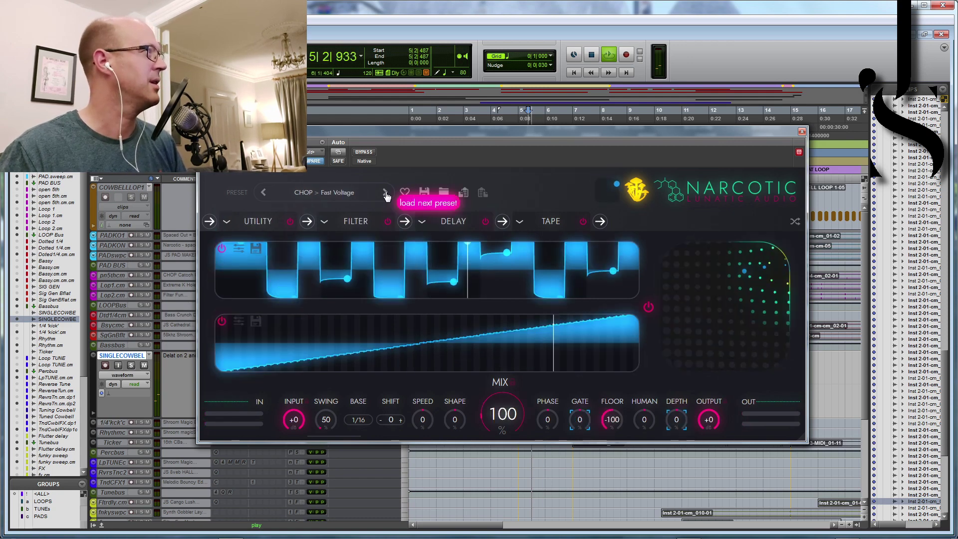
{"action": "left_click", "coordinate": [385, 193]}
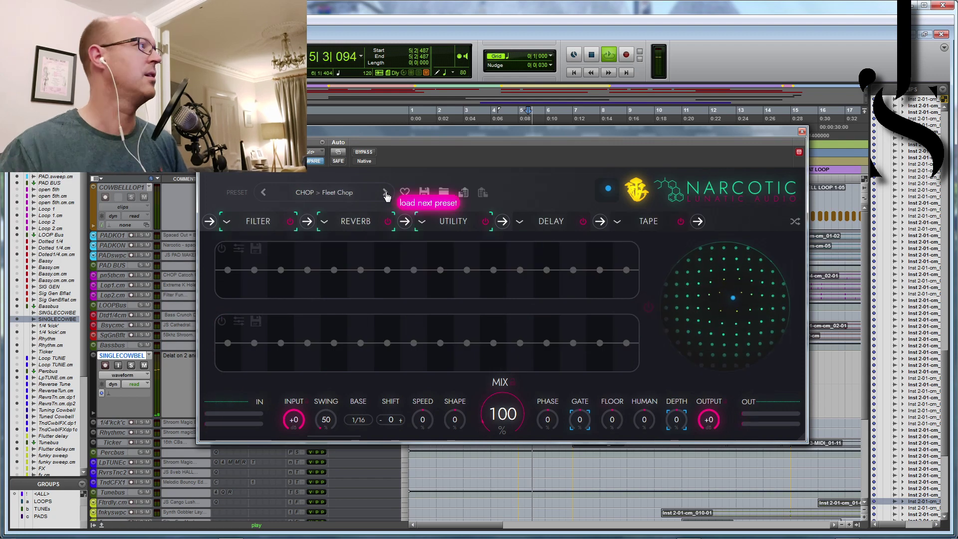
Step: Stop and restart playback while trying the Chop presets Frontend and Get Ups
{"action": "key", "text": "space"}
{"action": "left_click", "coordinate": [385, 193]}
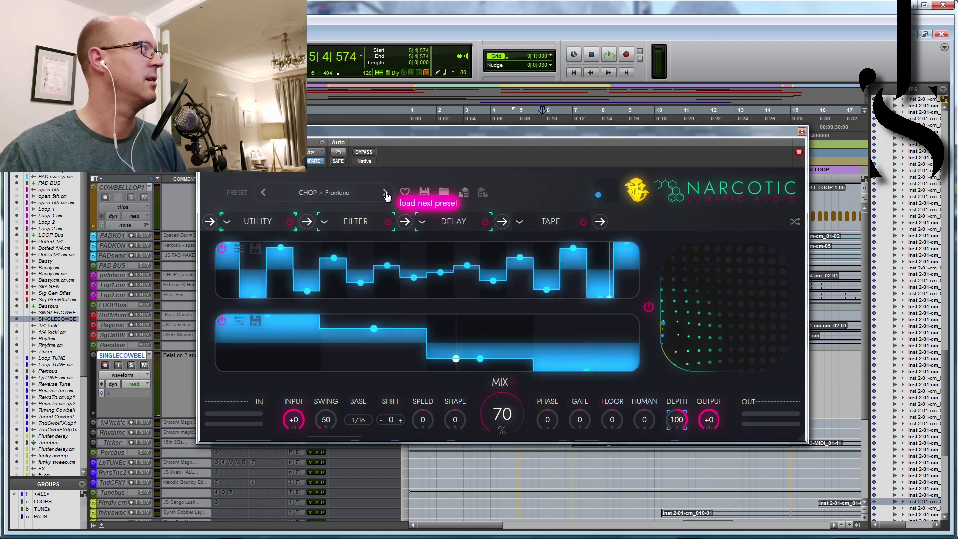
{"action": "key", "text": "space"}
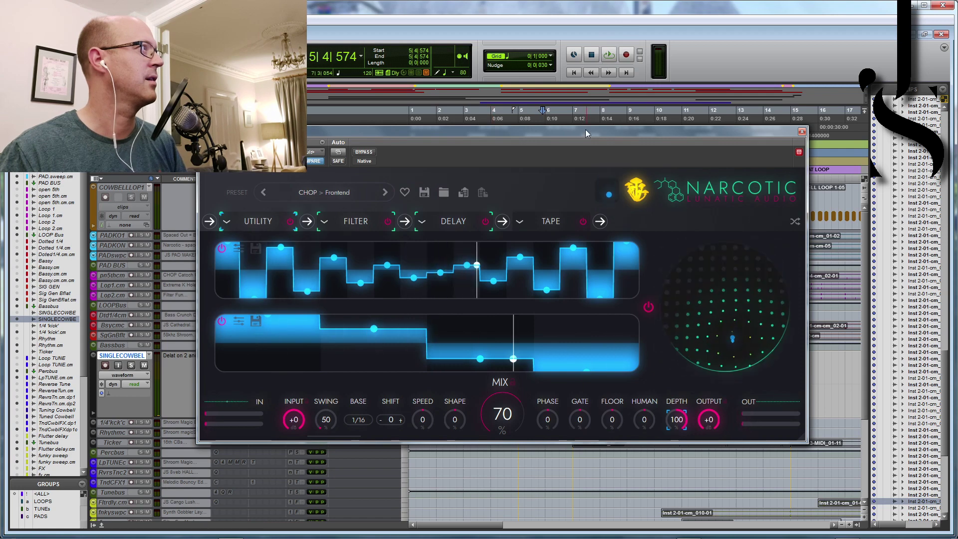
{"action": "left_click", "coordinate": [384, 193]}
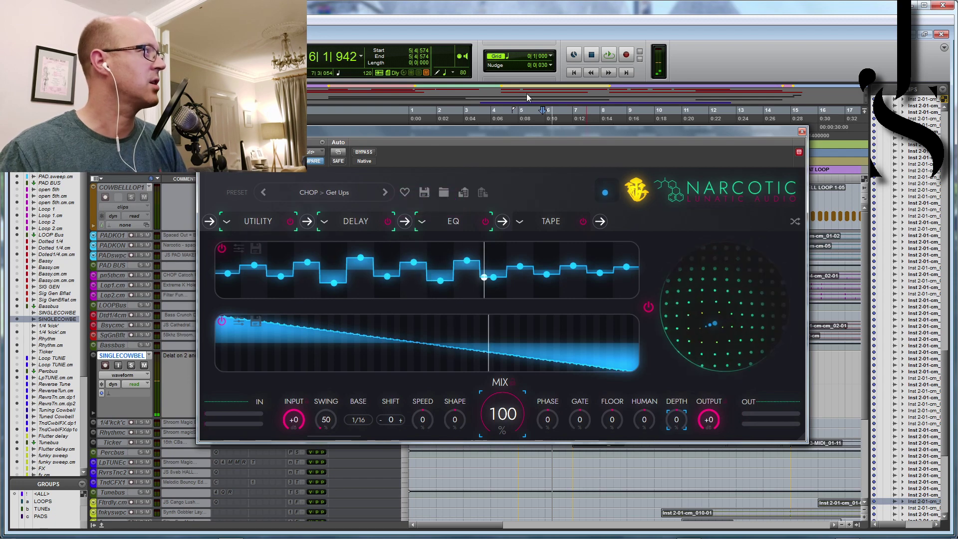
Step: Reposition the Narcotic window and try the Chop presets Global Foundation and Gummy Worms
{"action": "left_click_drag", "start_coordinate": [696, 129], "coordinate": [718, 139]}
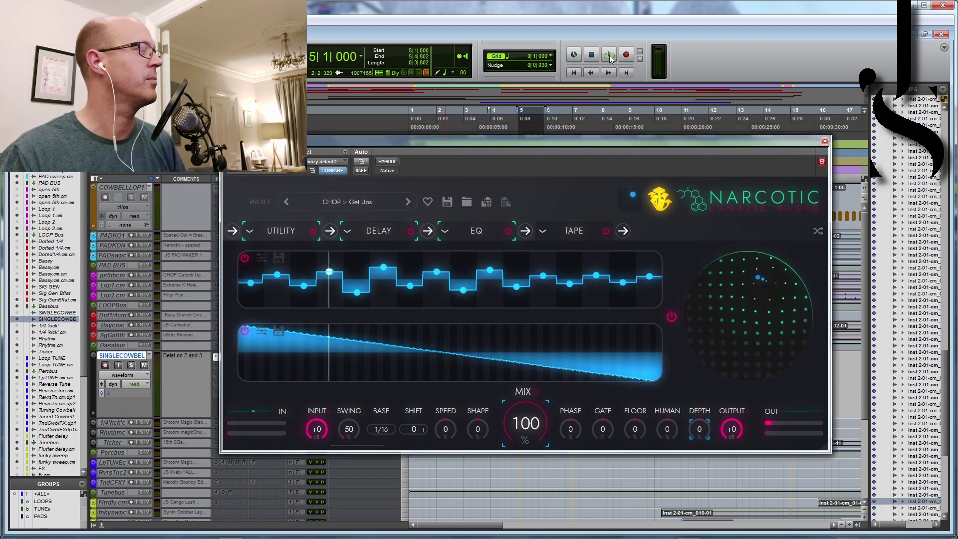
{"action": "left_click", "coordinate": [406, 205]}
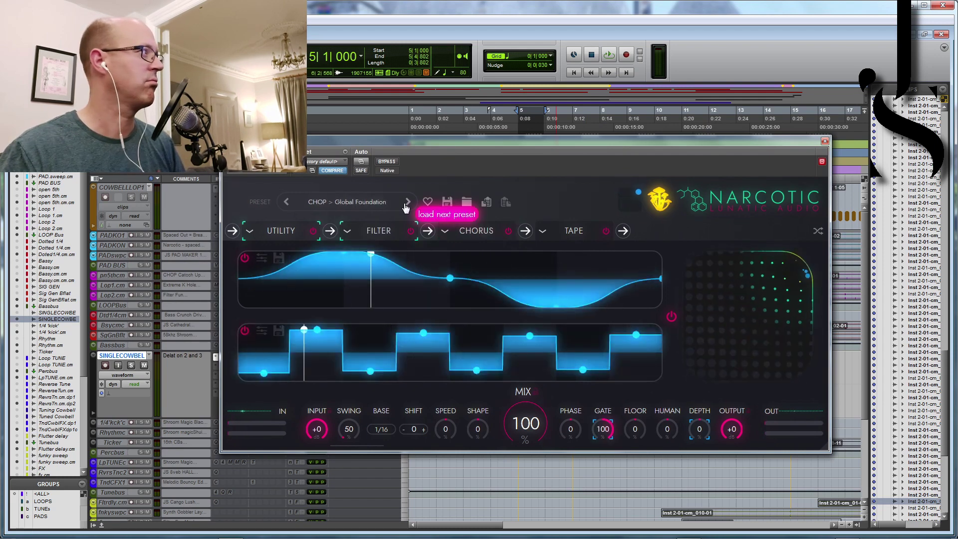
{"action": "left_click", "coordinate": [405, 205]}
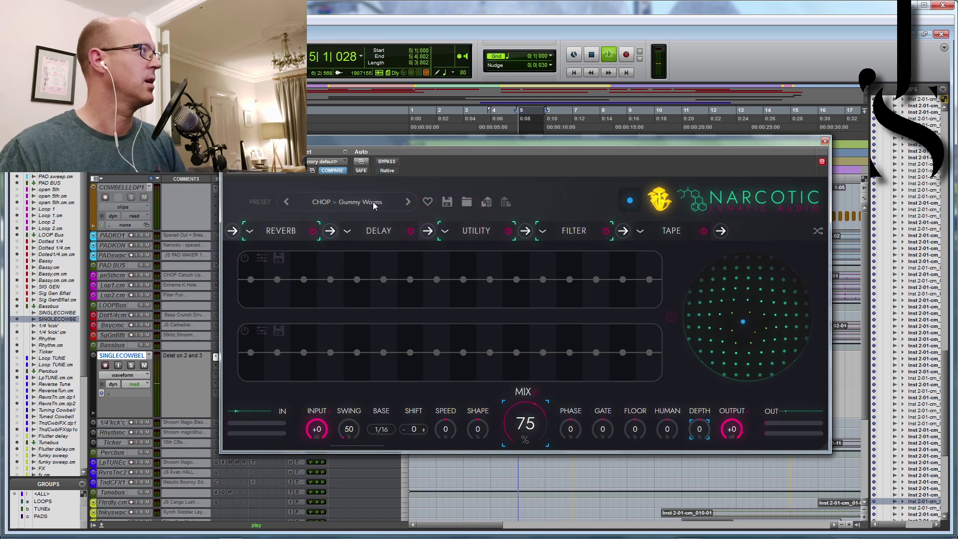
Step: Stop playback, return Narcotic to the Init preset, and restart loop playback of the bar 5 selection
{"action": "left_click", "coordinate": [592, 54]}
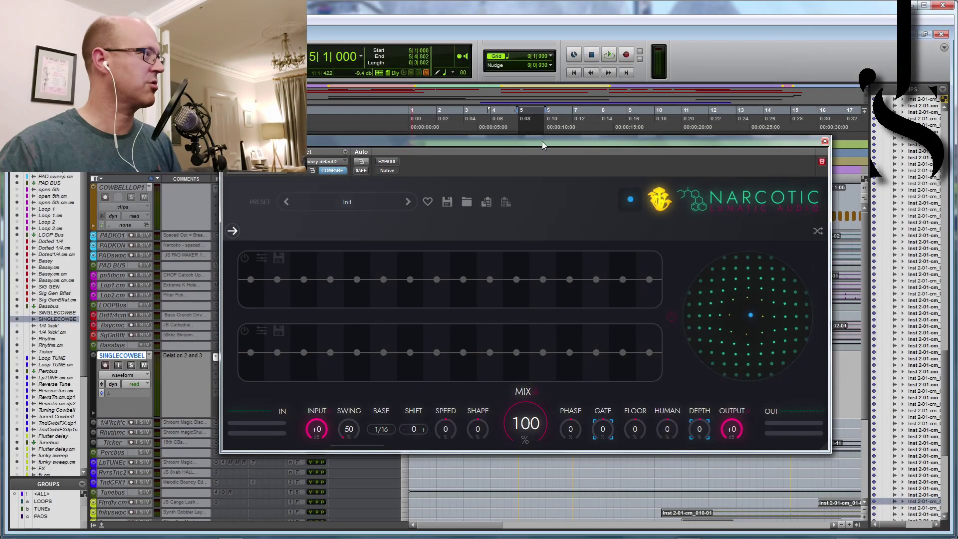
{"action": "left_click", "coordinate": [608, 56]}
{"action": "left_click_drag", "start_coordinate": [549, 141], "coordinate": [493, 135]}
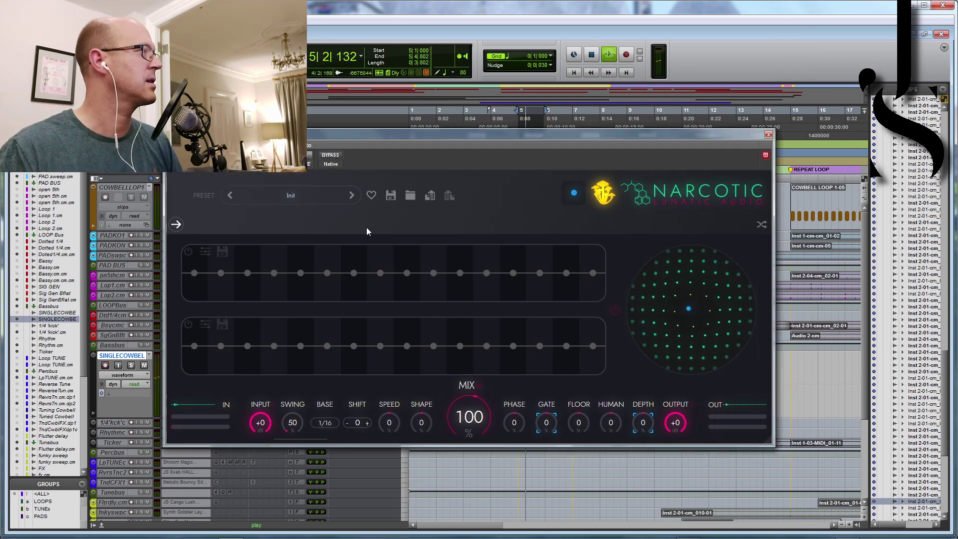
Step: Add a Delay effect with filter cutoff 2.8, left delay 5, right delay 4 and right offset 4, keeping the Low Pass filter
{"action": "left_click", "coordinate": [176, 224]}
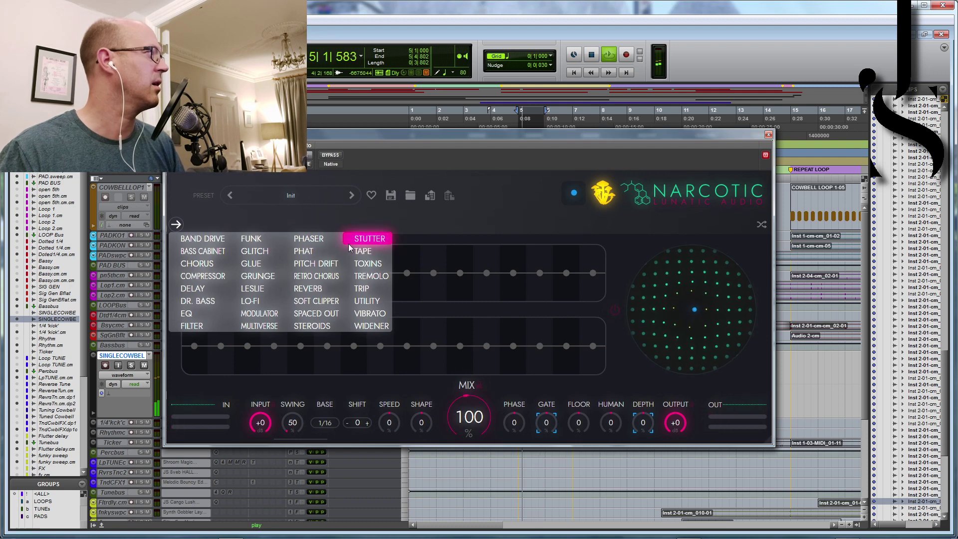
{"action": "left_click", "coordinate": [205, 289]}
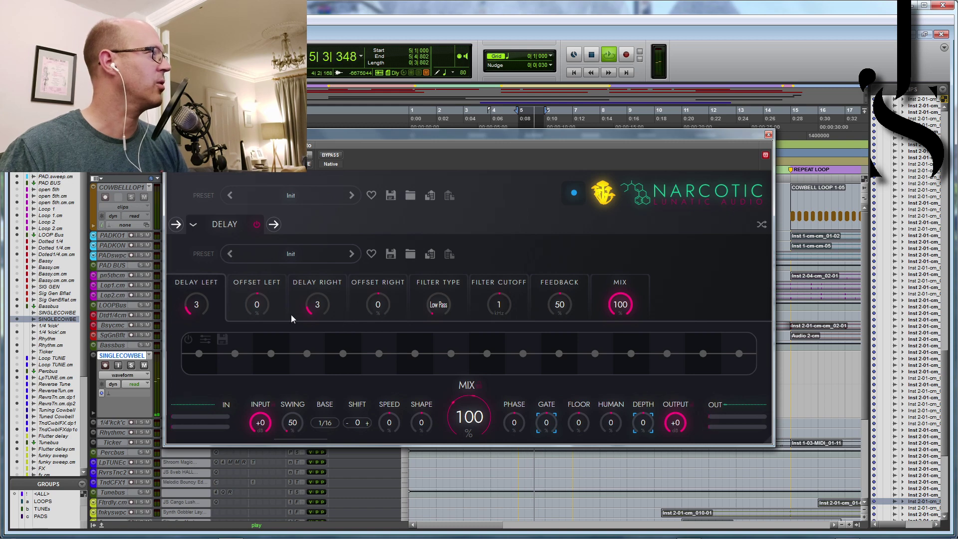
{"action": "left_click_drag", "start_coordinate": [500, 305], "coordinate": [500, 343]}
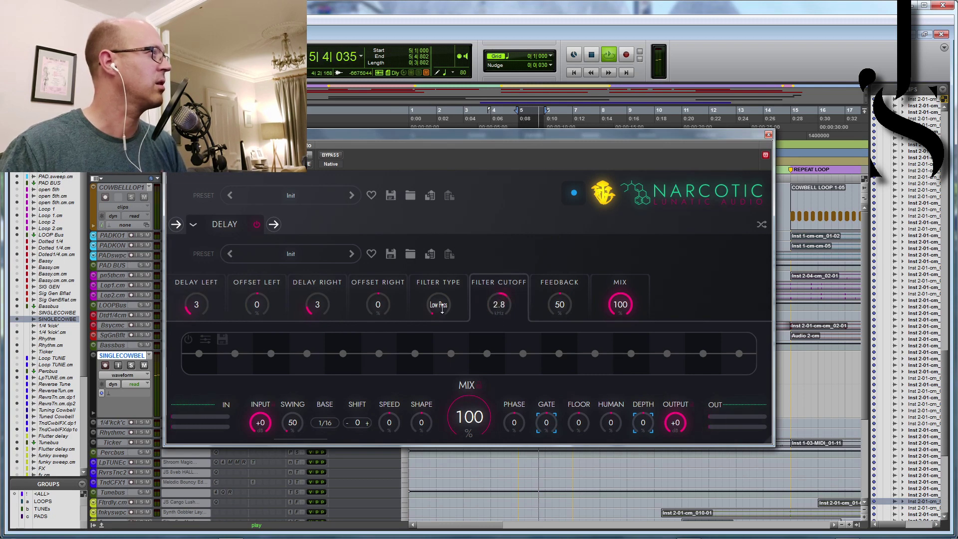
{"action": "left_click_drag", "start_coordinate": [444, 308], "coordinate": [438, 356]}
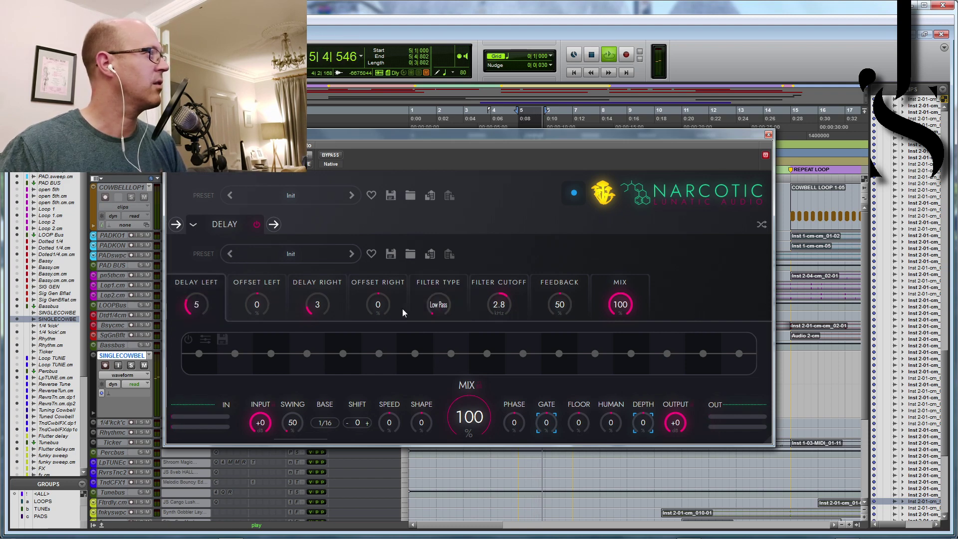
{"action": "scroll", "coordinate": [384, 303], "scroll_direction": "up", "scroll_amount": 4}
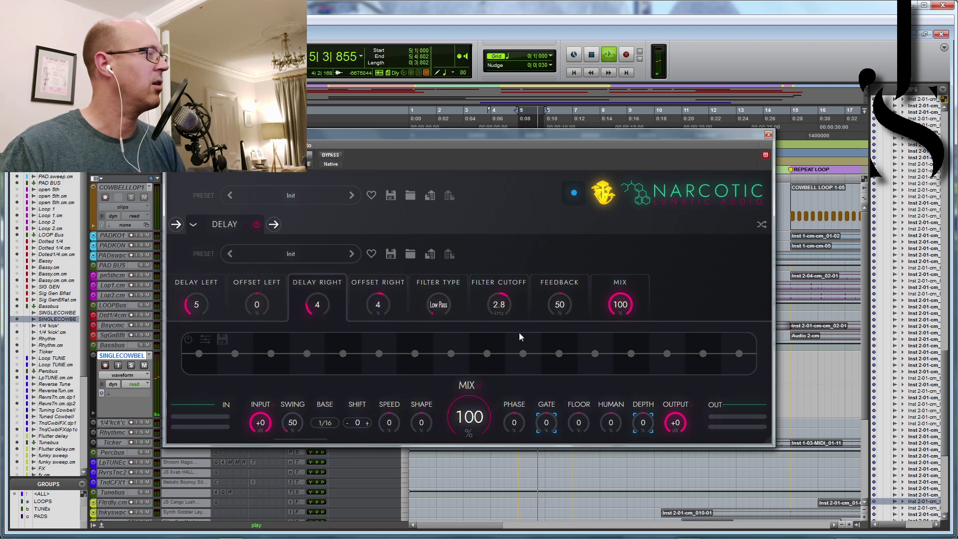
Step: Add a Reverb after the Delay with size 66, mix 54 and send +2.1
{"action": "left_click", "coordinate": [290, 223]}
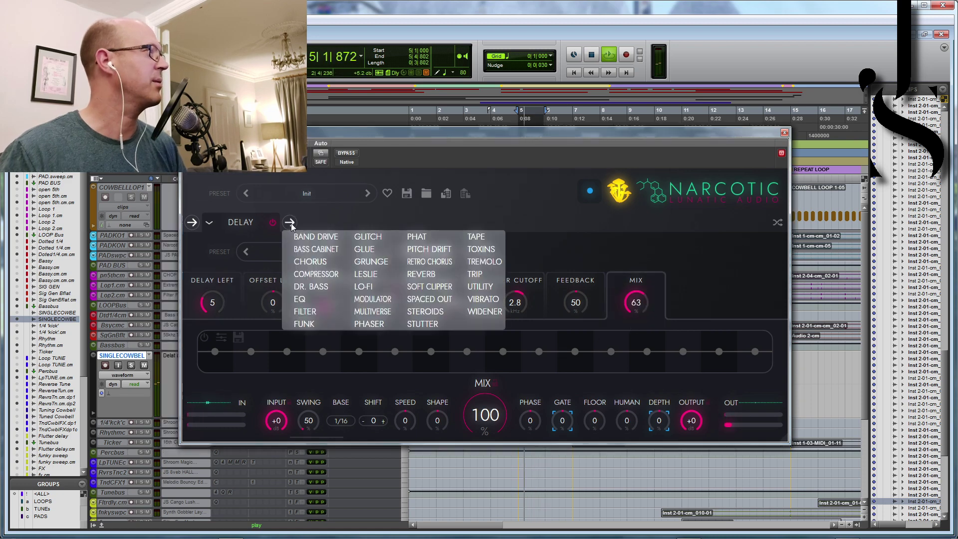
{"action": "left_click", "coordinate": [430, 274]}
{"action": "left_click_drag", "start_coordinate": [393, 301], "coordinate": [394, 330]}
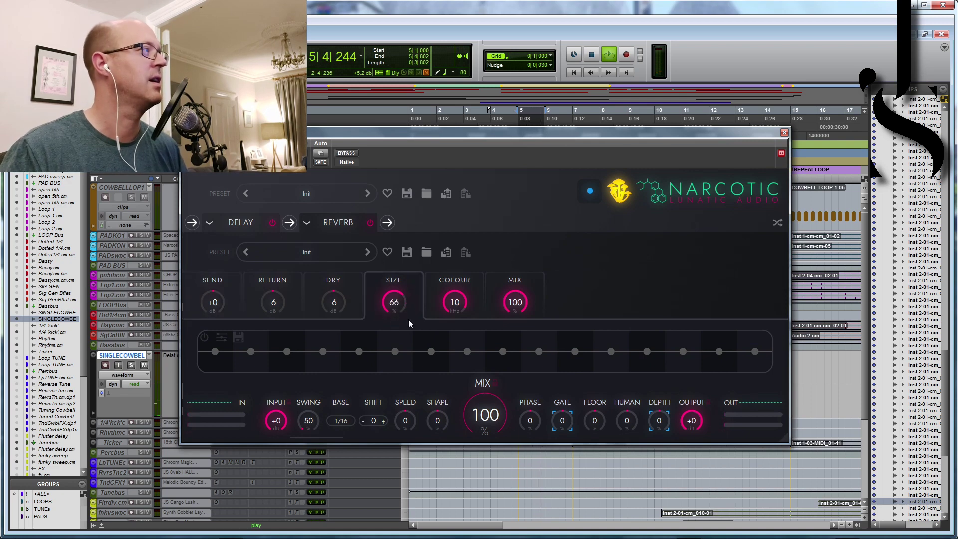
{"action": "left_click_drag", "start_coordinate": [515, 306], "coordinate": [520, 307]}
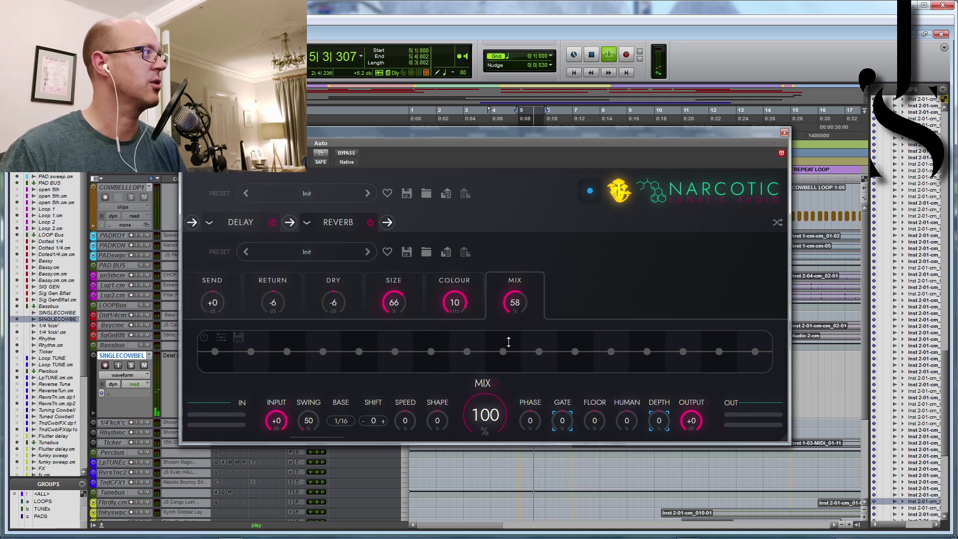
{"action": "left_click_drag", "start_coordinate": [213, 304], "coordinate": [212, 302]}
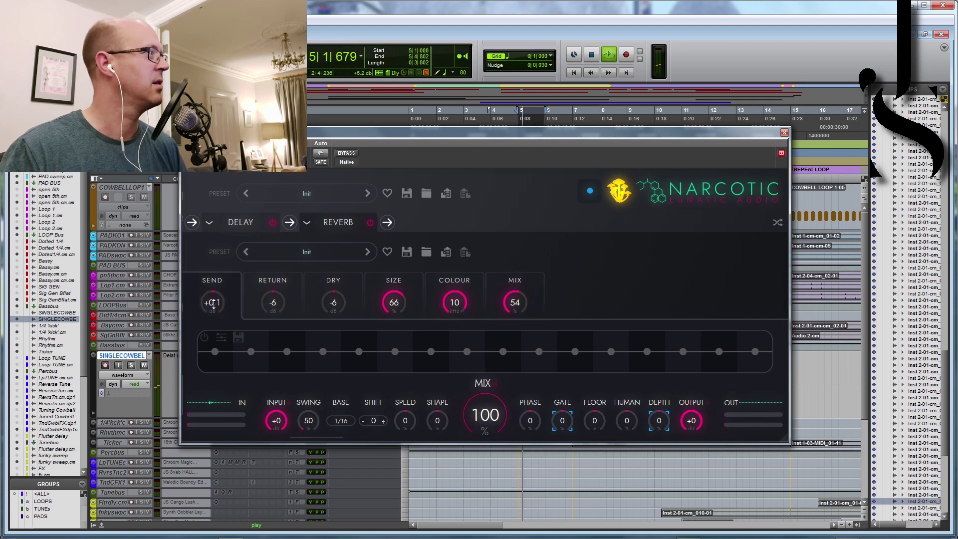
Step: Add Steroids after the Reverb with A delay 81, A level 85, B delay 66, B level 83 and headroom 1.57
{"action": "left_click", "coordinate": [388, 223]}
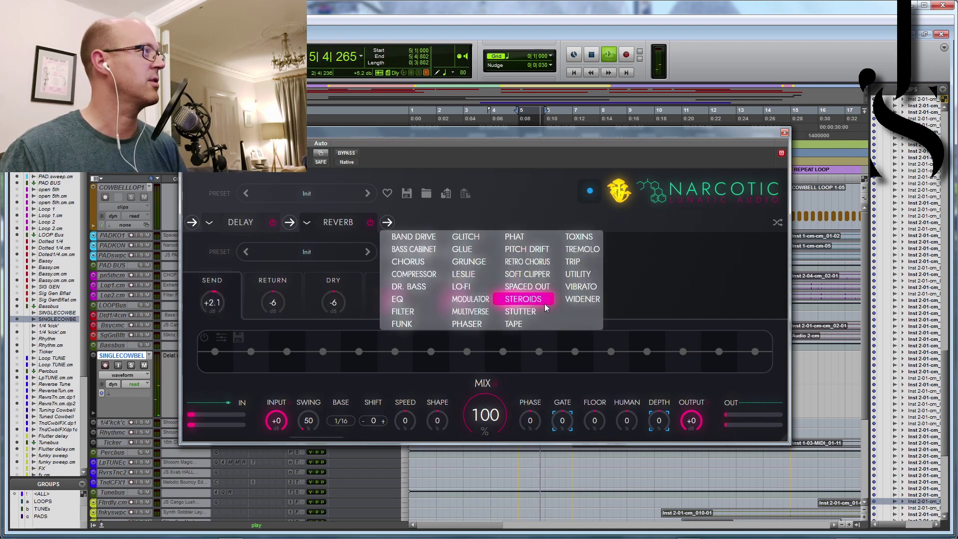
{"action": "left_click", "coordinate": [524, 299]}
{"action": "left_click", "coordinate": [457, 303]}
{"action": "left_click", "coordinate": [213, 303]}
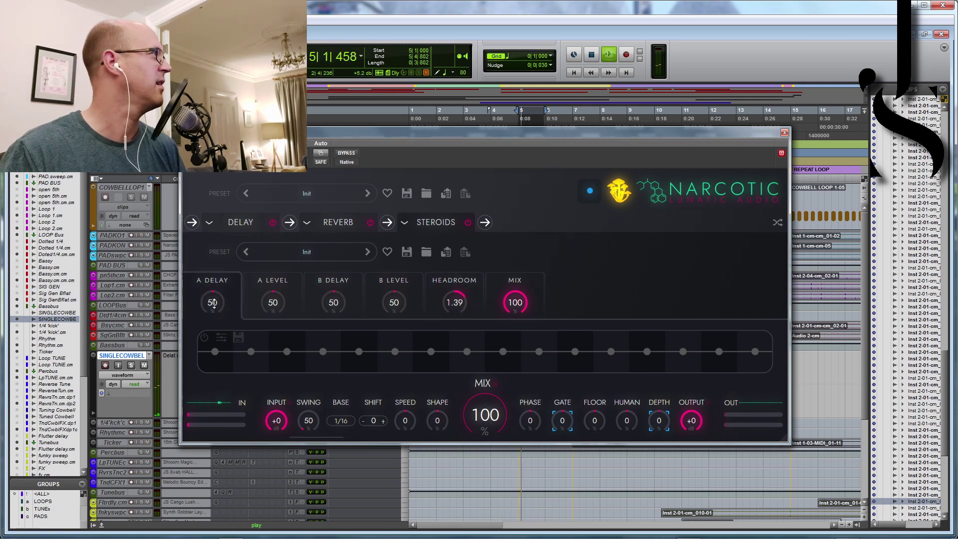
{"action": "left_click", "coordinate": [278, 302]}
{"action": "left_click_drag", "start_coordinate": [340, 306], "coordinate": [340, 286]}
{"action": "left_click_drag", "start_coordinate": [391, 305], "coordinate": [412, 276]}
{"action": "left_click_drag", "start_coordinate": [457, 306], "coordinate": [460, 272]}
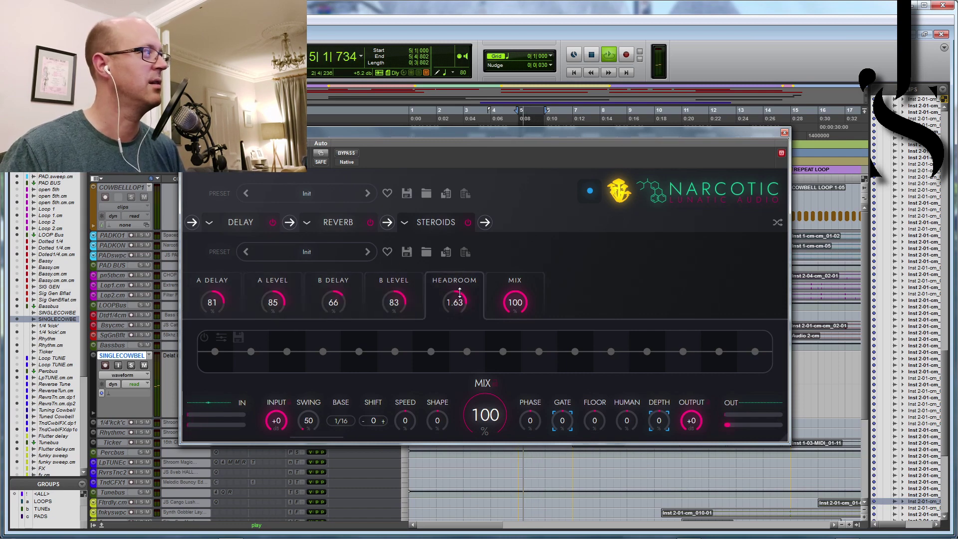
Step: Add a Lo-Fi effect after Steroids with sample rate 44, bits 75, hard 67 and mix 64
{"action": "left_click", "coordinate": [485, 223]}
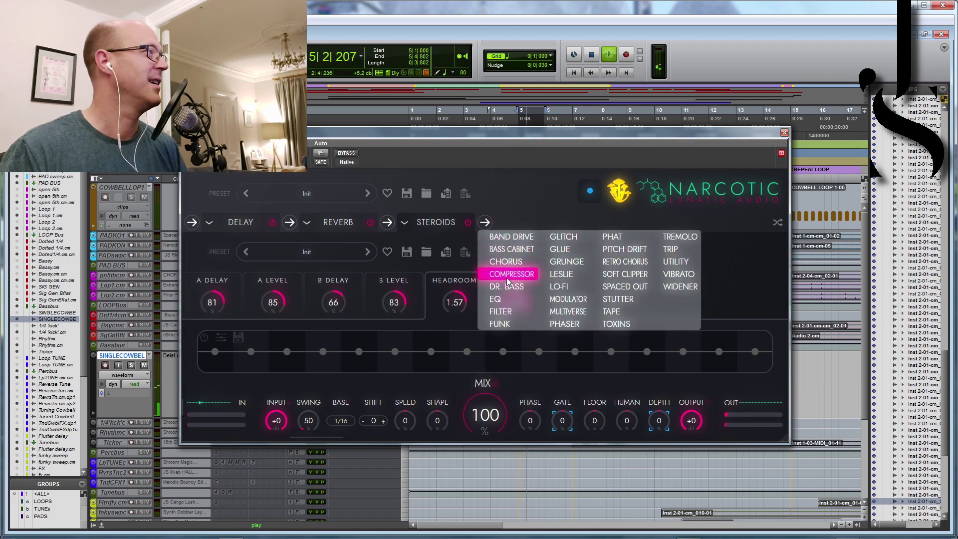
{"action": "left_click", "coordinate": [558, 288]}
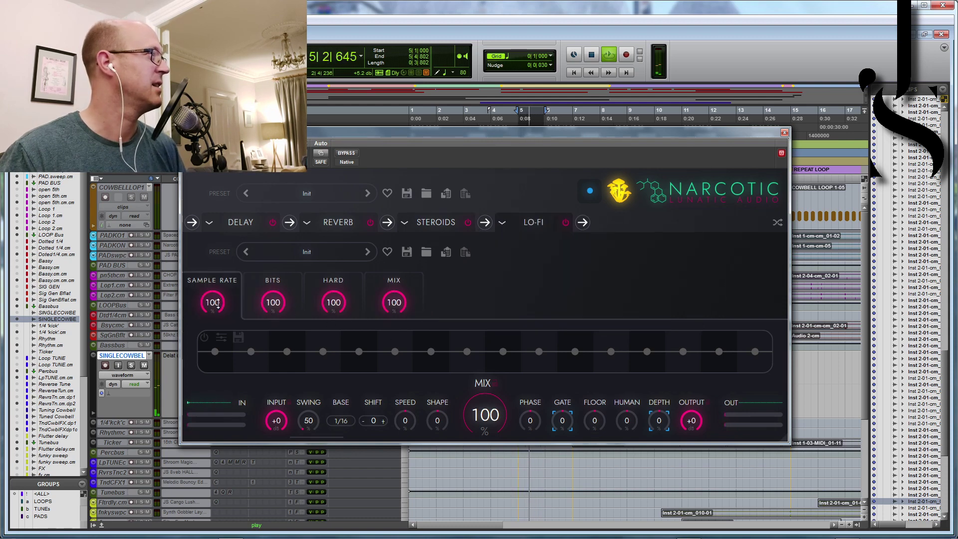
{"action": "left_click_drag", "start_coordinate": [214, 365], "coordinate": [214, 367]}
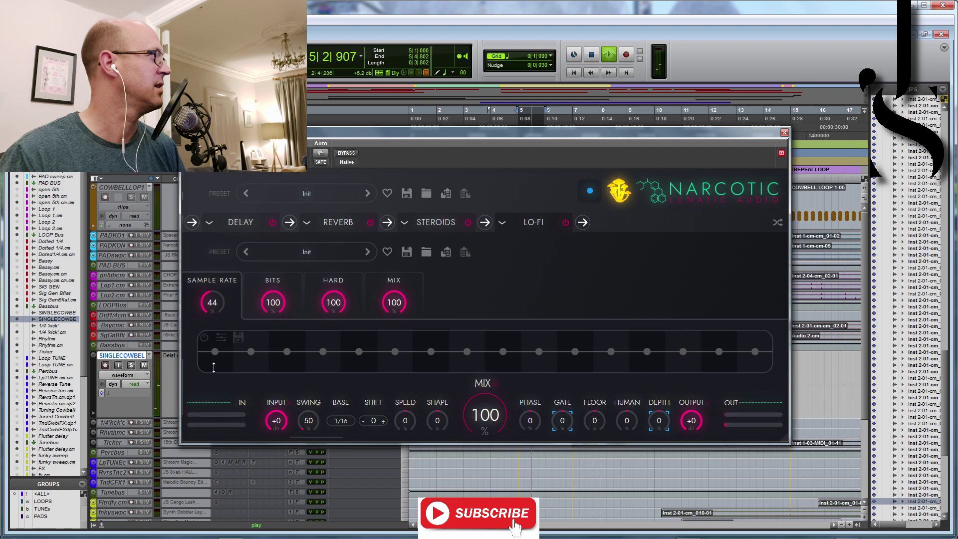
{"action": "left_click_drag", "start_coordinate": [277, 308], "coordinate": [278, 311]}
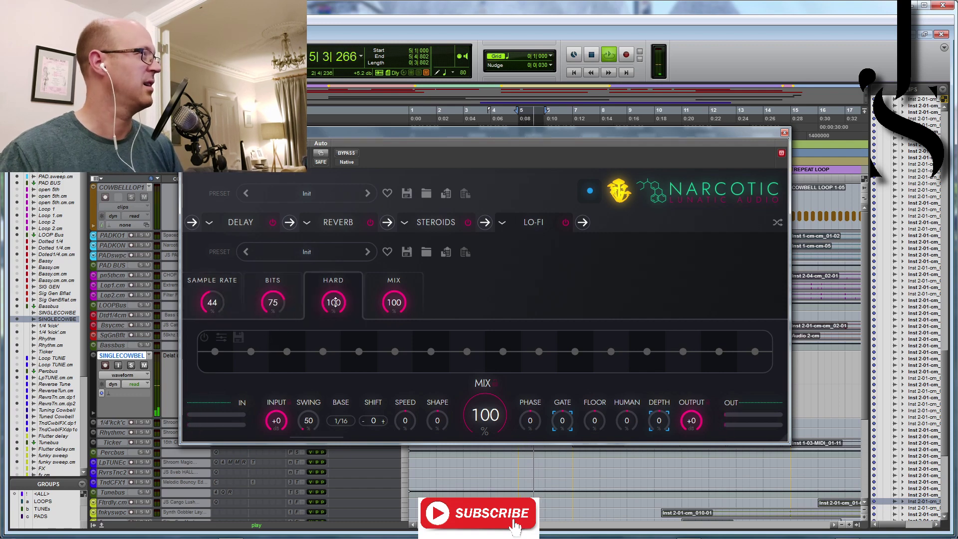
{"action": "left_click_drag", "start_coordinate": [397, 297], "coordinate": [393, 325]}
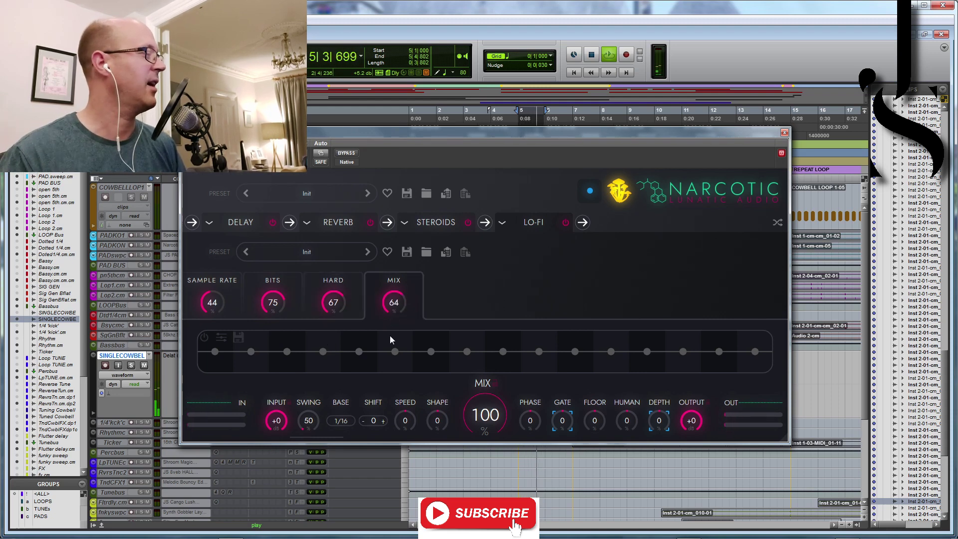
Step: Enable the Lo-Fi Mix step modulator, enlarge the plug-in window with the sequencer settings shown, and draw an uneven 16-step pattern
{"action": "left_click", "coordinate": [204, 338]}
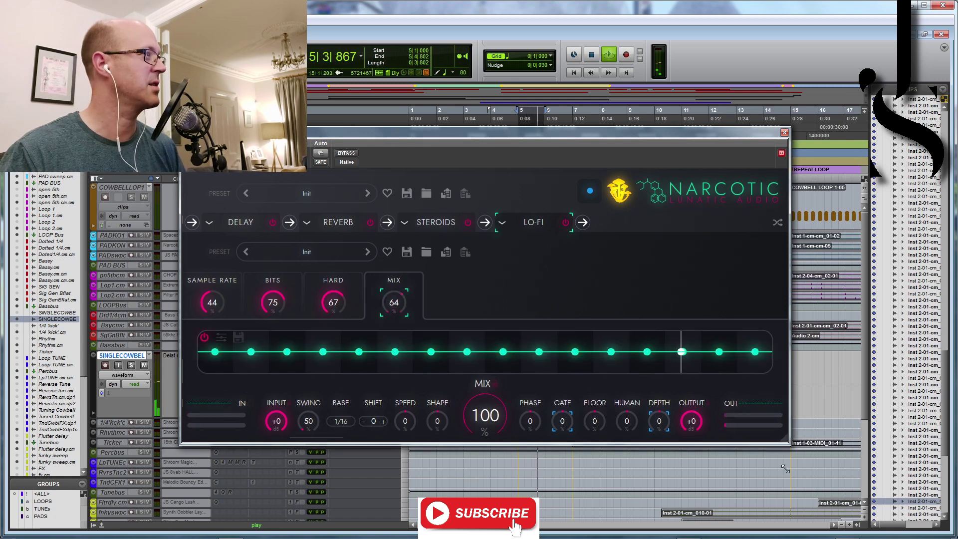
{"action": "left_click_drag", "start_coordinate": [784, 437], "coordinate": [787, 517]}
{"action": "left_click_drag", "start_coordinate": [622, 134], "coordinate": [616, 58]}
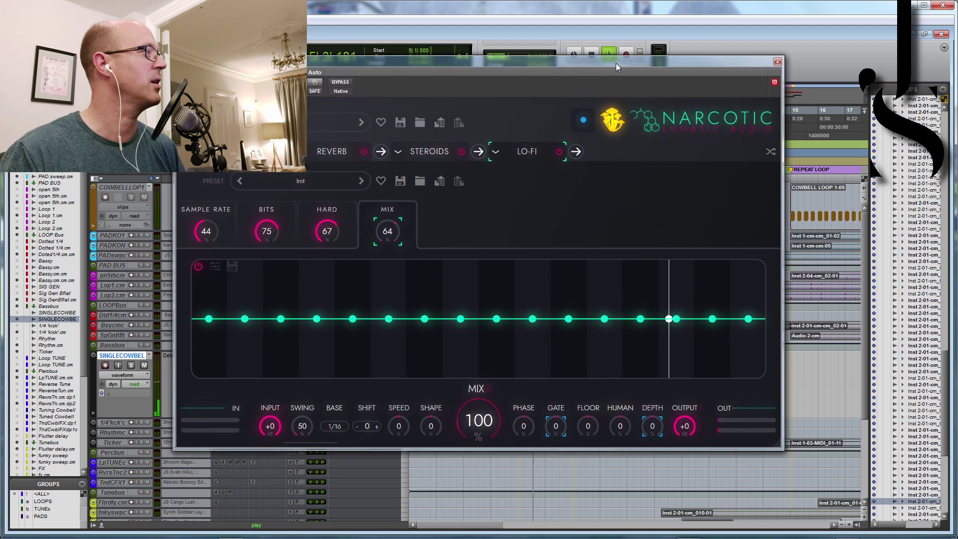
{"action": "left_click", "coordinate": [217, 263]}
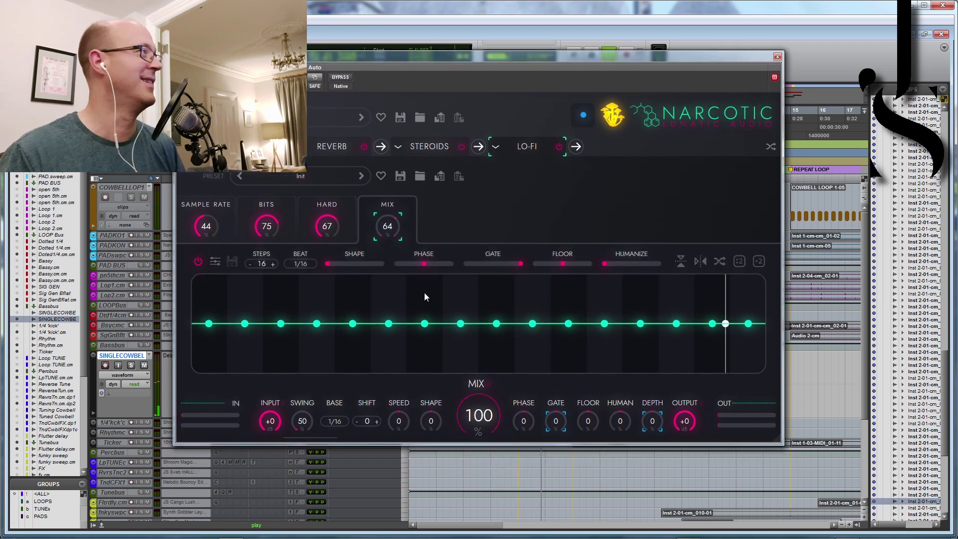
{"action": "mouse_move", "coordinate": [209, 338]}
{"action": "left_mouse_down"}
{"action": "mouse_move", "coordinate": [293, 311]}
{"action": "mouse_move", "coordinate": [383, 367]}
{"action": "mouse_move", "coordinate": [530, 294]}
{"action": "mouse_move", "coordinate": [615, 362]}
{"action": "mouse_move", "coordinate": [739, 307]}
{"action": "left_mouse_up"}
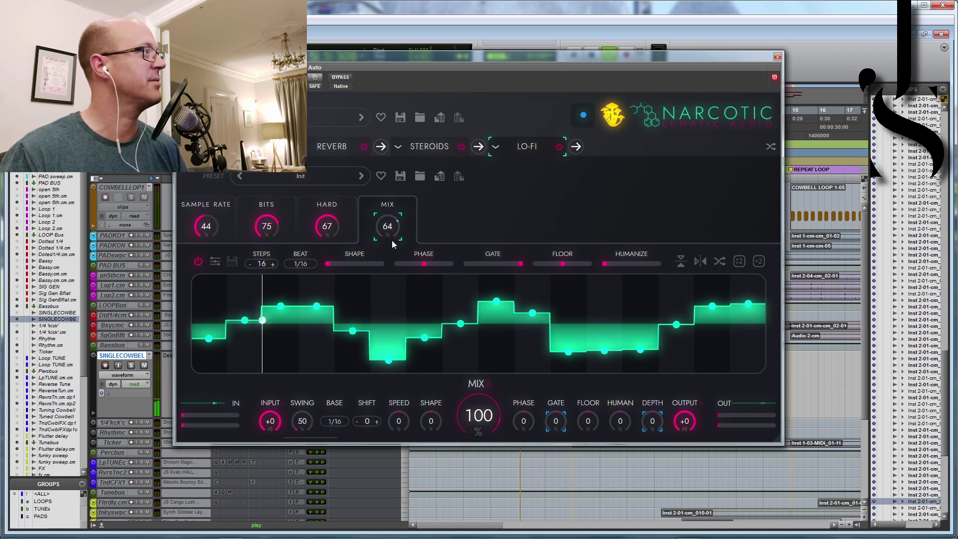
Step: Draw a 16-step modulation pattern for the Lo-Fi sample rate and switch that modulator on
{"action": "left_click", "coordinate": [215, 229]}
{"action": "mouse_move", "coordinate": [228, 286]}
{"action": "left_mouse_down"}
{"action": "mouse_move", "coordinate": [265, 355]}
{"action": "mouse_move", "coordinate": [501, 319]}
{"action": "mouse_move", "coordinate": [746, 323]}
{"action": "left_mouse_up"}
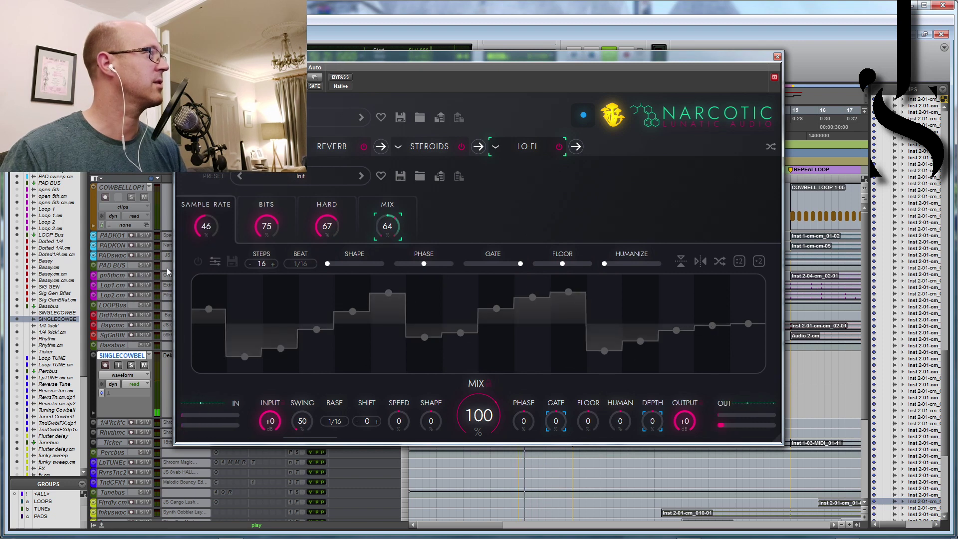
{"action": "left_click", "coordinate": [198, 262]}
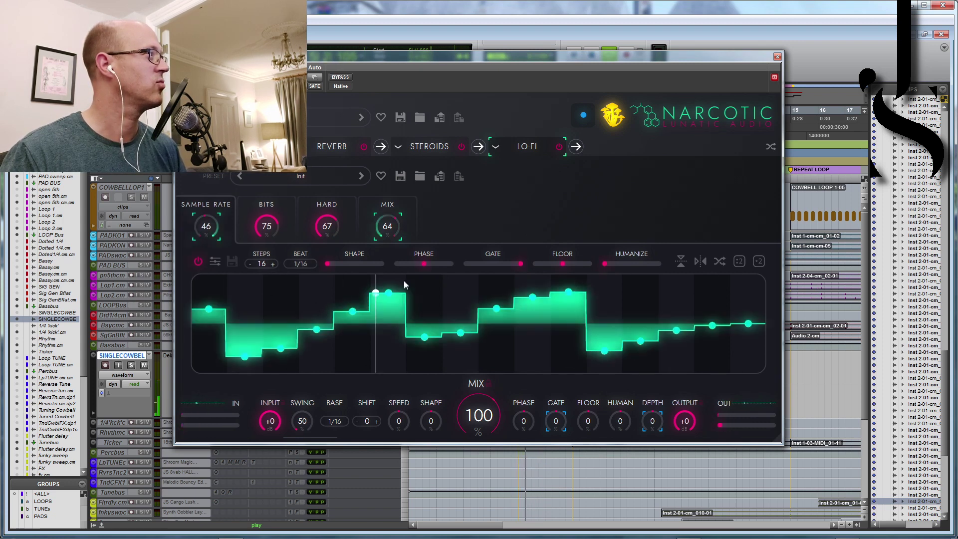
Step: Adjust the gate of the Lo-Fi modulation and raise the Mix pattern's shape to smooth its steps into a curve
{"action": "left_click_drag", "start_coordinate": [520, 263], "coordinate": [562, 265]}
{"action": "left_click_drag", "start_coordinate": [329, 265], "coordinate": [449, 264]}
{"action": "double_click", "coordinate": [449, 265]}
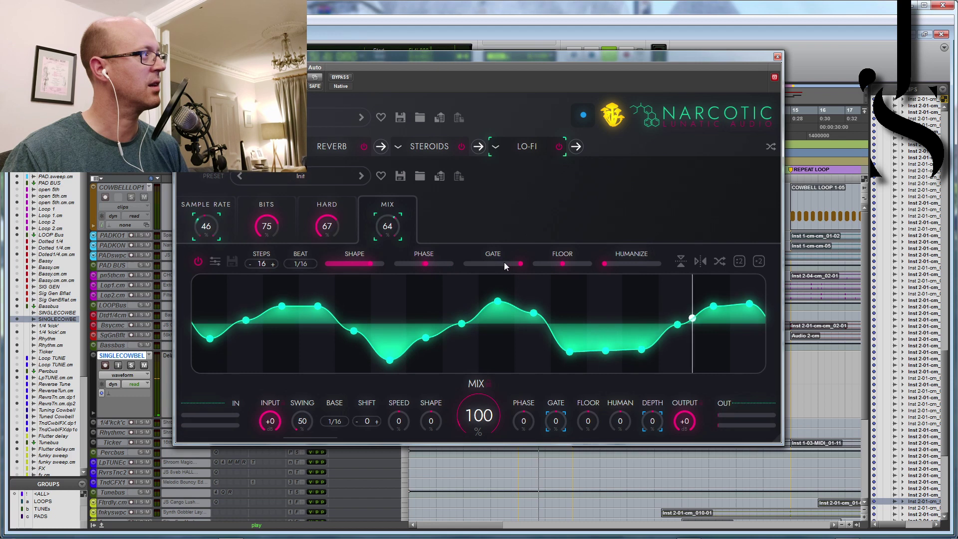
{"action": "left_click_drag", "start_coordinate": [505, 266], "coordinate": [489, 270]}
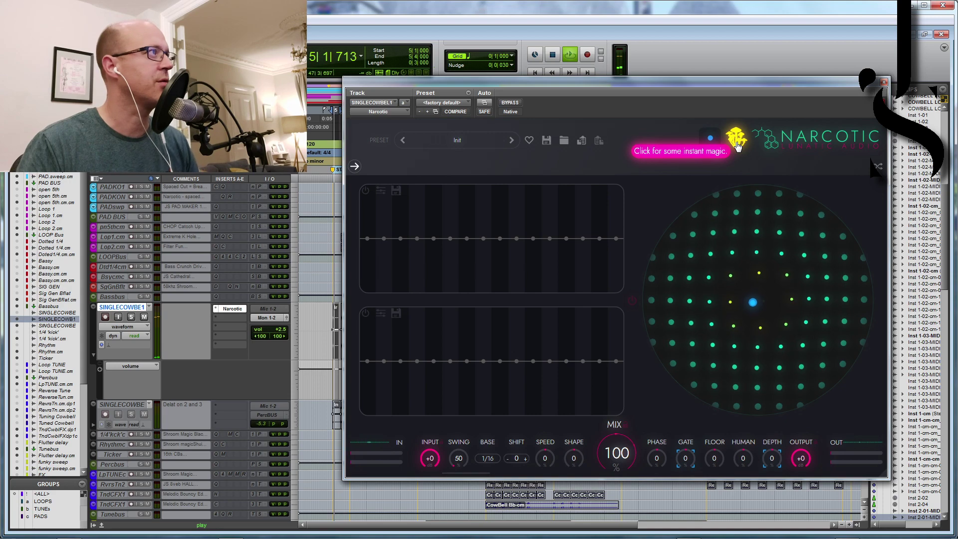
Step: Load a random Shroom Magic preset in the empty Narcotic instance, shuffle its effect order three times, and set the overall mix to 64%
{"action": "left_click", "coordinate": [736, 142]}
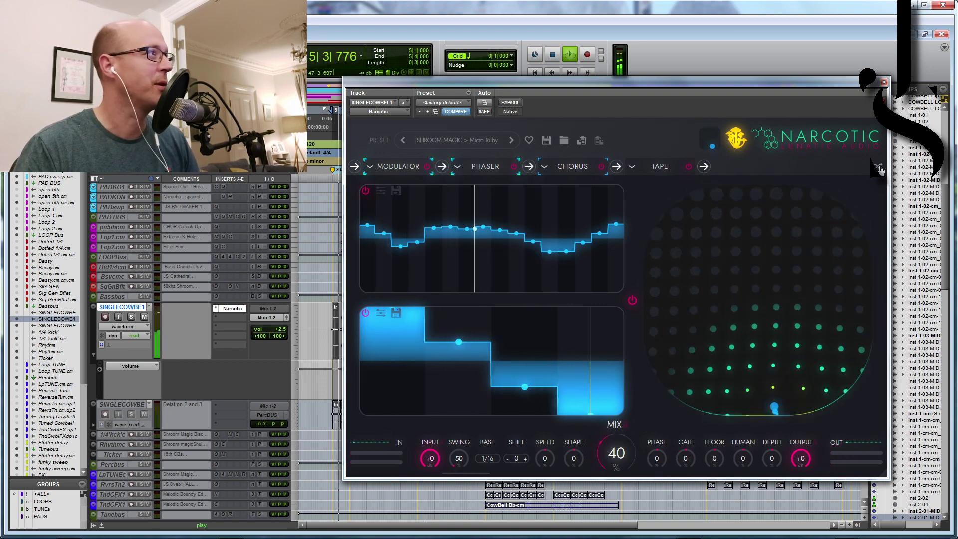
{"action": "left_click", "coordinate": [879, 170]}
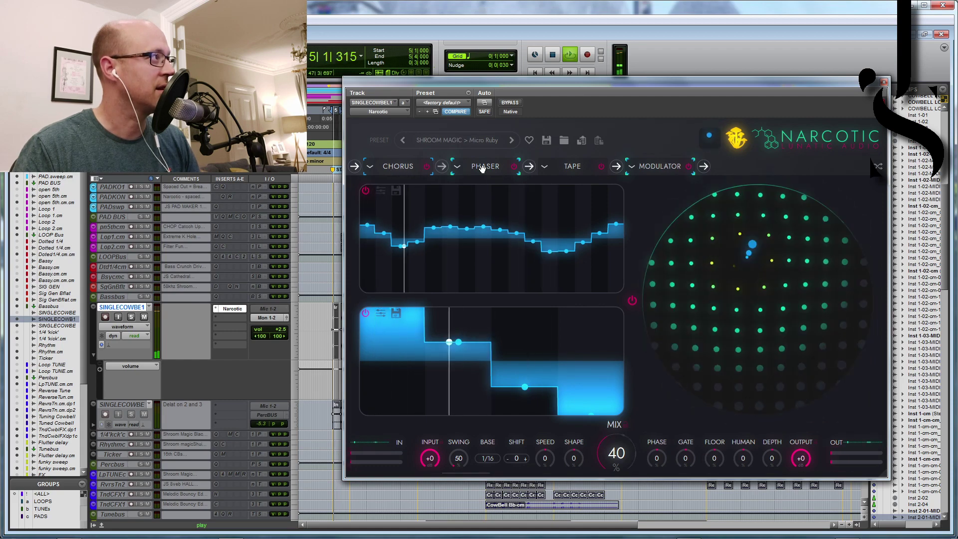
{"action": "left_click", "coordinate": [877, 168]}
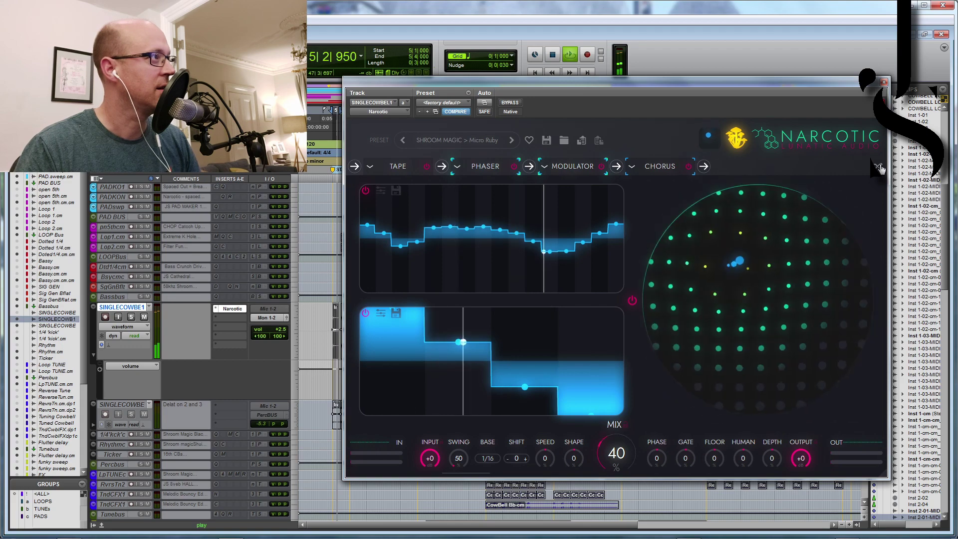
{"action": "left_click", "coordinate": [880, 168]}
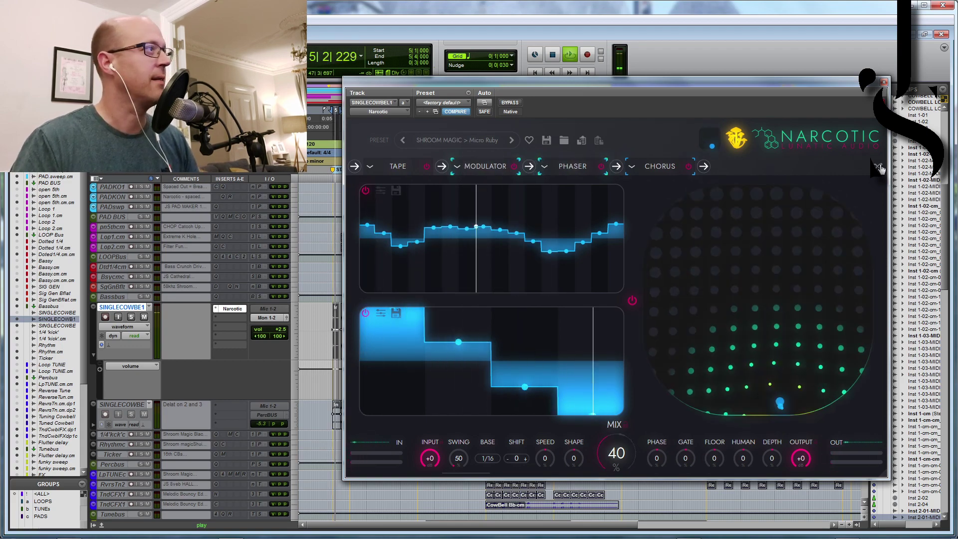
{"action": "left_click_drag", "start_coordinate": [617, 452], "coordinate": [623, 512]}
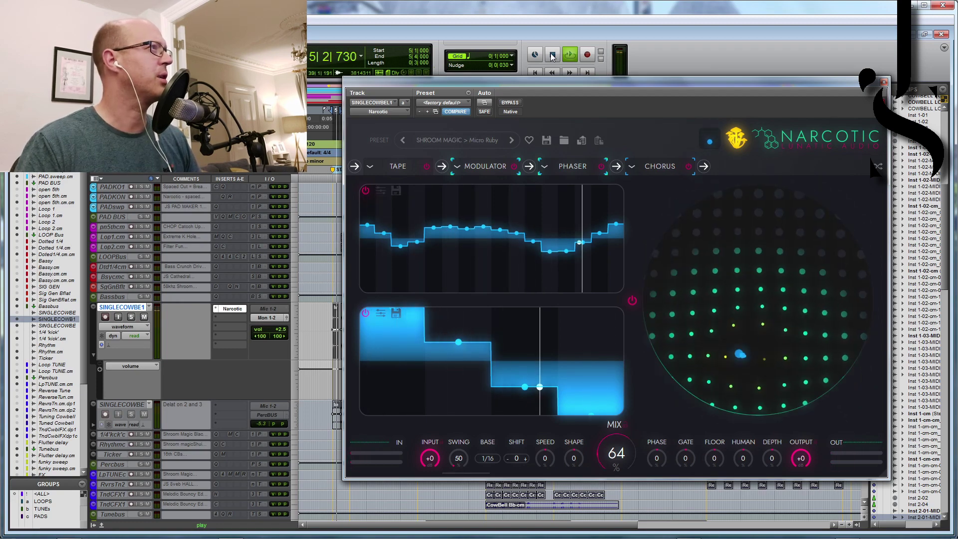
Step: Load another random Shroom Magic preset and draw an active 16-step modulation pattern for the Bass Cabinet Mix
{"action": "left_click", "coordinate": [738, 143]}
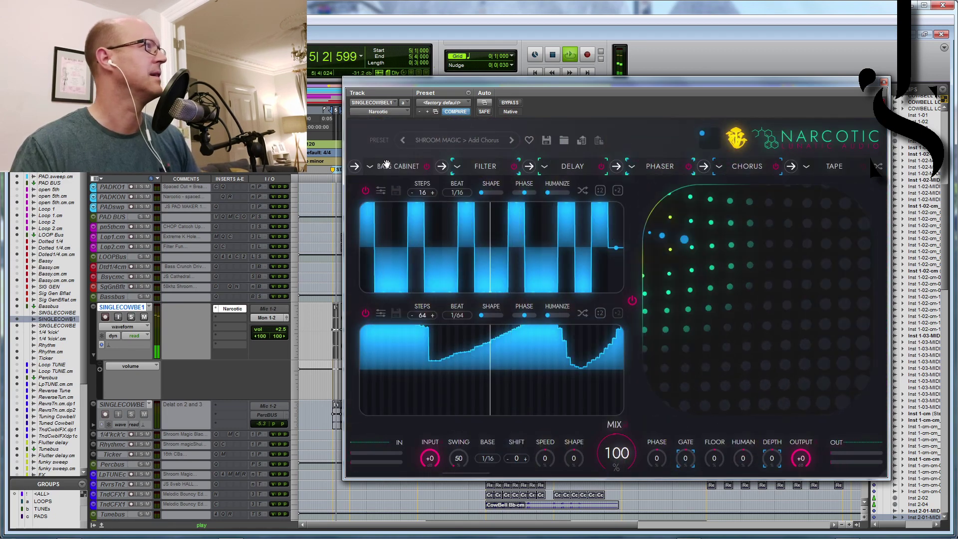
{"action": "left_click", "coordinate": [398, 172]}
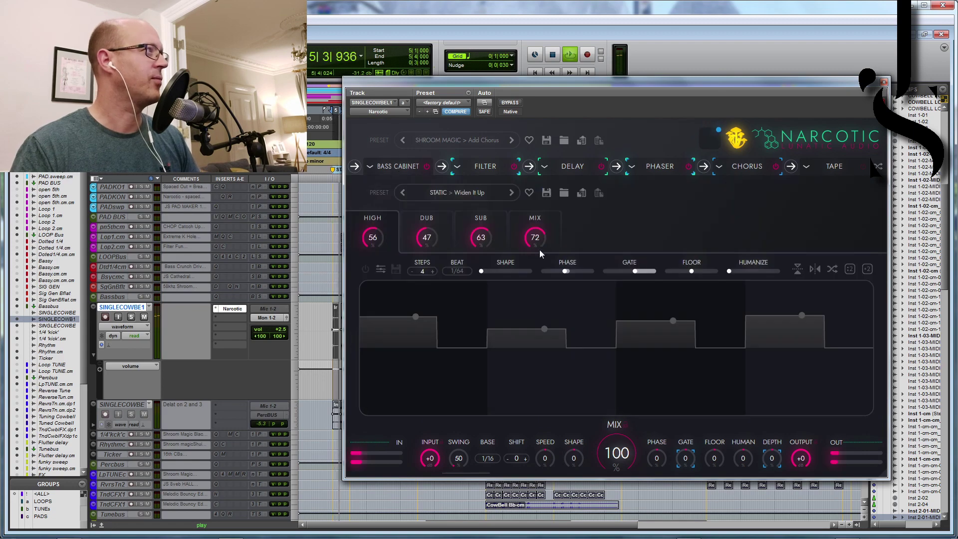
{"action": "left_click", "coordinate": [535, 229]}
{"action": "left_click", "coordinate": [366, 269]}
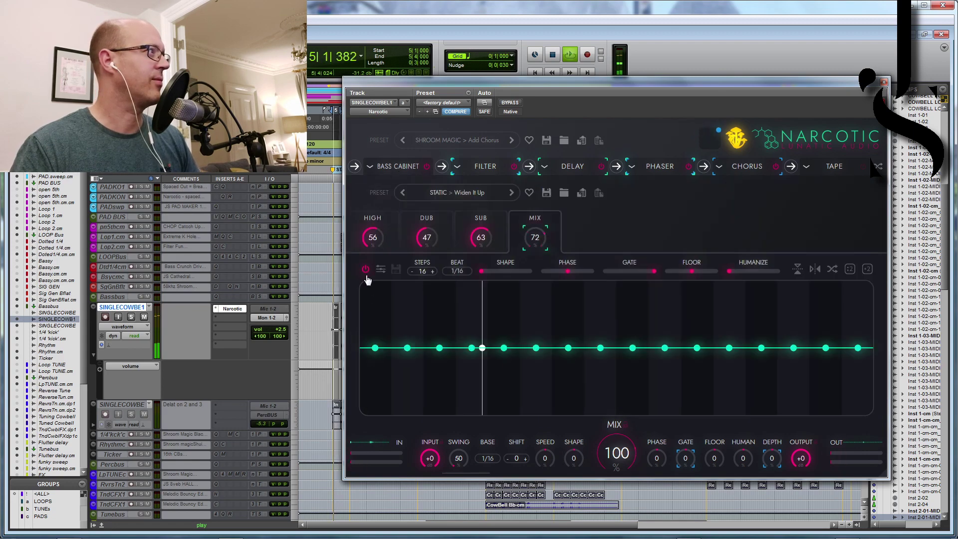
{"action": "mouse_move", "coordinate": [381, 361]}
{"action": "left_mouse_down"}
{"action": "mouse_move", "coordinate": [432, 313]}
{"action": "mouse_move", "coordinate": [628, 344]}
{"action": "mouse_move", "coordinate": [722, 388]}
{"action": "mouse_move", "coordinate": [801, 316]}
{"action": "mouse_move", "coordinate": [830, 371]}
{"action": "mouse_move", "coordinate": [863, 358]}
{"action": "left_mouse_up"}
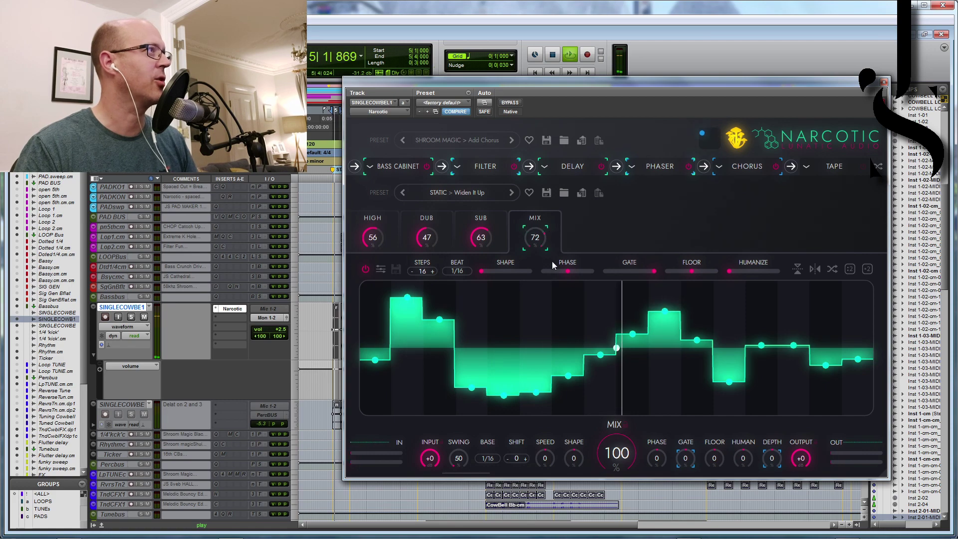
Step: With playback stopped, unassign the Bass Cabinet Mix from the X macro, and resume playback in the XY pad view
{"action": "left_click", "coordinate": [707, 144]}
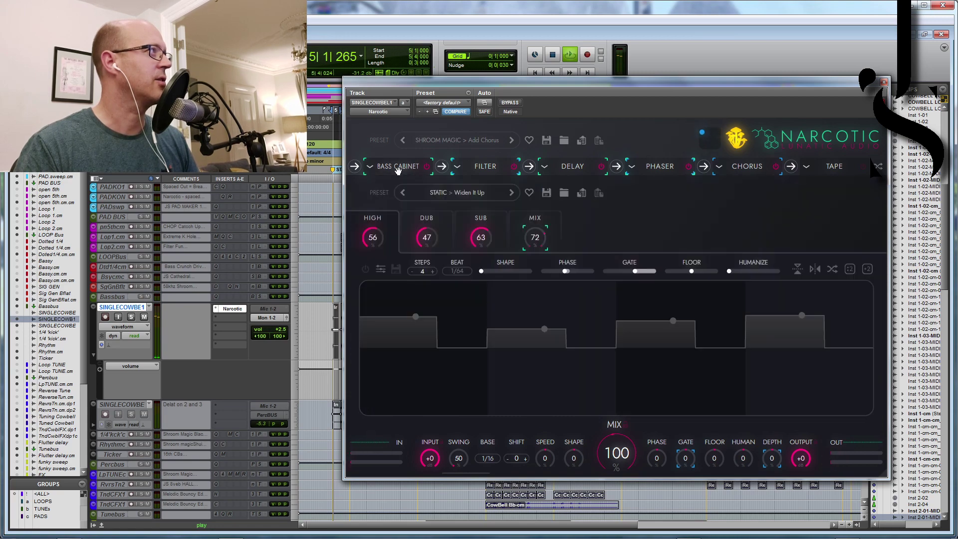
{"action": "key", "text": "space"}
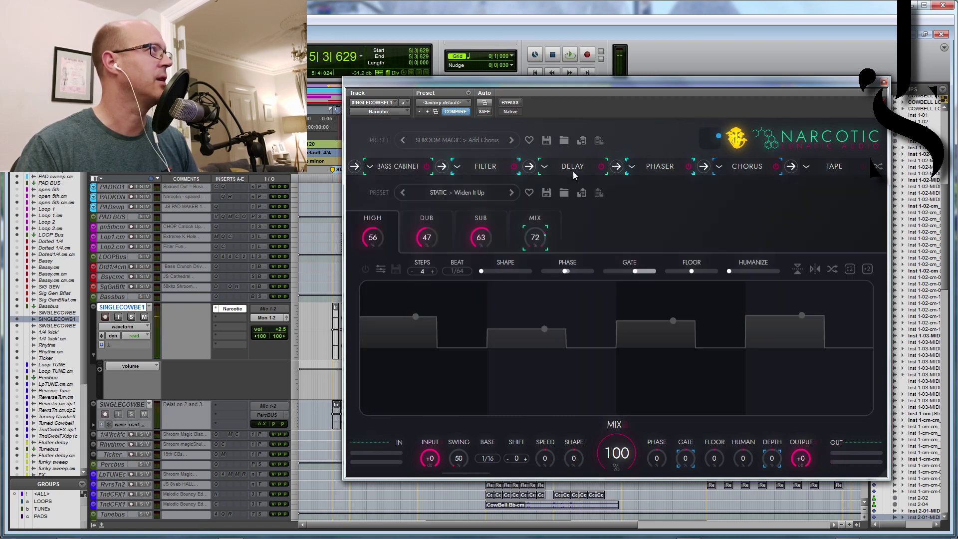
{"action": "left_click", "coordinate": [535, 237]}
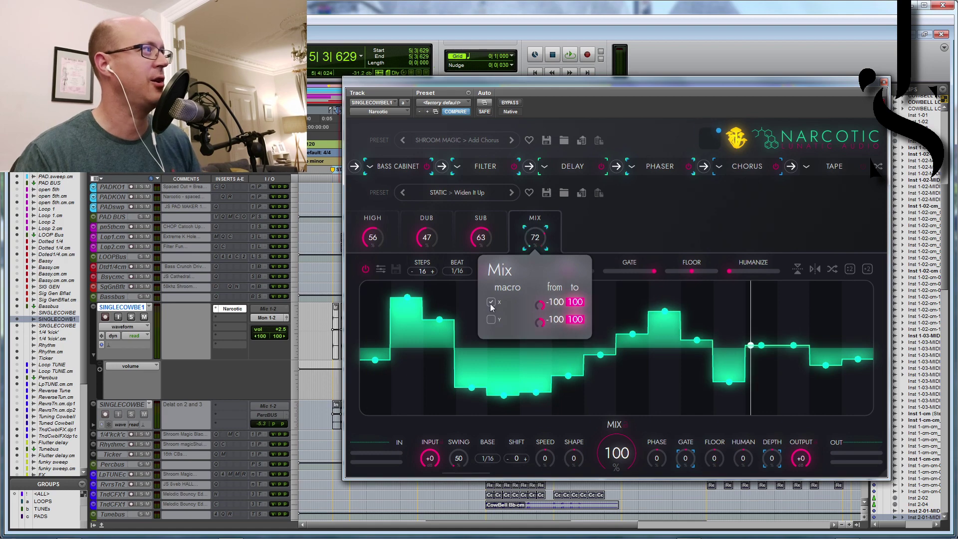
{"action": "left_click", "coordinate": [491, 320]}
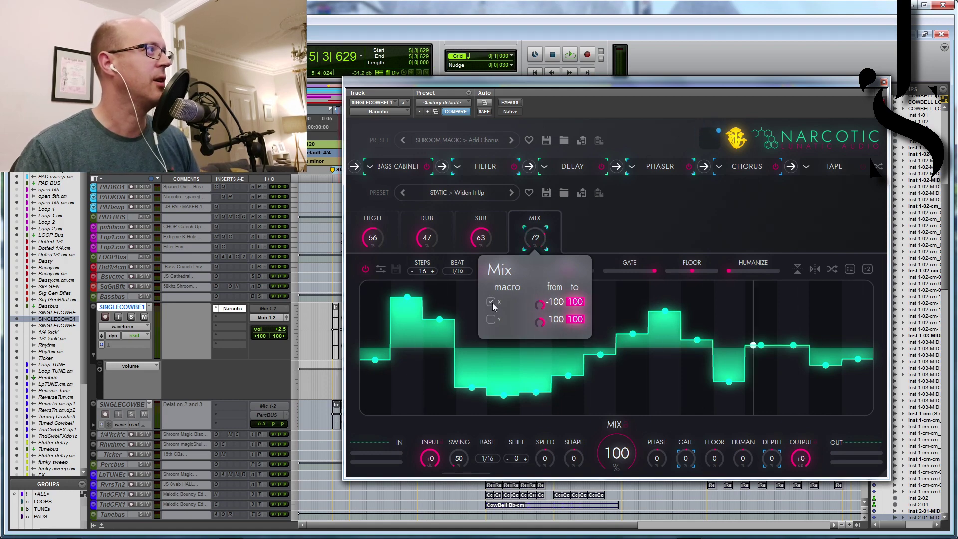
{"action": "left_click", "coordinate": [571, 56]}
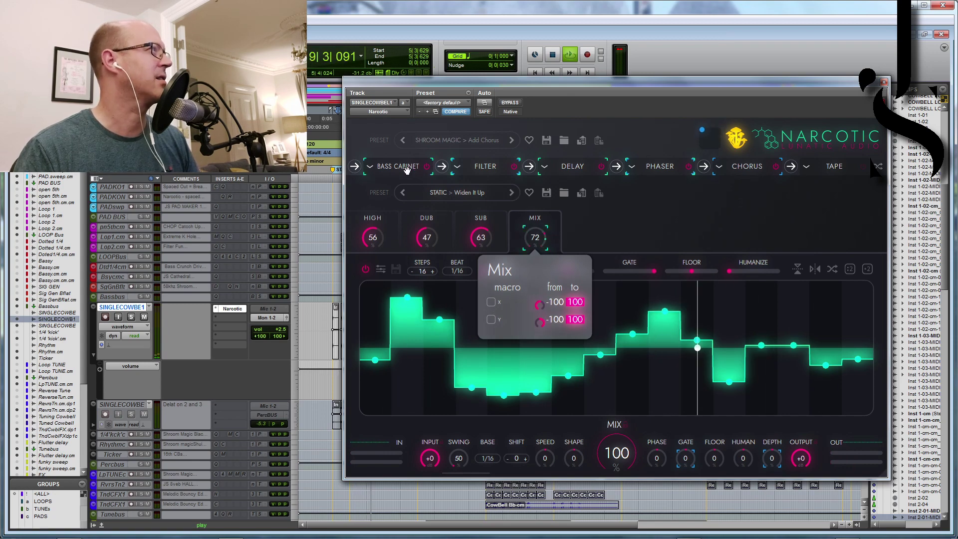
{"action": "left_click", "coordinate": [695, 144]}
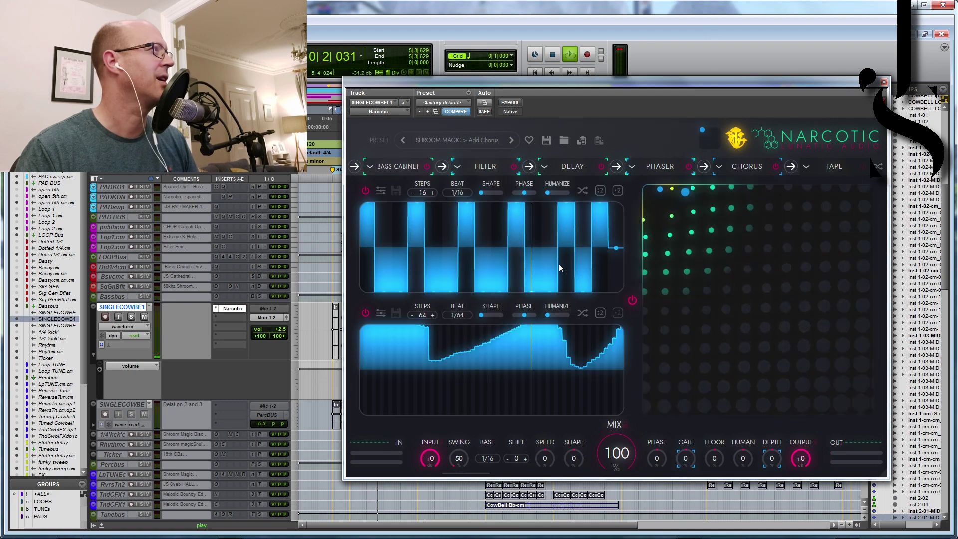
Step: Try a 1/8 beat on the upper XY pad pattern, and settle on a 1/6 beat for both patterns
{"action": "left_click", "coordinate": [457, 192]}
{"action": "left_click", "coordinate": [461, 278]}
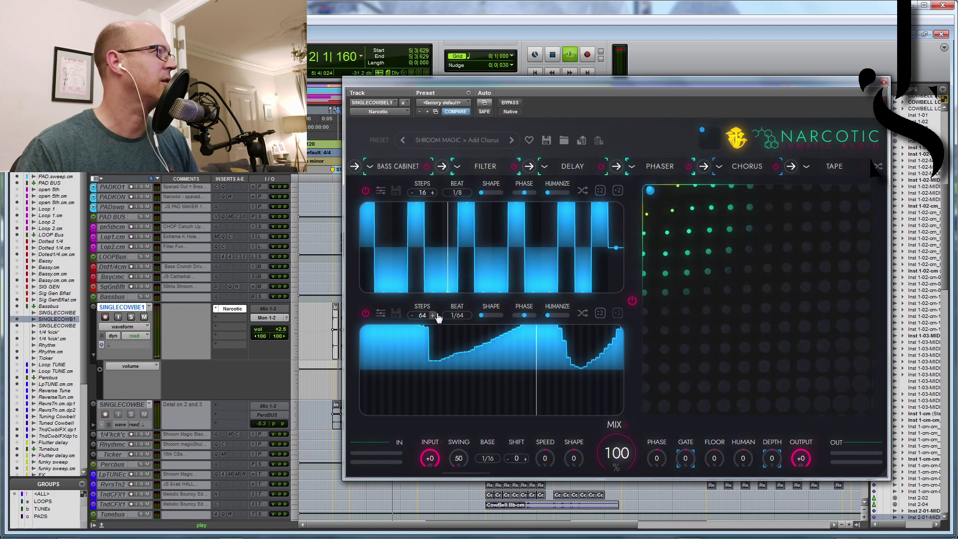
{"action": "left_click", "coordinate": [464, 315]}
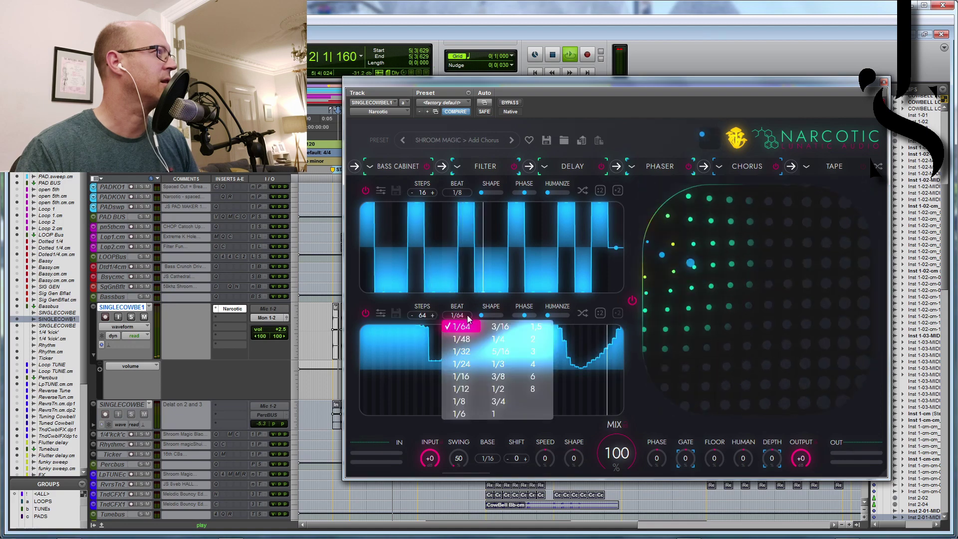
{"action": "left_click", "coordinate": [459, 413]}
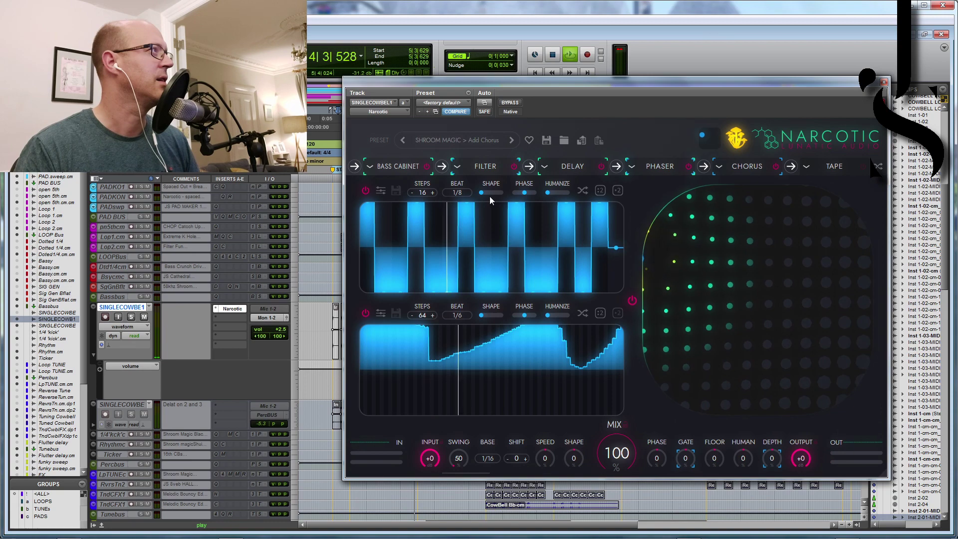
{"action": "left_click", "coordinate": [463, 195]}
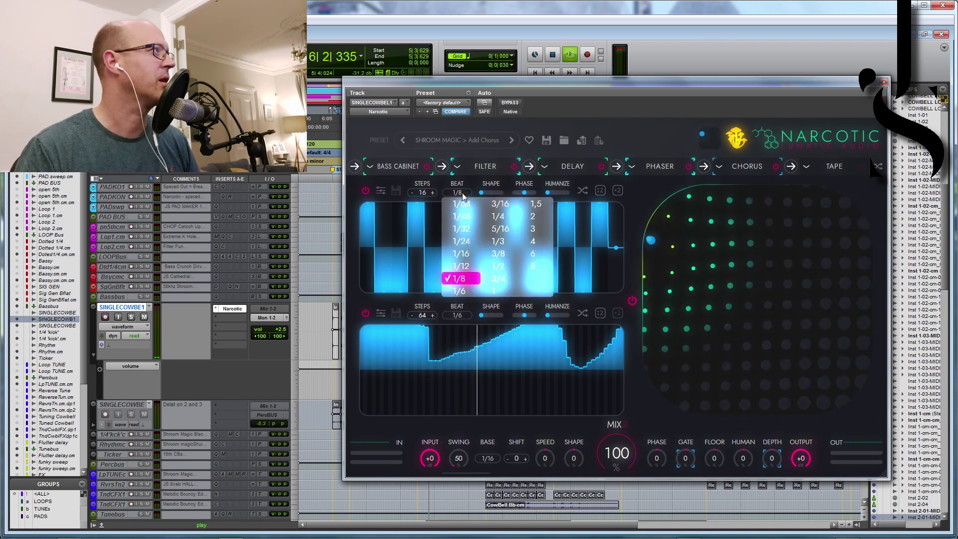
{"action": "left_click", "coordinate": [458, 290]}
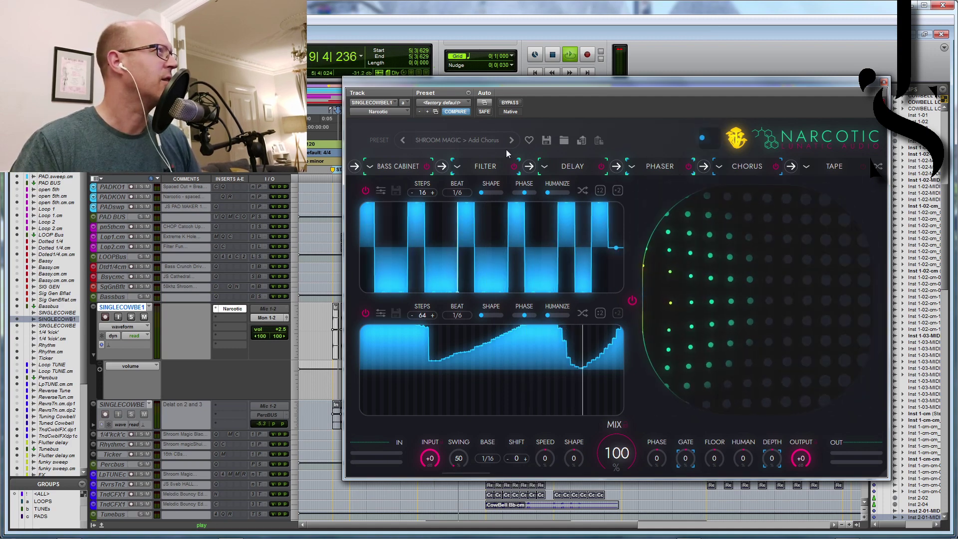
Step: Check the Bass Cabinet Mix macro assignment, restart playback, and return to the XY pad view
{"action": "left_click", "coordinate": [395, 167]}
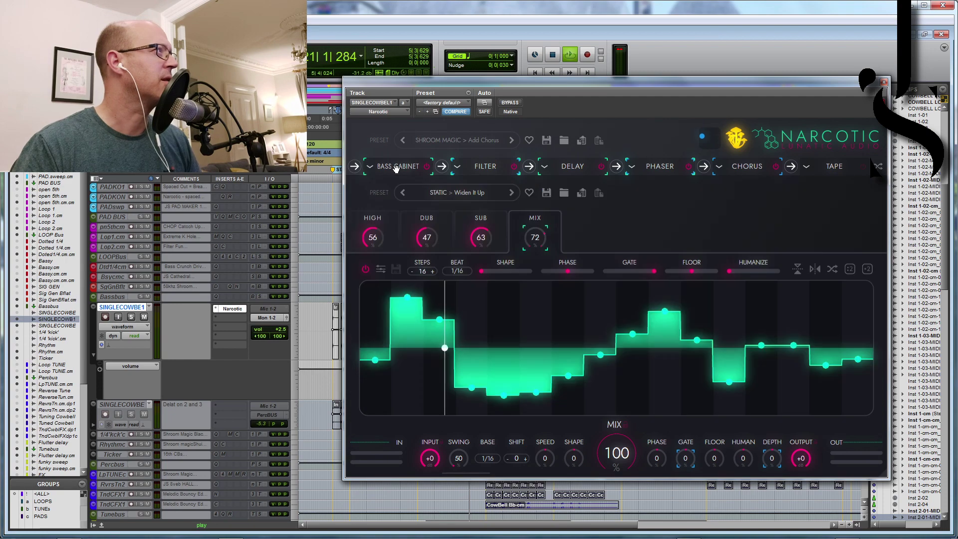
{"action": "right_click", "coordinate": [540, 241]}
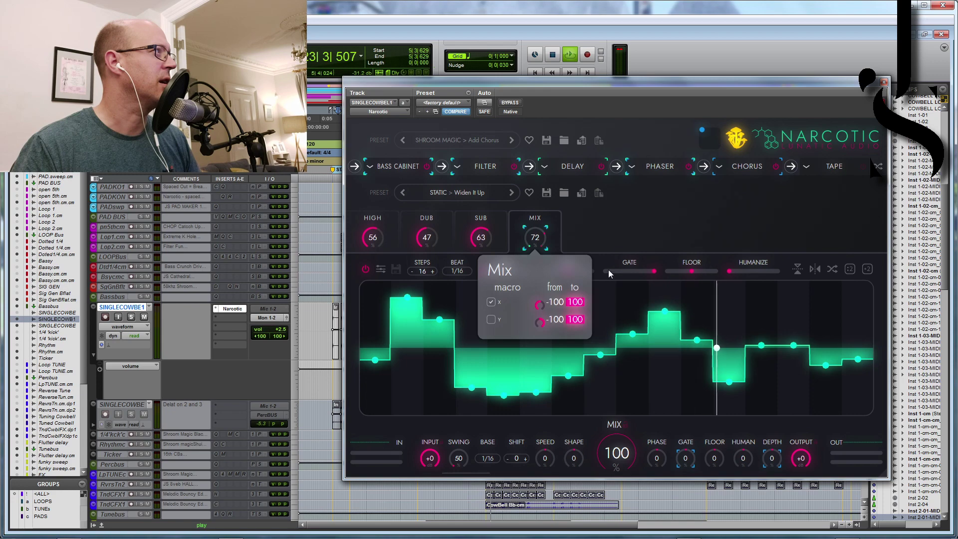
{"action": "left_click", "coordinate": [556, 71]}
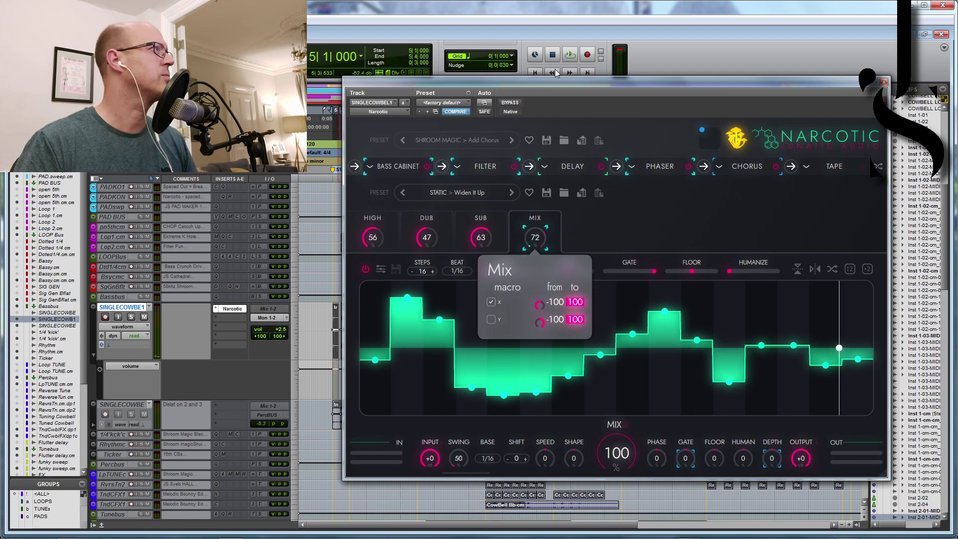
{"action": "left_click", "coordinate": [571, 57]}
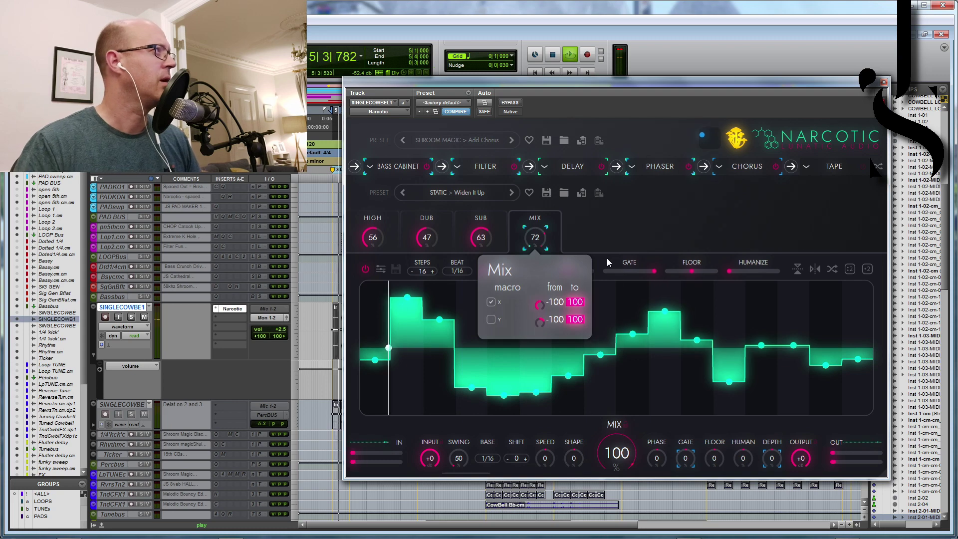
{"action": "left_click", "coordinate": [416, 166]}
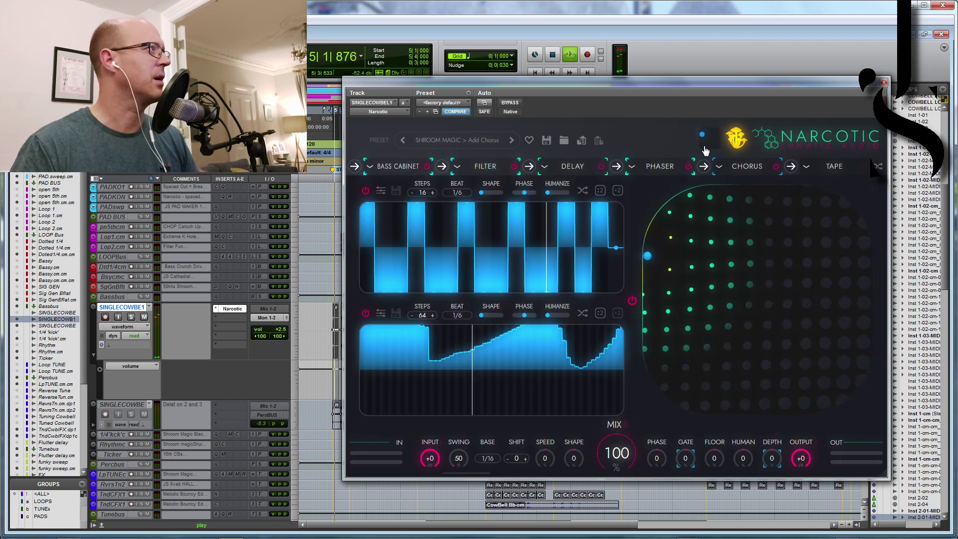
Step: Raise the upper XY pattern's shape to smooth its steps, set its humanize to about 34%, and randomize the pattern
{"action": "left_click_drag", "start_coordinate": [481, 193], "coordinate": [497, 198]}
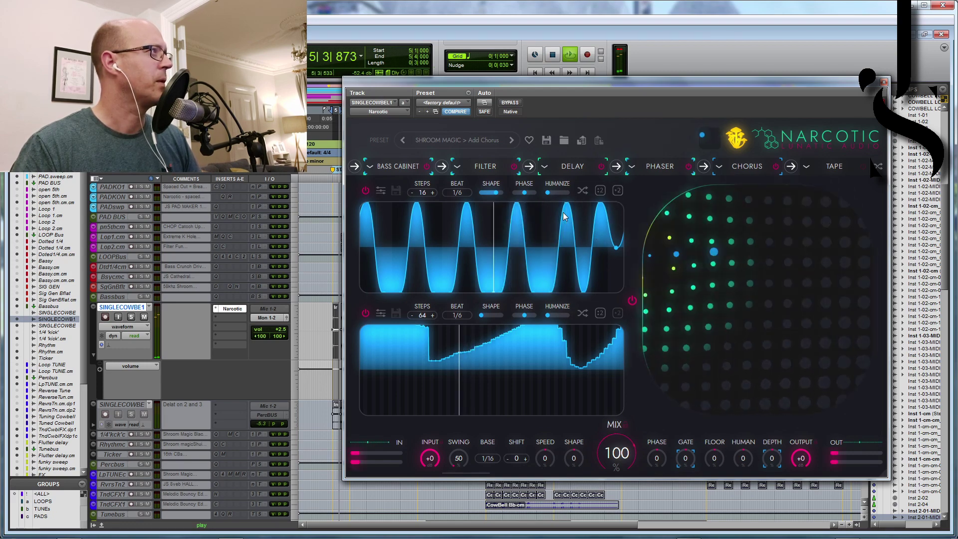
{"action": "mouse_move", "coordinate": [548, 196]}
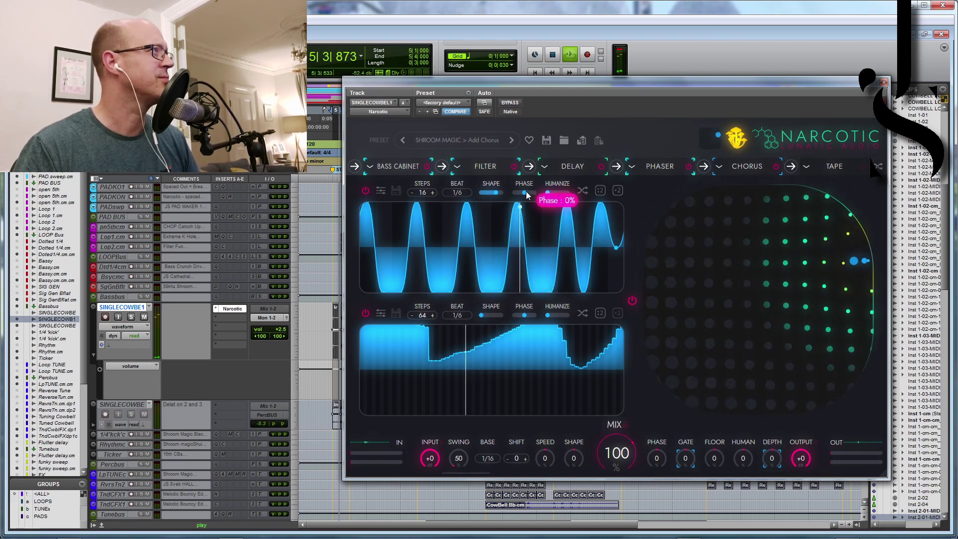
{"action": "left_click_drag", "start_coordinate": [548, 196], "coordinate": [554, 198]}
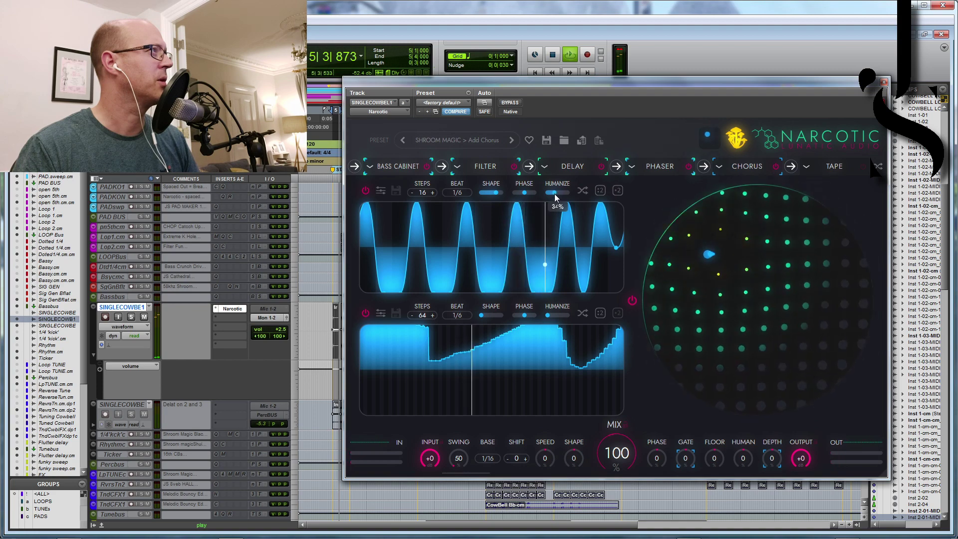
{"action": "left_click", "coordinate": [584, 193]}
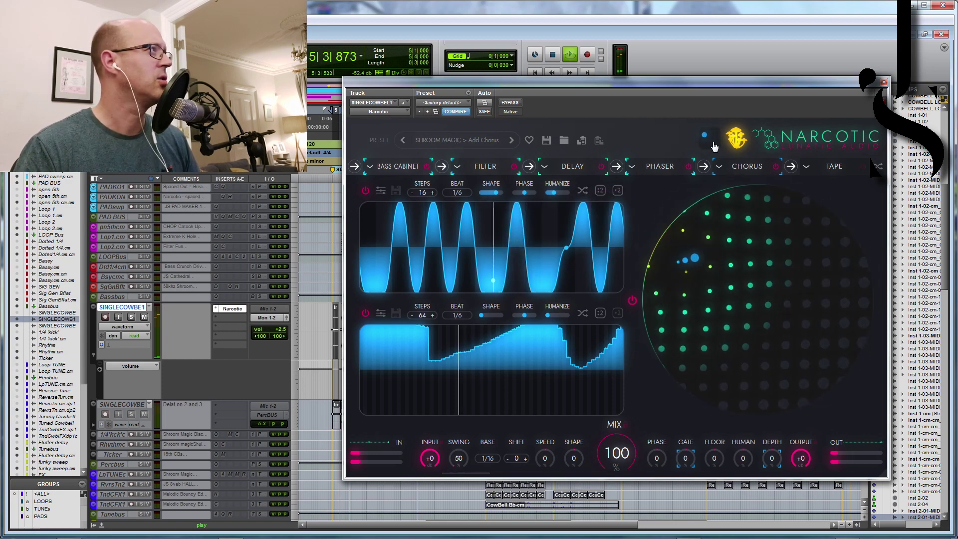
Step: Smooth the Bass Cabinet Mix modulation with full shape and lower its gate to separate the steps, returning to the XY pad view
{"action": "left_click", "coordinate": [395, 168]}
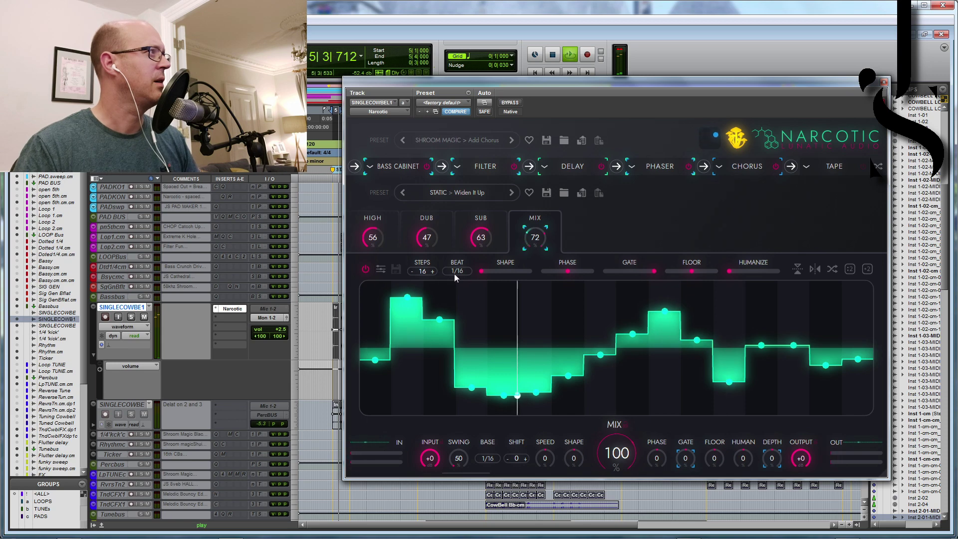
{"action": "left_click_drag", "start_coordinate": [483, 274], "coordinate": [516, 273]}
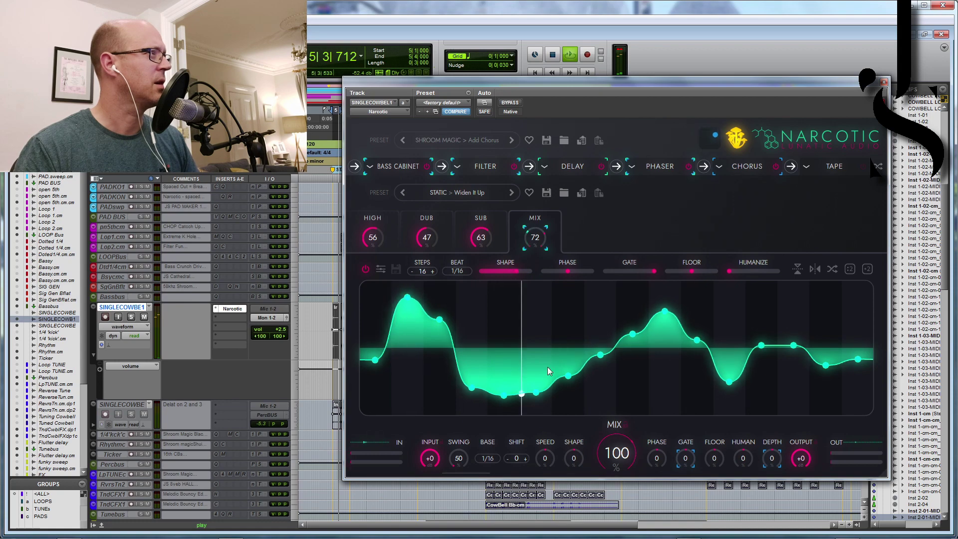
{"action": "left_click_drag", "start_coordinate": [633, 272], "coordinate": [631, 281]}
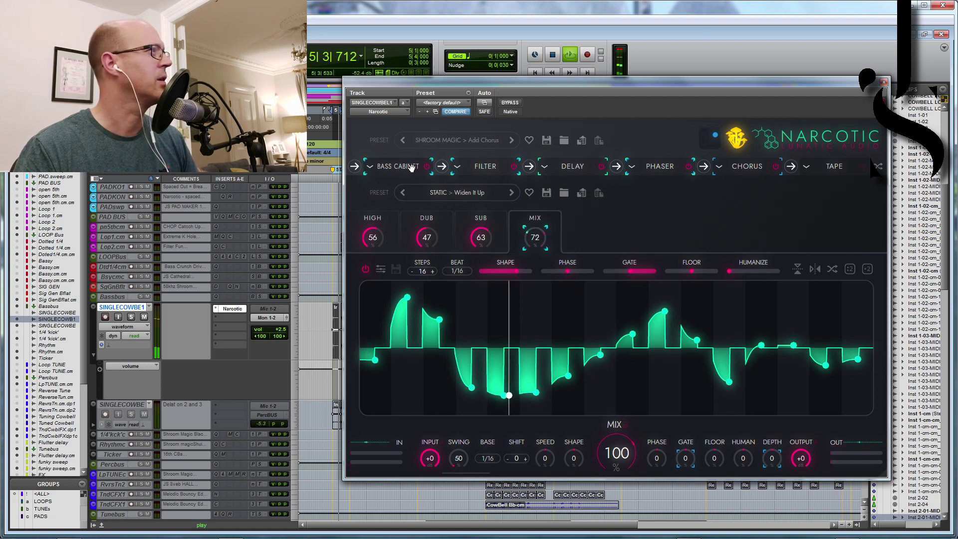
{"action": "left_click", "coordinate": [711, 136]}
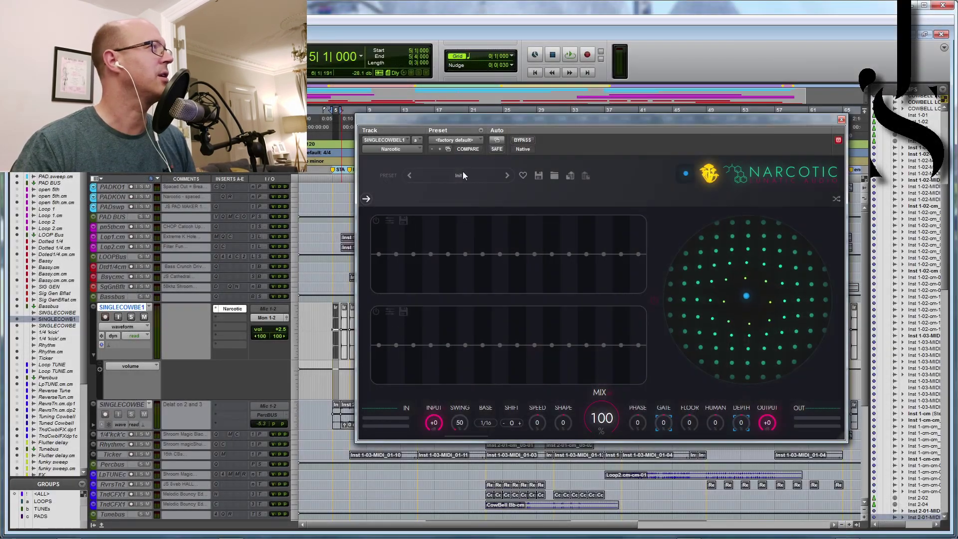
Step: Load the Trance Gate preset from the Synth category in the empty Narcotic instance
{"action": "left_click", "coordinate": [462, 175]}
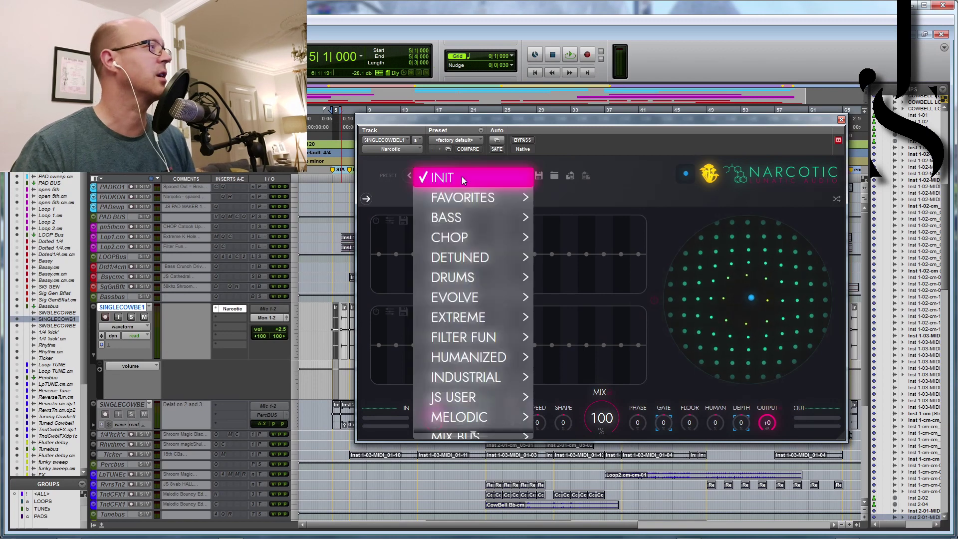
{"action": "mouse_move", "coordinate": [473, 422]}
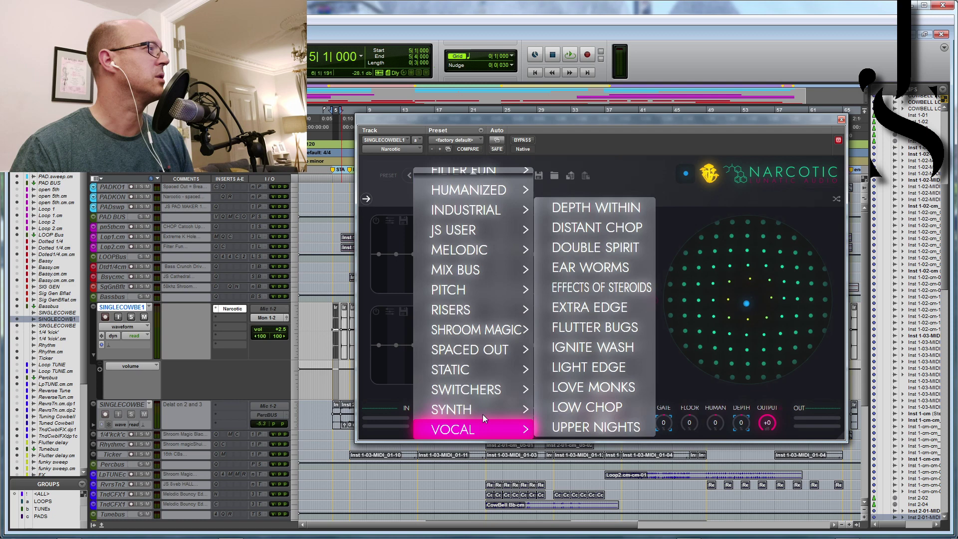
{"action": "mouse_move", "coordinate": [479, 406]}
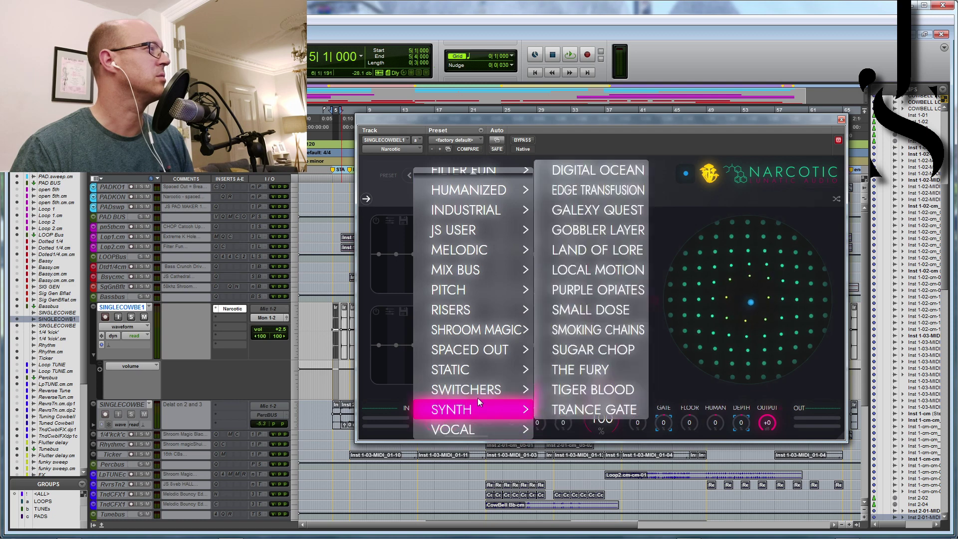
{"action": "left_click", "coordinate": [607, 410]}
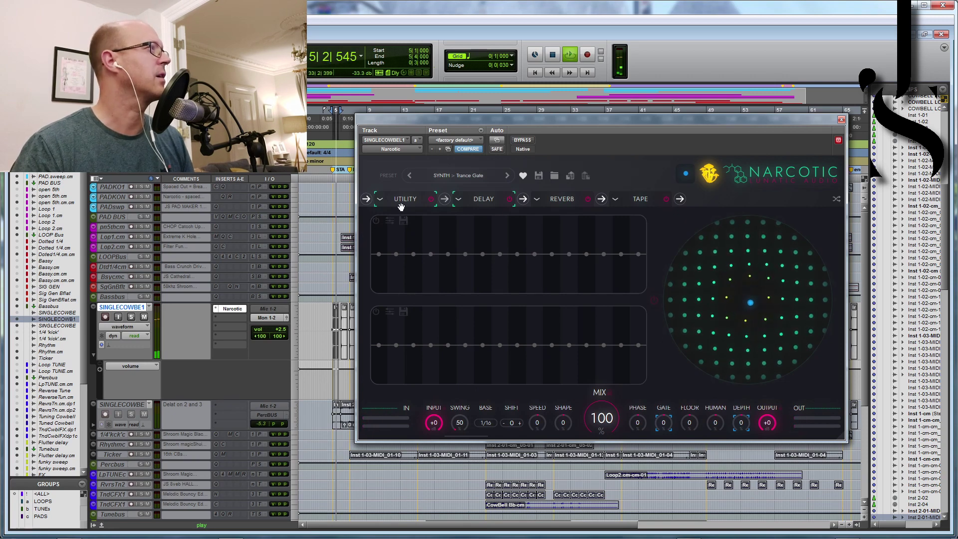
Step: Activate both XY pad modulation patterns and show their preset browsers
{"action": "left_click", "coordinate": [377, 221]}
{"action": "left_click", "coordinate": [376, 312]}
{"action": "left_click", "coordinate": [391, 221]}
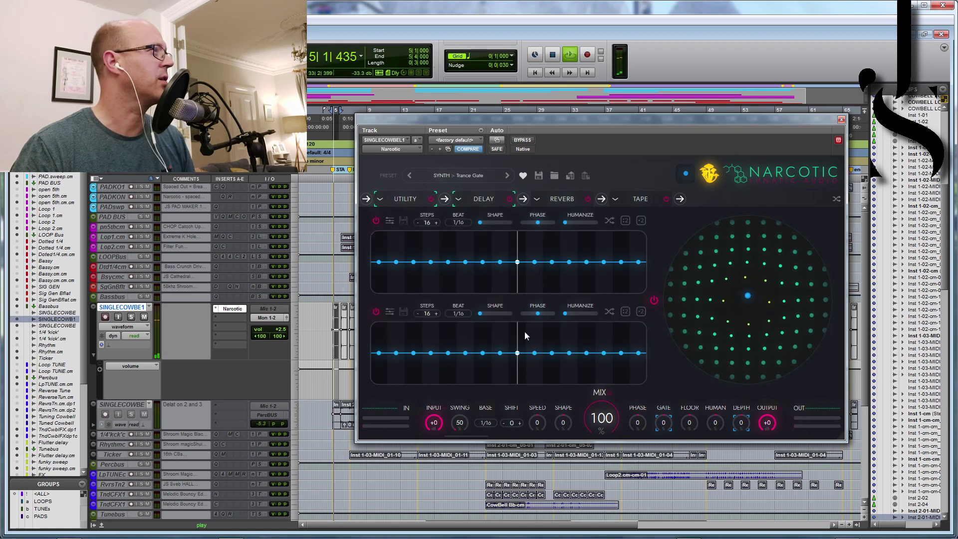
{"action": "left_click", "coordinate": [405, 223]}
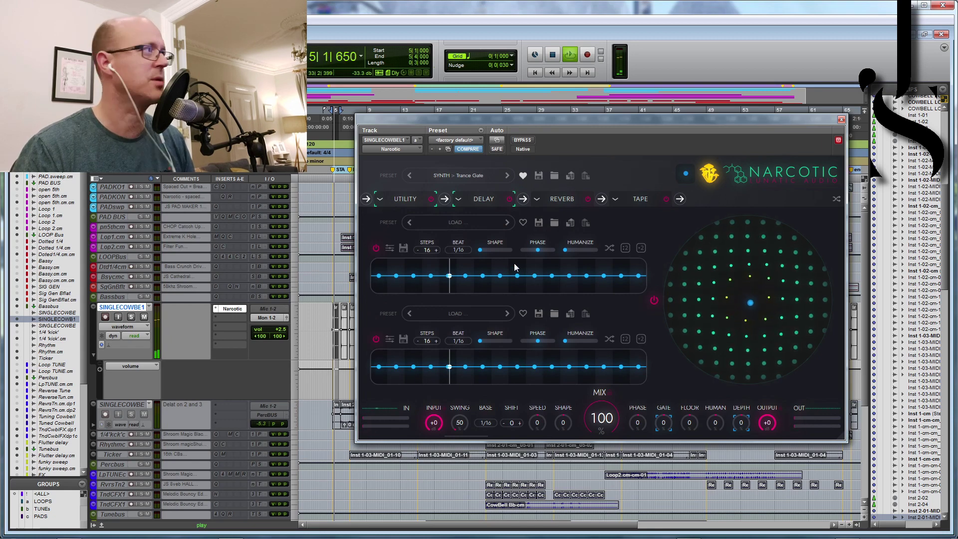
Step: Load the Complex preset Cobra Kai in the upper XY pattern and the Gated preset Crazy Horse in the lower one
{"action": "left_click", "coordinate": [457, 223]}
{"action": "mouse_move", "coordinate": [464, 266]}
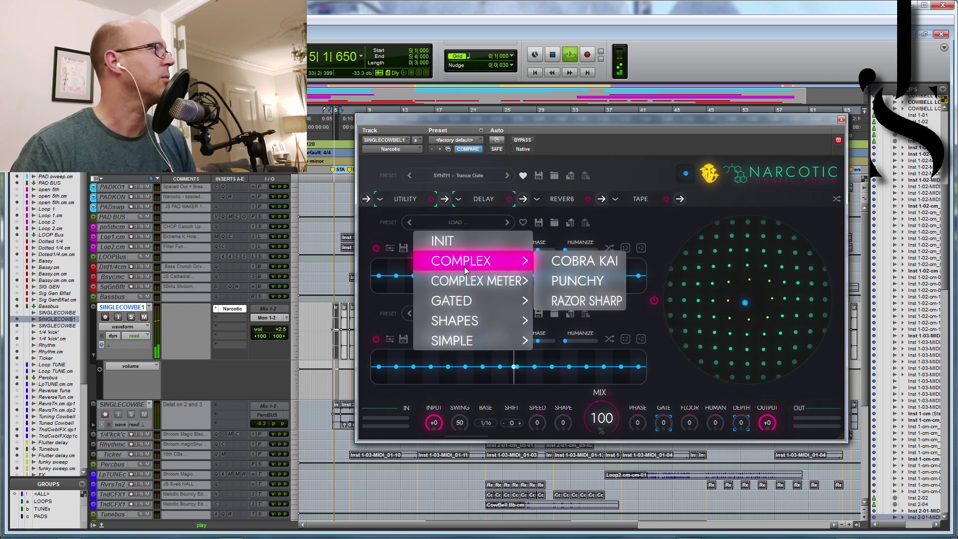
{"action": "left_click", "coordinate": [578, 265]}
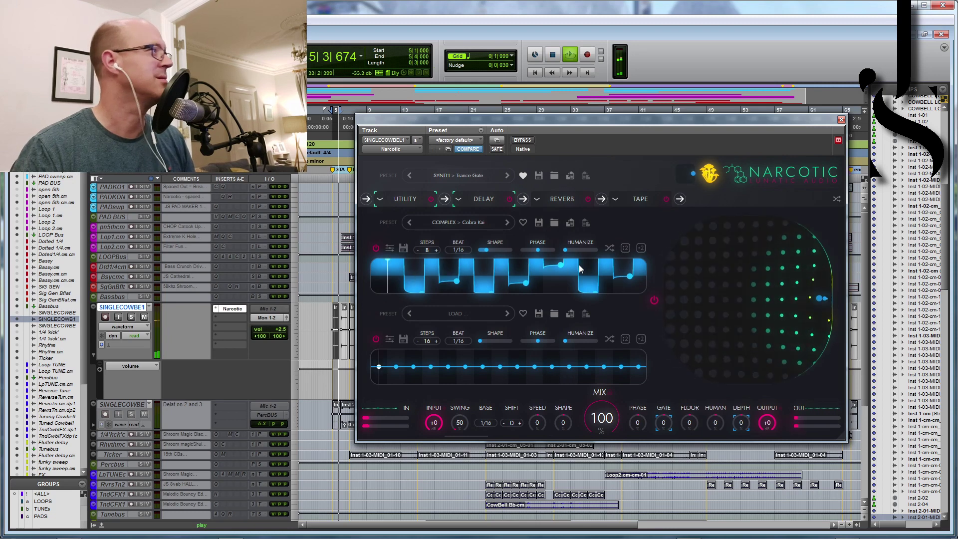
{"action": "left_click", "coordinate": [463, 318]}
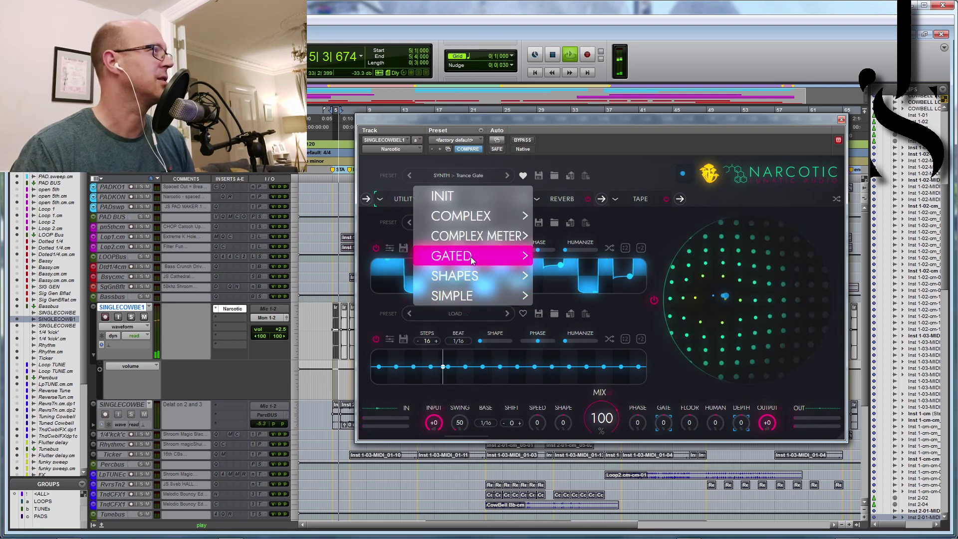
{"action": "mouse_move", "coordinate": [474, 254]}
{"action": "left_click", "coordinate": [578, 330]}
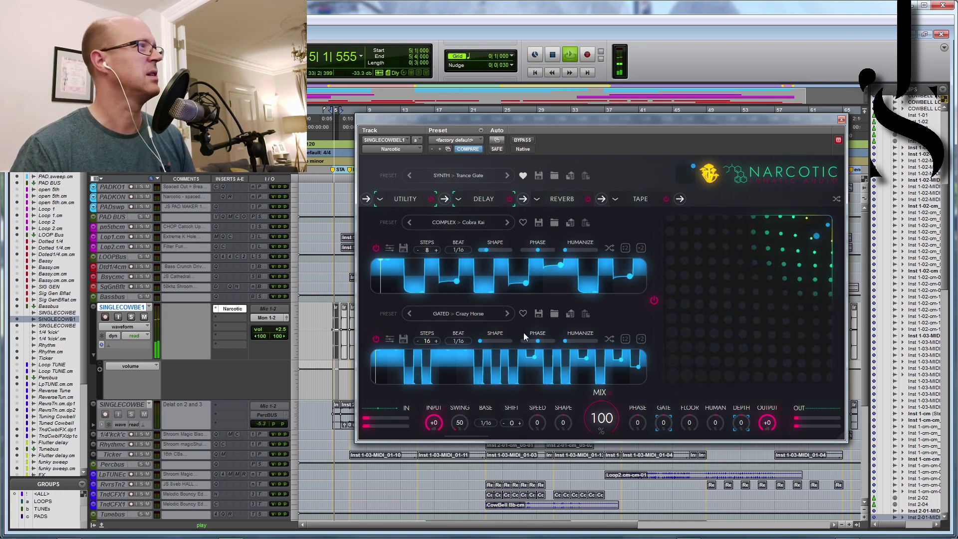
Step: Set the Reverb Mix to 100 and assign it to the Y macro instead of X
{"action": "left_click", "coordinate": [562, 199]}
{"action": "left_click_drag", "start_coordinate": [625, 263], "coordinate": [630, 251]}
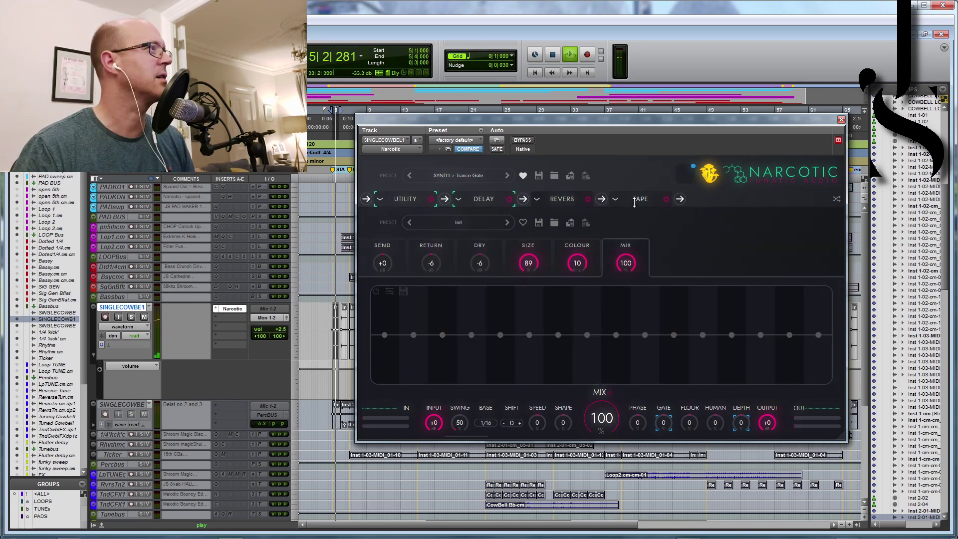
{"action": "mouse_move", "coordinate": [625, 263]}
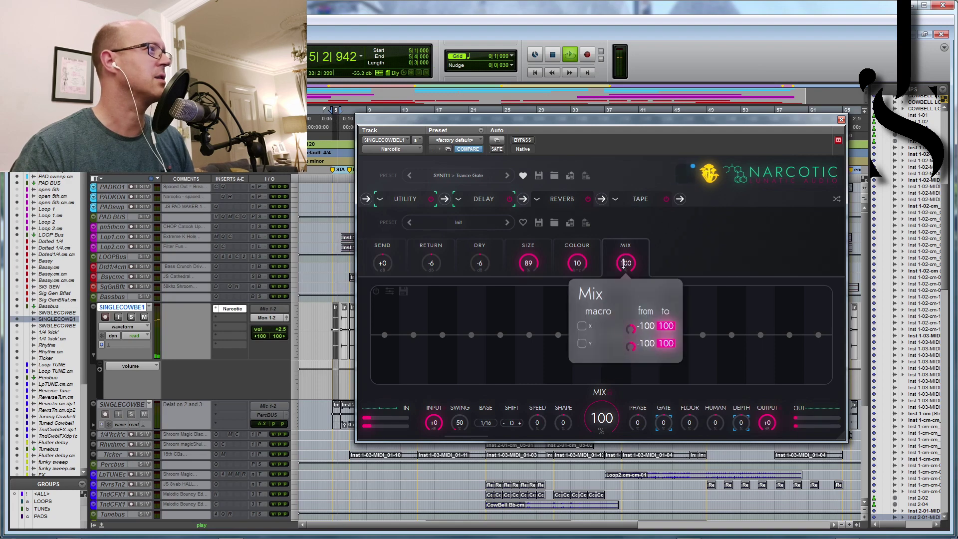
{"action": "left_click", "coordinate": [582, 326]}
{"action": "left_click", "coordinate": [583, 328]}
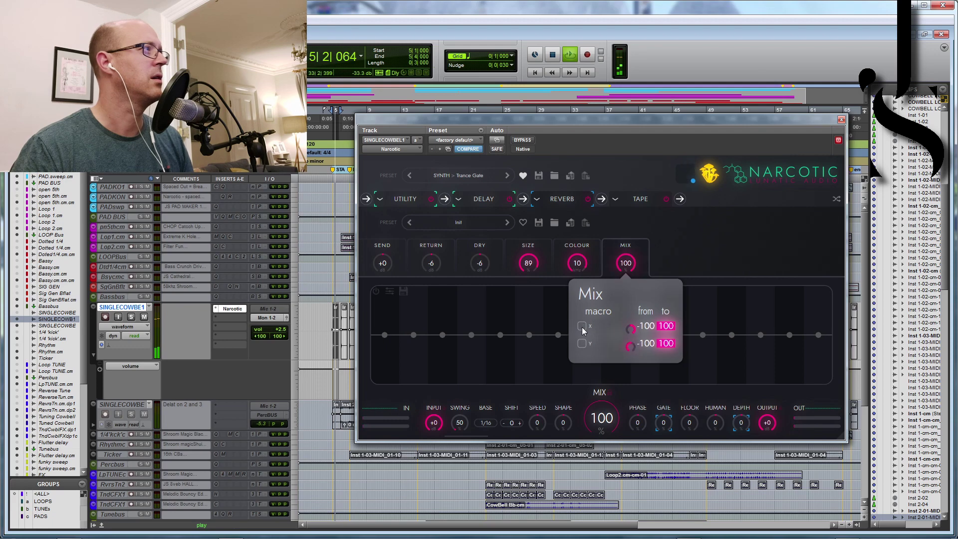
{"action": "left_click", "coordinate": [582, 344]}
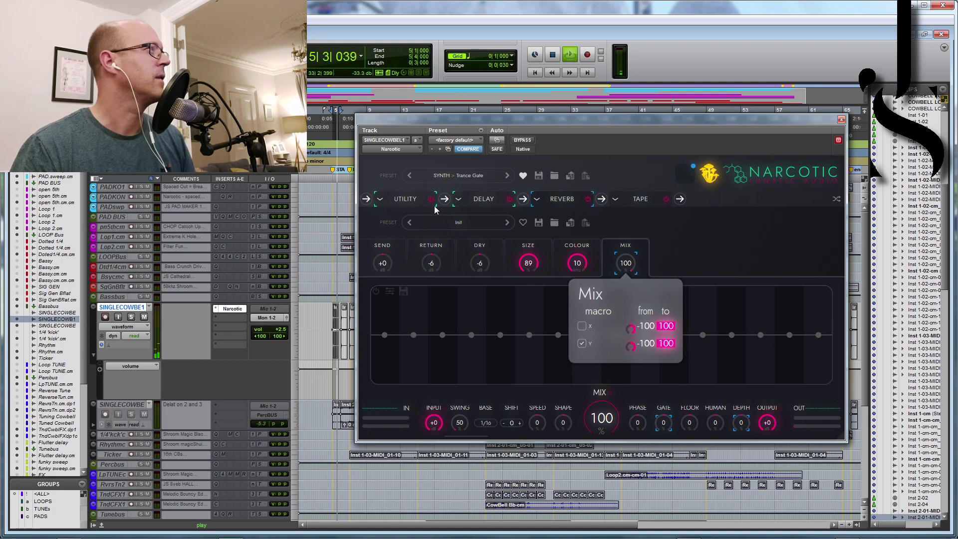
Step: Raise the Tape effect's Mix to 89 and select its Tape High parameter
{"action": "left_click", "coordinate": [643, 202]}
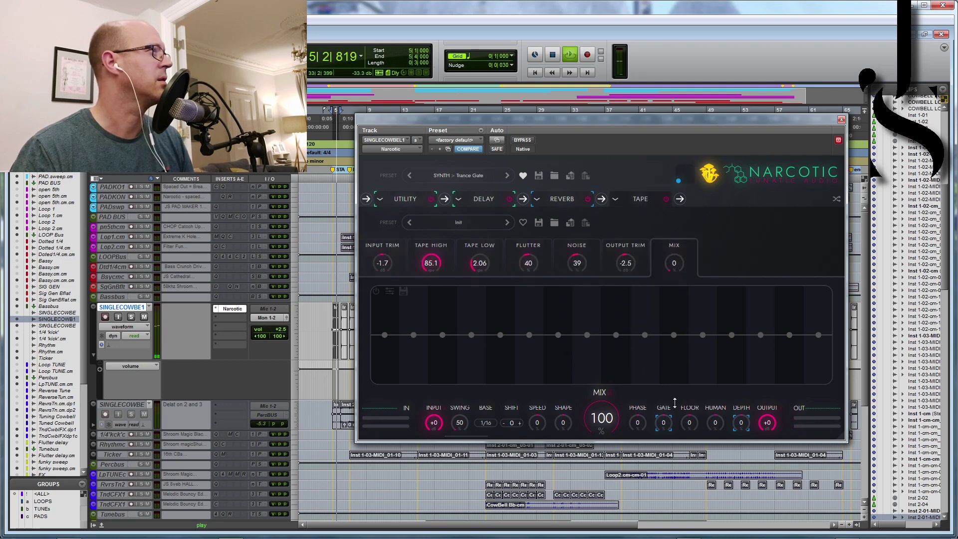
{"action": "left_click_drag", "start_coordinate": [674, 277], "coordinate": [674, 274]}
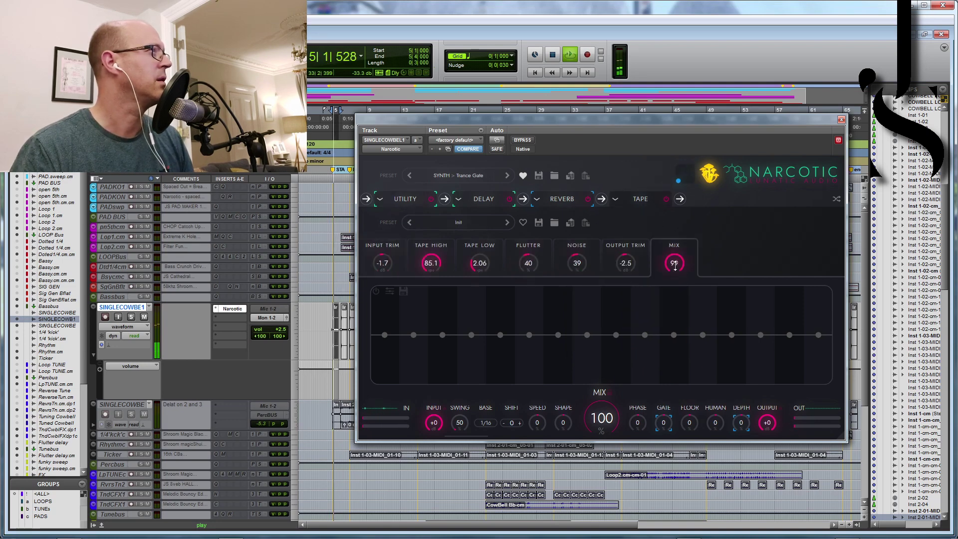
{"action": "left_click", "coordinate": [431, 263]}
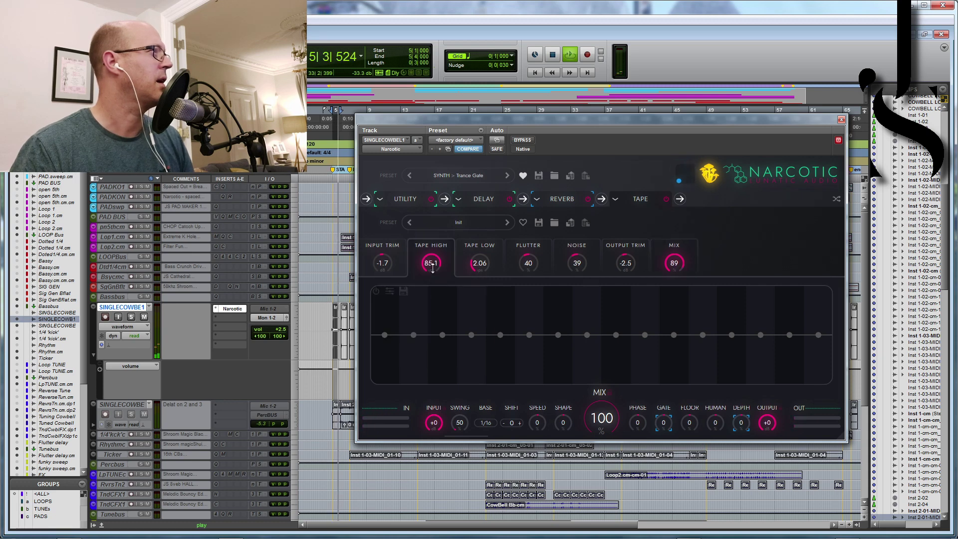
Step: Assign the Tape High parameter to the Y macro and stop playback
{"action": "mouse_move", "coordinate": [432, 279]}
{"action": "left_click", "coordinate": [387, 344]}
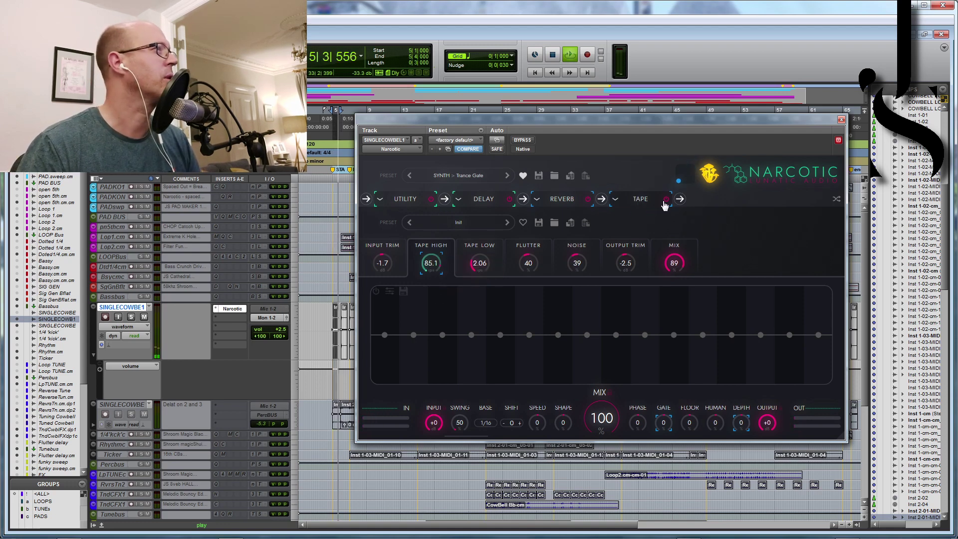
{"action": "left_click", "coordinate": [553, 55]}
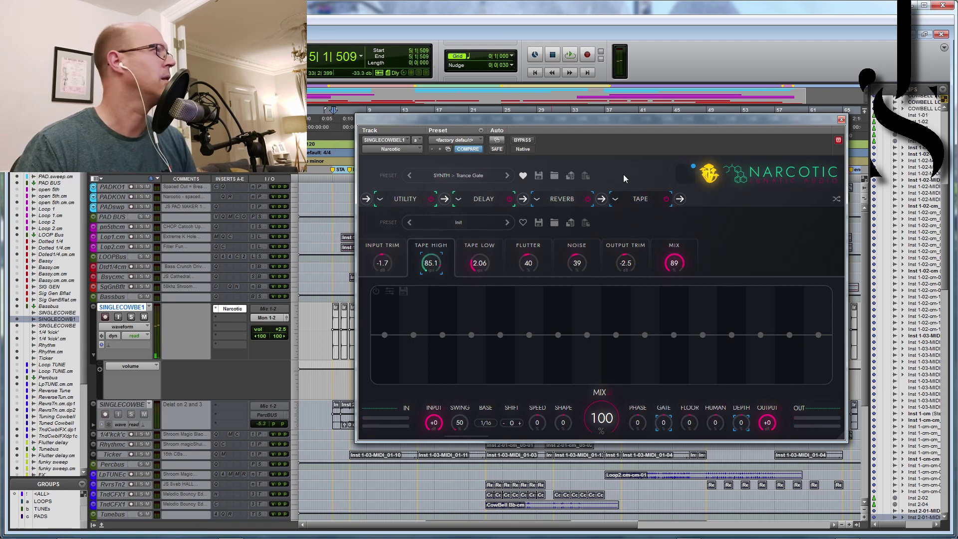
Step: Select the Delay effect, restart playback at the cowbell clip and set the Delay Mix to 76
{"action": "left_click", "coordinate": [489, 199]}
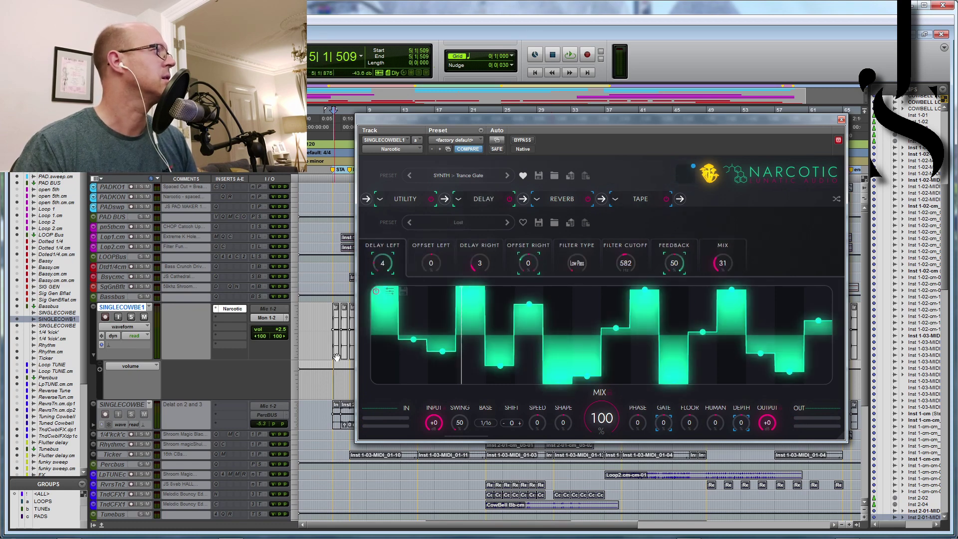
{"action": "left_click_drag", "start_coordinate": [341, 349], "coordinate": [332, 330]}
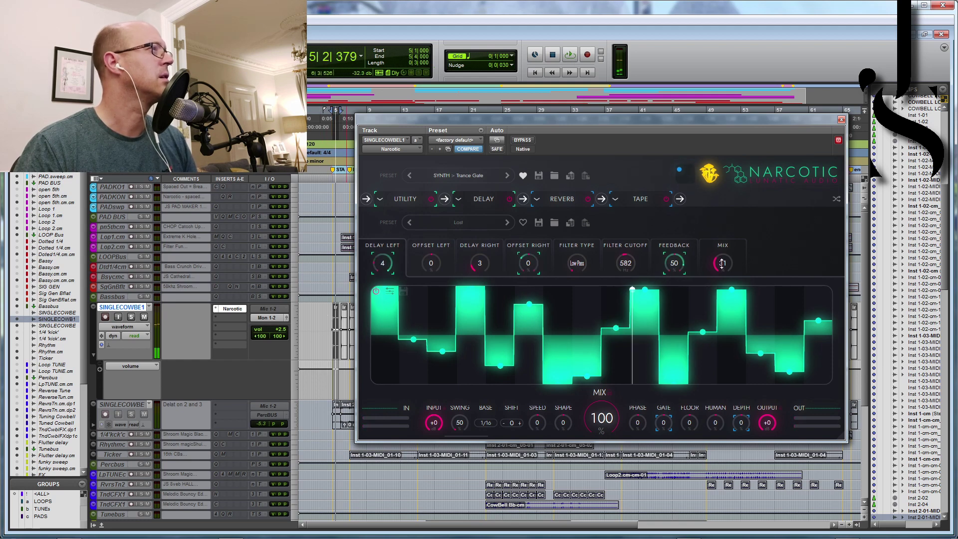
{"action": "left_click_drag", "start_coordinate": [723, 263], "coordinate": [723, 197]}
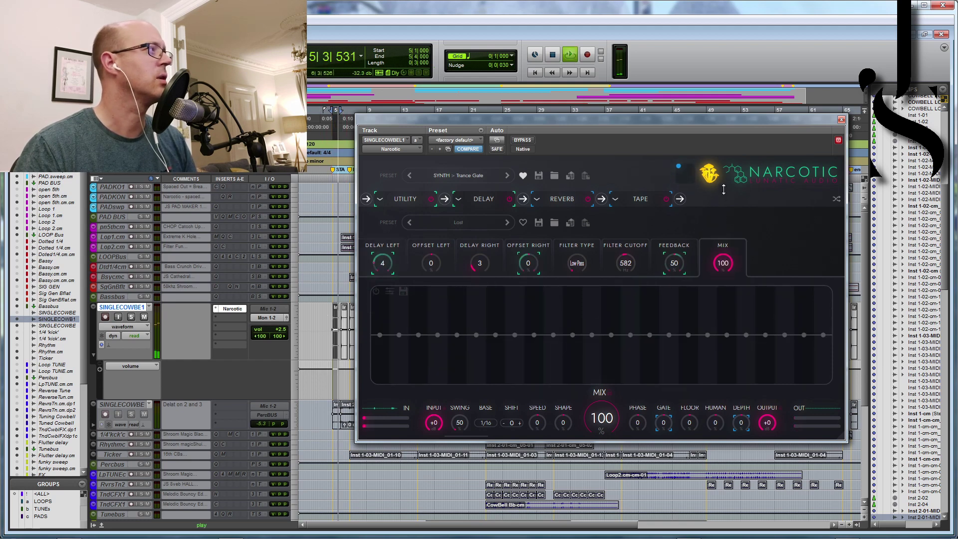
{"action": "left_click_drag", "start_coordinate": [723, 263], "coordinate": [722, 283]}
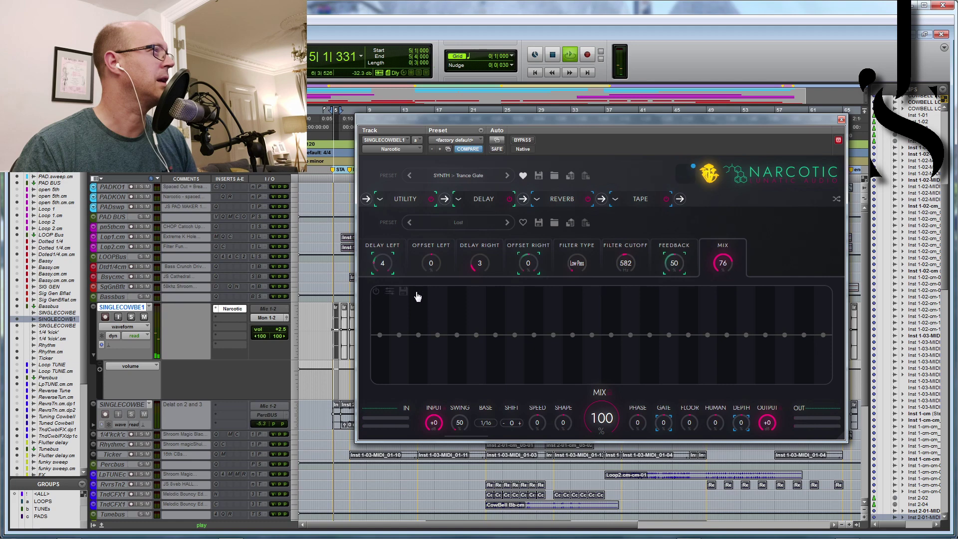
Step: Assign the Delay Mix to the Y macro instead of X, and briefly toggle its step modulation on and off
{"action": "right_click", "coordinate": [723, 263]}
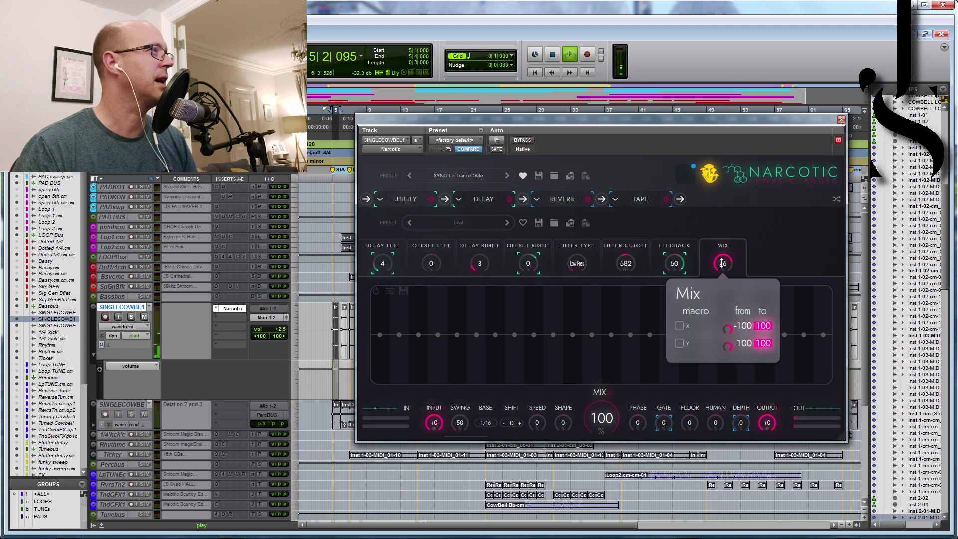
{"action": "left_click", "coordinate": [679, 343]}
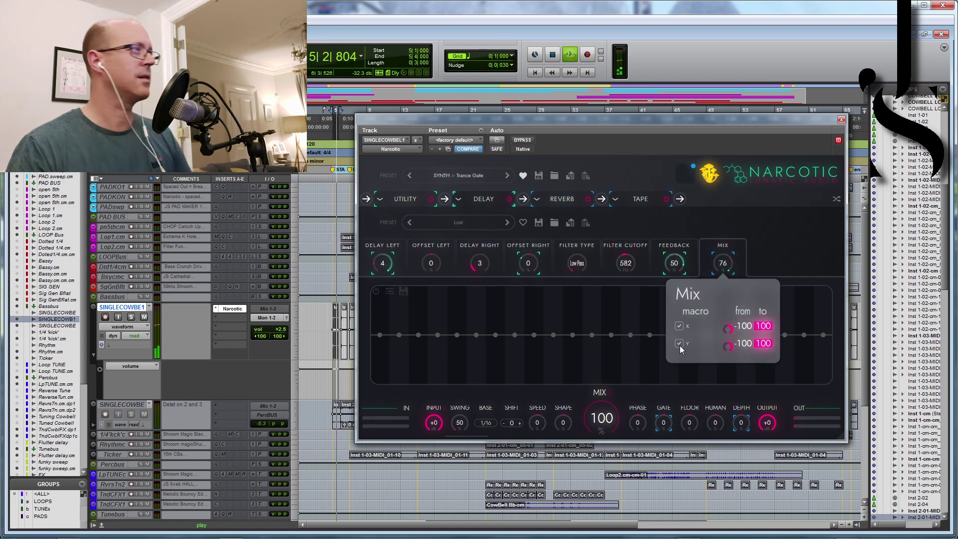
{"action": "left_click", "coordinate": [679, 344]}
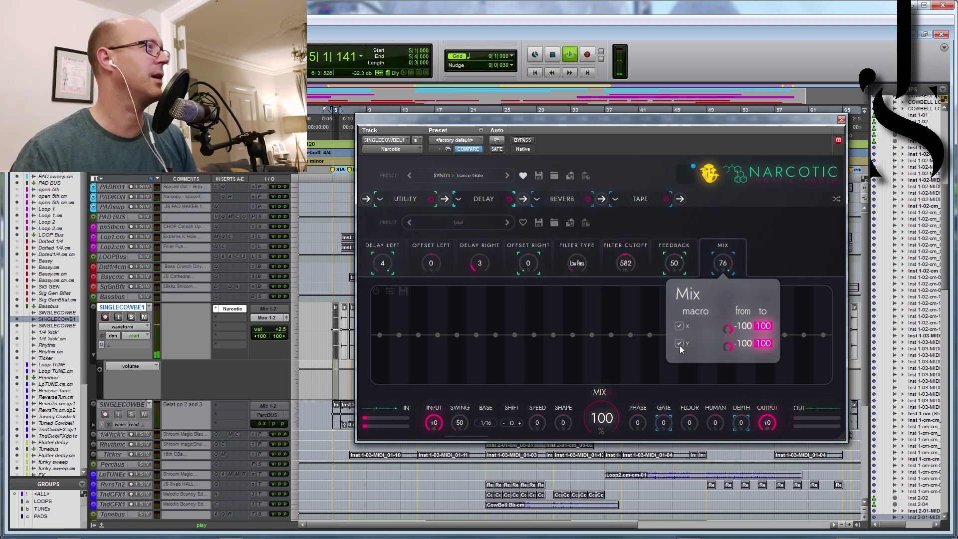
{"action": "left_click", "coordinate": [679, 343]}
{"action": "left_click", "coordinate": [679, 327]}
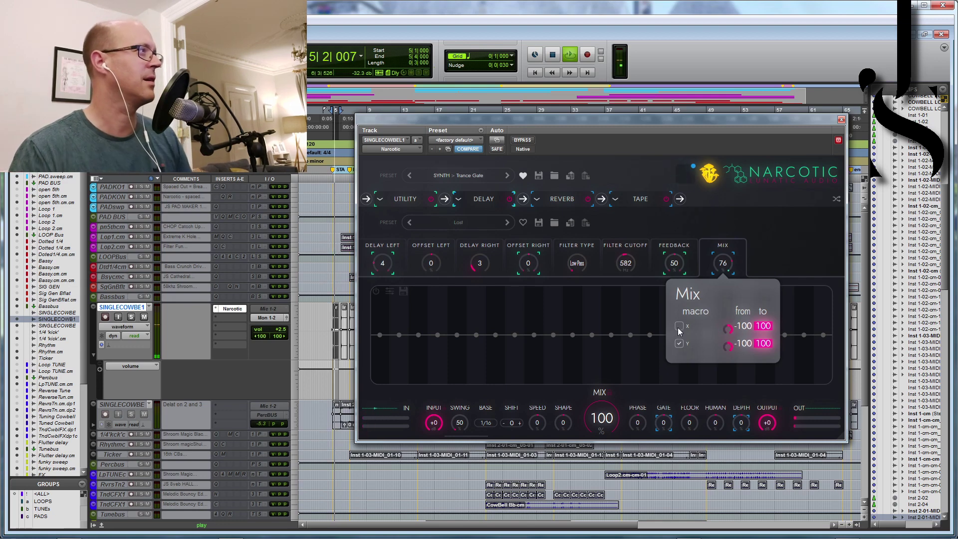
{"action": "left_click", "coordinate": [643, 312]}
{"action": "left_click", "coordinate": [377, 294]}
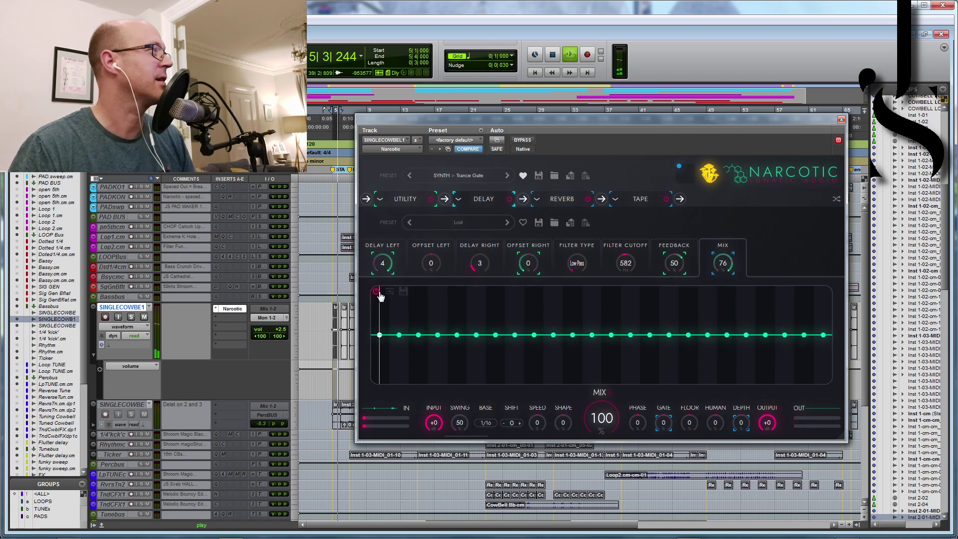
{"action": "left_click", "coordinate": [377, 293]}
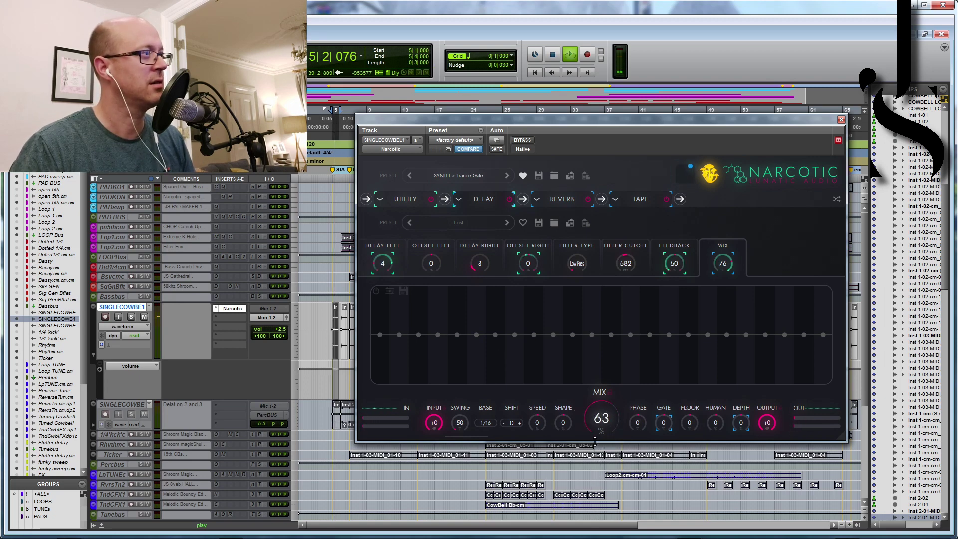
Step: Try the global Mix at 48 and 100, with Speed at -4, Shape at 19 and Gate at 100
{"action": "left_click_drag", "start_coordinate": [596, 428], "coordinate": [596, 424]}
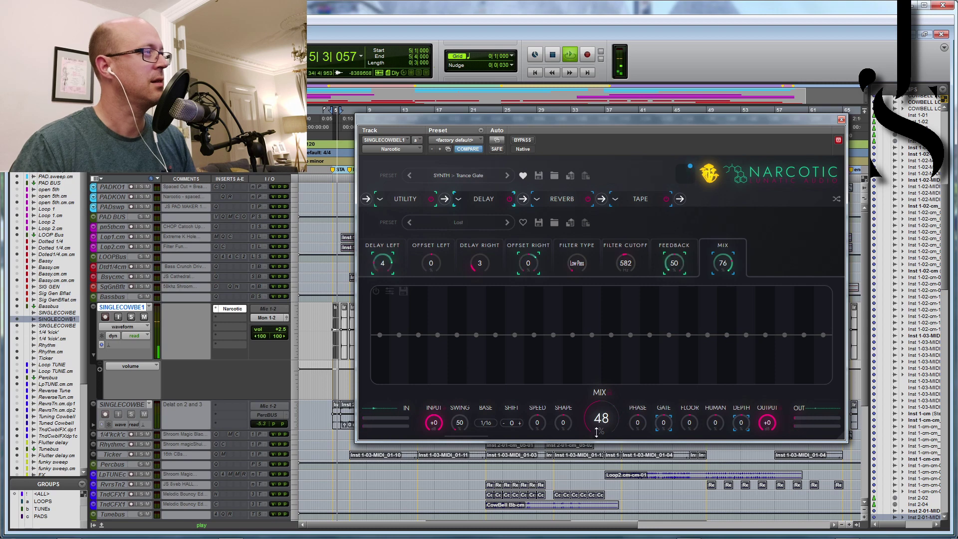
{"action": "scroll", "coordinate": [607, 414], "scroll_direction": "up", "scroll_amount": 4}
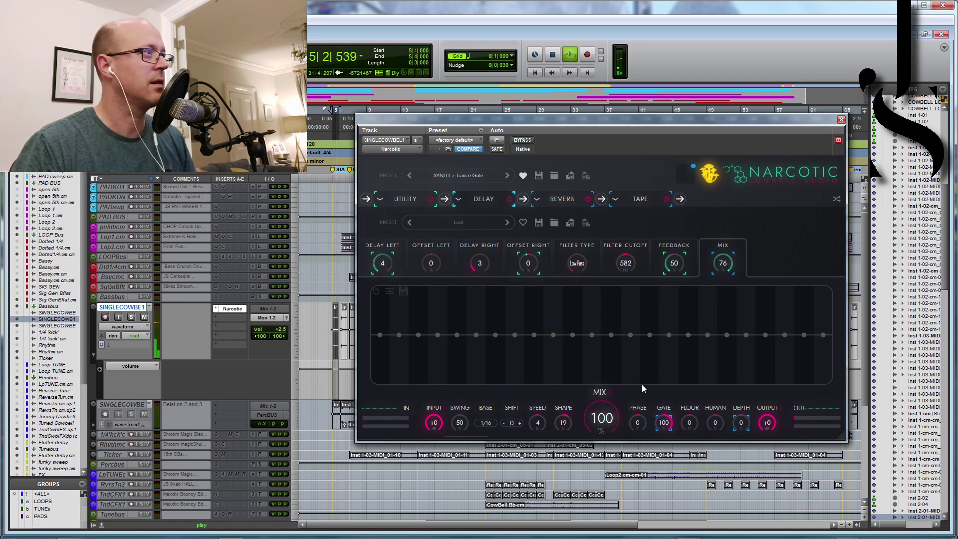
{"action": "left_click_drag", "start_coordinate": [663, 423], "coordinate": [663, 443]}
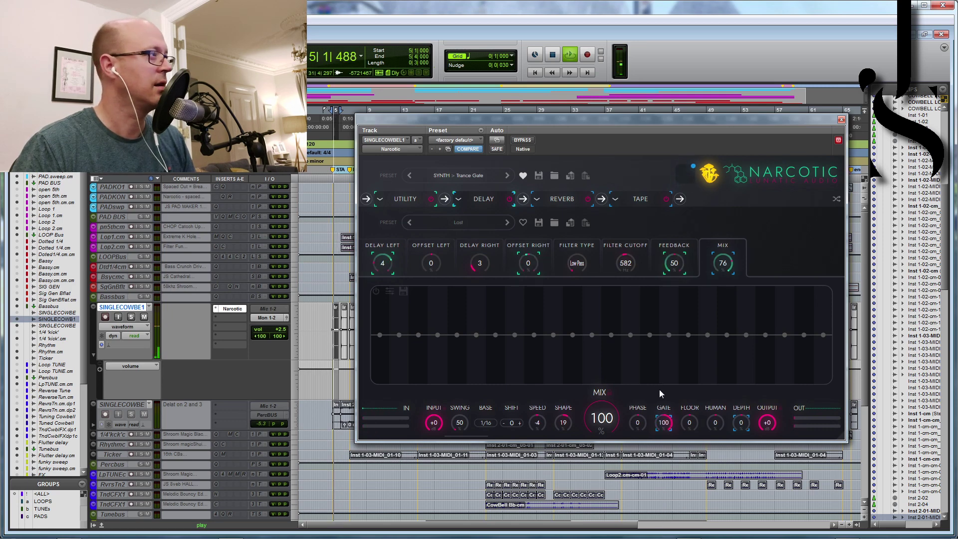
Step: Reset Gate and Phase to 0 after trying Phase at 76, and lower the global Mix to 54
{"action": "double_click", "coordinate": [663, 424]}
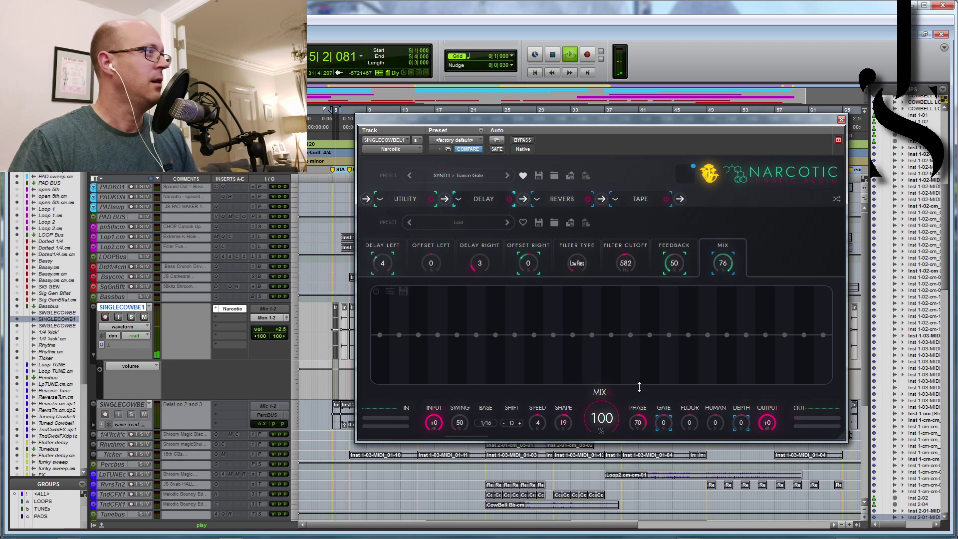
{"action": "left_click_drag", "start_coordinate": [639, 375], "coordinate": [638, 388]}
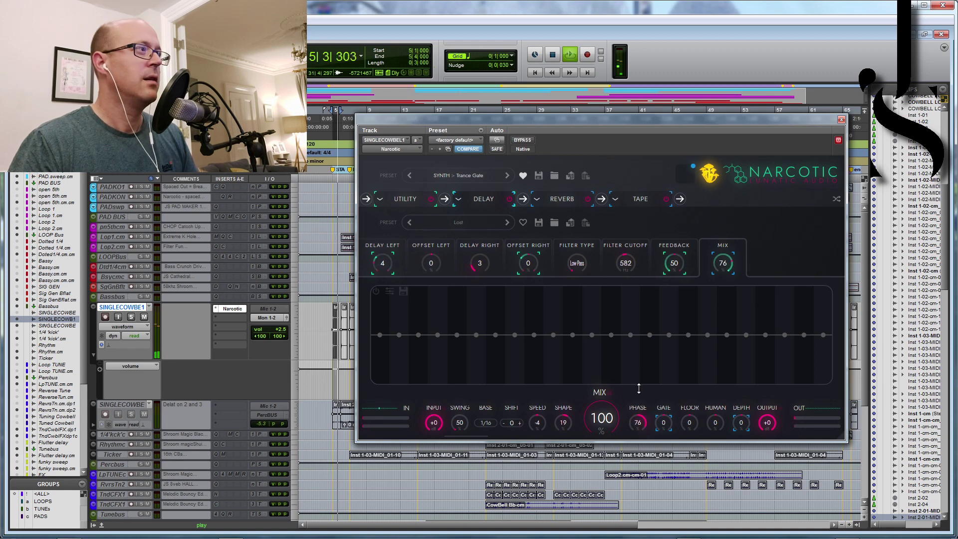
{"action": "double_click", "coordinate": [637, 423]}
{"action": "left_click_drag", "start_coordinate": [602, 423], "coordinate": [603, 430]}
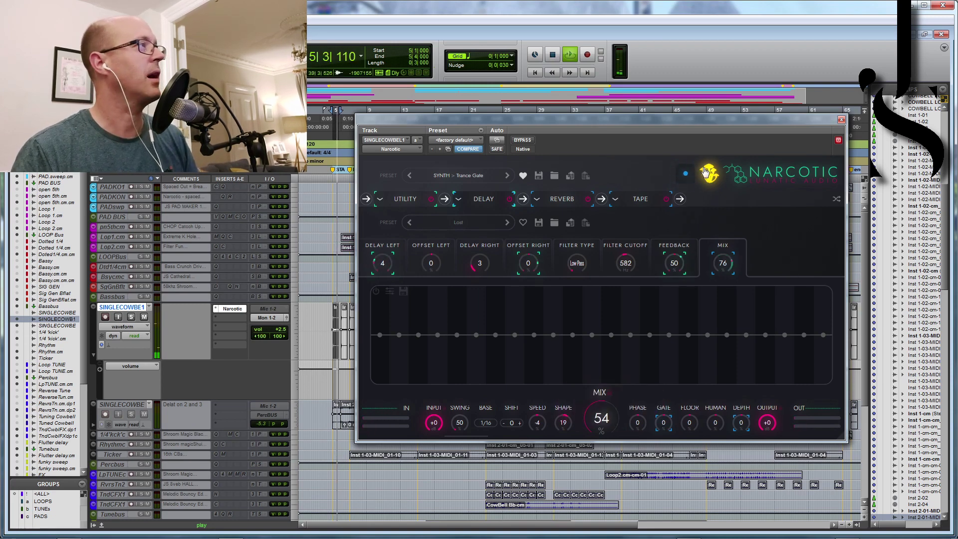
{"action": "key", "text": "space"}
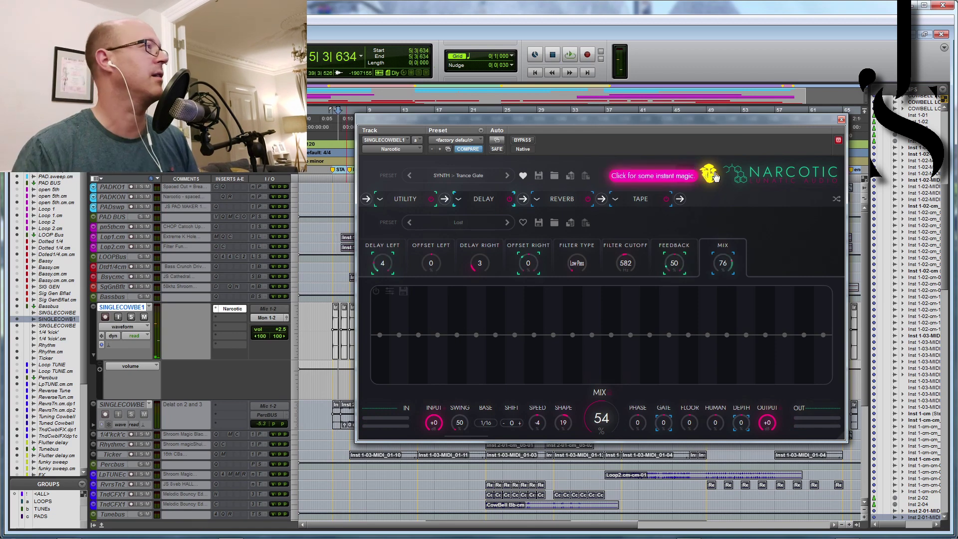
Step: Check the Delay effect's preset categories and switch the whole effect chain to the Vocal preset Depth Within
{"action": "left_click", "coordinate": [707, 172]}
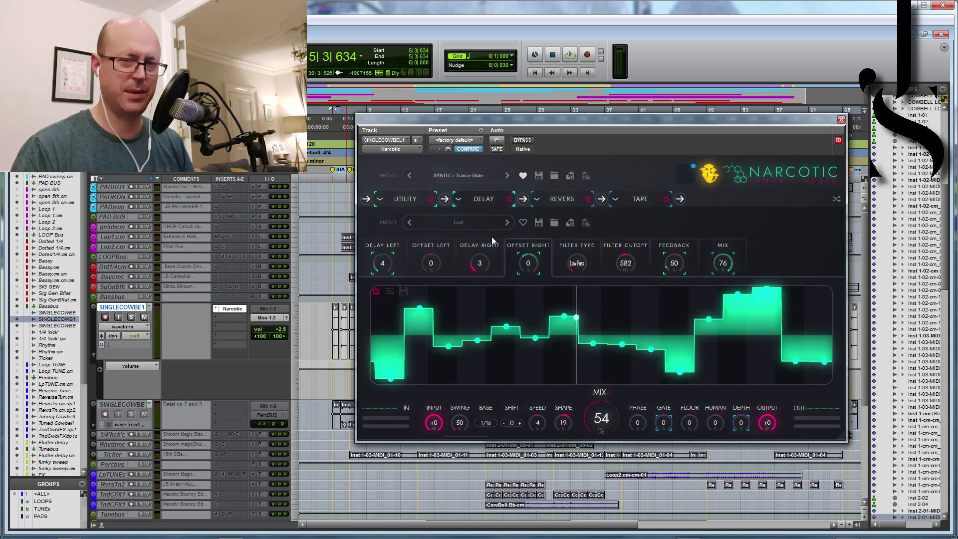
{"action": "left_click", "coordinate": [460, 222]}
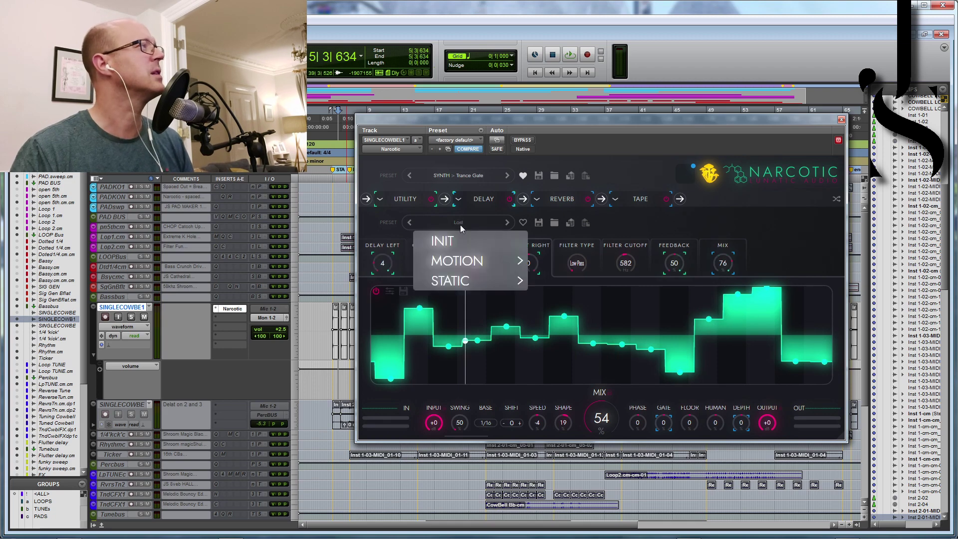
{"action": "left_click", "coordinate": [449, 240]}
{"action": "left_click", "coordinate": [507, 176]}
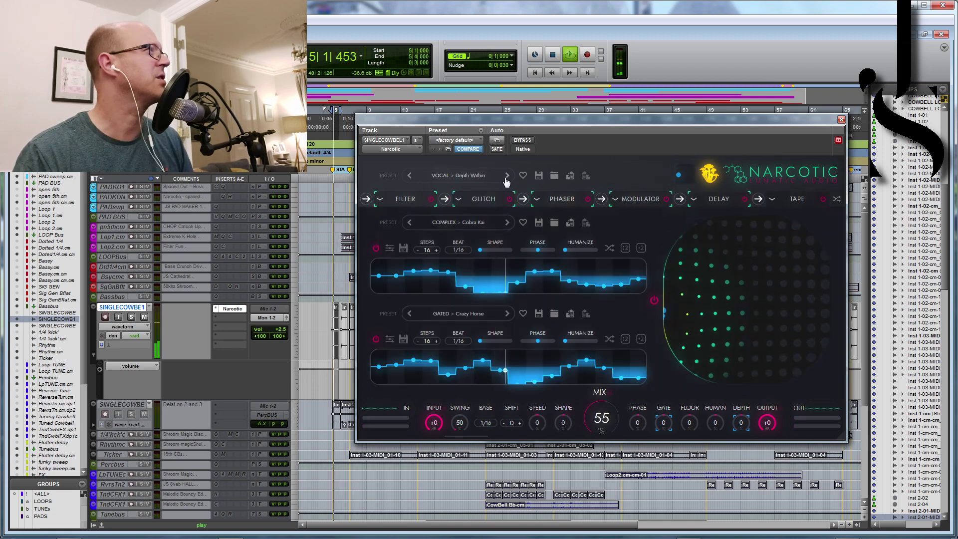
Step: Reactivate both XY pad modulation patterns, Cobra Kai and Crazy Horse
{"action": "left_click", "coordinate": [463, 175]}
{"action": "left_click", "coordinate": [665, 233]}
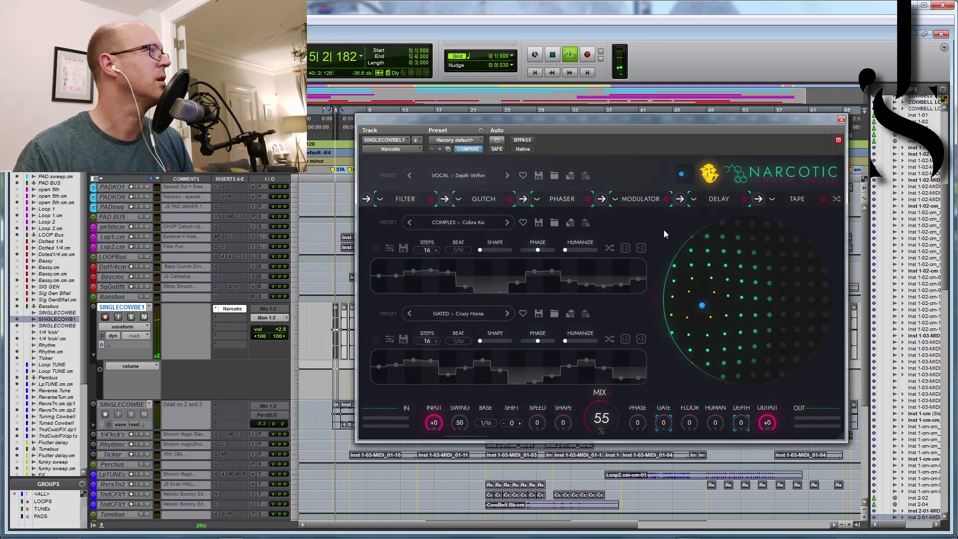
{"action": "left_click", "coordinate": [376, 248]}
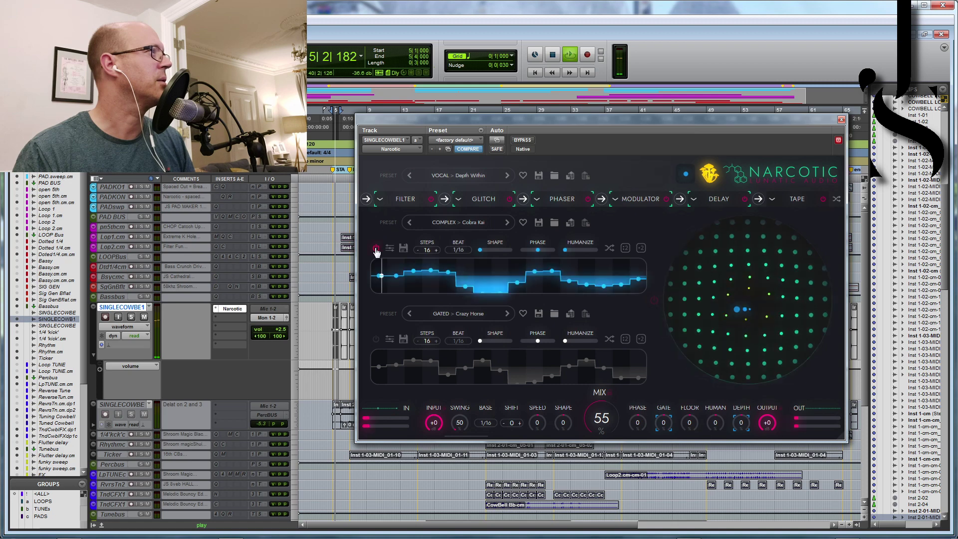
{"action": "left_click", "coordinate": [376, 339]}
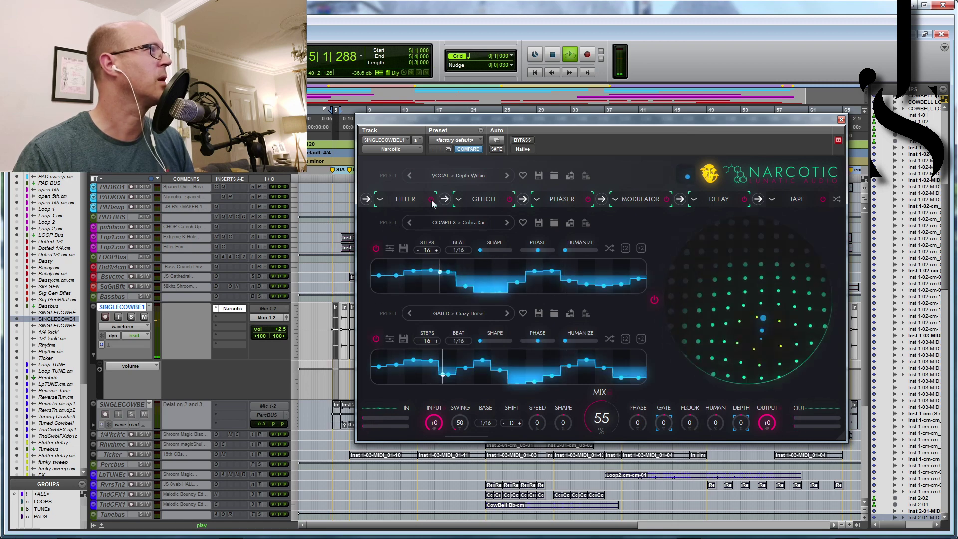
Step: Audition the Filter effect's presets ADHD and French Style, and settle on Subtle Sweep
{"action": "left_click", "coordinate": [404, 199]}
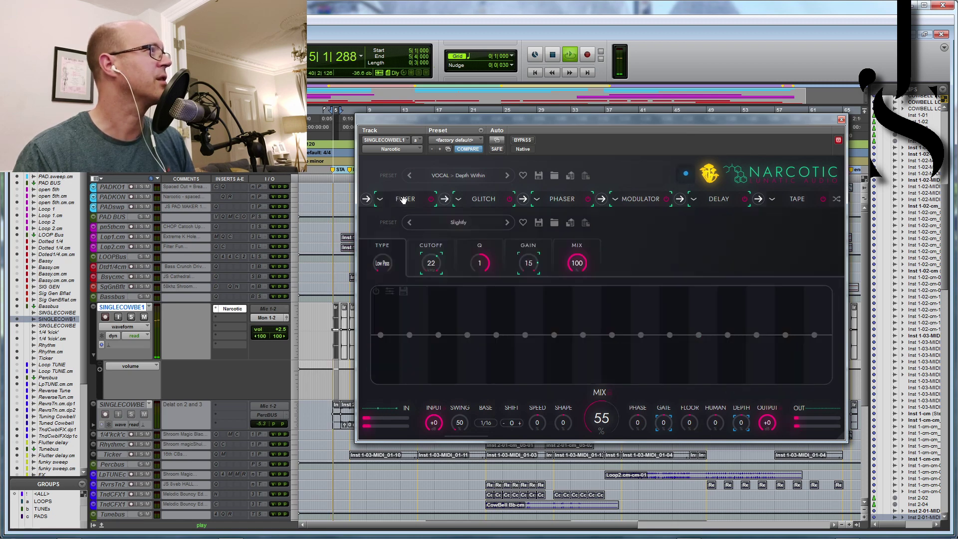
{"action": "left_click", "coordinate": [467, 224]}
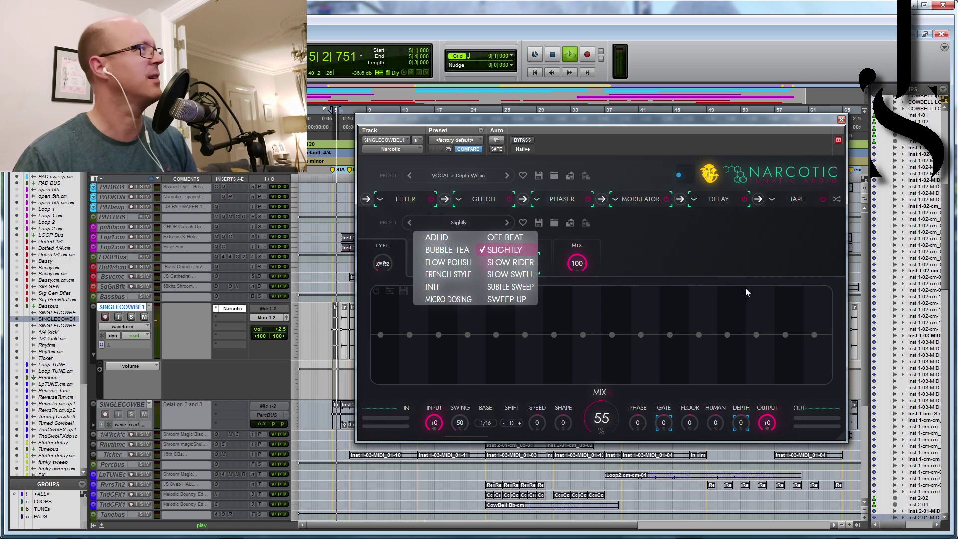
{"action": "left_click", "coordinate": [434, 238]}
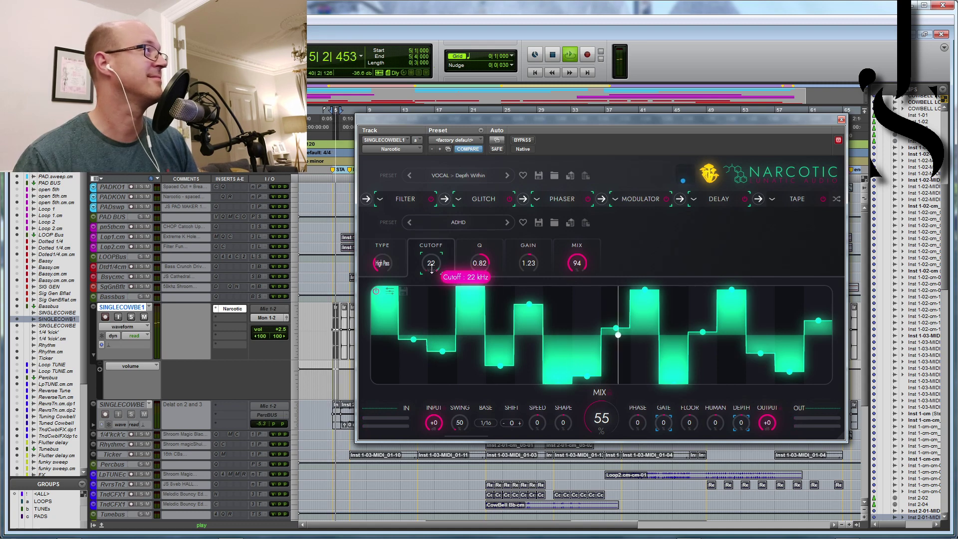
{"action": "left_click", "coordinate": [506, 222]}
{"action": "left_click", "coordinate": [507, 223]}
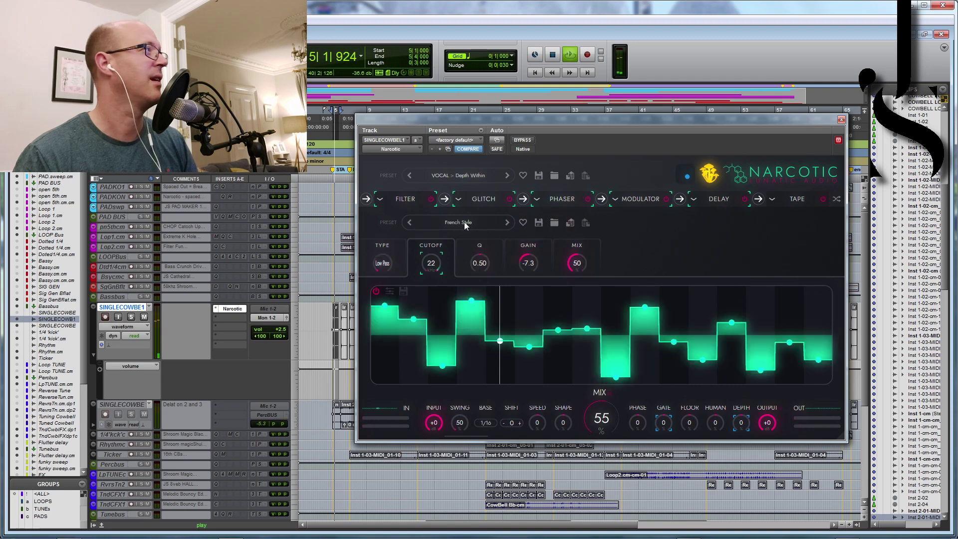
{"action": "left_click", "coordinate": [463, 222]}
{"action": "left_click", "coordinate": [517, 288]}
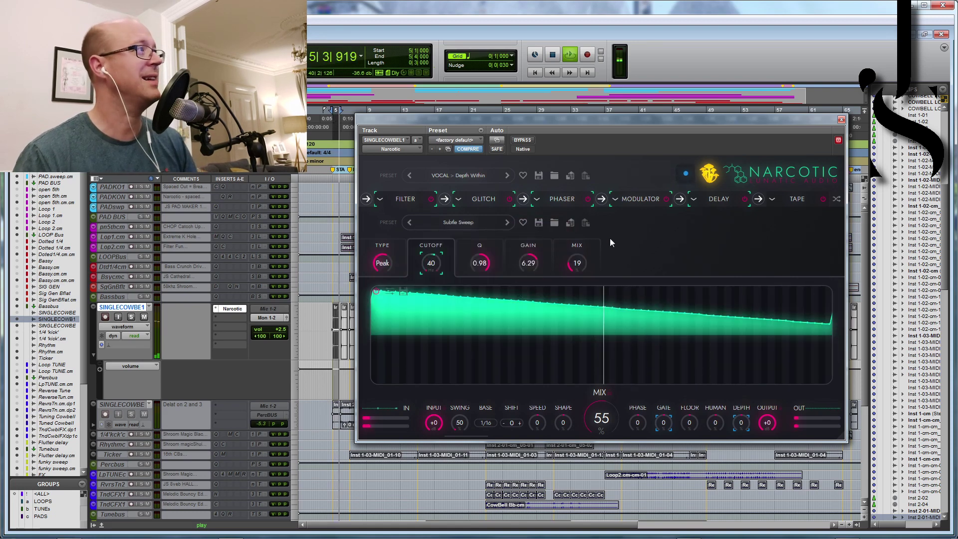
Step: Load the global Vocal preset Distant Chop and change the upper XY pattern to the Shapes preset Polyangle
{"action": "left_click", "coordinate": [508, 176]}
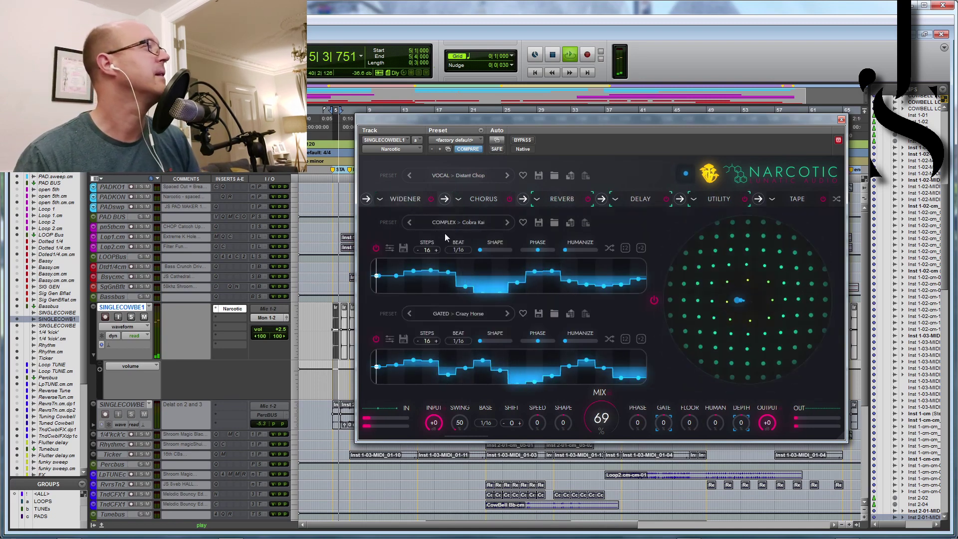
{"action": "left_click", "coordinate": [468, 224]}
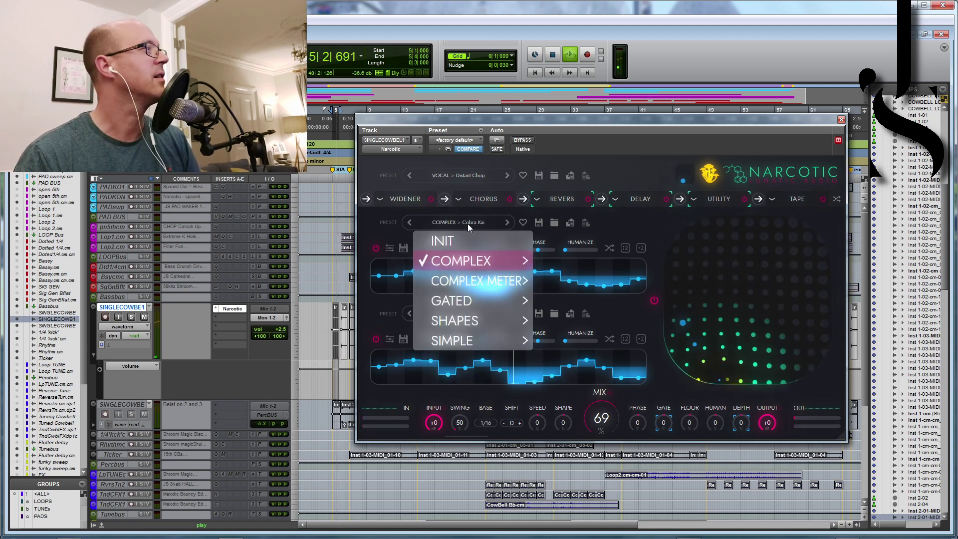
{"action": "left_click", "coordinate": [589, 235]}
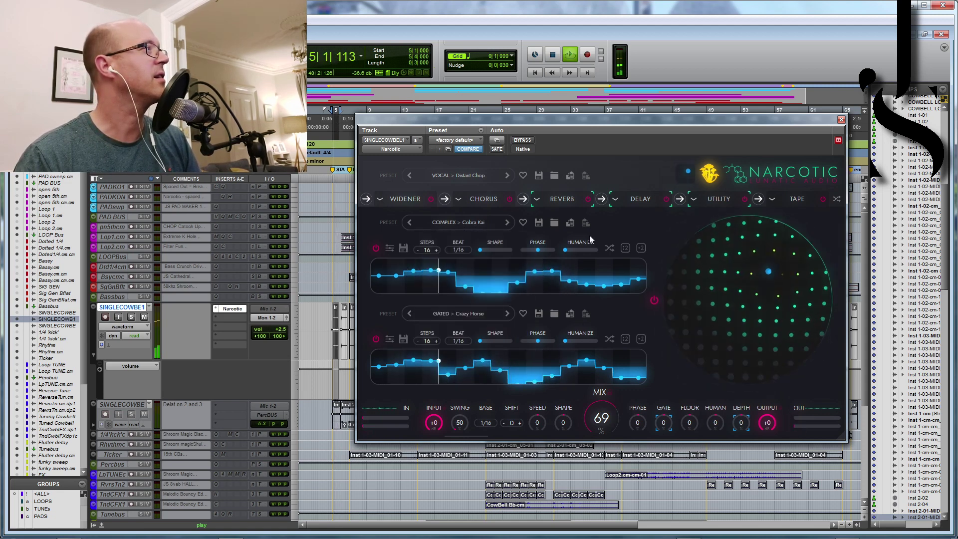
{"action": "left_click", "coordinate": [455, 221]}
{"action": "mouse_move", "coordinate": [472, 322]}
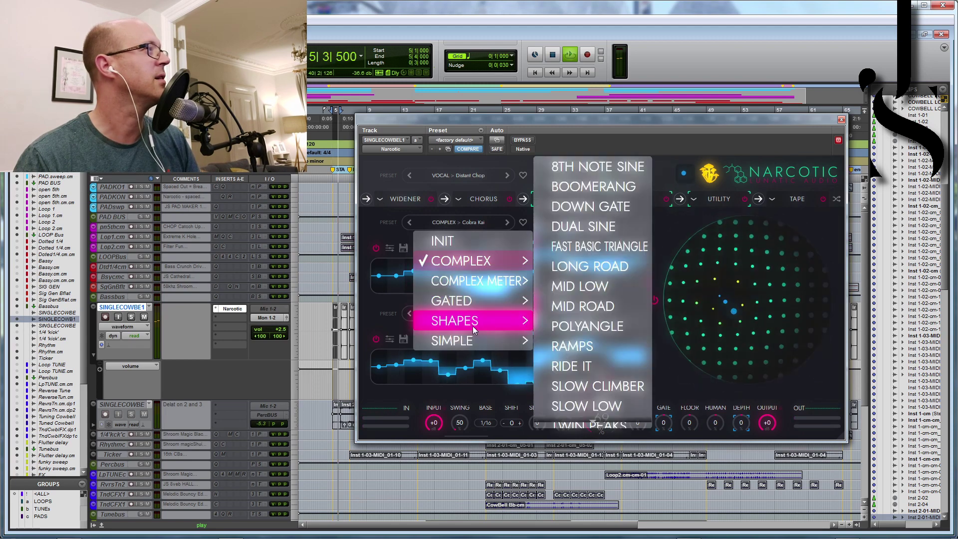
{"action": "left_click", "coordinate": [590, 326]}
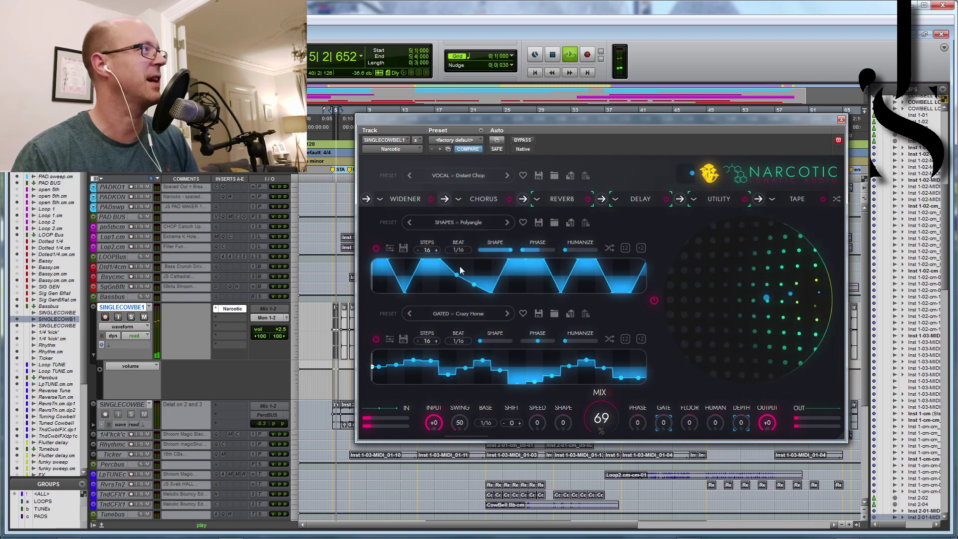
Step: Change the lower XY pattern to the Shapes preset Ramps
{"action": "left_click", "coordinate": [468, 323]}
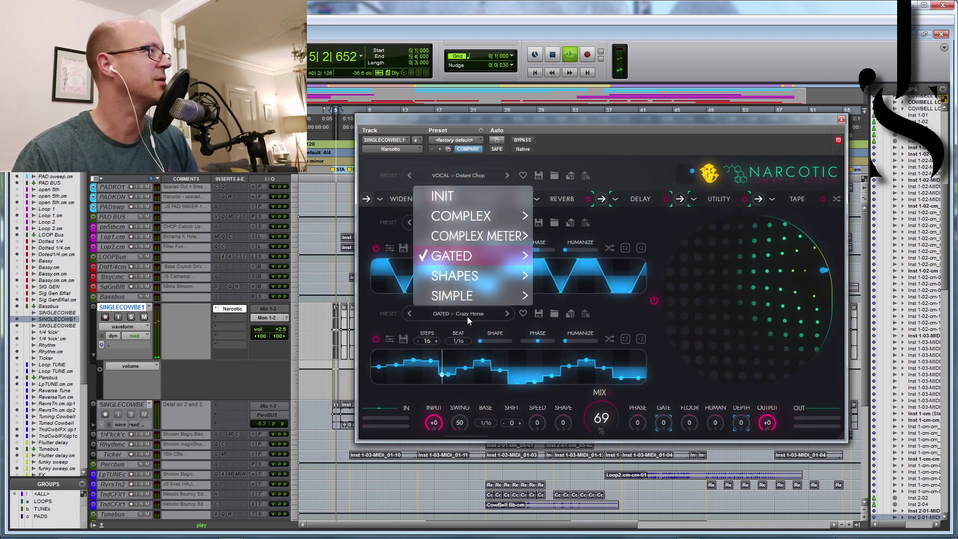
{"action": "mouse_move", "coordinate": [527, 278]}
{"action": "left_click", "coordinate": [577, 358]}
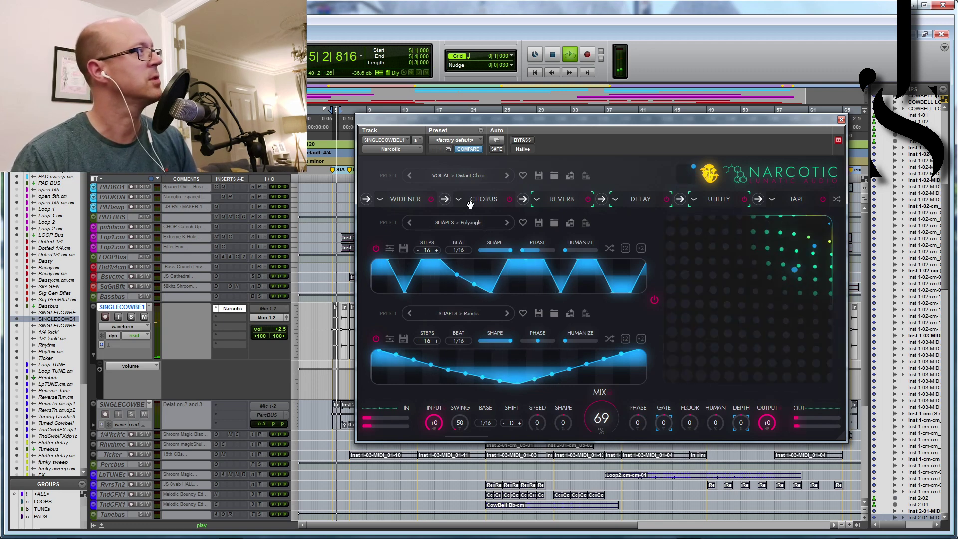
Step: Load the Motion preset Strudder Fudder into the Widener effect, audition it and stop playback
{"action": "left_click", "coordinate": [411, 199]}
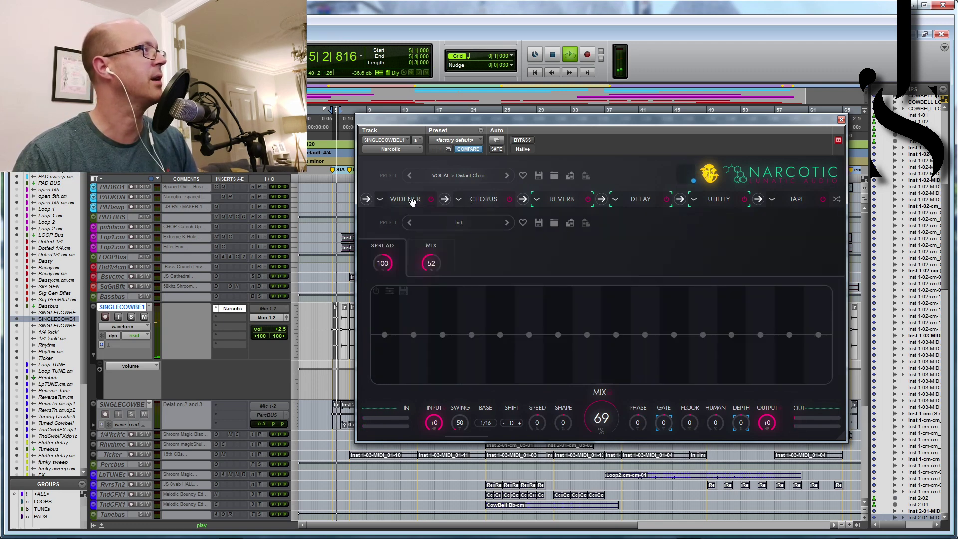
{"action": "left_click", "coordinate": [468, 222]}
{"action": "mouse_move", "coordinate": [499, 260]}
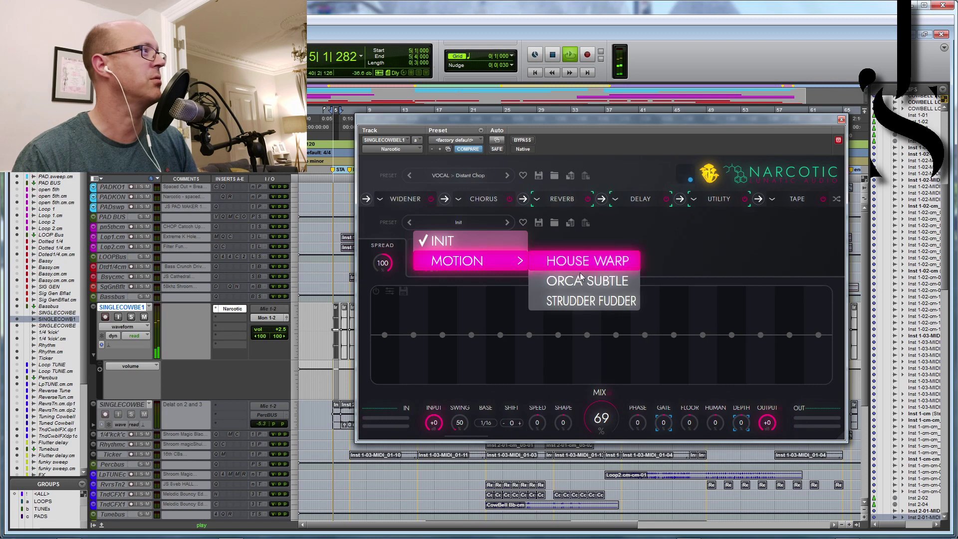
{"action": "left_click", "coordinate": [585, 302]}
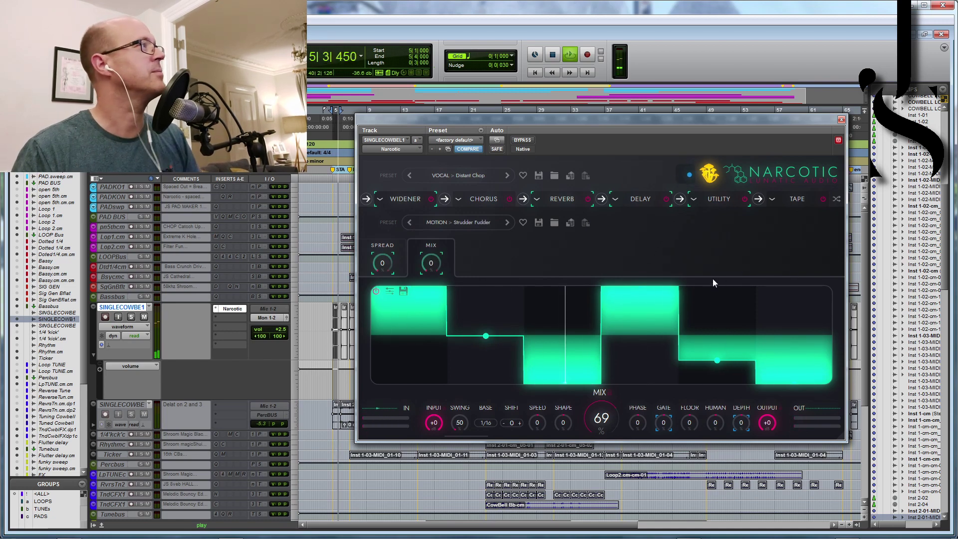
{"action": "left_click", "coordinate": [552, 57]}
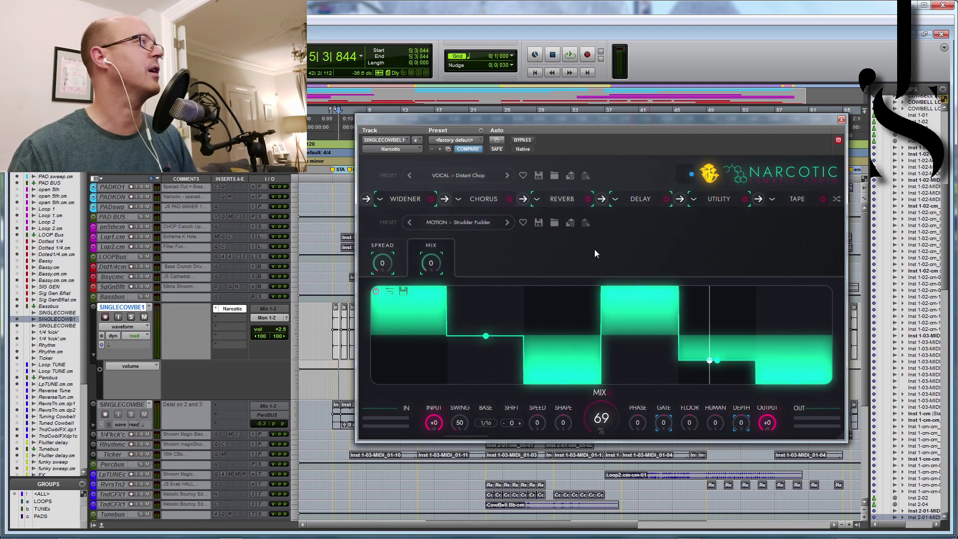
Step: Generate a random Shroom Magic effect chain, audition it and save it as a preset under the suggested name
{"action": "left_click", "coordinate": [708, 178]}
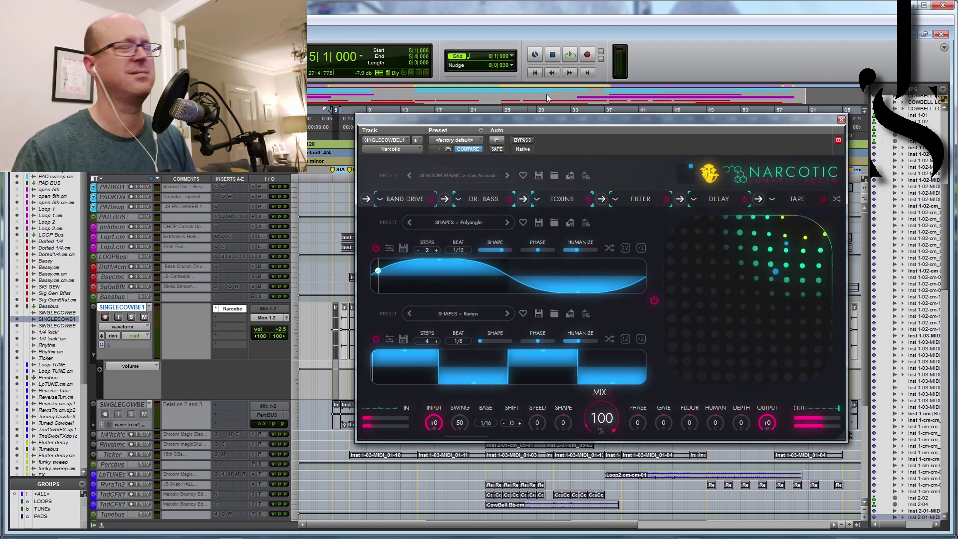
{"action": "left_click", "coordinate": [552, 56]}
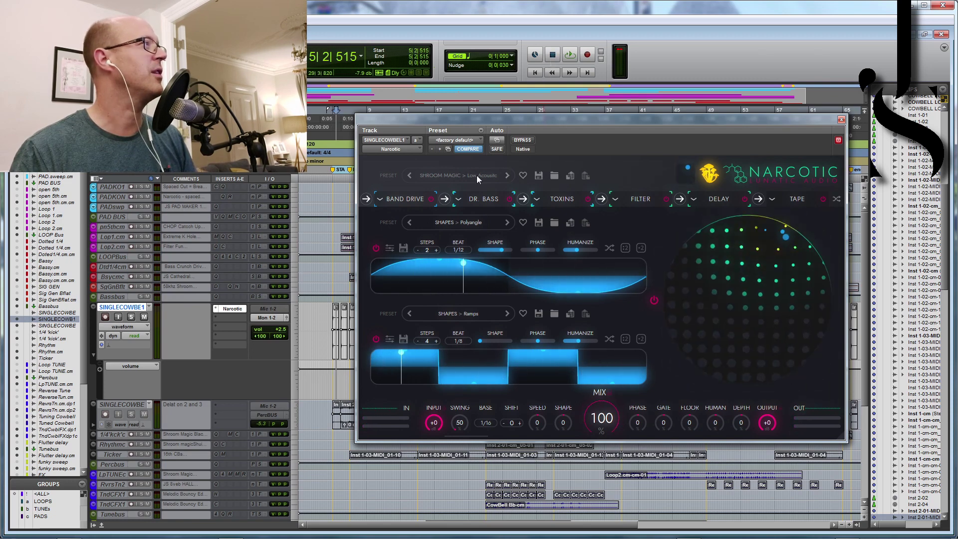
{"action": "left_click", "coordinate": [539, 176]}
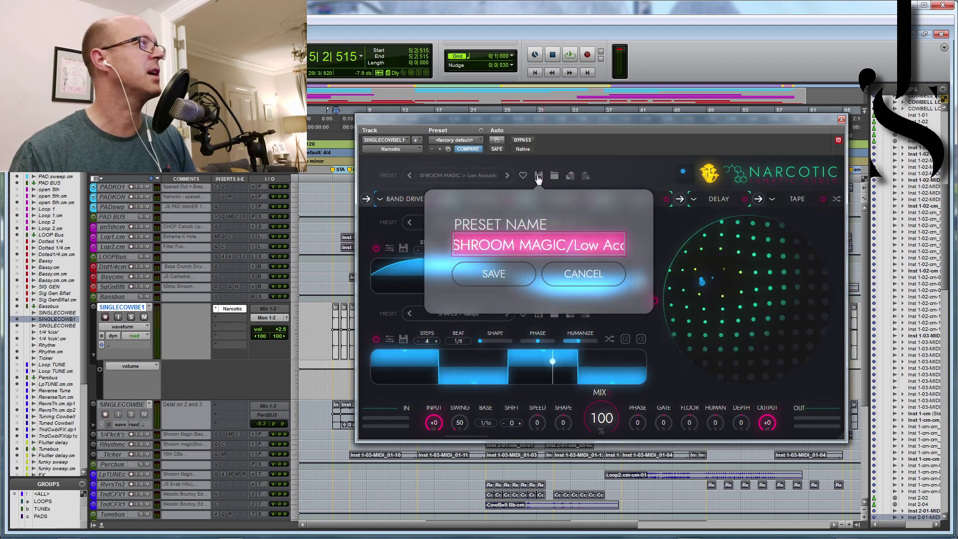
{"action": "left_click", "coordinate": [514, 280]}
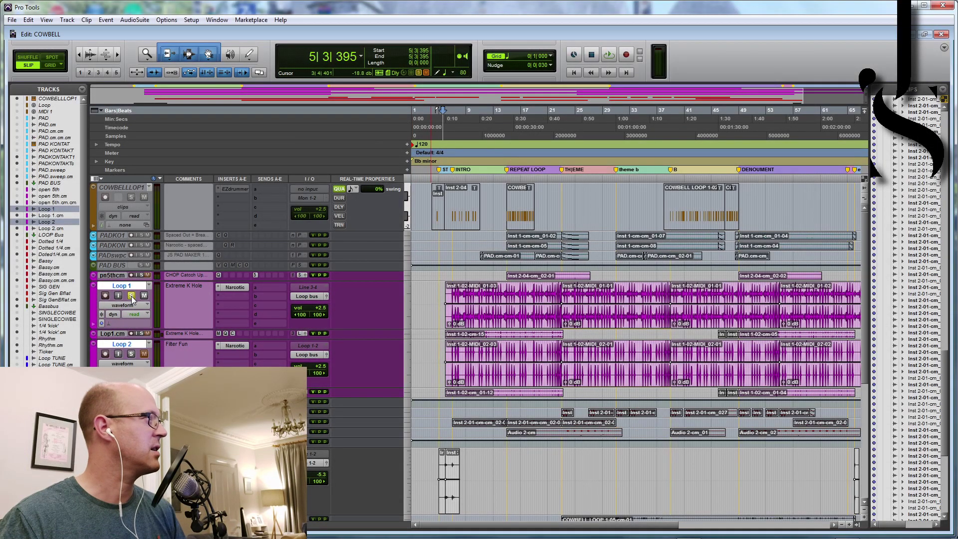
Step: Audition the first clip on the Loop 1 track, starting at bar 6
{"action": "left_click", "coordinate": [505, 323]}
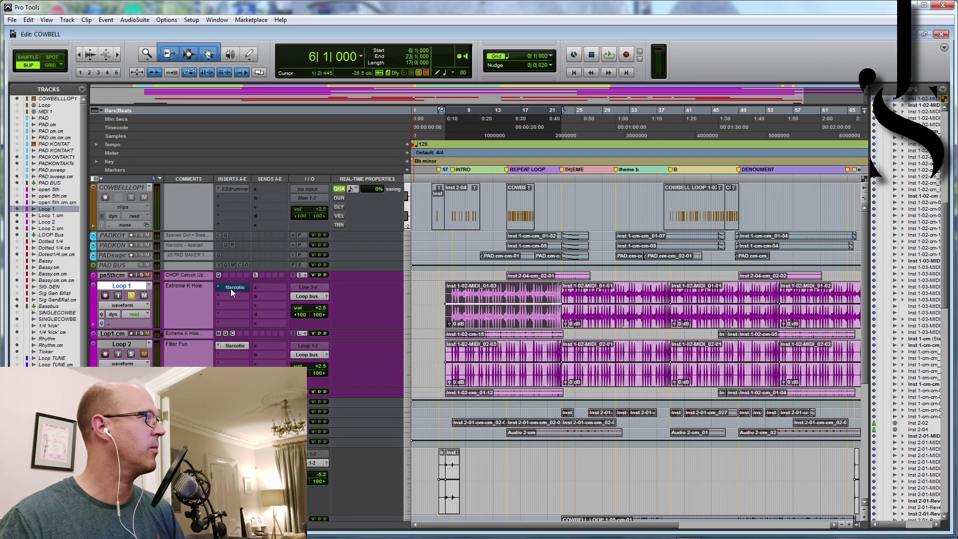
{"action": "key", "text": "space"}
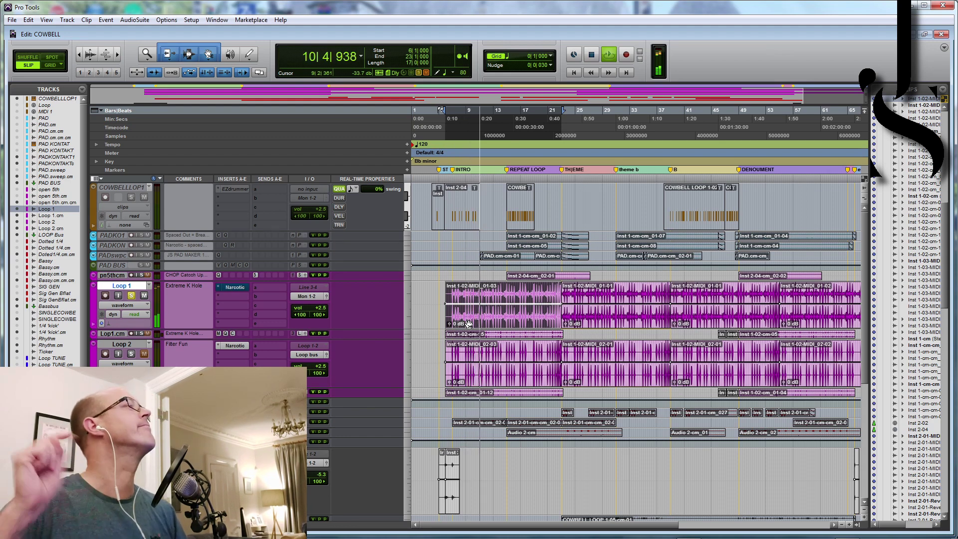
{"action": "key", "text": "space"}
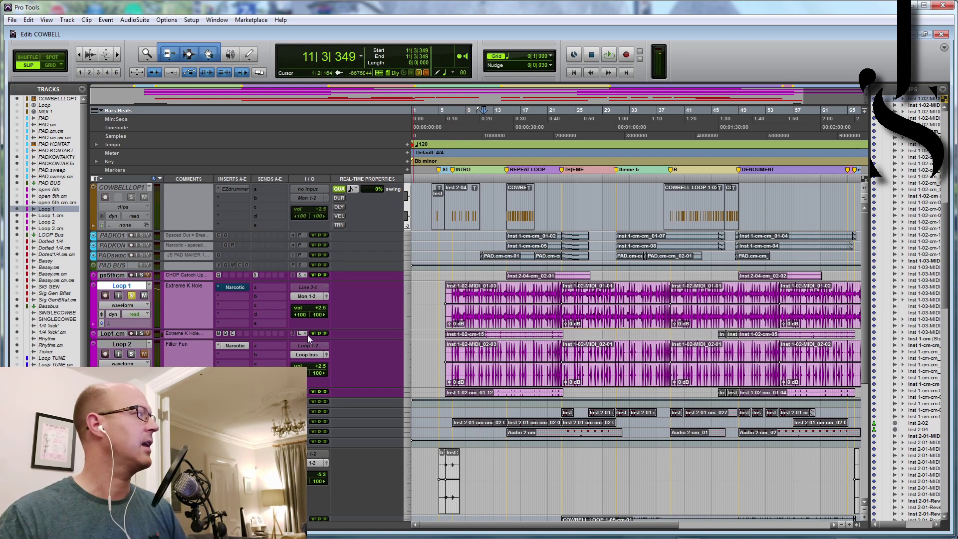
Step: Inspect the effect chain of the Extreme preset K Hole in Loop 1's Narcotic insert, and close the plug-in
{"action": "left_click", "coordinate": [236, 287]}
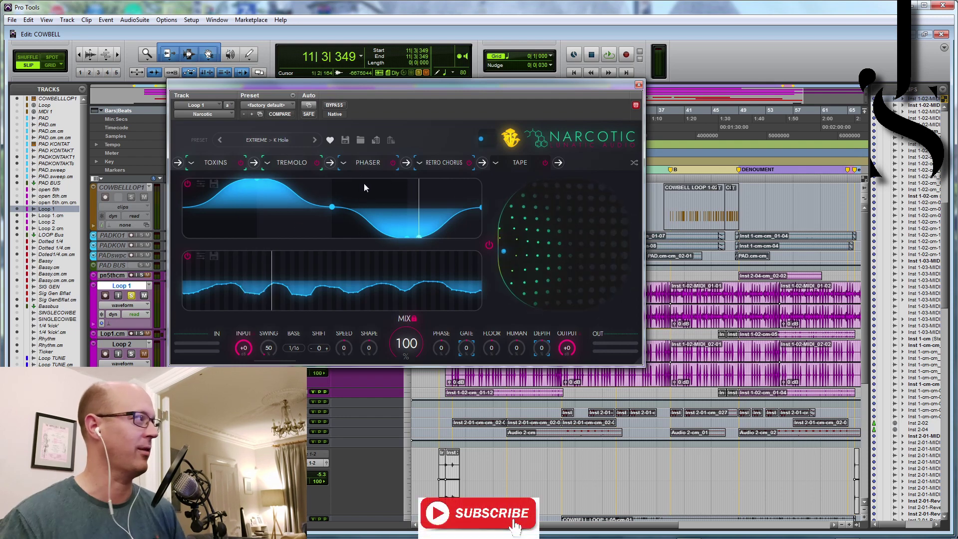
{"action": "mouse_move", "coordinate": [364, 188]}
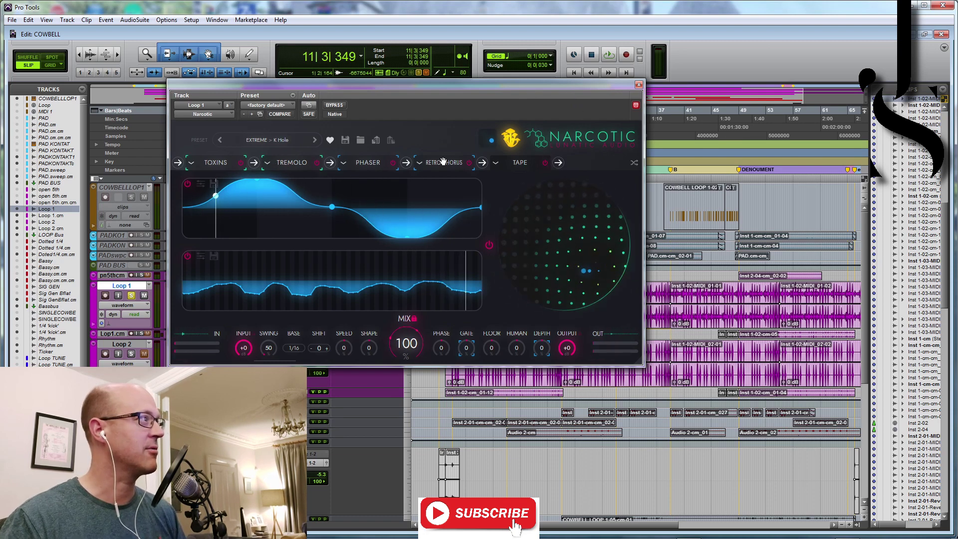
{"action": "left_click", "coordinate": [639, 84]}
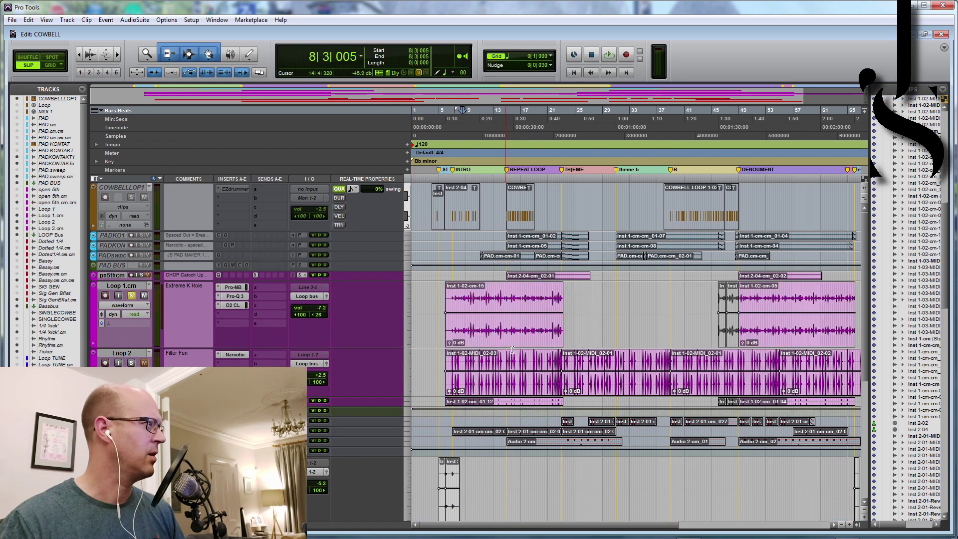
Step: Audition the first clip on the Loop 1.cm track from bar 6
{"action": "left_click", "coordinate": [502, 336]}
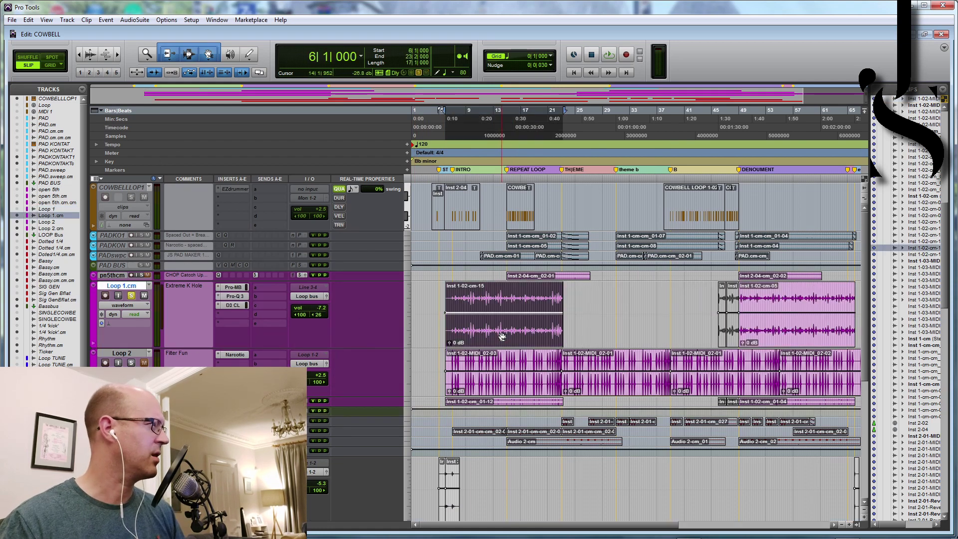
{"action": "key", "text": "space"}
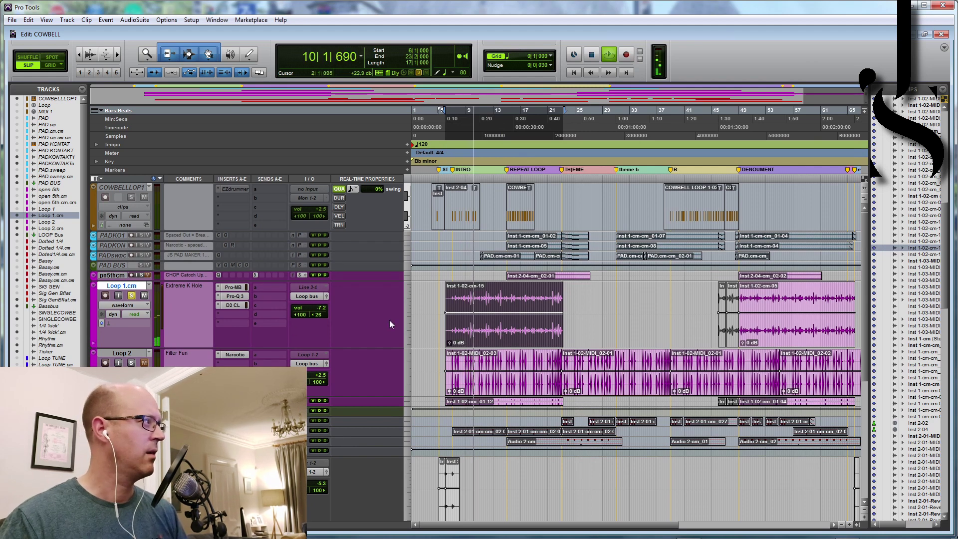
{"action": "key", "text": "space"}
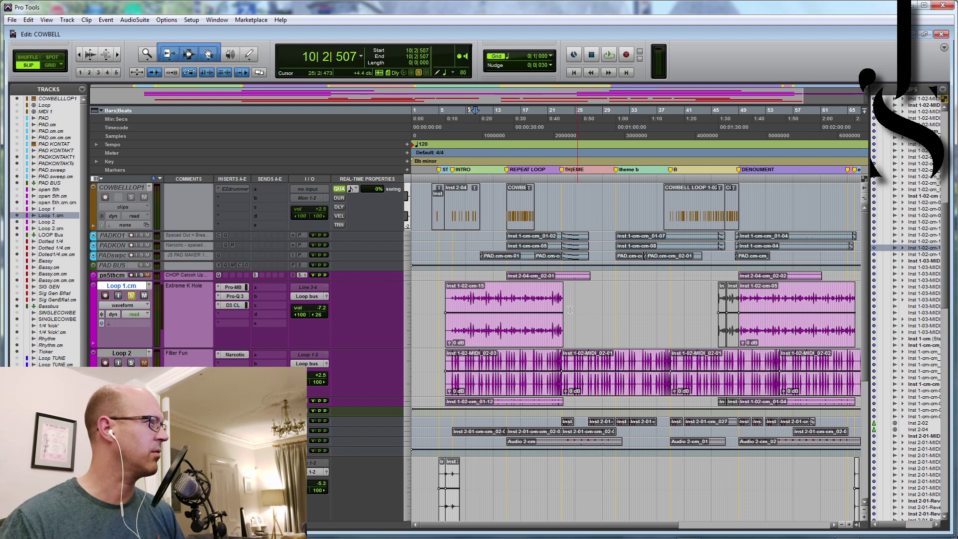
Step: Solo the Loop 2 track and play its first clip from bar 6
{"action": "left_click", "coordinate": [135, 354]}
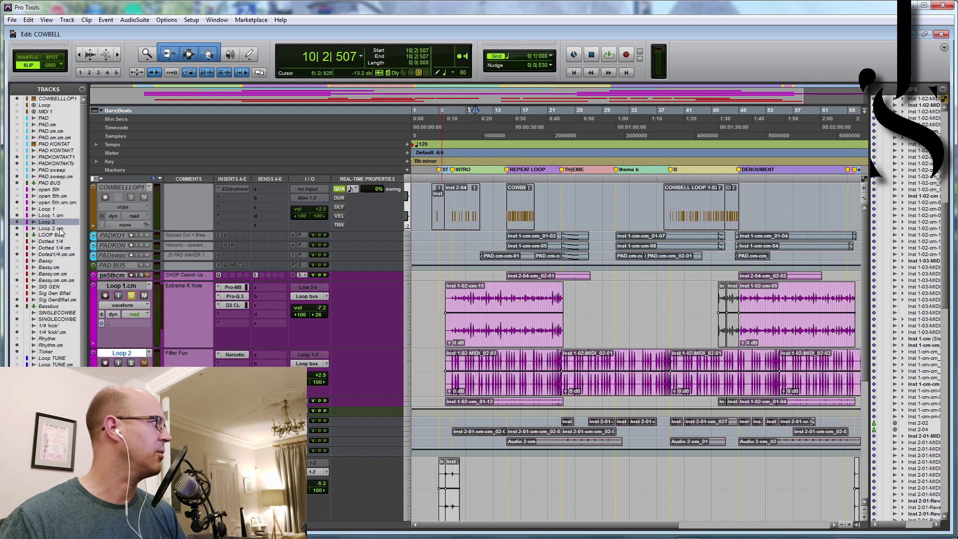
{"action": "key", "text": "space"}
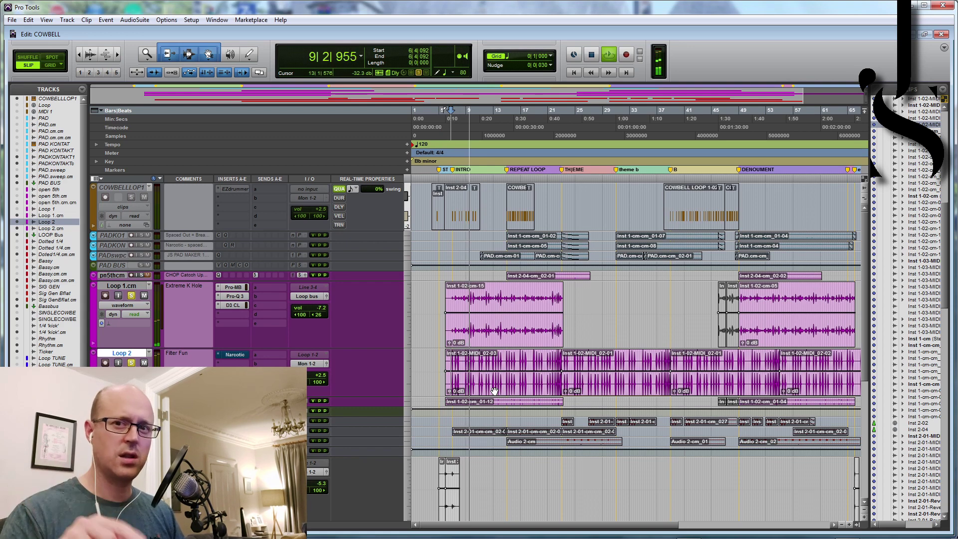
{"action": "key", "text": "space"}
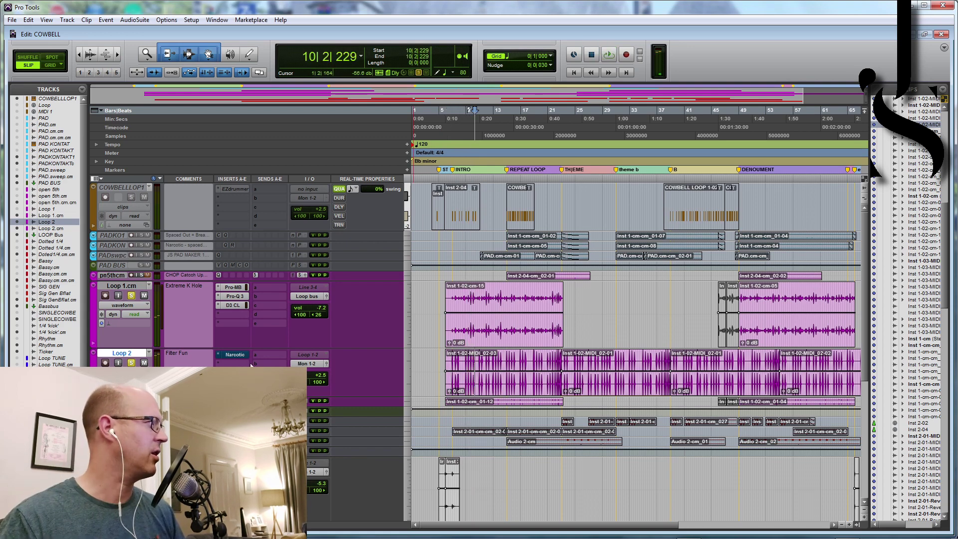
Step: Inspect the Filter Fun preset Filta Freaka in Loop 2's Narcotic insert during playback, and close the plug-in
{"action": "left_click", "coordinate": [235, 354]}
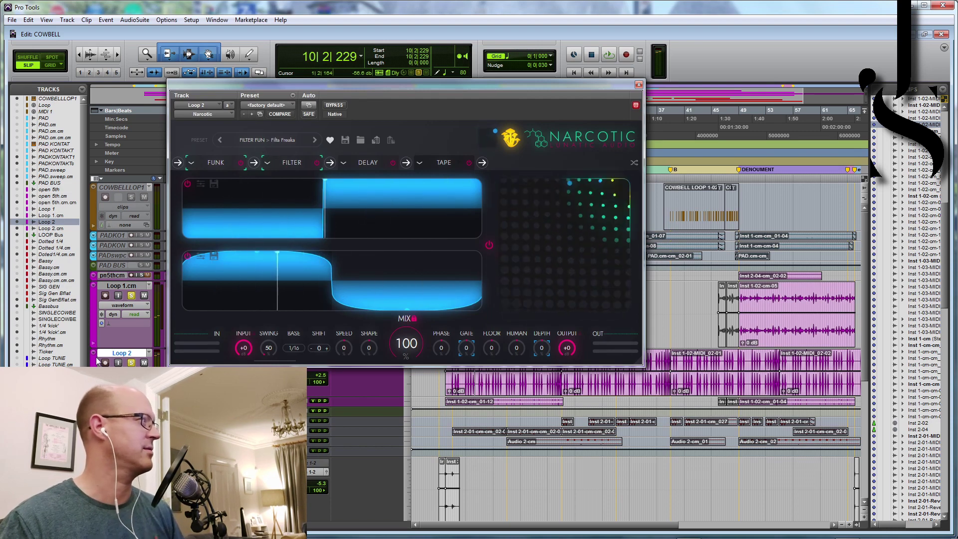
{"action": "left_click", "coordinate": [609, 56]}
{"action": "left_click", "coordinate": [609, 56]}
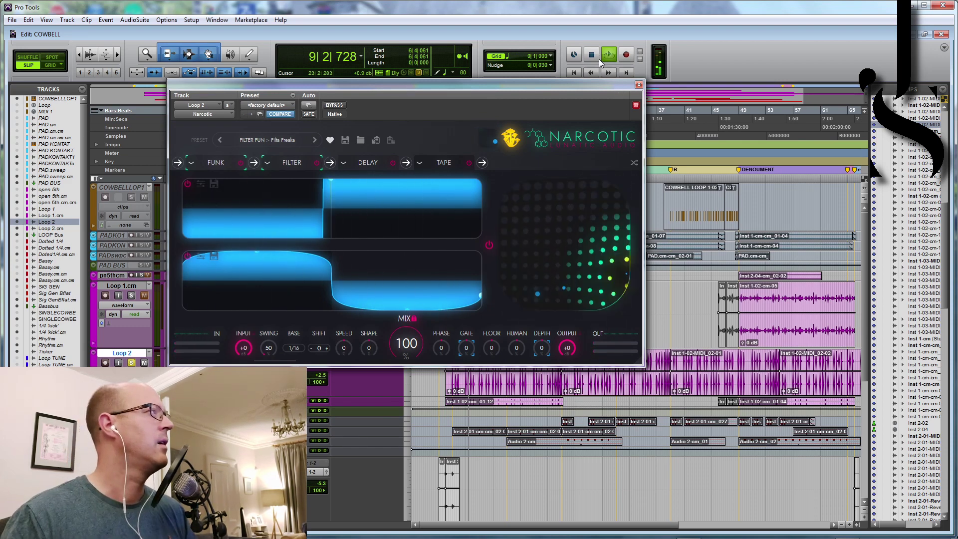
{"action": "left_click", "coordinate": [639, 85]}
{"action": "key", "text": "space"}
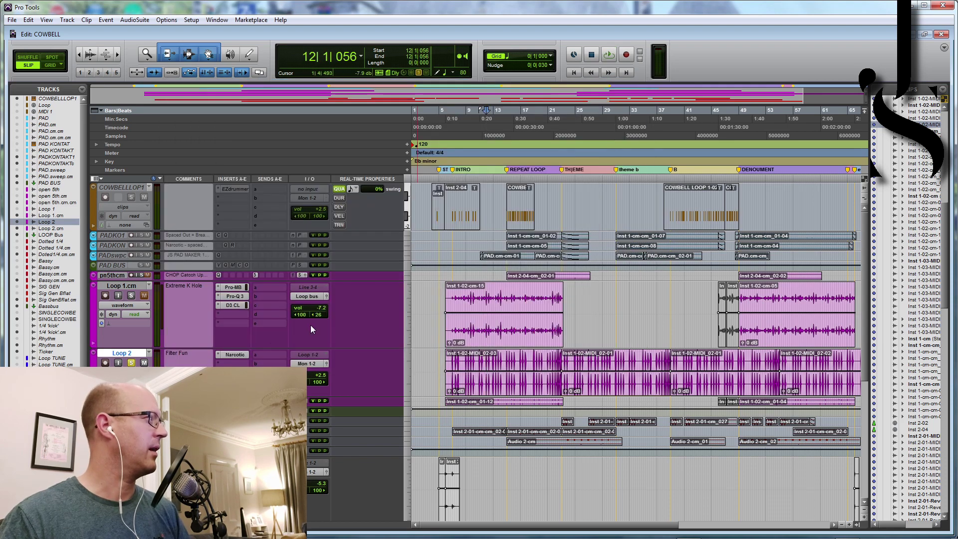
Step: Hide the Loop 2 track and enlarge the Loop 2.cm track below Loop 1.cm
{"action": "right_click", "coordinate": [134, 356]}
{"action": "left_click", "coordinate": [155, 363]}
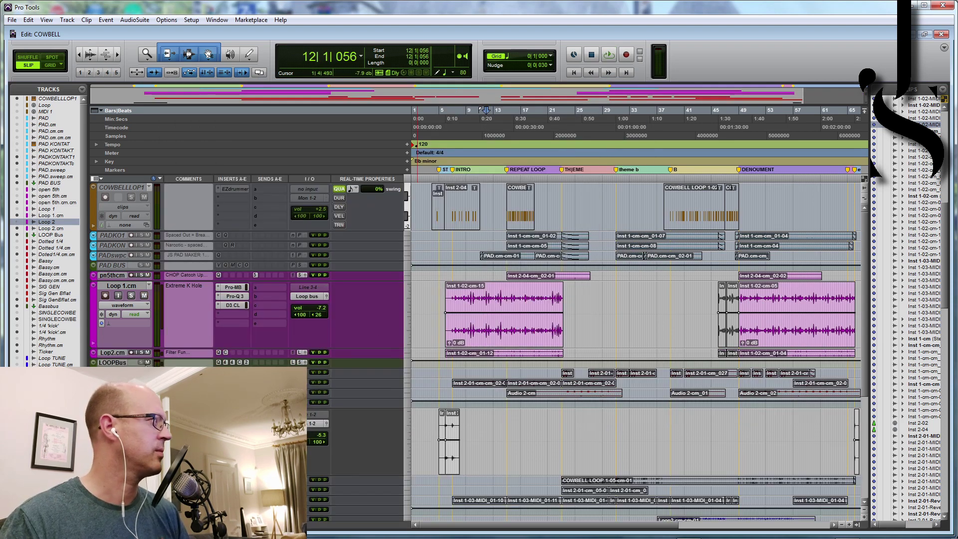
{"action": "left_click_drag", "start_coordinate": [137, 356], "coordinate": [137, 417]}
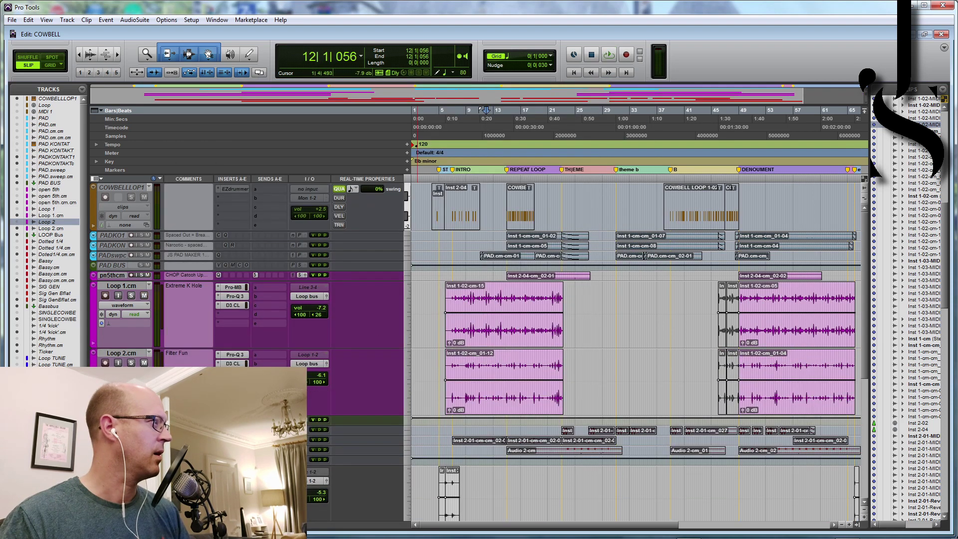
Step: Solo Loop 1.cm and Loop 2.cm and audition both processed loops together from bar 6
{"action": "left_click", "coordinate": [511, 407]}
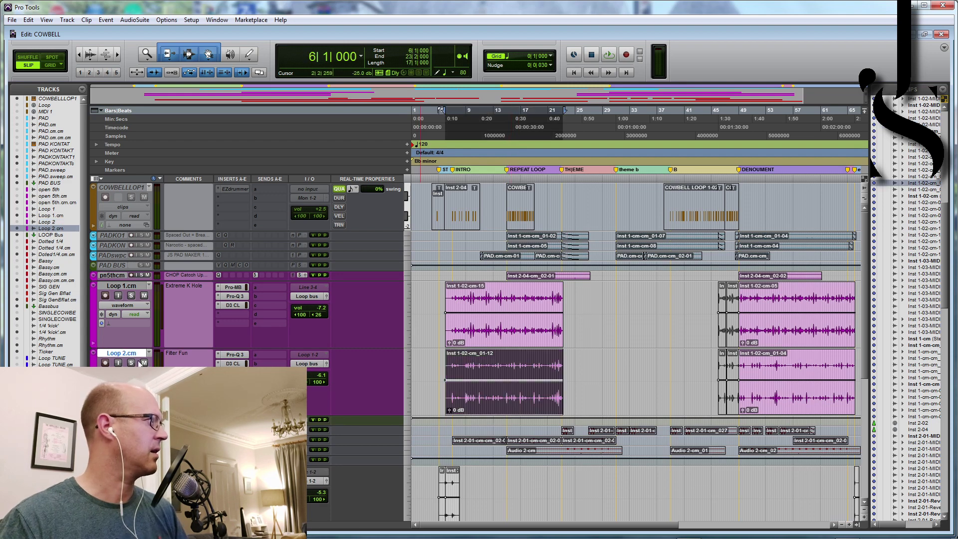
{"action": "left_click", "coordinate": [524, 325]}
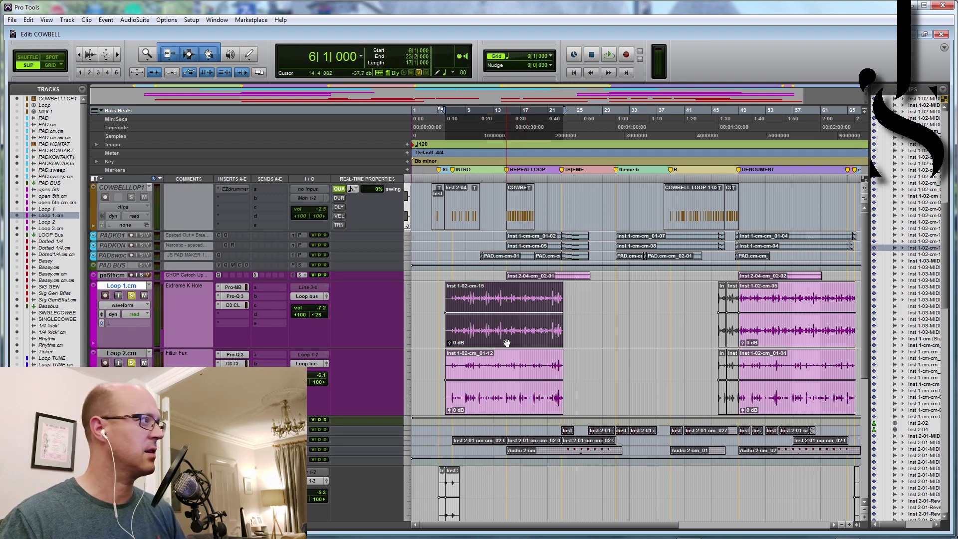
{"action": "key", "text": "space"}
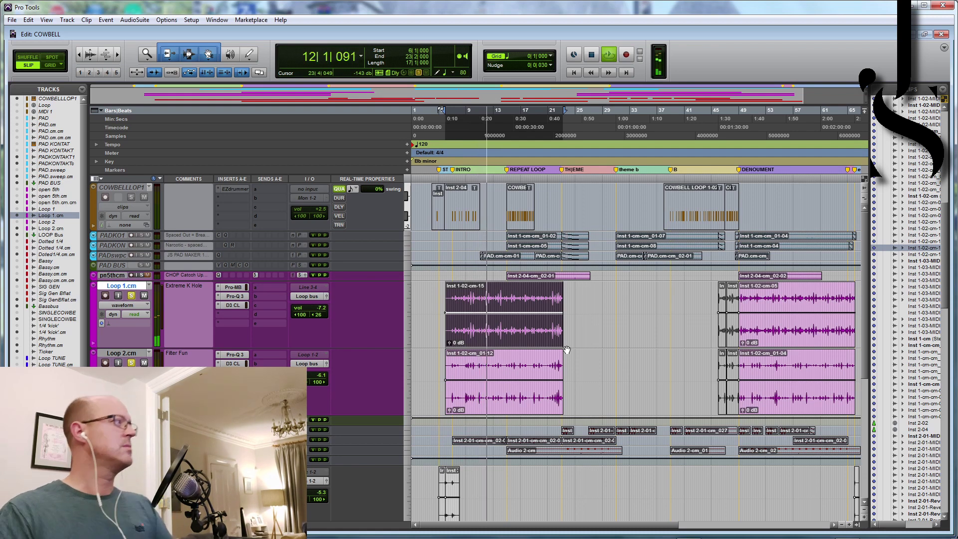
{"action": "key", "text": "space"}
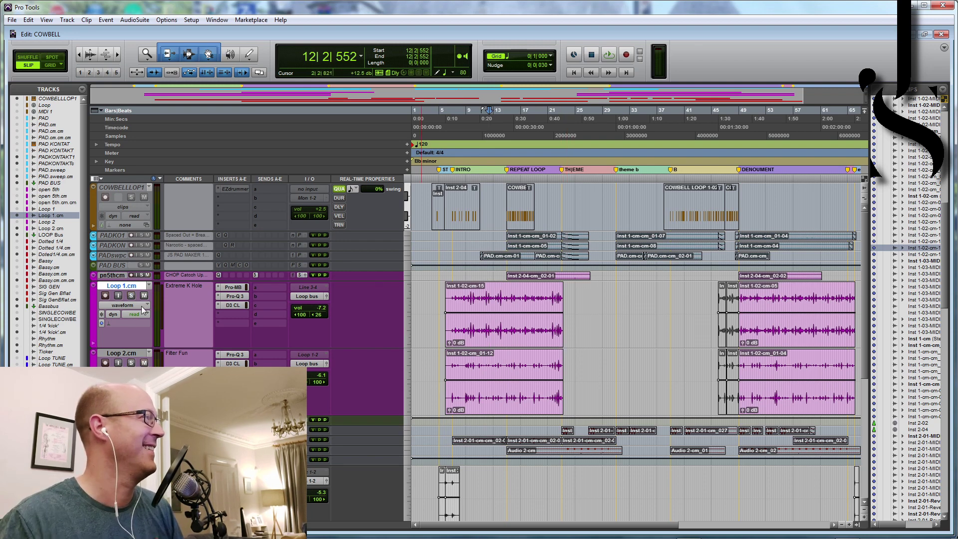
Step: Enlarge the open 5th.cm.cm track and audition the open 5th track's clips from bar 15
{"action": "left_click_drag", "start_coordinate": [414, 281], "coordinate": [413, 331]}
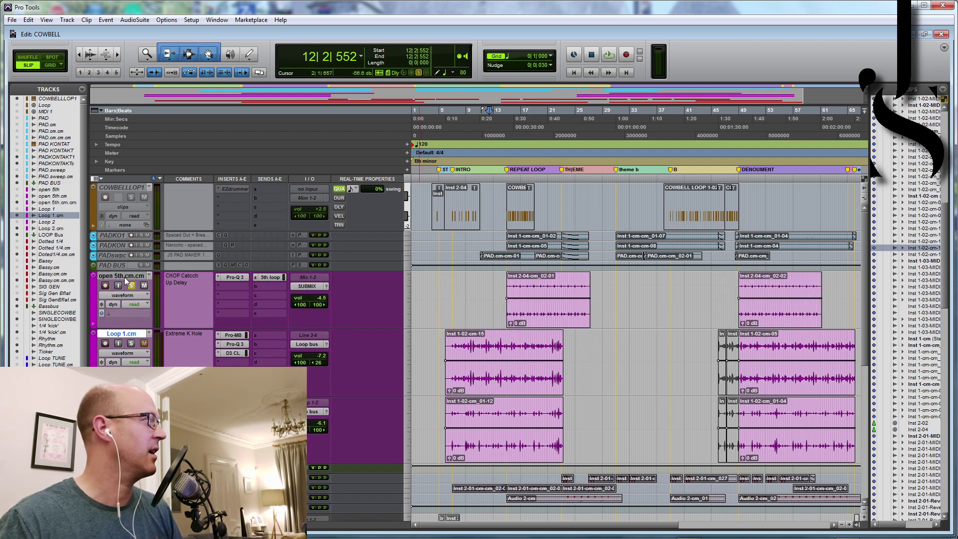
{"action": "left_click", "coordinate": [541, 319]}
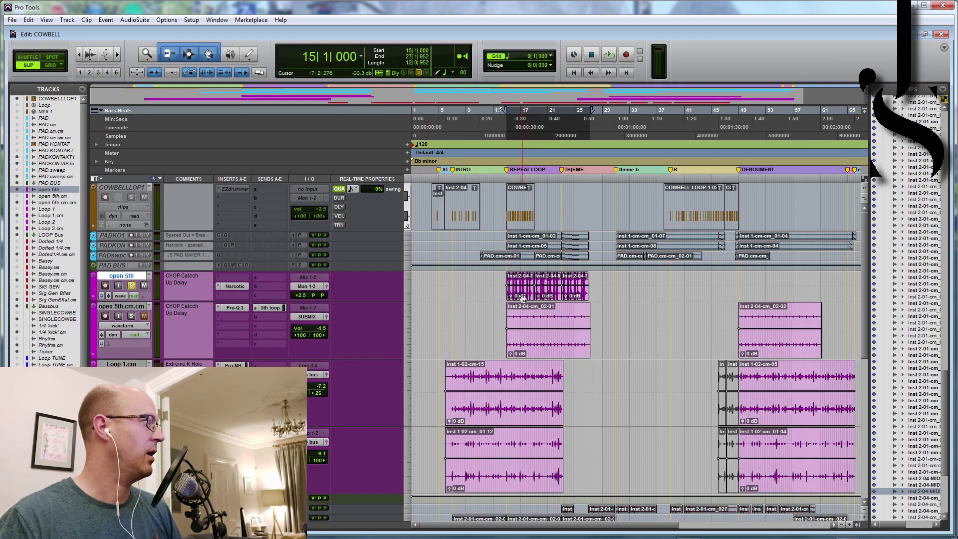
{"action": "key", "text": "space"}
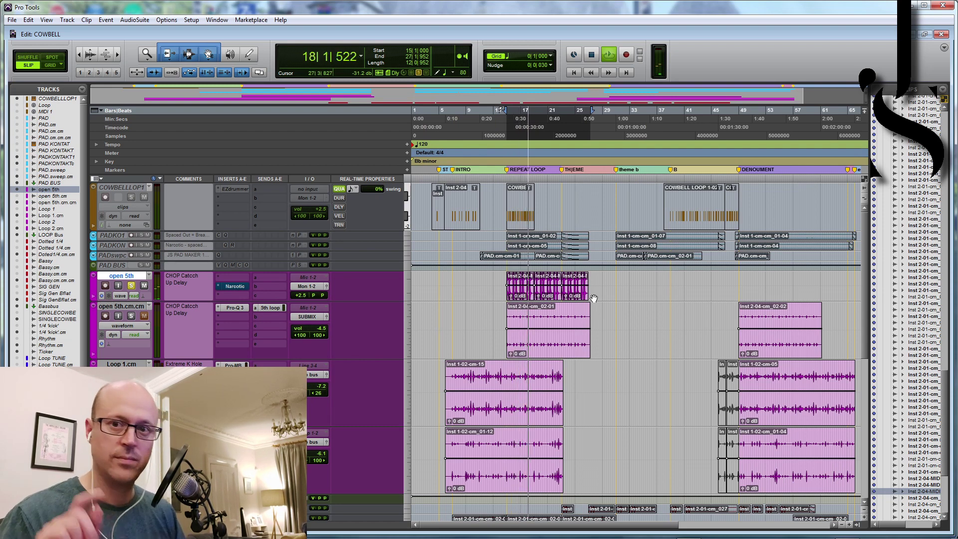
{"action": "key", "text": "space"}
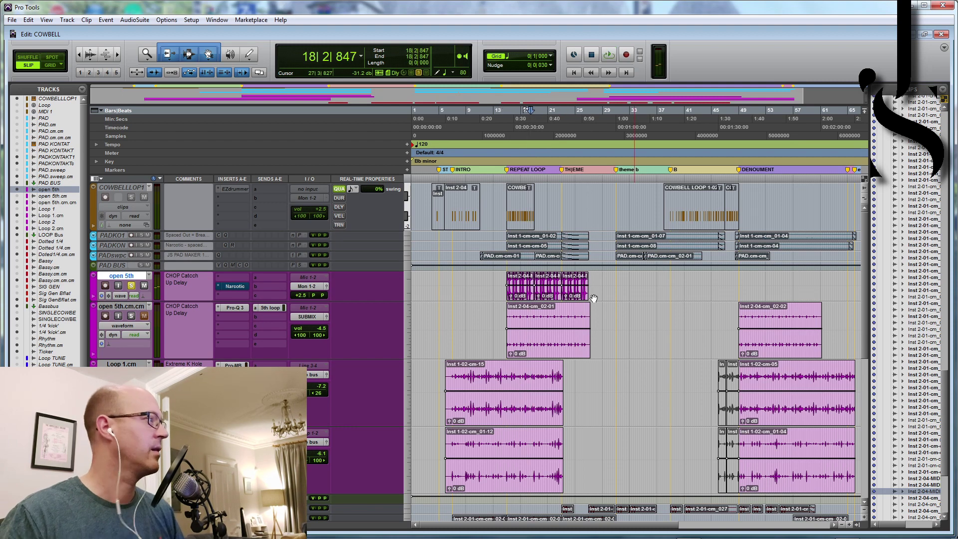
Step: Inspect the CHOP Catchup Delay preset in the open 5th track's Narcotic insert, and audition the track from bar 18
{"action": "left_click", "coordinate": [234, 286]}
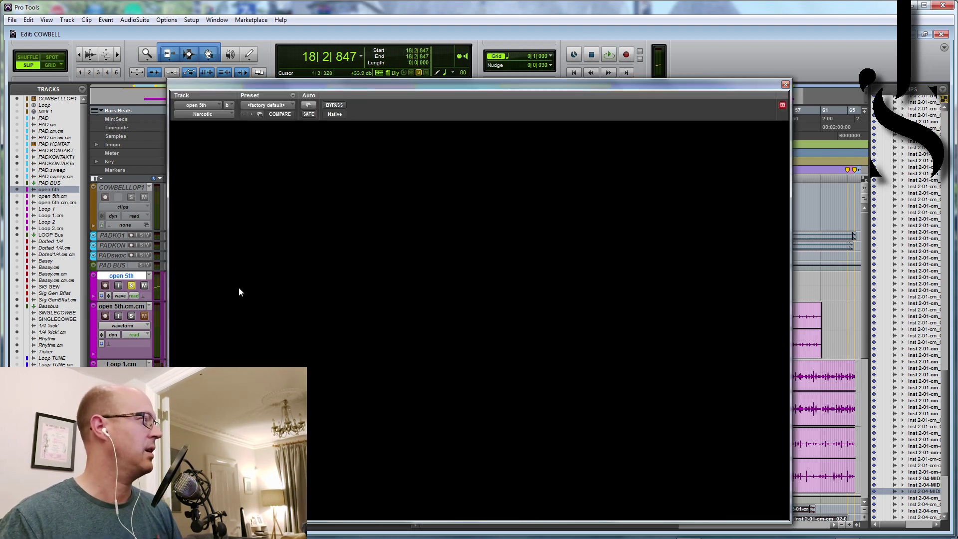
{"action": "left_click_drag", "start_coordinate": [397, 97], "coordinate": [350, 64]}
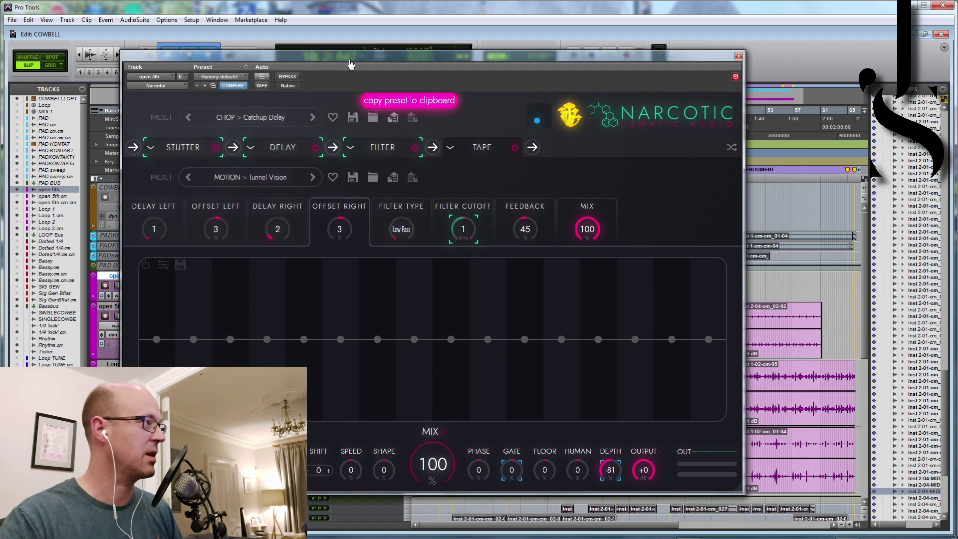
{"action": "left_click", "coordinate": [738, 57]}
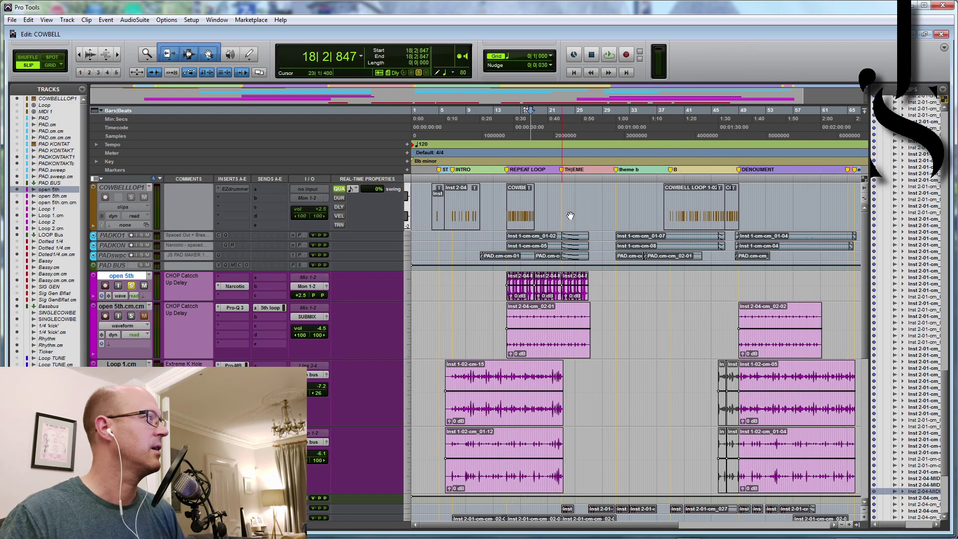
{"action": "key", "text": "space"}
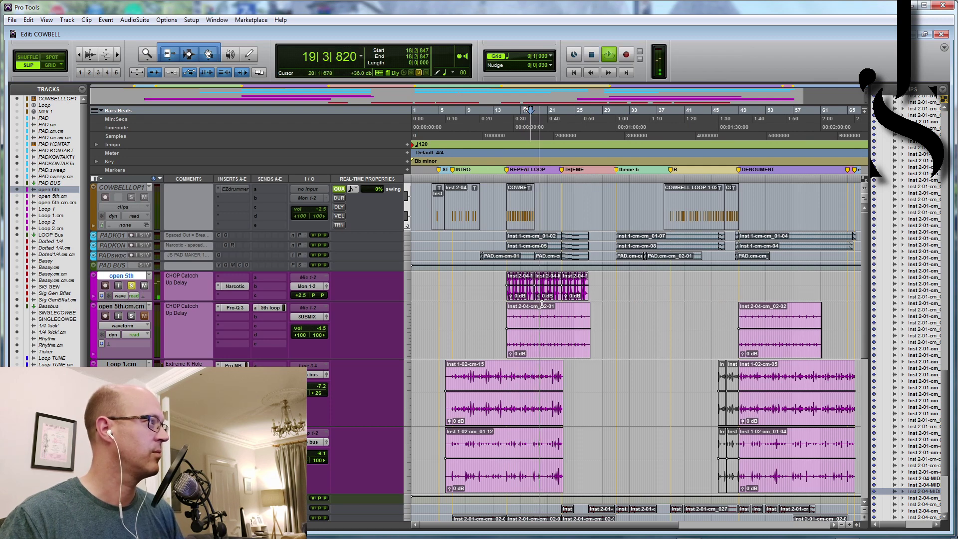
{"action": "key", "text": "space"}
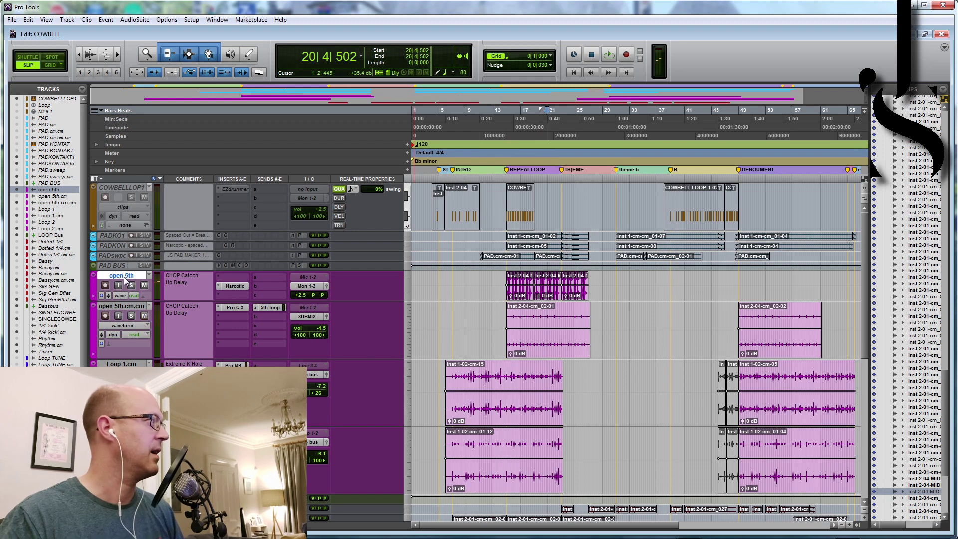
Step: Hide the open 5th track and audition the first clip on the open 5th.cm.cm track from bar 15
{"action": "right_click", "coordinate": [125, 276]}
{"action": "left_click", "coordinate": [157, 289]}
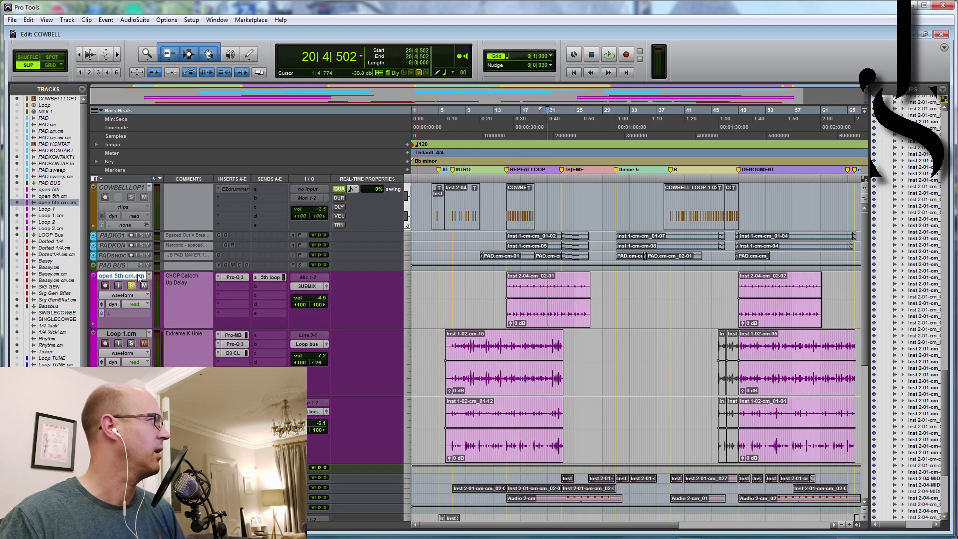
{"action": "left_click", "coordinate": [544, 315]}
{"action": "key", "text": "space"}
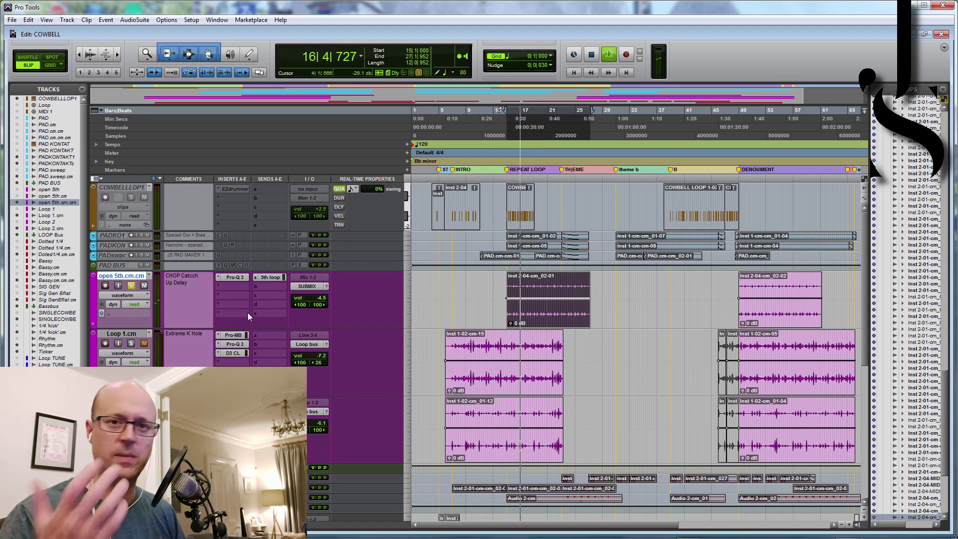
{"action": "key", "text": "space"}
Step: Solo Loop 1.cm alongside open 5th.cm.cm and audition the combined loops from bar 17
{"action": "left_click", "coordinate": [131, 343]}
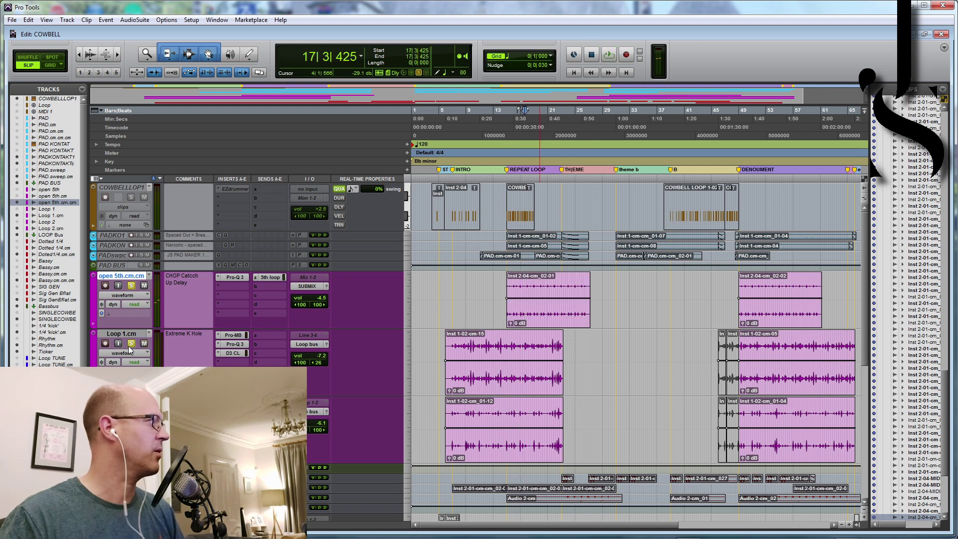
{"action": "key", "text": "space"}
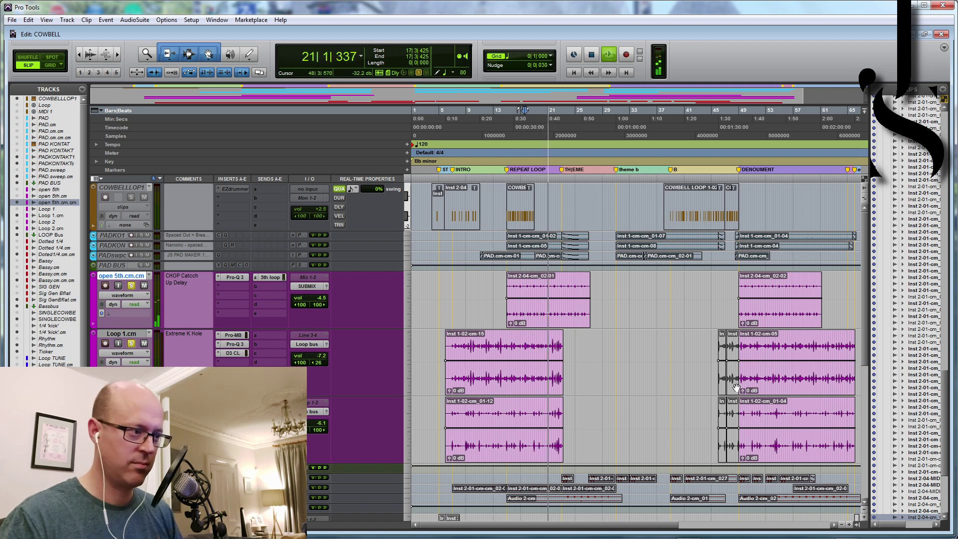
{"action": "key", "text": "space"}
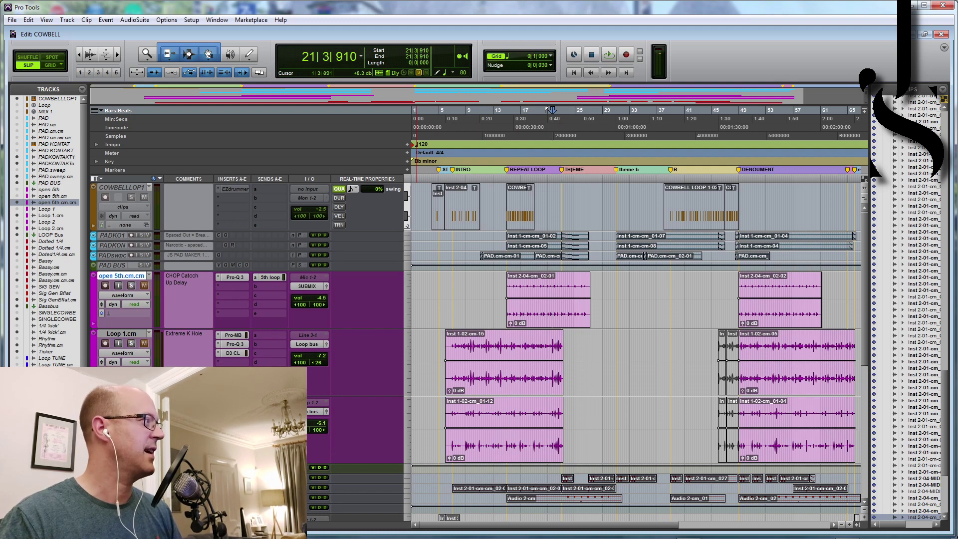
Step: Select the open 5th.cm.cm, Loop 1.cm and Loop 2.cm tracks together and hide them
{"action": "scroll", "coordinate": [653, 395], "scroll_direction": "down", "scroll_amount": 3}
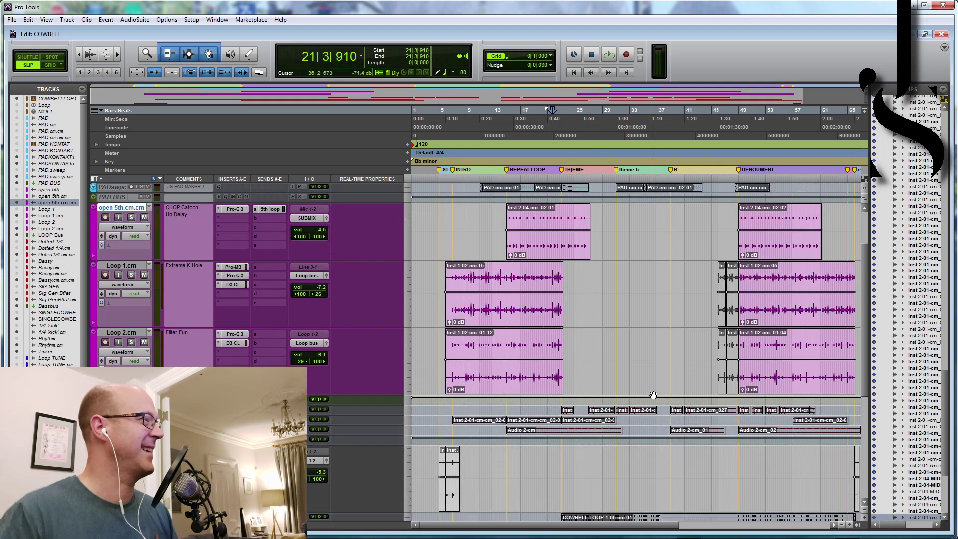
{"action": "scroll", "coordinate": [652, 399], "scroll_direction": "up", "scroll_amount": 3}
{"action": "scroll", "coordinate": [497, 411], "scroll_direction": "down", "scroll_amount": 3}
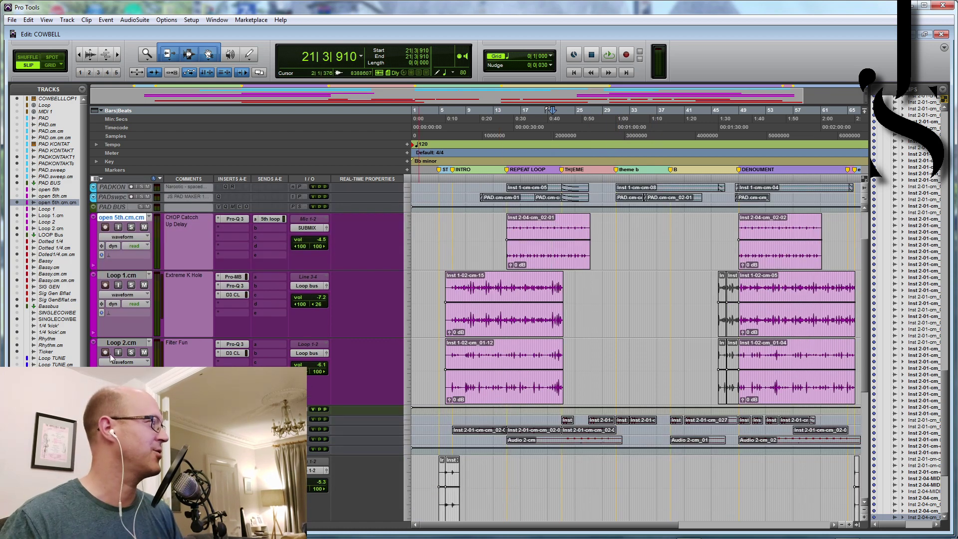
{"action": "left_click", "coordinate": [153, 260]}
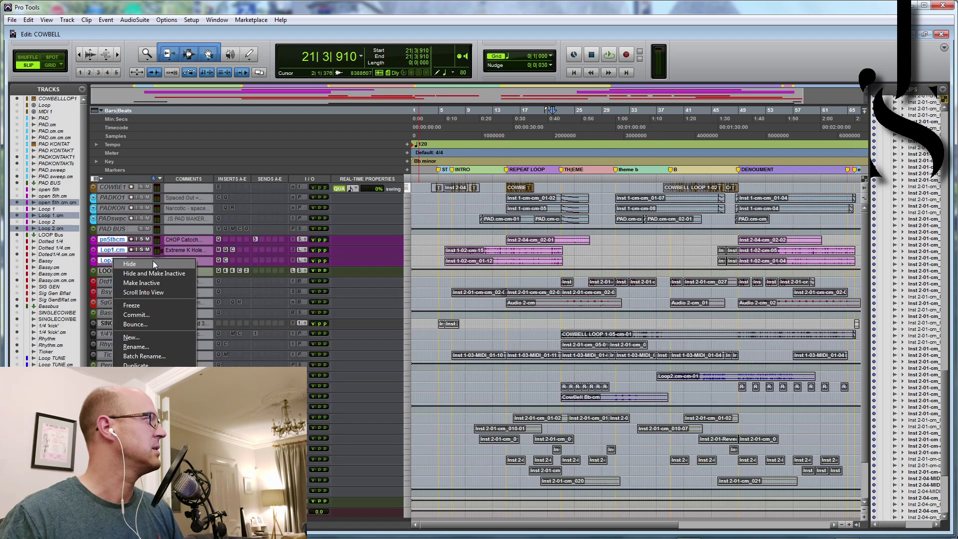
{"action": "left_click", "coordinate": [477, 331]}
{"action": "left_click", "coordinate": [114, 261]}
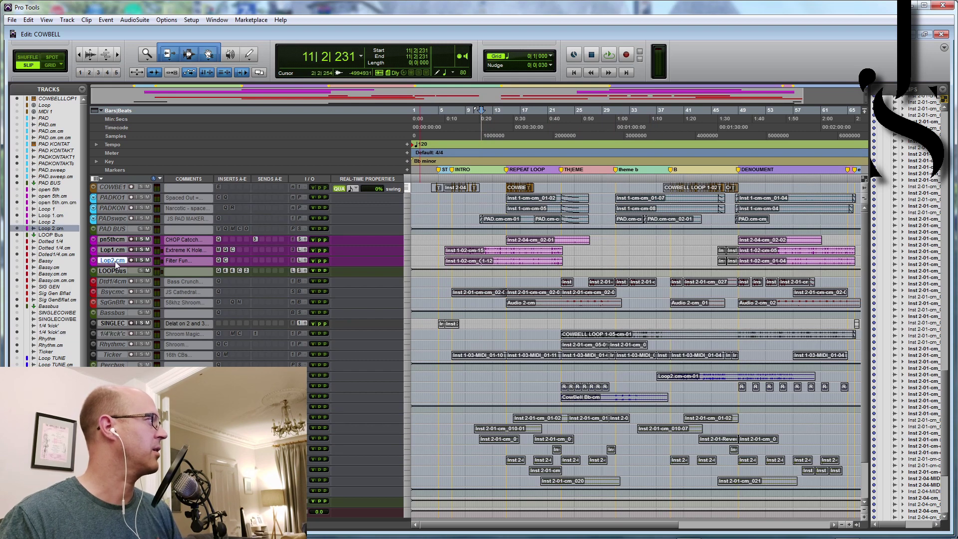
{"action": "left_click", "coordinate": [114, 240], "text": "shift"}
{"action": "right_click", "coordinate": [114, 240]}
{"action": "left_click", "coordinate": [131, 243]}
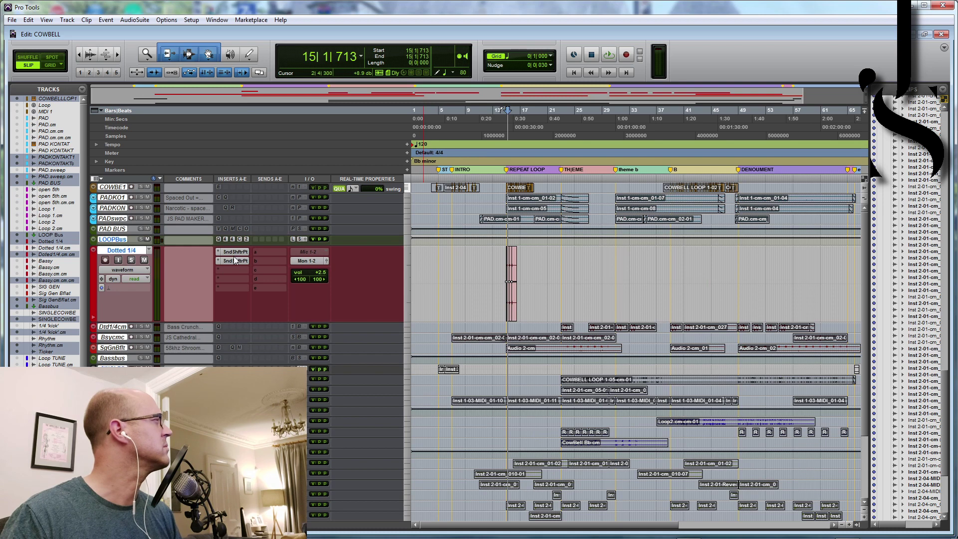
Step: Audition the Dotted 1/4 track's clips at the REPEAT LOOP marker with the timeline zoomed in
{"action": "key", "text": "space"}
{"action": "key", "text": "ctrl+bracketright"}
{"action": "key", "text": "ctrl+bracketright"}
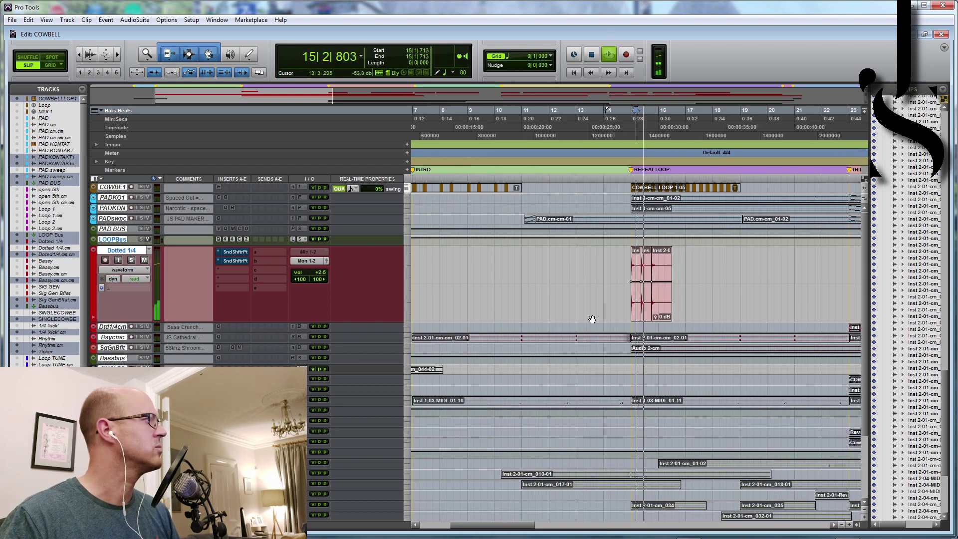
{"action": "key", "text": "space"}
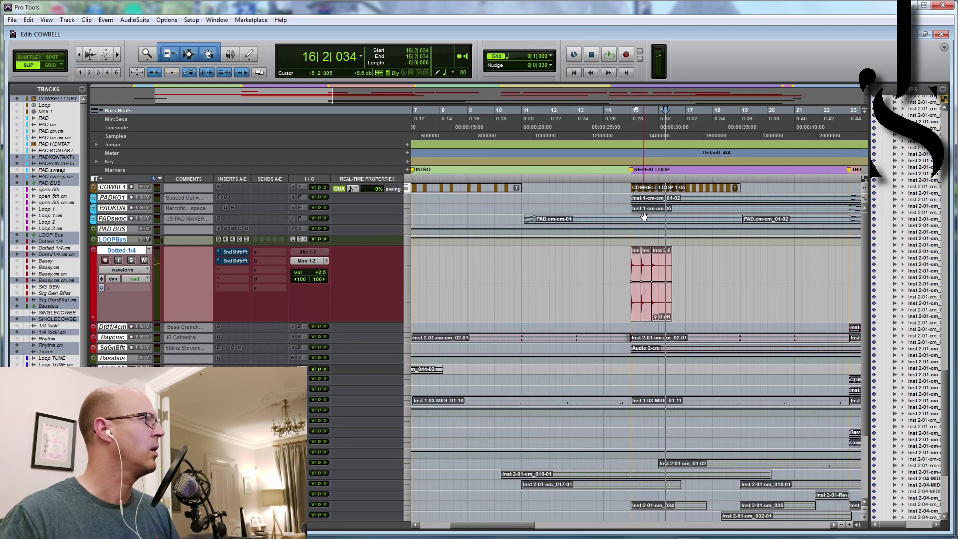
Step: Return the playhead to the start of bar 15 and replay the Dotted 1/4 clips
{"action": "left_click", "coordinate": [636, 317]}
{"action": "left_click", "coordinate": [631, 181]}
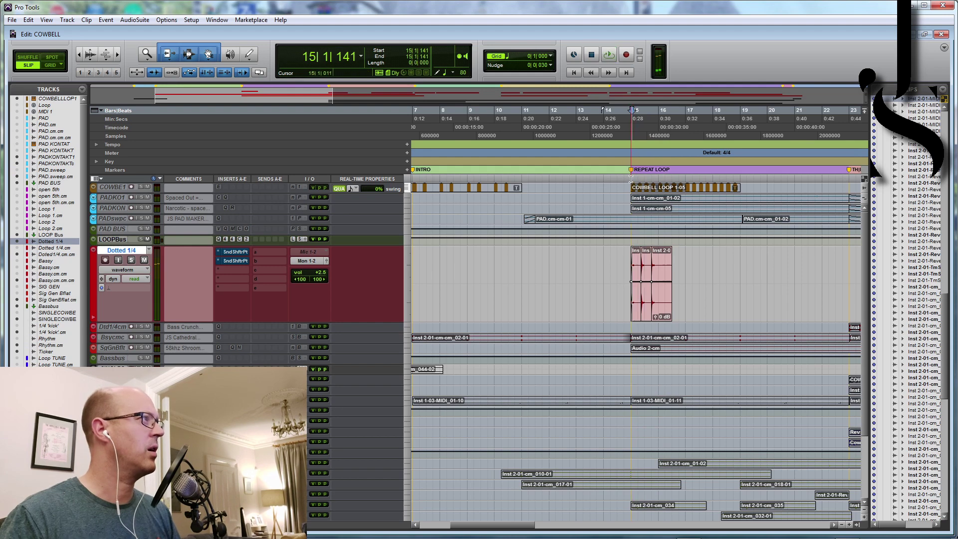
{"action": "left_click", "coordinate": [631, 179]}
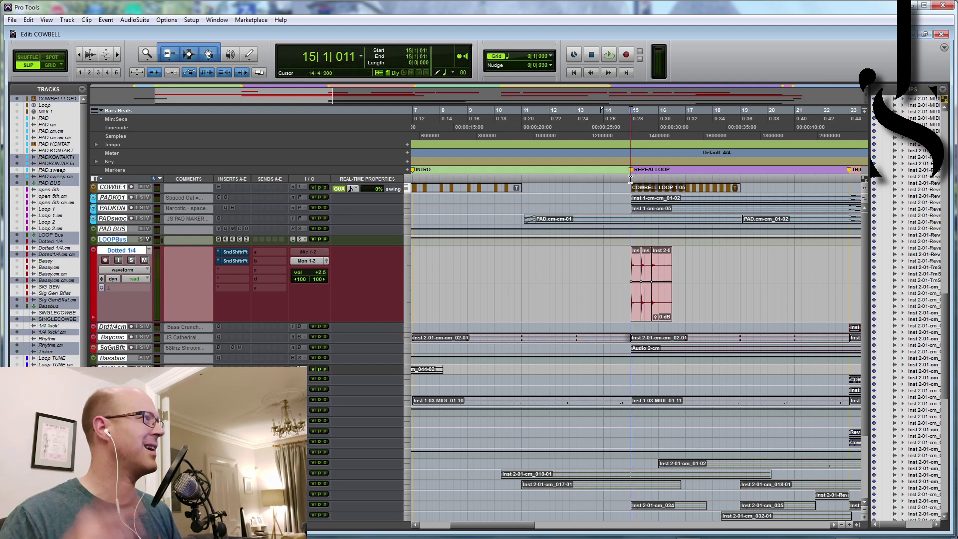
{"action": "key", "text": "space"}
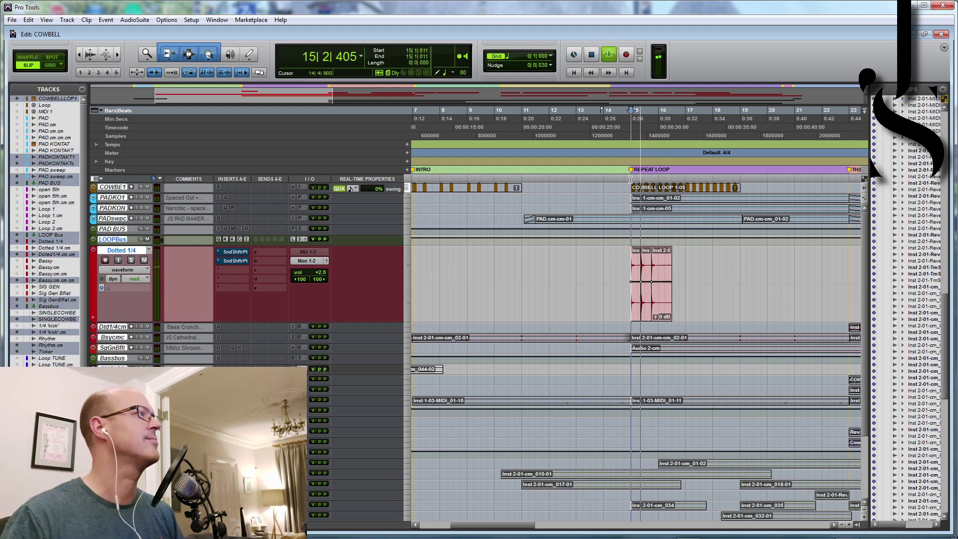
{"action": "key", "text": "space"}
{"action": "left_click", "coordinate": [636, 314]}
{"action": "key", "text": "space"}
{"action": "key", "text": "space"}
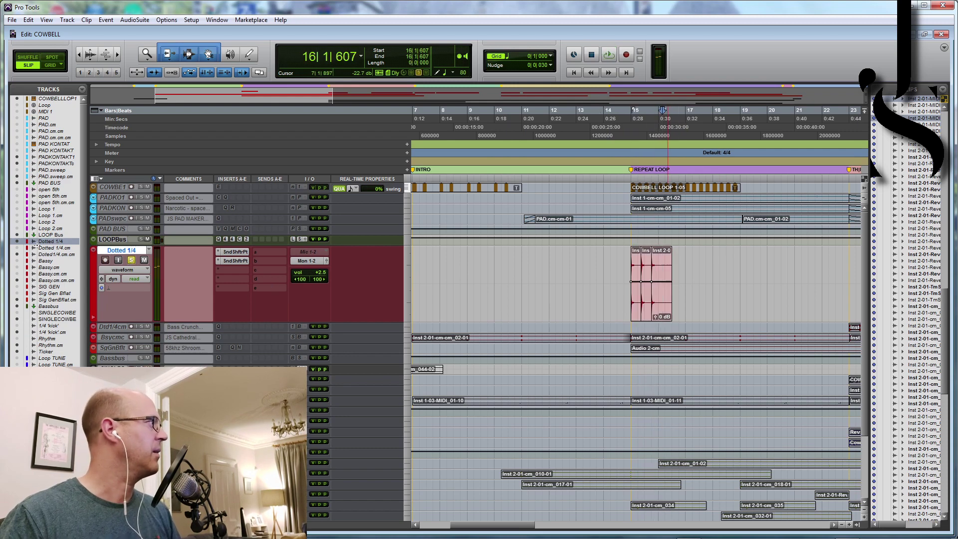
Step: Replace the Dotted 1/4 track in view with Dotted 1/4.cm and audition its first clip from bar 23
{"action": "right_click", "coordinate": [45, 242]}
{"action": "left_click", "coordinate": [61, 245]}
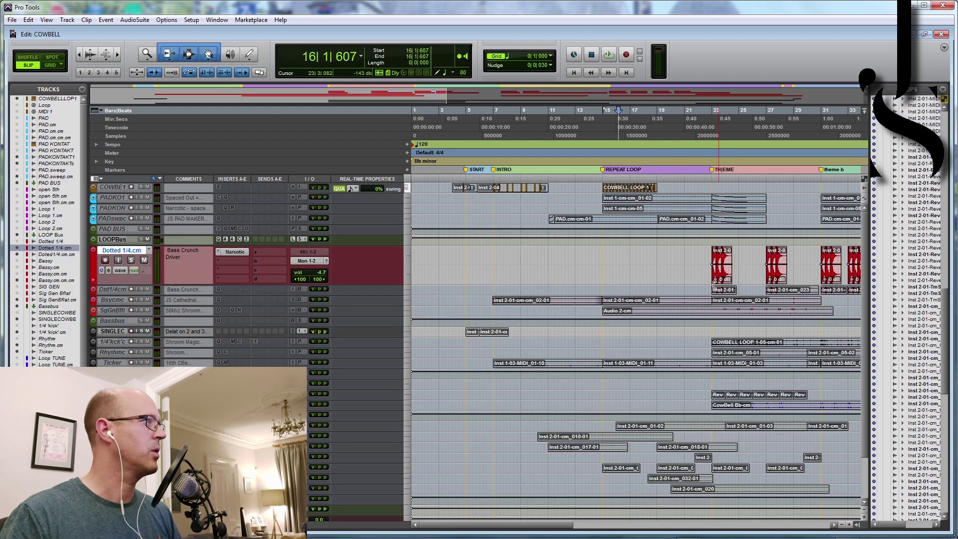
{"action": "left_click", "coordinate": [719, 280]}
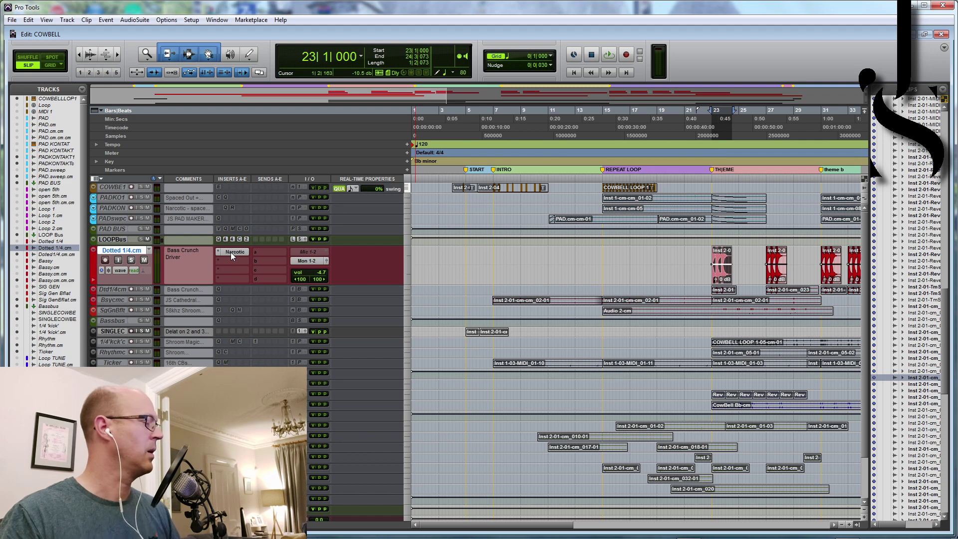
{"action": "key", "text": "space"}
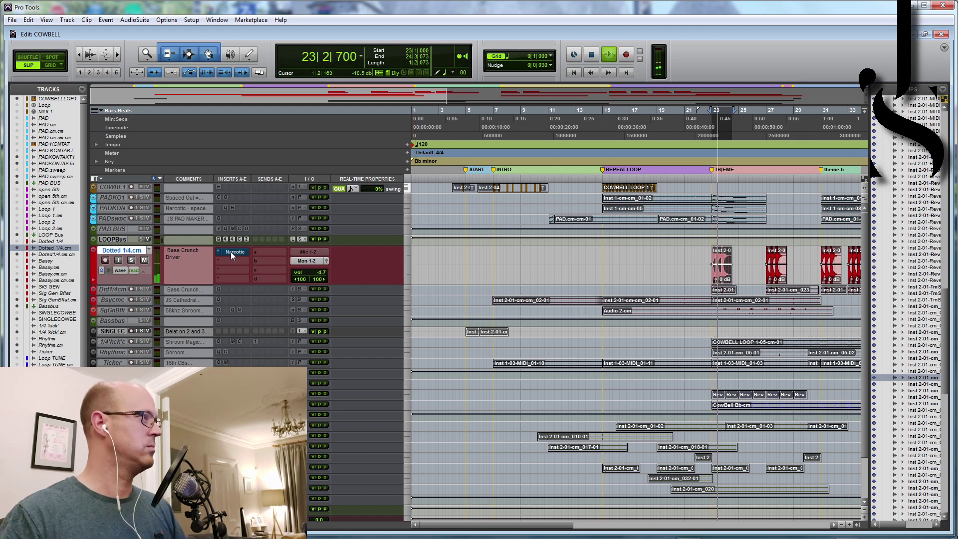
{"action": "key", "text": "space"}
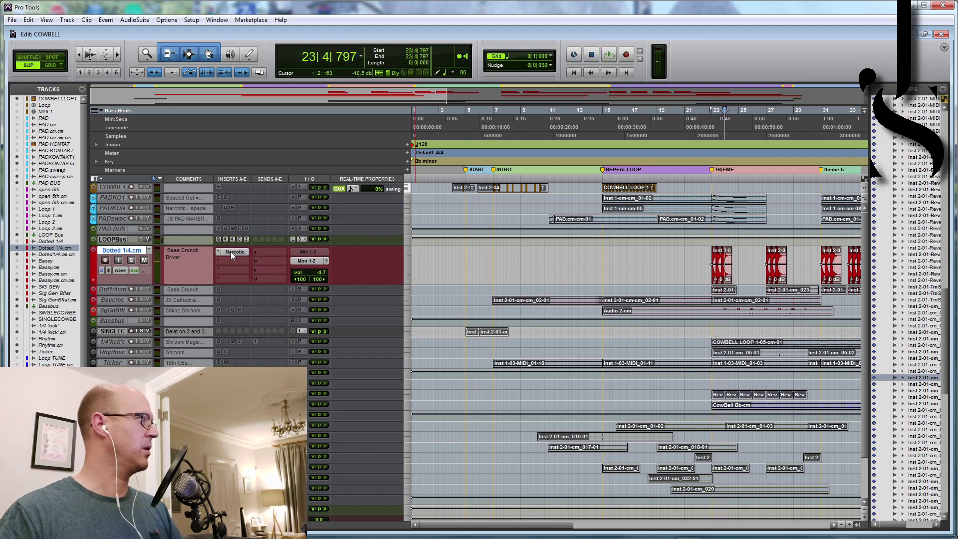
Step: Inspect the BASS Crunch Driver preset in Dotted 1/4.cm's Narcotic insert, audition the bar 27 clip, and close the plug-in
{"action": "left_click", "coordinate": [231, 252]}
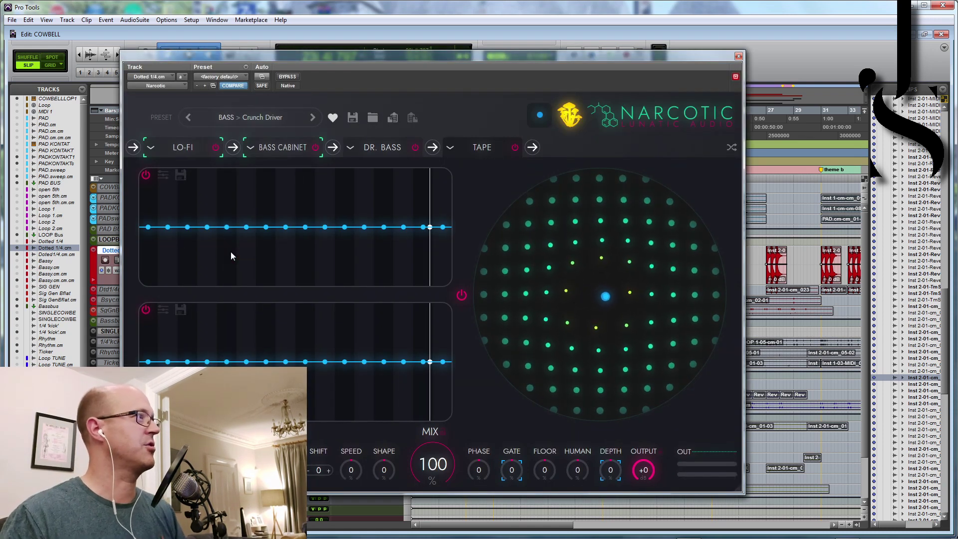
{"action": "left_click", "coordinate": [773, 279]}
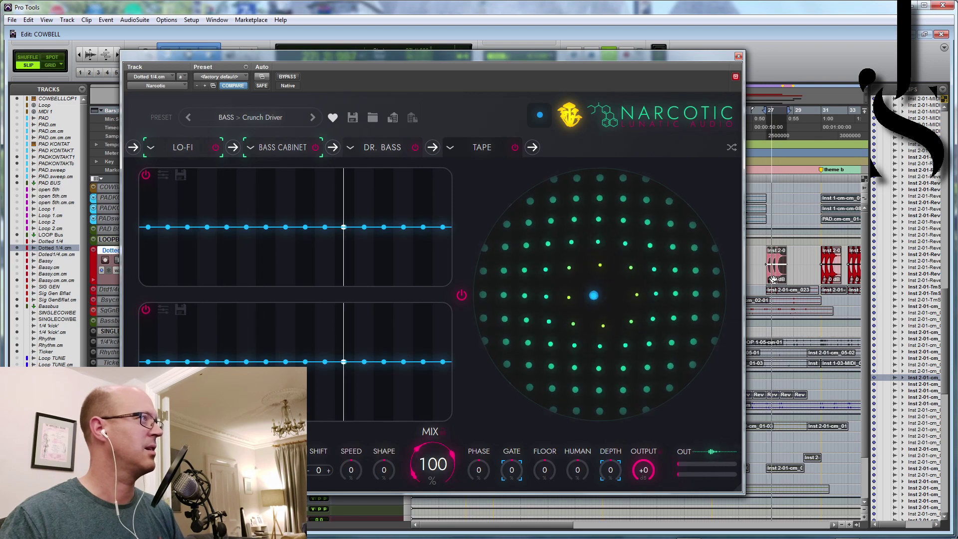
{"action": "left_click", "coordinate": [738, 56]}
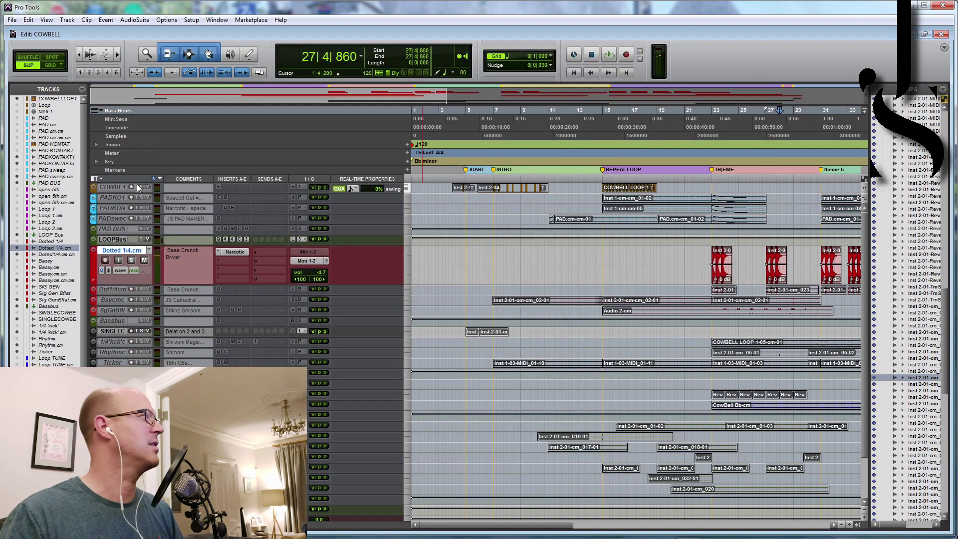
Step: Hide the Dotted 1/4.cm track, and show the Bassy track and make it active
{"action": "right_click", "coordinate": [115, 252]}
{"action": "left_click", "coordinate": [125, 259]}
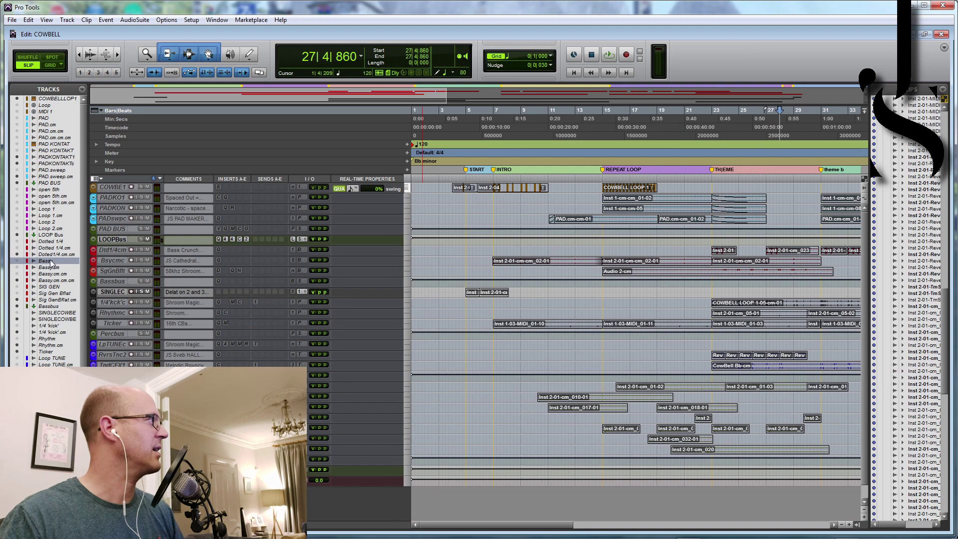
{"action": "right_click", "coordinate": [47, 262]}
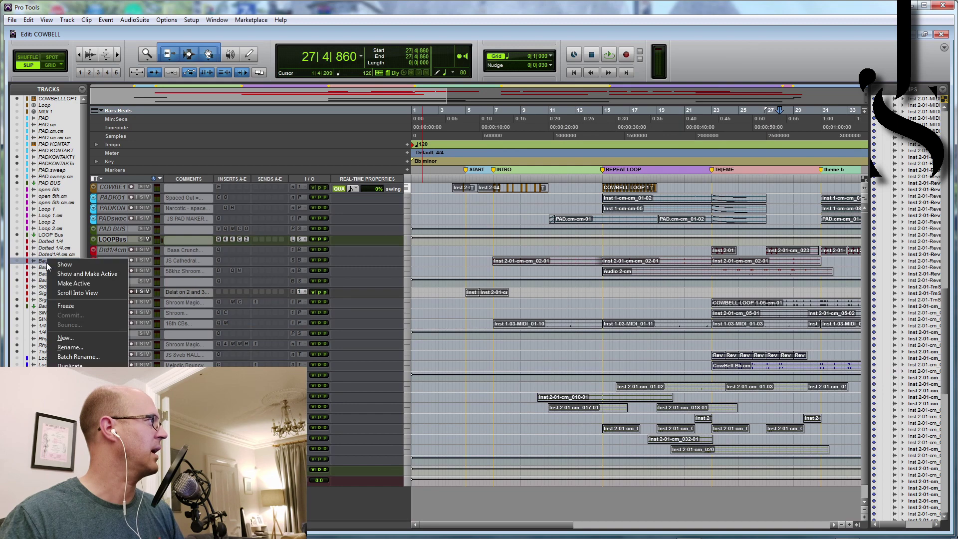
{"action": "left_click", "coordinate": [76, 274]}
Step: Audition the unprocessed clip on the Bassy track from bar 7
{"action": "left_click", "coordinate": [498, 277]}
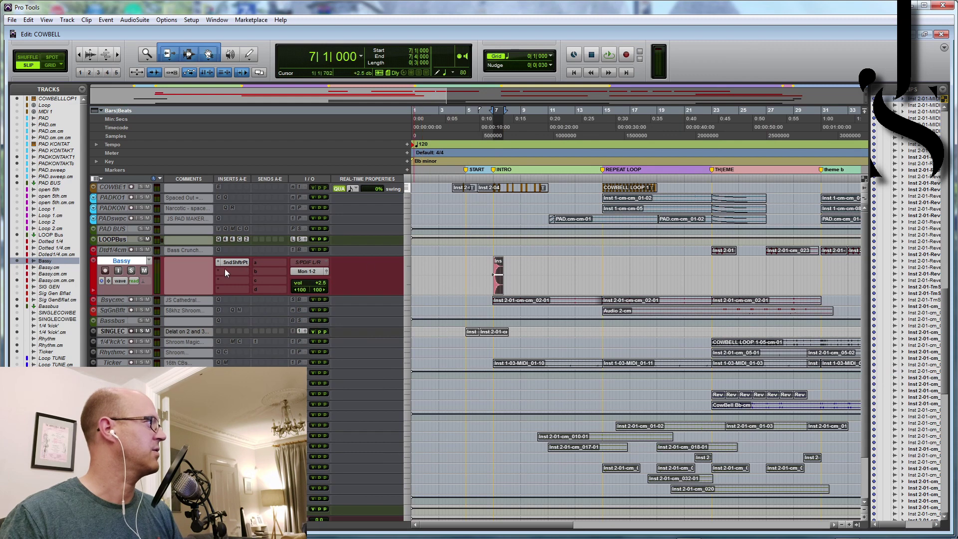
{"action": "key", "text": "space"}
{"action": "key", "text": "space"}
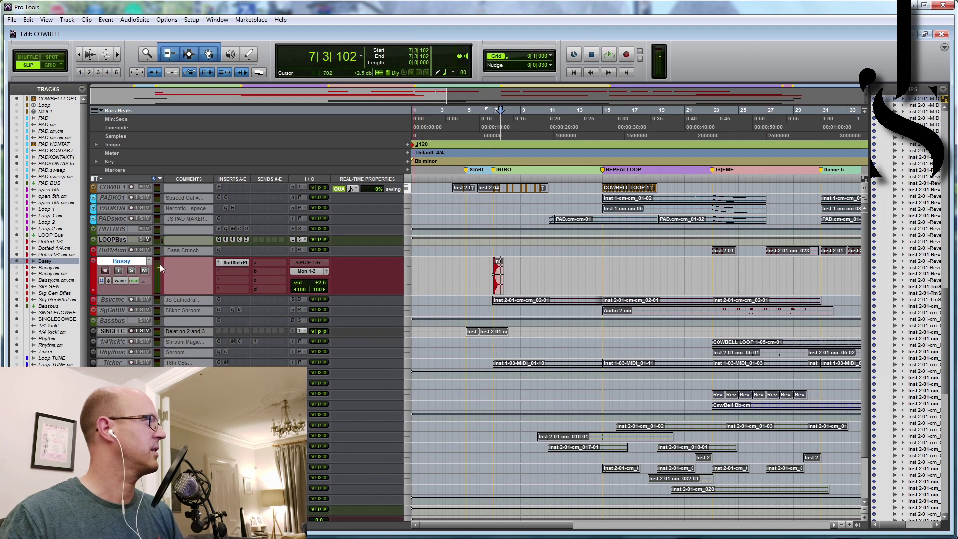
Step: Replace the Bassy track in view with Bassy.cm, make it active, and select its first clip at bar 7
{"action": "left_click", "coordinate": [149, 260]}
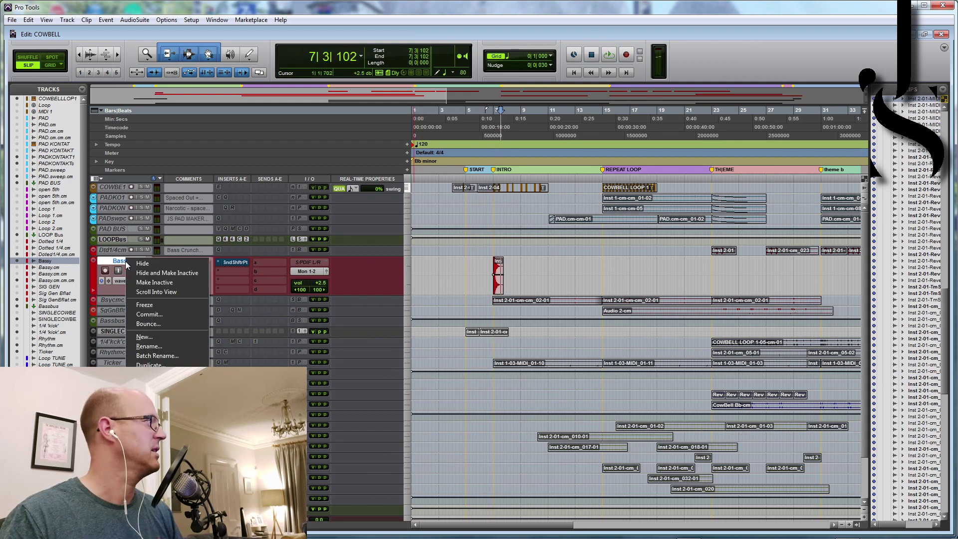
{"action": "left_click", "coordinate": [150, 268]}
{"action": "left_click", "coordinate": [497, 294]}
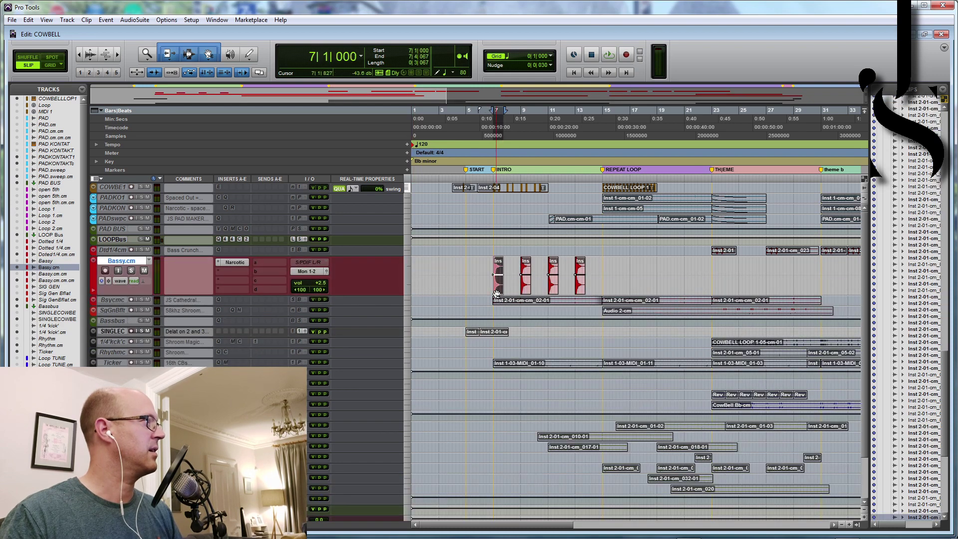
Step: Inspect the JS Angel Anger preset and the JS User preset category in Bassy.cm's Narcotic insert, and close the plug-in
{"action": "left_click", "coordinate": [240, 262]}
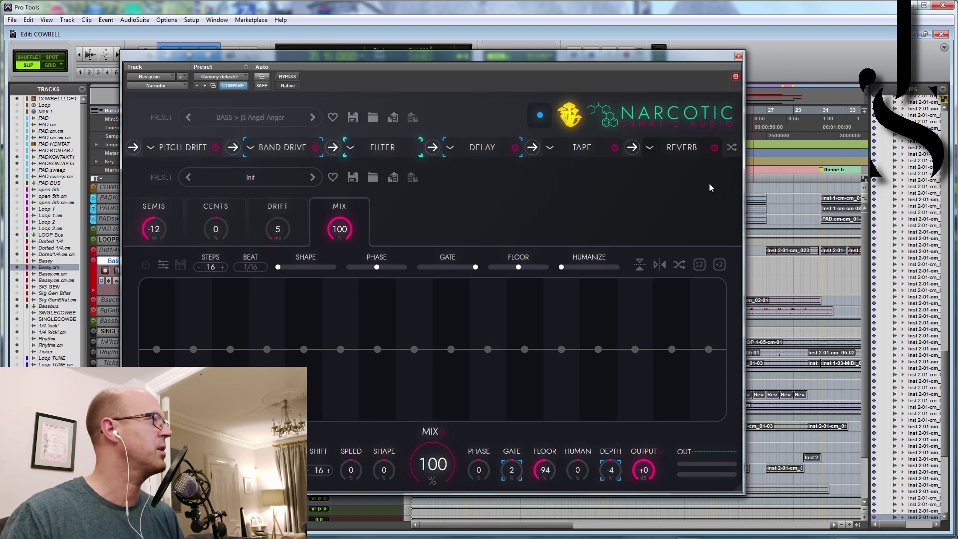
{"action": "left_click", "coordinate": [256, 118]}
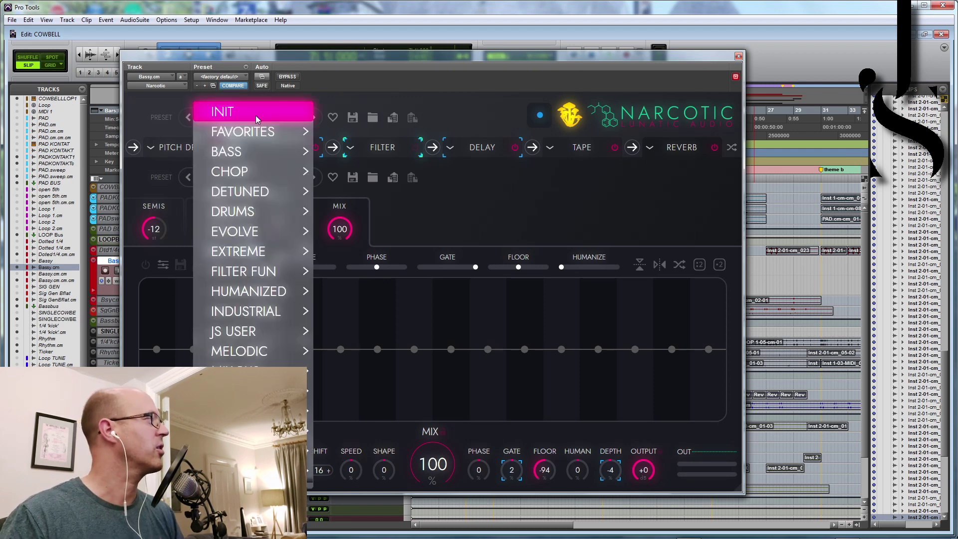
{"action": "mouse_move", "coordinate": [247, 336]}
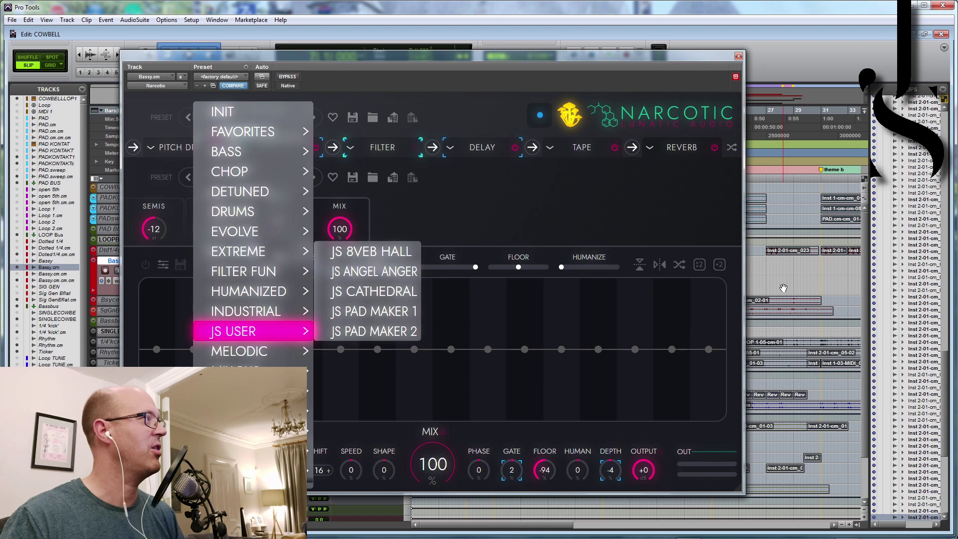
{"action": "left_click", "coordinate": [737, 56]}
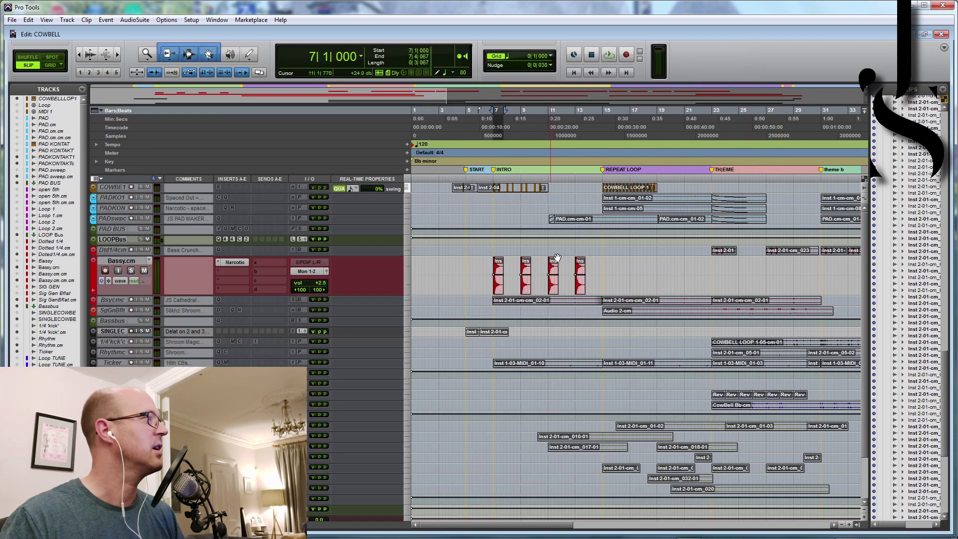
Step: Audition Bassy.cm's bar 7 clip while comparing the Narcotic insert bypassed and active, and close the plug-in
{"action": "left_click", "coordinate": [498, 291]}
{"action": "key", "text": "space"}
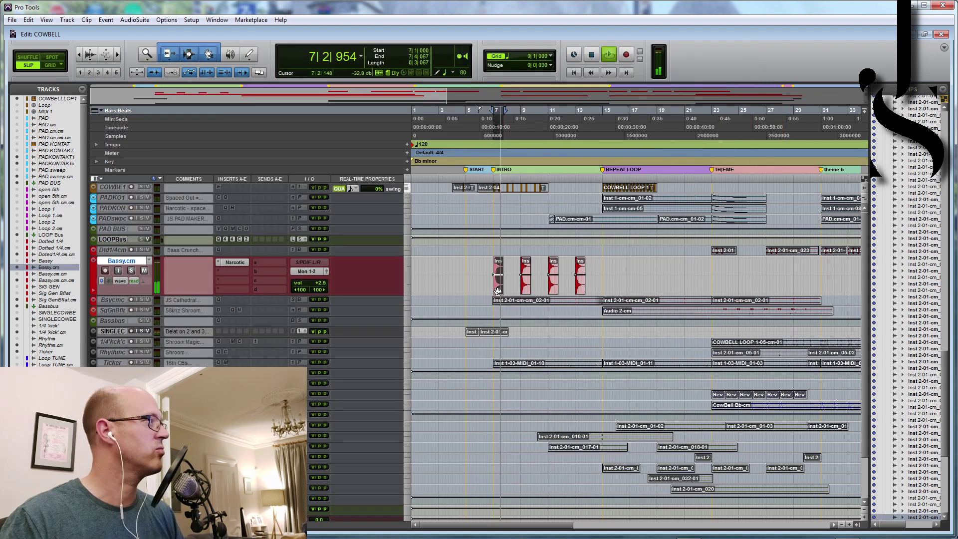
{"action": "left_click", "coordinate": [240, 262]}
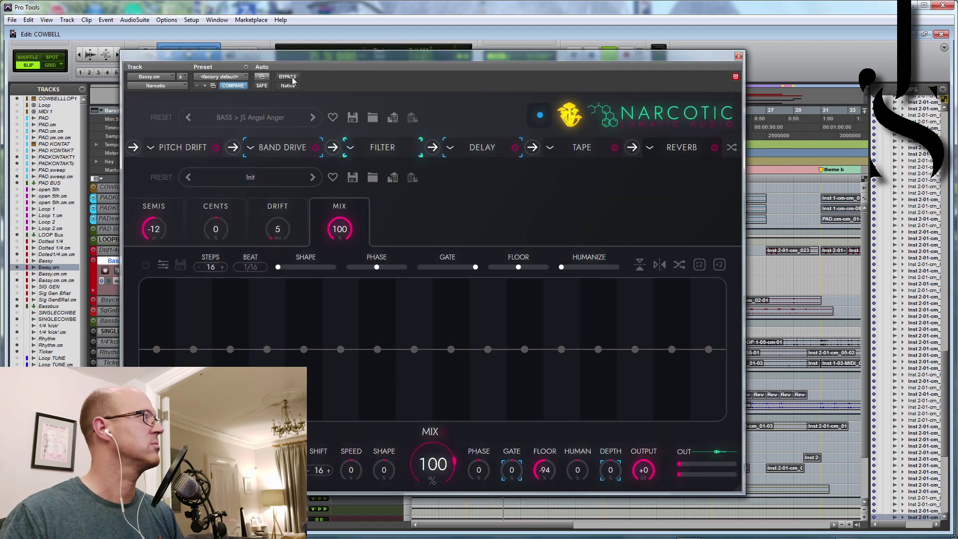
{"action": "left_click", "coordinate": [288, 78]}
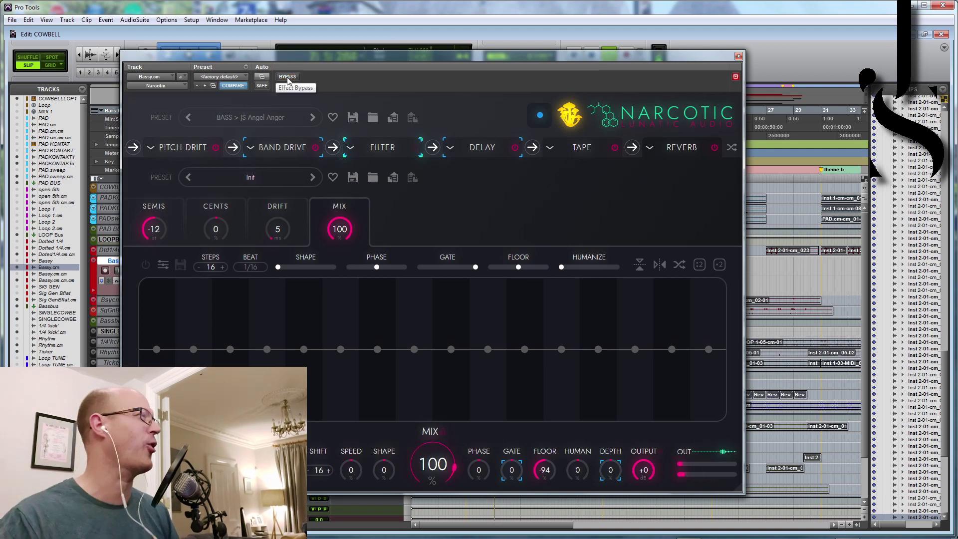
{"action": "left_click", "coordinate": [739, 56]}
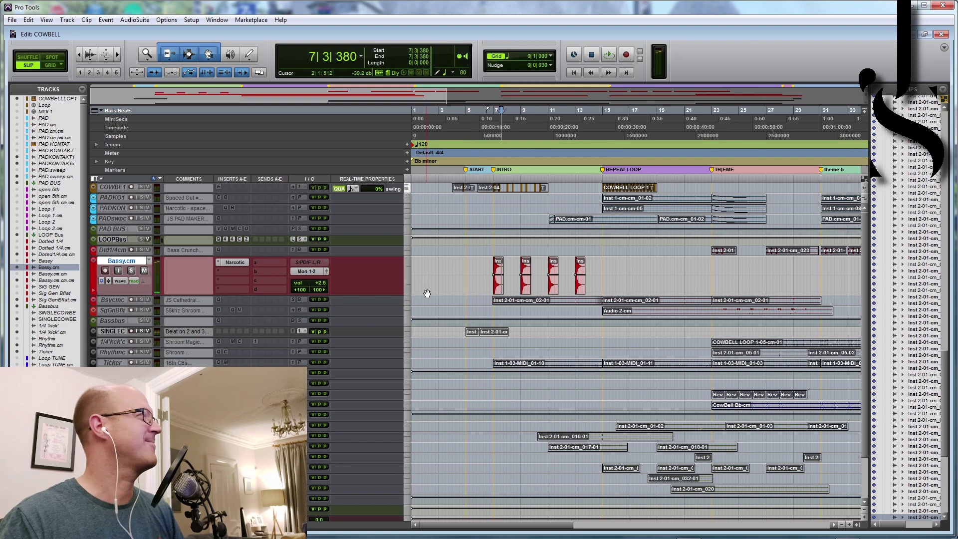
Step: Hide the Bassy.cm track, and show the Bassy.cm.cm track and make it active
{"action": "right_click", "coordinate": [133, 268]}
{"action": "left_click", "coordinate": [150, 276]}
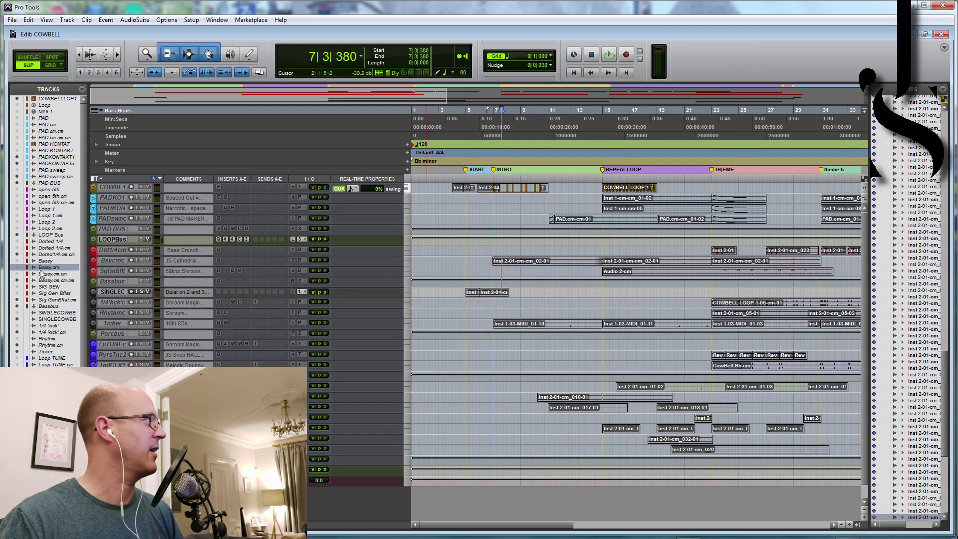
{"action": "right_click", "coordinate": [50, 274]}
{"action": "left_click", "coordinate": [80, 288]}
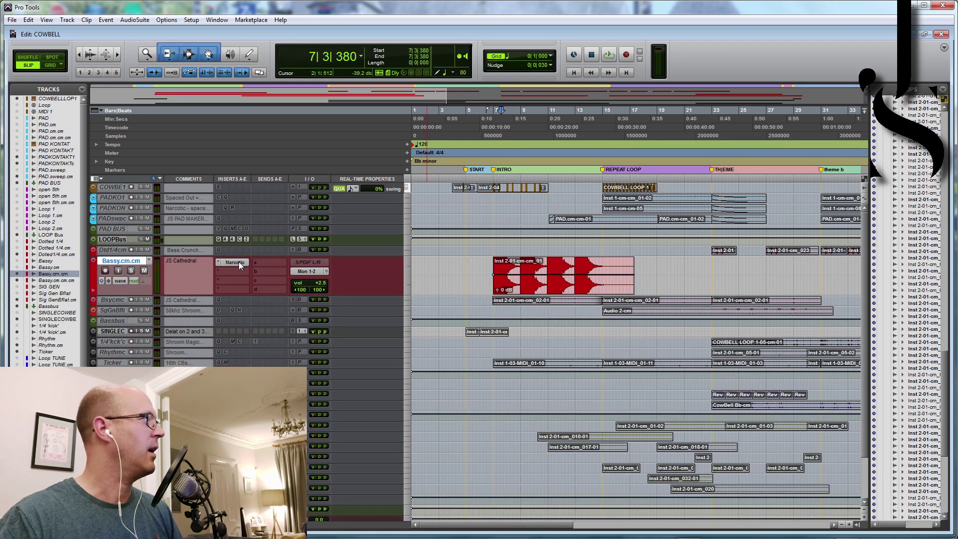
Step: Inspect the Reverb and Spaced Out modules of the JS Cathedral preset in Bassy.cm.cm's Narcotic insert, and close the plug-in
{"action": "left_click", "coordinate": [236, 261]}
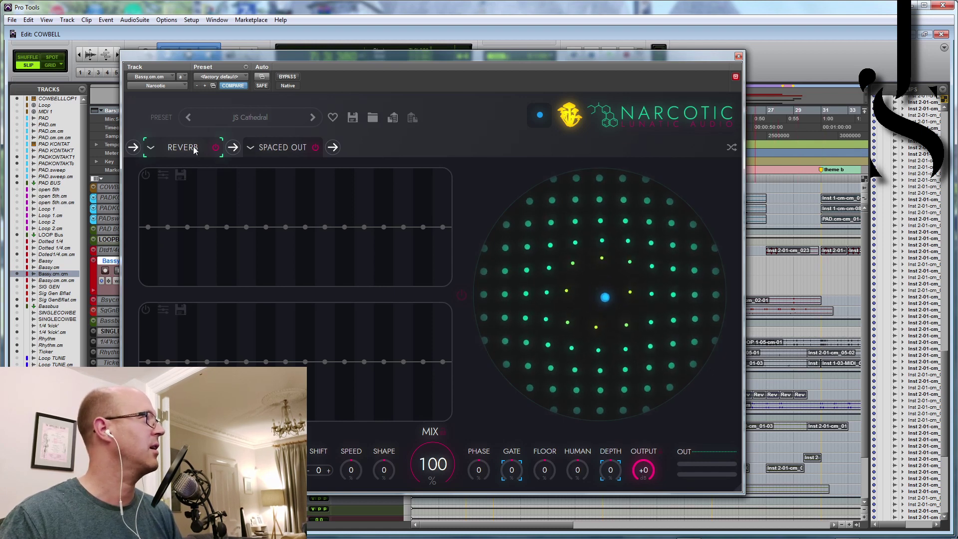
{"action": "left_click", "coordinate": [282, 149]}
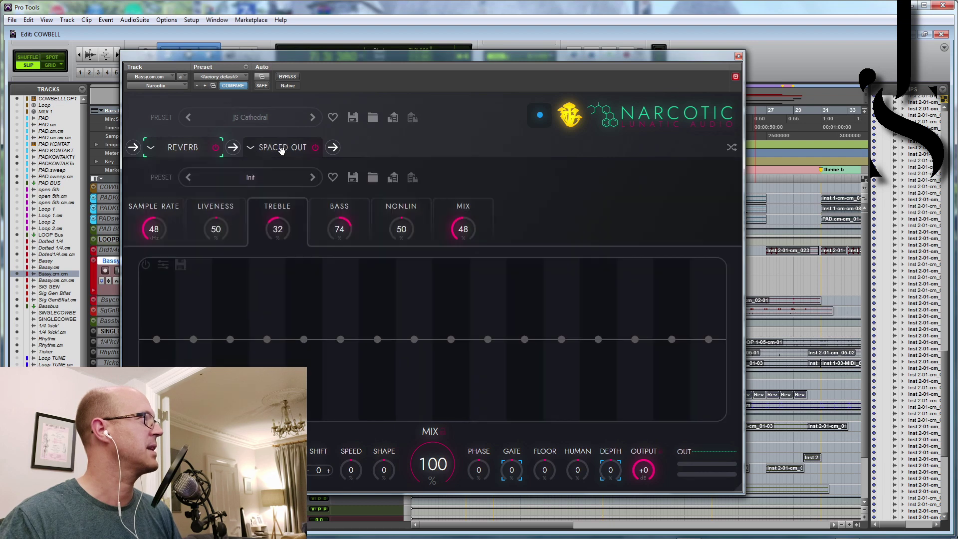
{"action": "left_click", "coordinate": [180, 149]}
{"action": "left_click", "coordinate": [280, 147]}
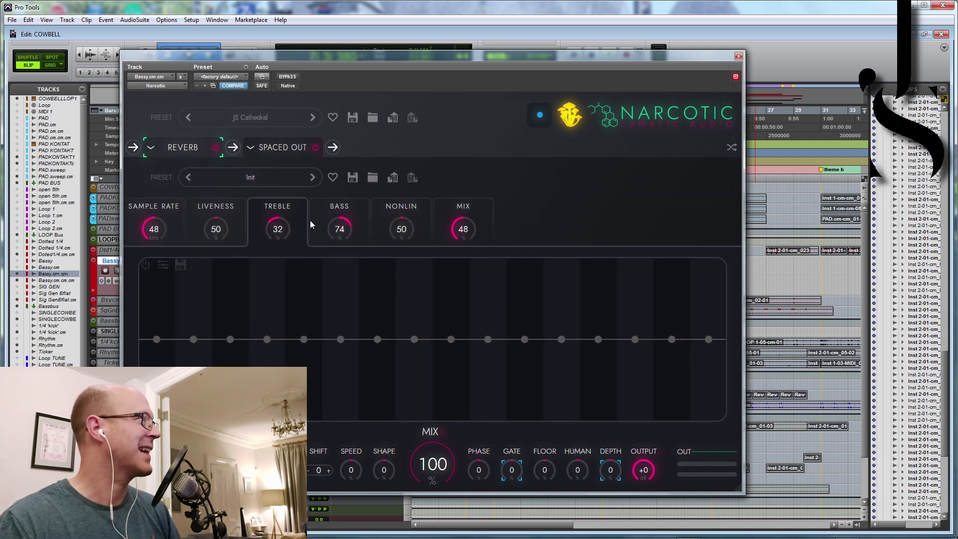
{"action": "left_click", "coordinate": [739, 56]}
Step: Audition the long clip on Bassy.cm.cm from bar 7, and turn off the track's solo
{"action": "left_click", "coordinate": [514, 279]}
{"action": "key", "text": "space"}
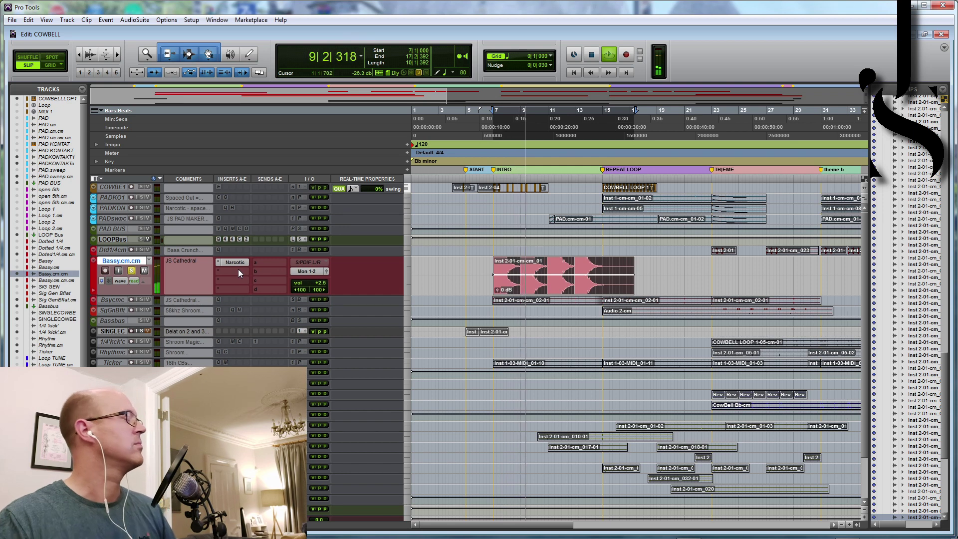
{"action": "key", "text": "space"}
{"action": "left_click", "coordinate": [131, 271]}
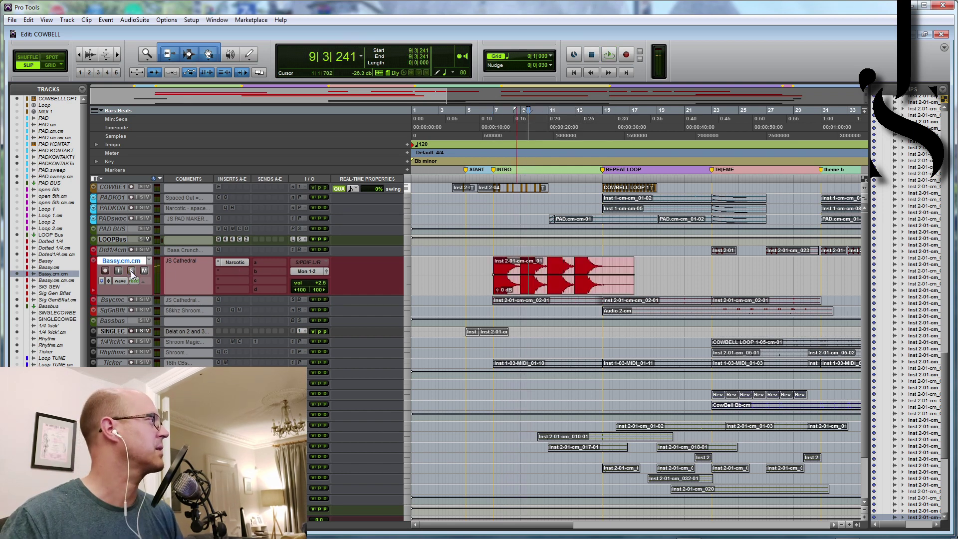
Step: Show the SIG GEN track and route its output to Mon 1-2
{"action": "left_click", "coordinate": [72, 305]}
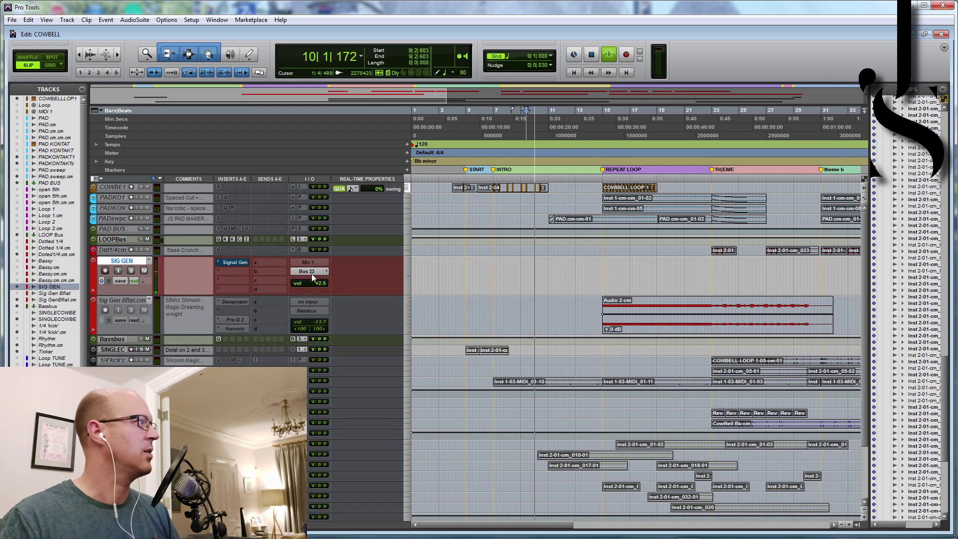
{"action": "left_click", "coordinate": [309, 271]}
{"action": "mouse_move", "coordinate": [339, 281]}
{"action": "left_click", "coordinate": [398, 292]}
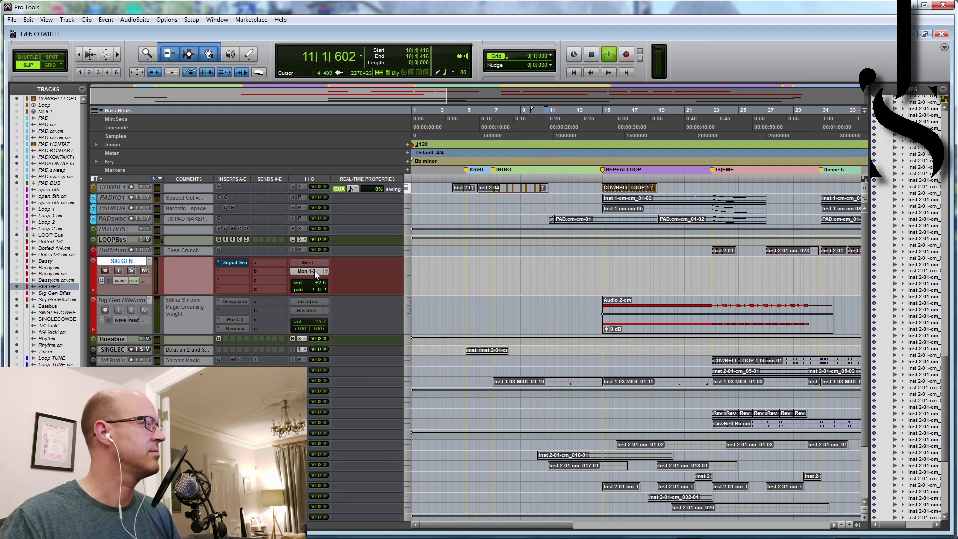
Step: Audition the 58 Hz sine tone from SIG GEN's Signal Generator insert, and close the plug-in
{"action": "left_click", "coordinate": [237, 262]}
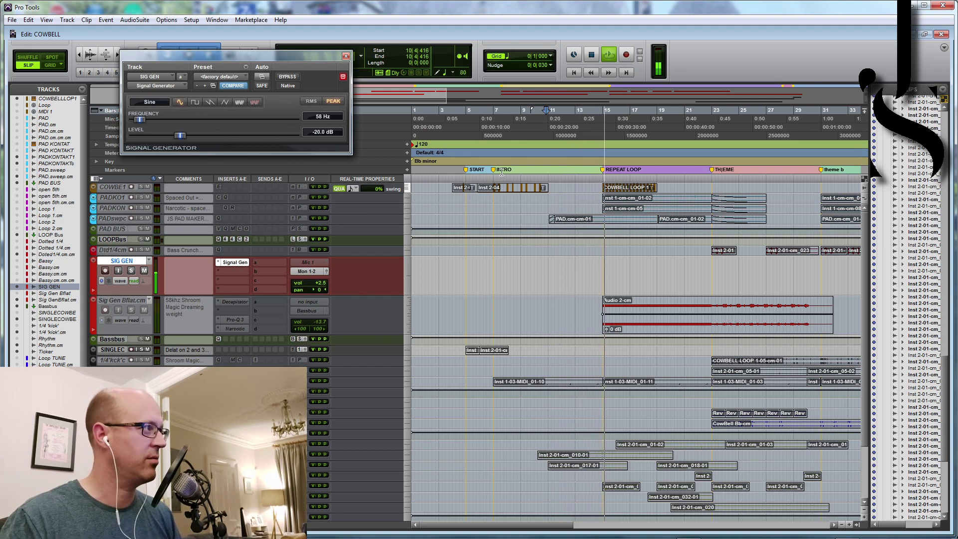
{"action": "key", "text": "space"}
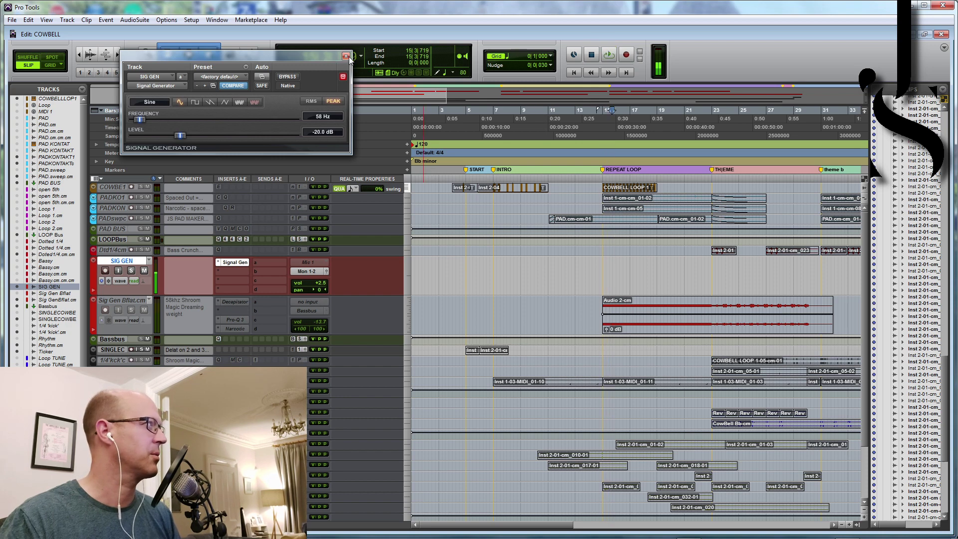
{"action": "left_click", "coordinate": [345, 56]}
{"action": "key", "text": "space"}
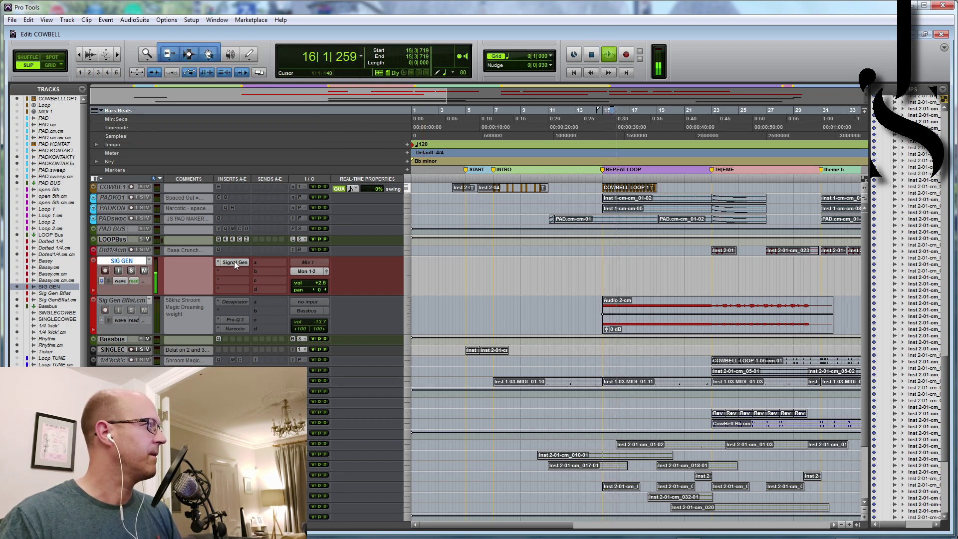
Step: Hide the SIG GEN track, show the Sig Gen Bflat track and make it active, and play it back
{"action": "right_click", "coordinate": [114, 260]}
{"action": "left_click", "coordinate": [134, 275]}
{"action": "key", "text": "space"}
{"action": "key", "text": "space"}
{"action": "left_click", "coordinate": [55, 292]}
{"action": "right_click", "coordinate": [55, 293]}
{"action": "left_click", "coordinate": [86, 307]}
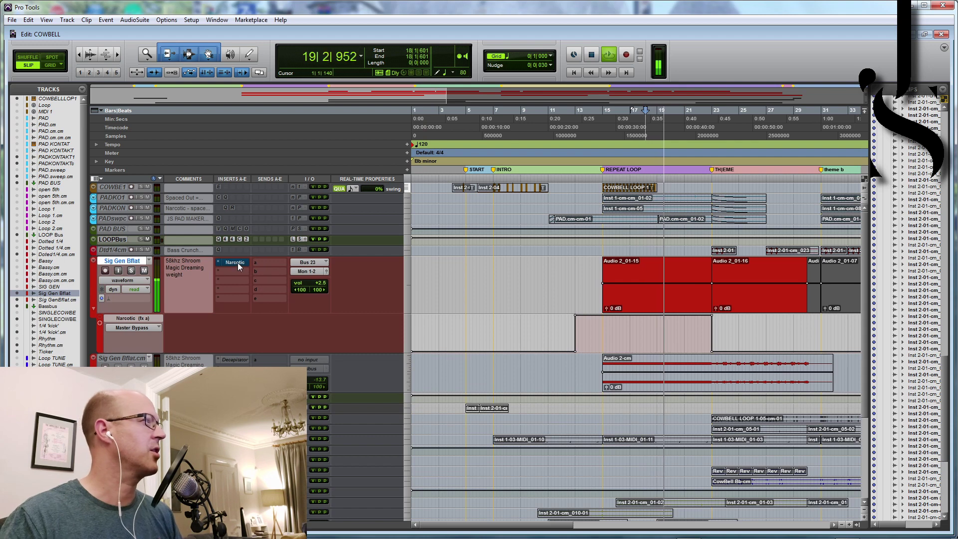
Step: Audition Sig Gen Bflat with its Narcotic SHROOM MAGIC Dreaming Weight preset open, close the plug-in, and hide the track
{"action": "left_click", "coordinate": [237, 263]}
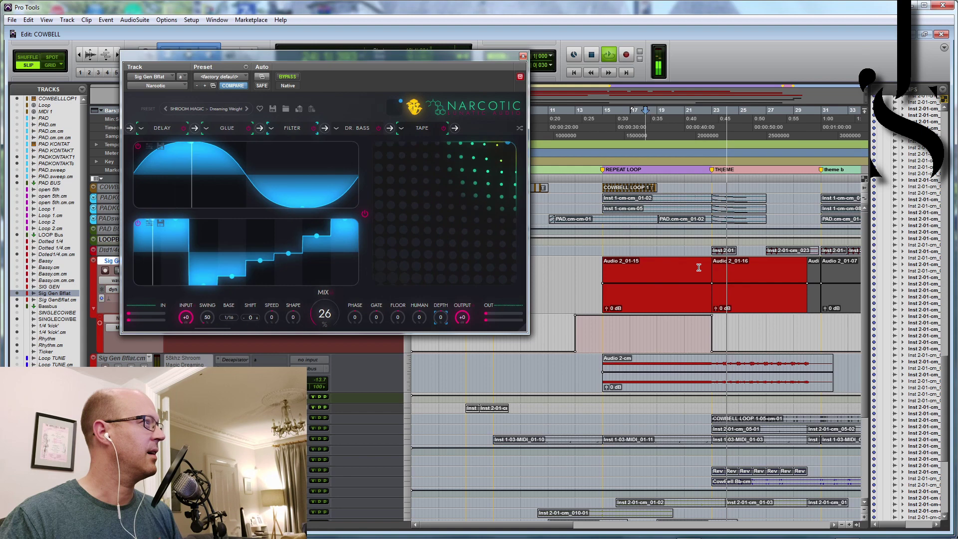
{"action": "left_click", "coordinate": [523, 55]}
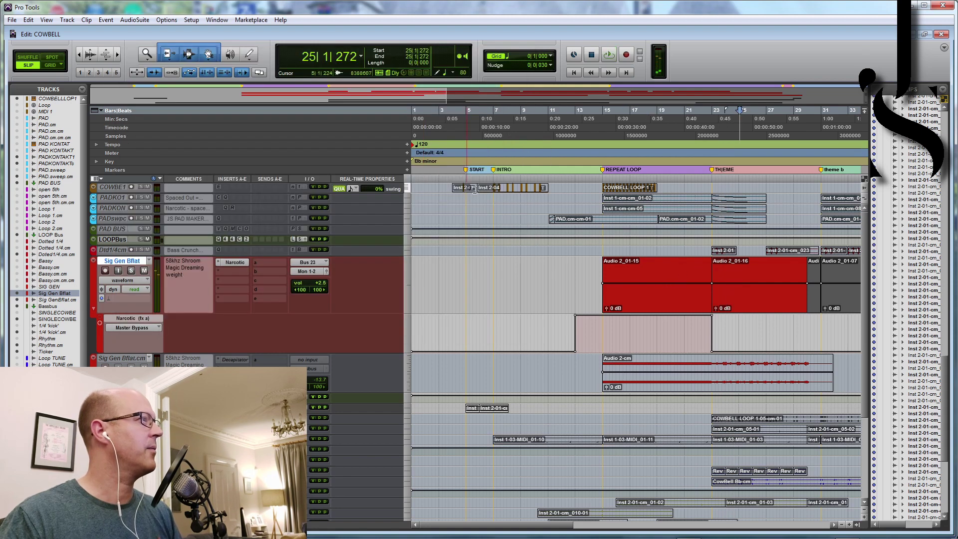
{"action": "right_click", "coordinate": [128, 261]}
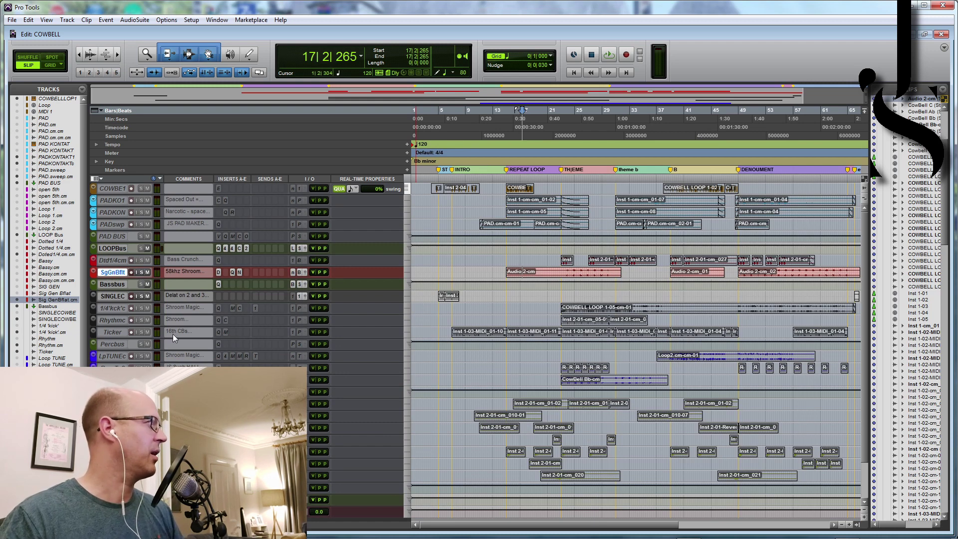
Step: Show the unprocessed 1/4 'kick' track and audition its first clip from bar 23
{"action": "left_click", "coordinate": [118, 307]}
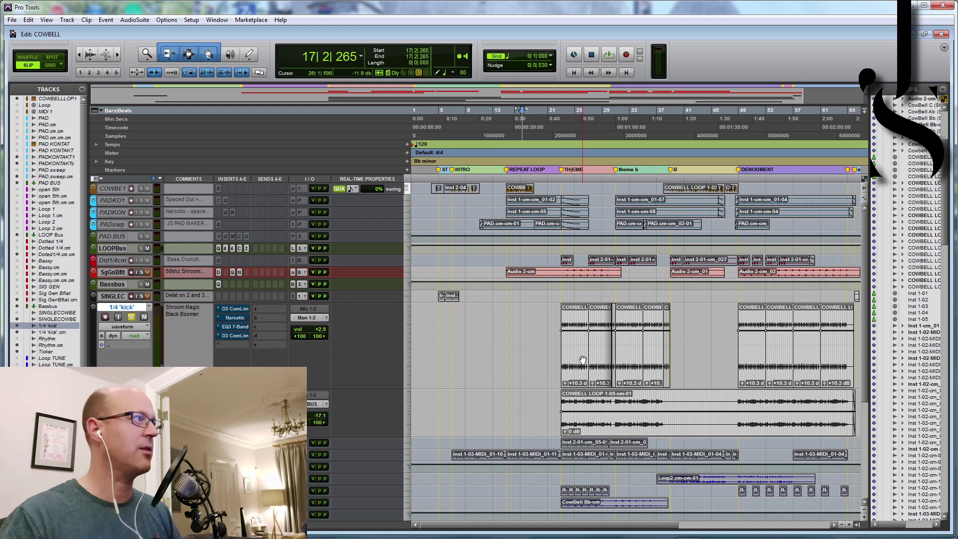
{"action": "left_click", "coordinate": [576, 379]}
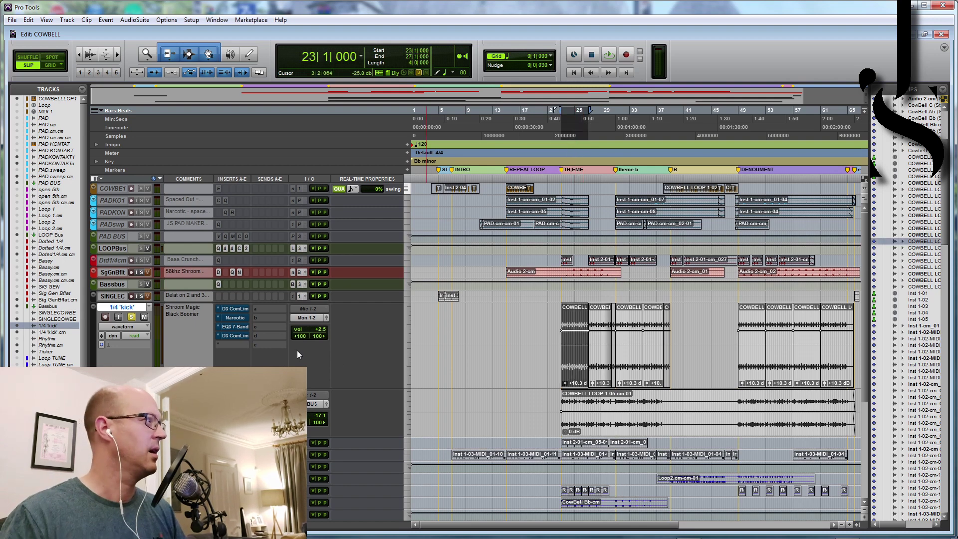
{"action": "key", "text": "space"}
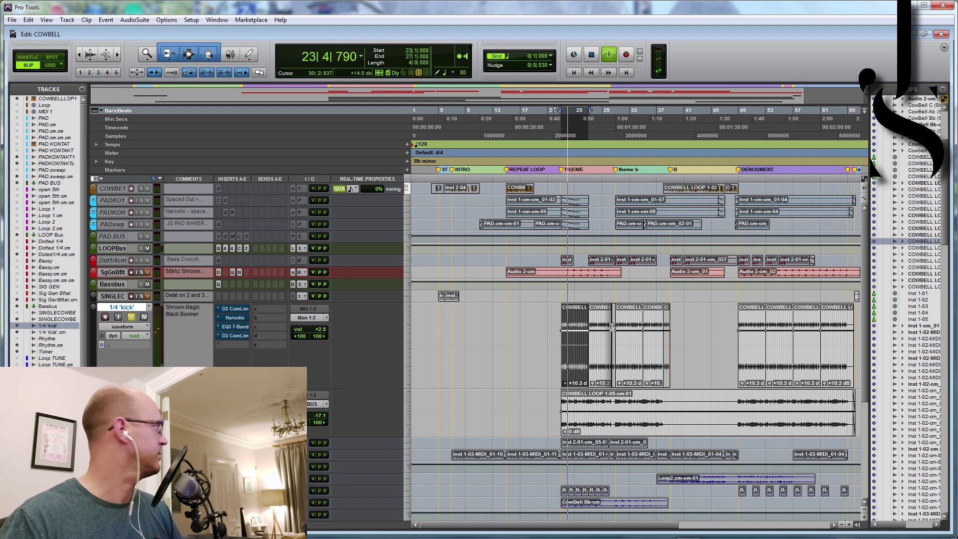
{"action": "key", "text": "space"}
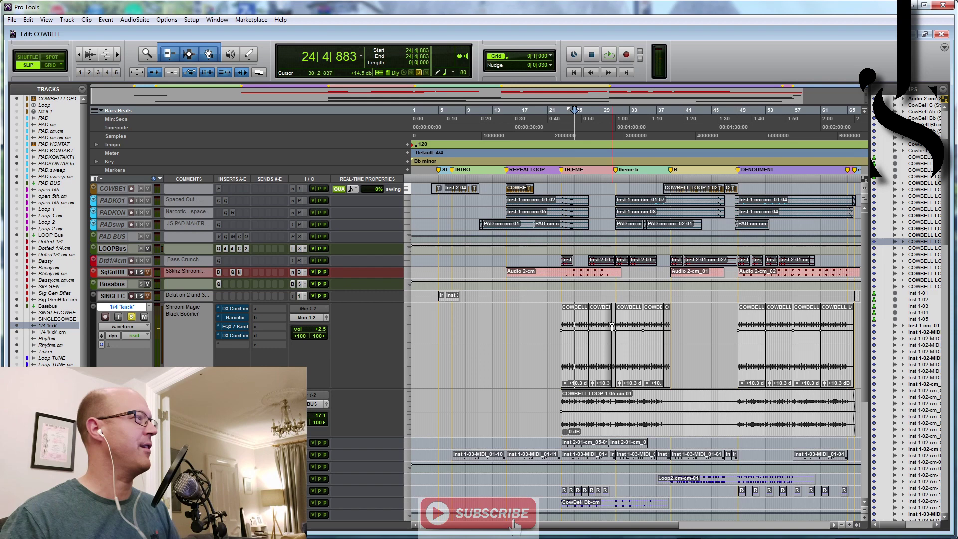
Step: Activate the first Dyn3 Compressor/Limiter on 1/4 'kick', compare its bypass during playback of the bar 23 clip, and enable the Narcotic insert
{"action": "left_click", "coordinate": [568, 383]}
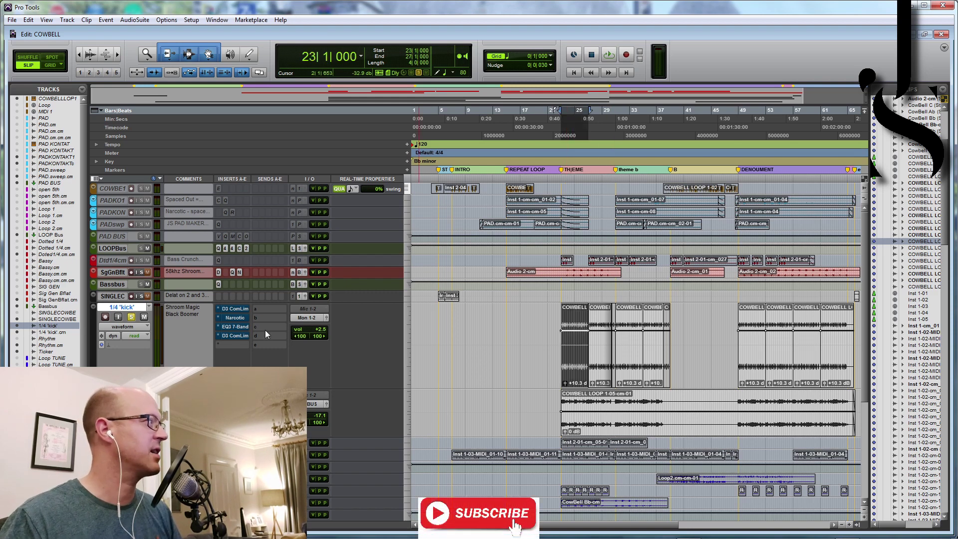
{"action": "left_click", "coordinate": [239, 309]}
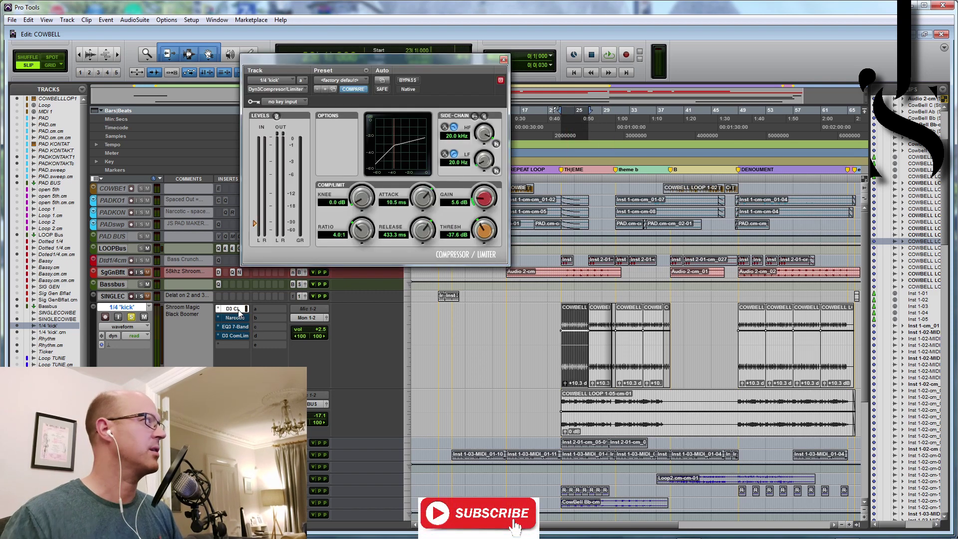
{"action": "key", "text": "space"}
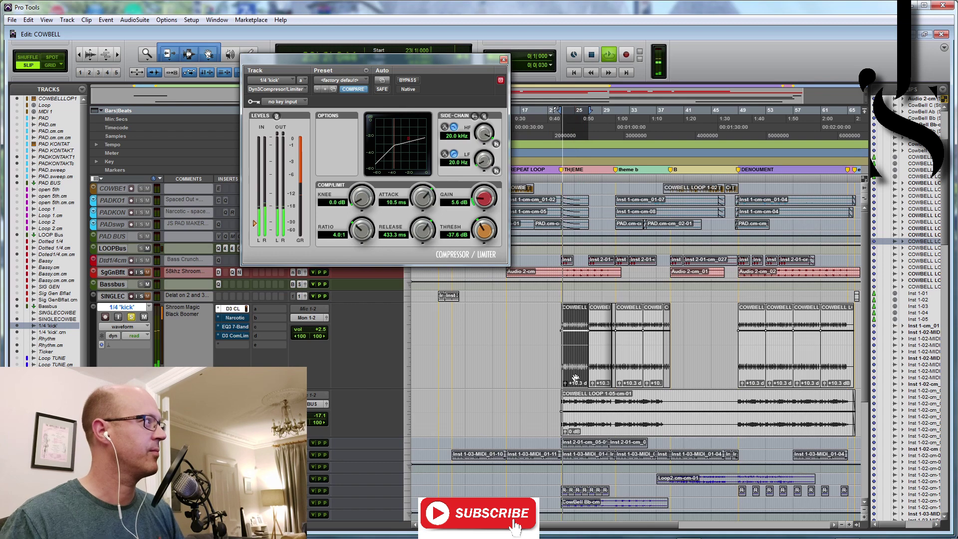
{"action": "left_click", "coordinate": [408, 81]}
{"action": "left_click", "coordinate": [408, 80]}
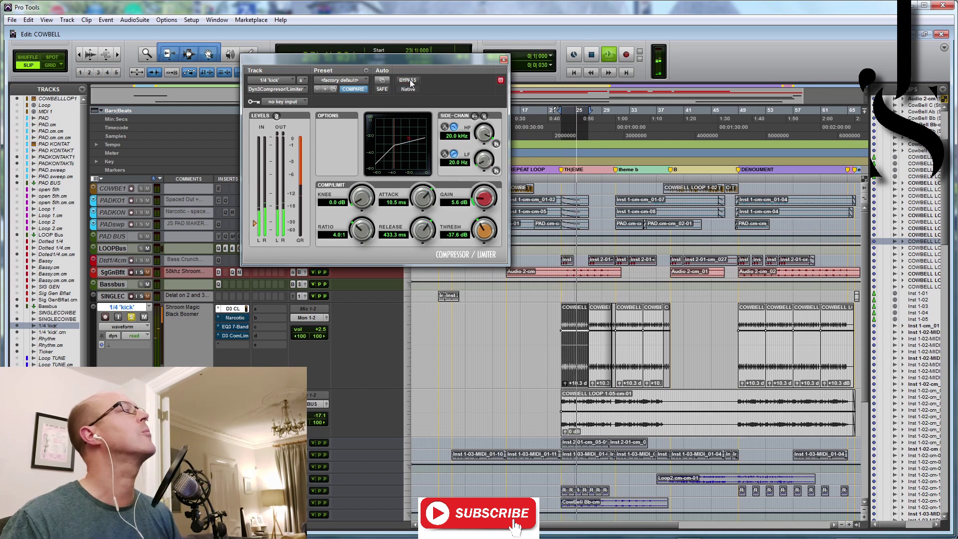
{"action": "left_click", "coordinate": [238, 317], "text": "ctrl"}
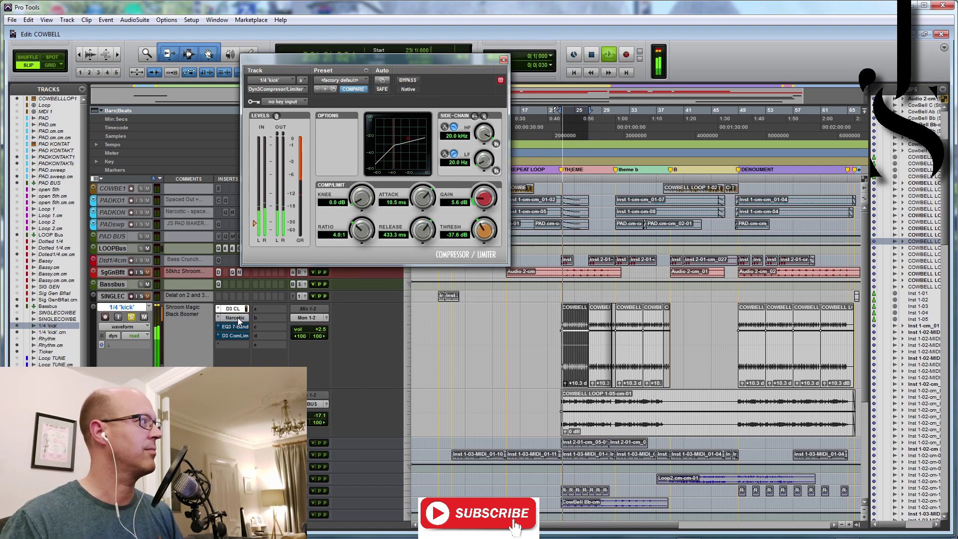
Step: Open Narcotic on the 1/4 'kick' track, view its SHROOM MAGIC Black Boomer preset in an enlarged window, and close it
{"action": "left_click", "coordinate": [237, 318]}
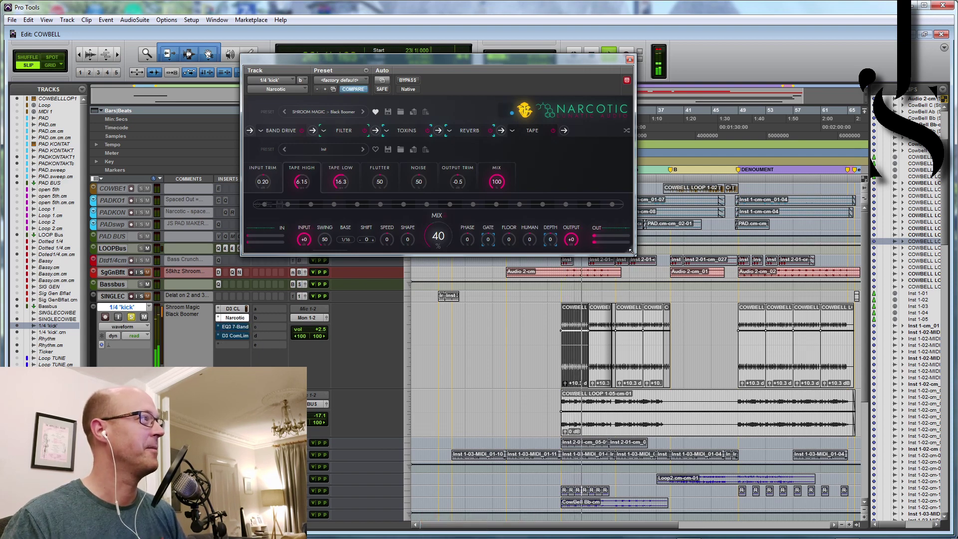
{"action": "left_click_drag", "start_coordinate": [630, 252], "coordinate": [675, 325]}
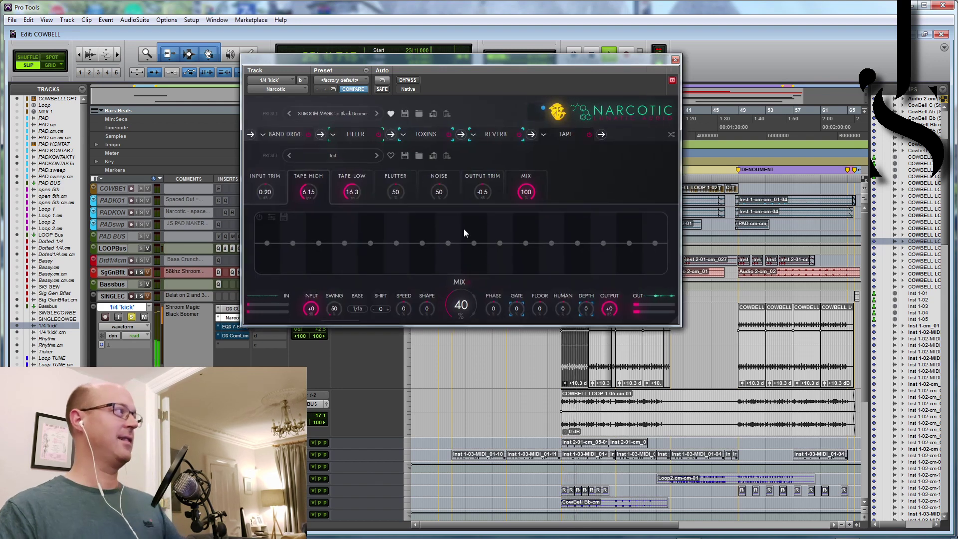
{"action": "left_click", "coordinate": [675, 59]}
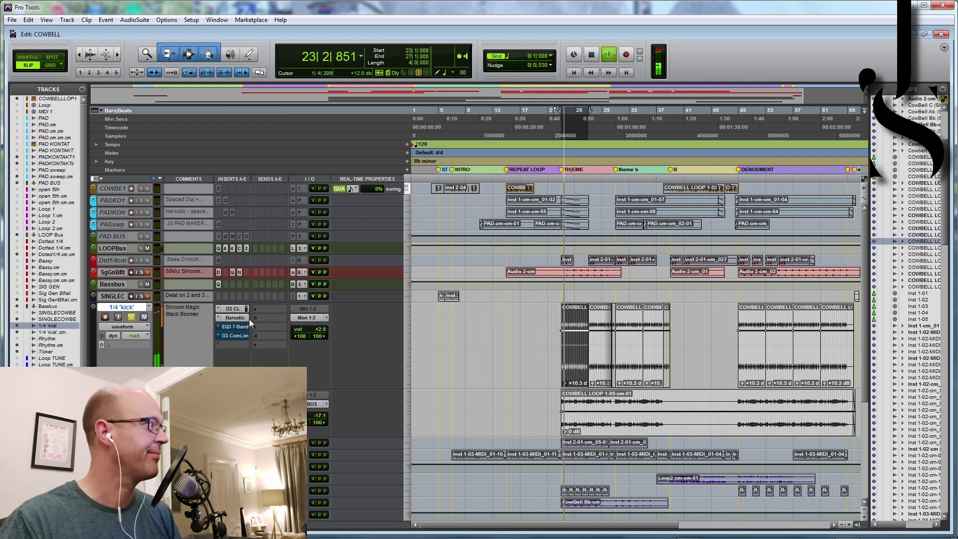
Step: Enable the EQ3 7-Band and the second Dyn3 Compressor/Limiter on 1/4 'kick' during playback, and stop playback
{"action": "left_click", "coordinate": [236, 326]}
{"action": "left_click", "coordinate": [235, 326], "text": "ctrl"}
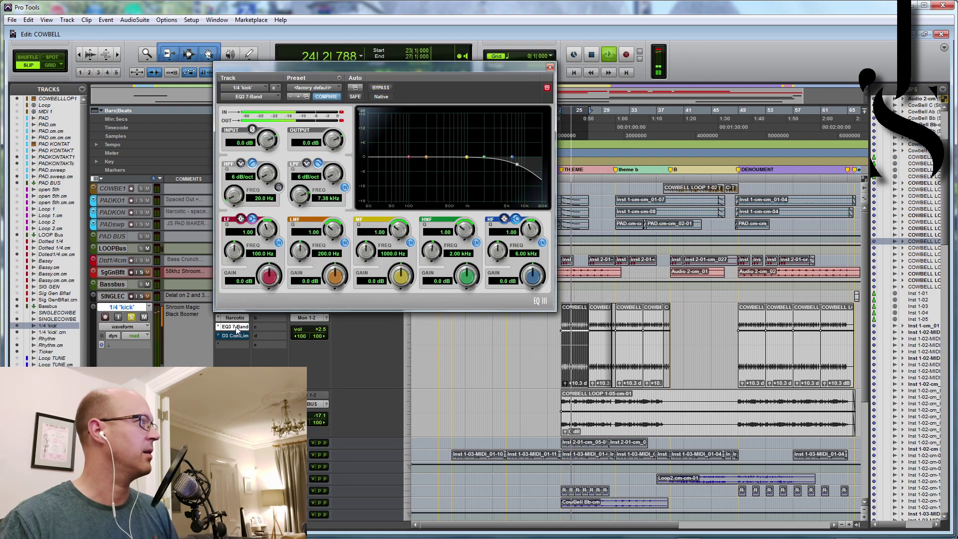
{"action": "left_click", "coordinate": [235, 336]}
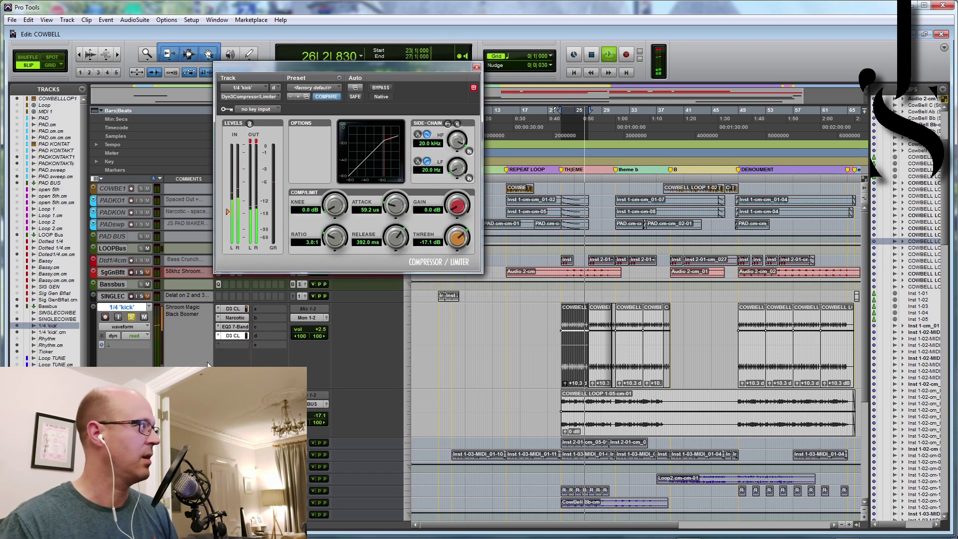
{"action": "key", "text": "space"}
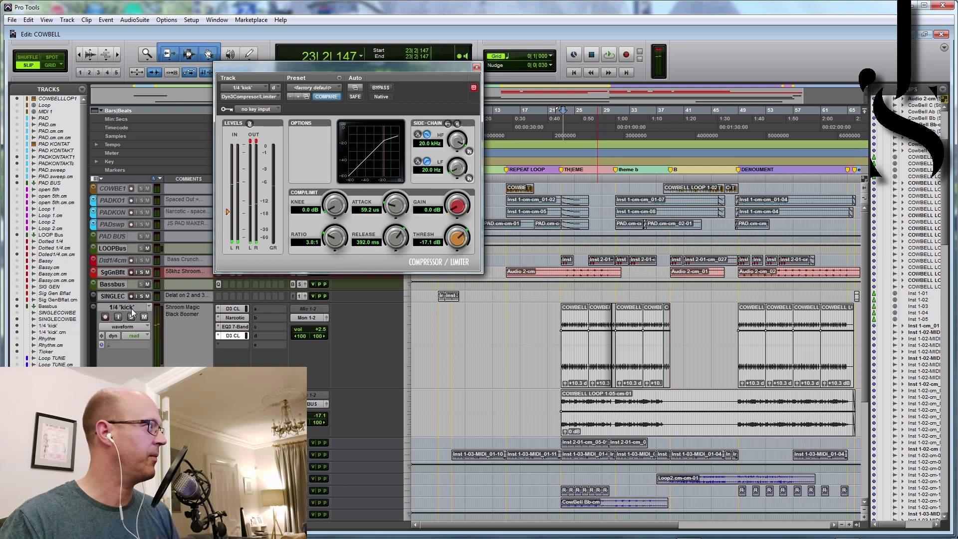
Step: Hide the 1/4 'kick' track and make it inactive, and audition the committed 1/4 'kick'.cm track in its place
{"action": "right_click", "coordinate": [131, 309]}
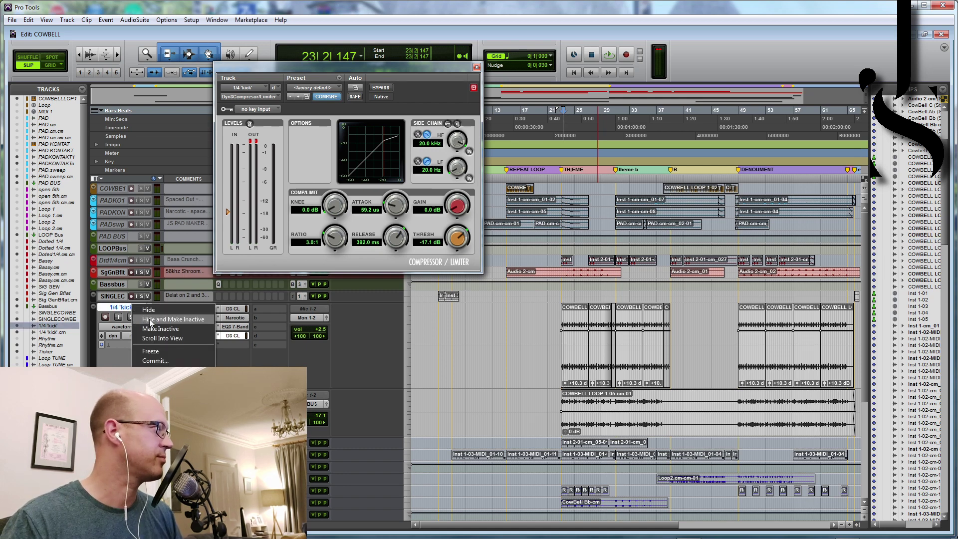
{"action": "left_click", "coordinate": [150, 320]}
{"action": "key", "text": "space"}
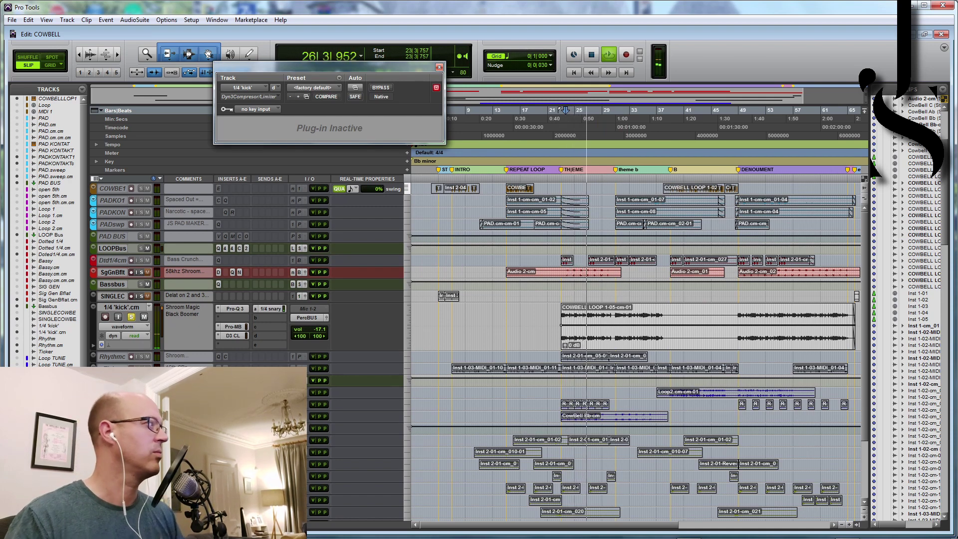
{"action": "left_click", "coordinate": [131, 317]}
{"action": "key", "text": "space"}
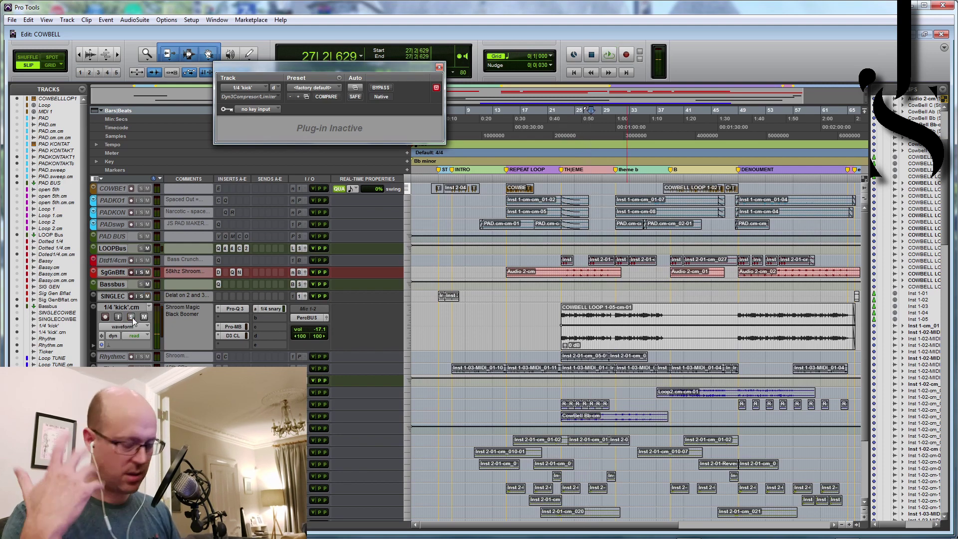
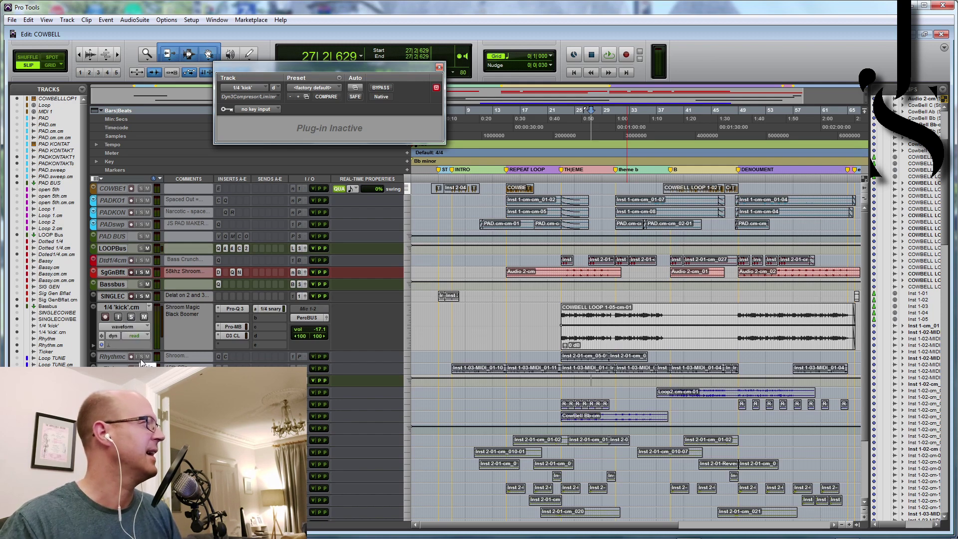
Step: Select all the Rhythm track's clips starting at bar 23 and play them with the track soloed
{"action": "left_click", "coordinate": [564, 357]}
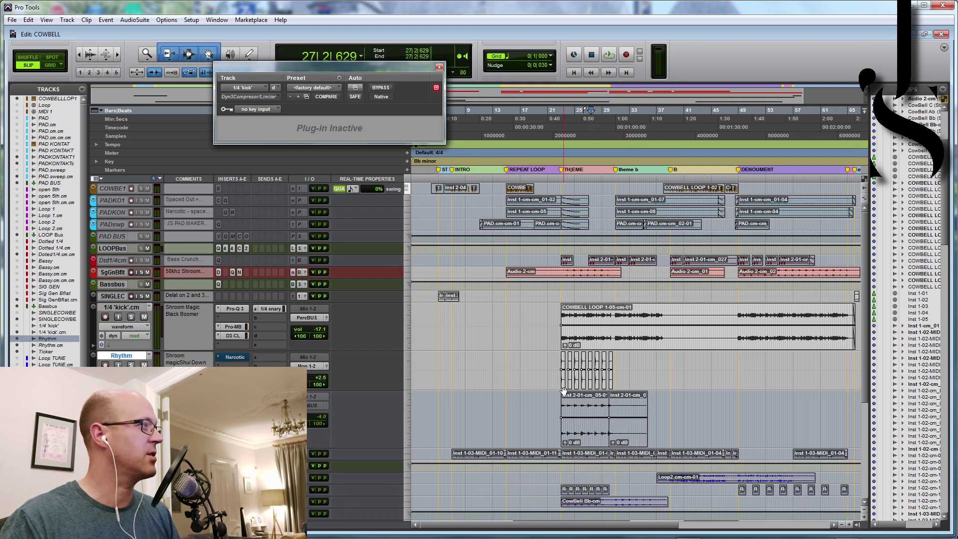
{"action": "left_click", "coordinate": [609, 386]}
{"action": "key", "text": "space"}
{"action": "key", "text": "shift+s"}
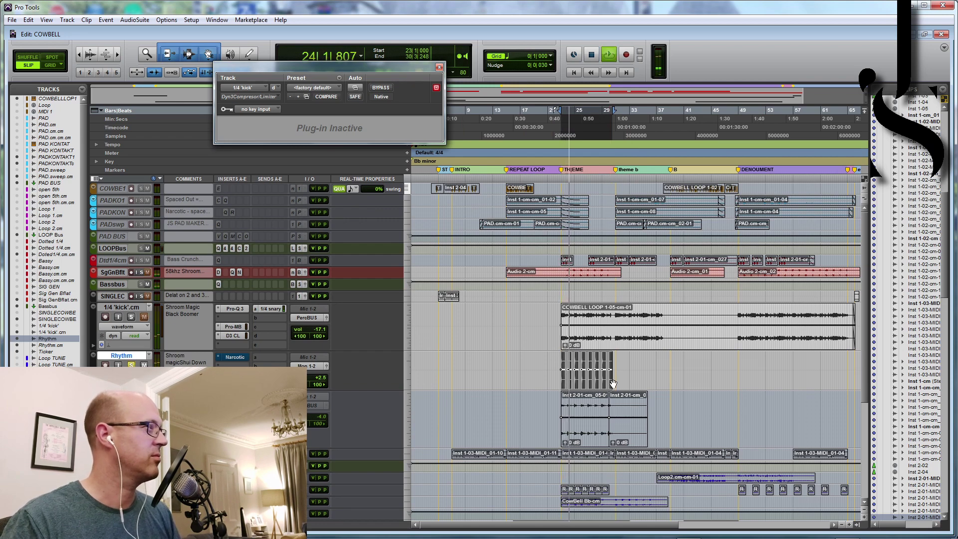
Step: Enable Narcotic on Rhythm with its SHROOM MAGIC Shui Down preset, audition it with the bypass toggled, and close the plug-in
{"action": "left_click", "coordinate": [236, 359]}
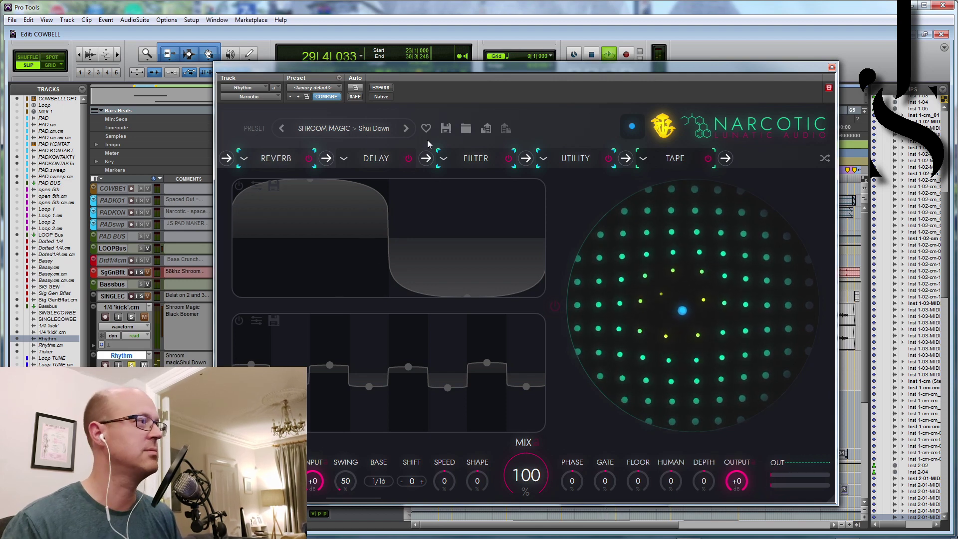
{"action": "left_click", "coordinate": [380, 88]}
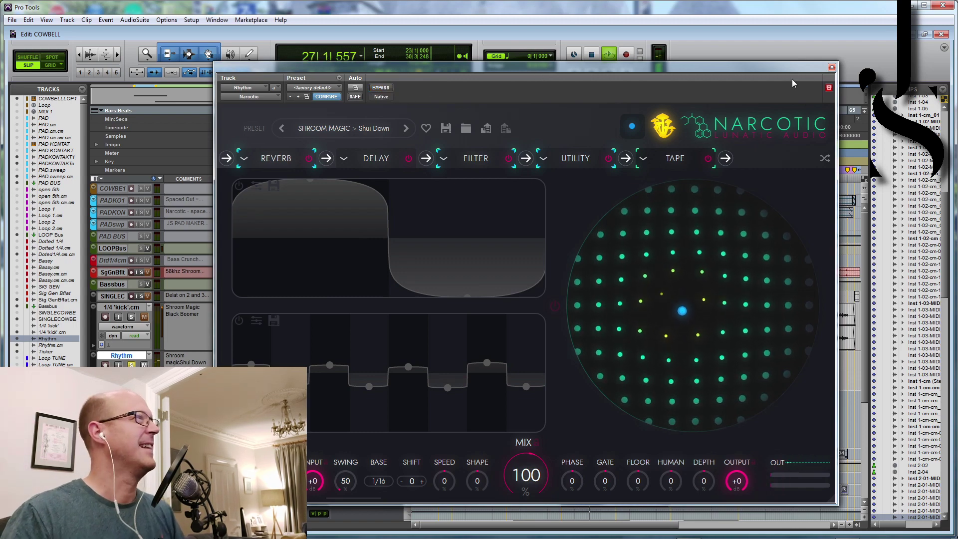
{"action": "key", "text": "space"}
{"action": "key", "text": "ctrl+w"}
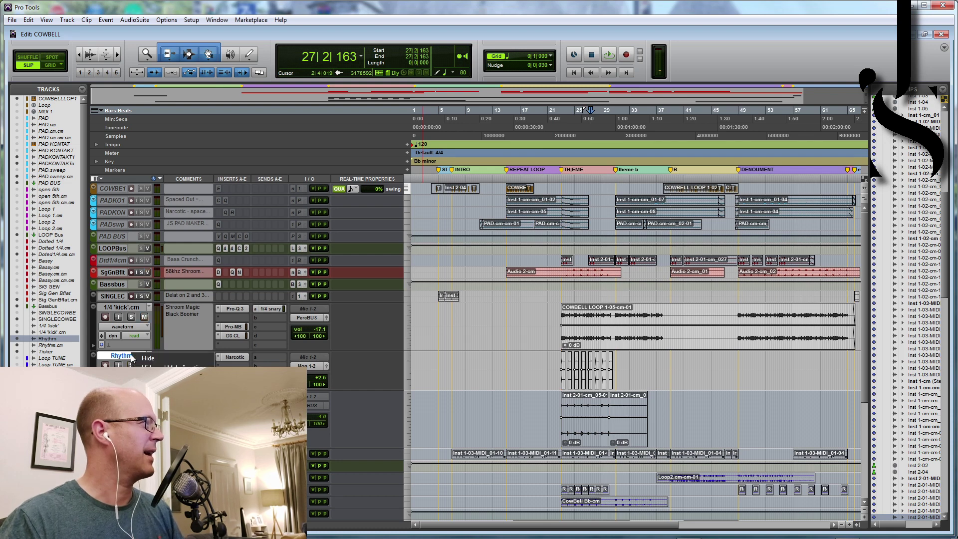
Step: Hide the Rhythm track and audition the first clip of Rhythm.cm from bar 23
{"action": "right_click", "coordinate": [131, 356]}
{"action": "left_click", "coordinate": [145, 357]}
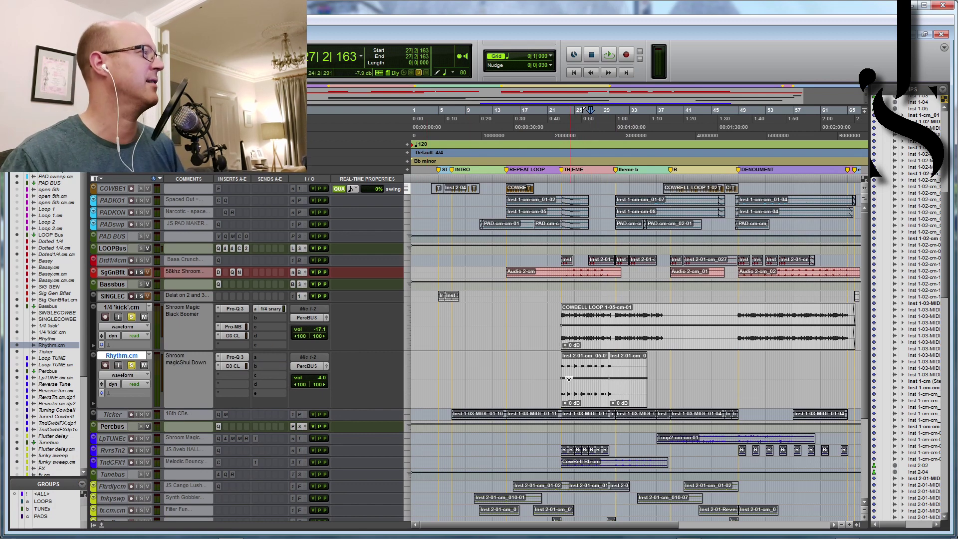
{"action": "left_click", "coordinate": [576, 403]}
{"action": "key", "text": "space"}
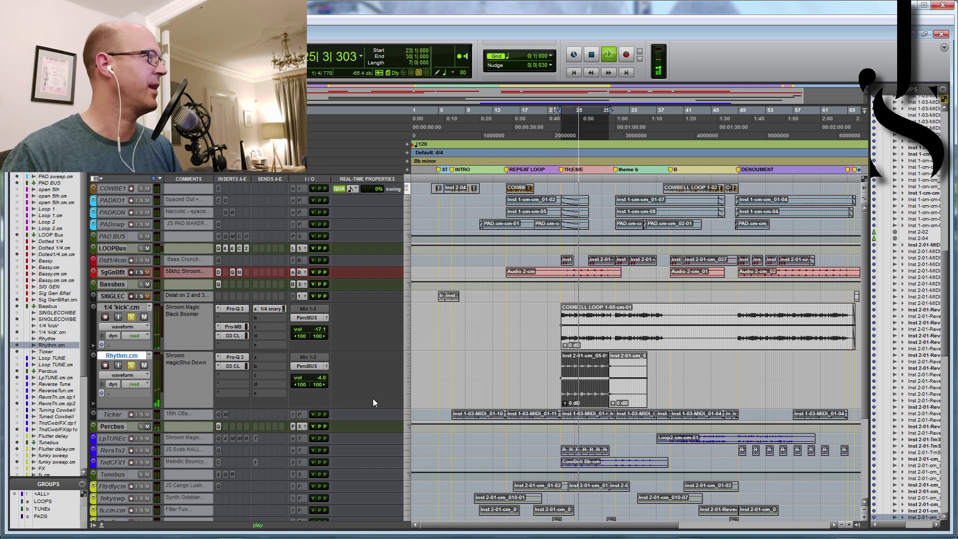
{"action": "key", "text": "space"}
Step: Make the Ticker track active and increase its track height
{"action": "left_click", "coordinate": [113, 415]}
{"action": "right_click", "coordinate": [115, 414]}
{"action": "left_click", "coordinate": [151, 427]}
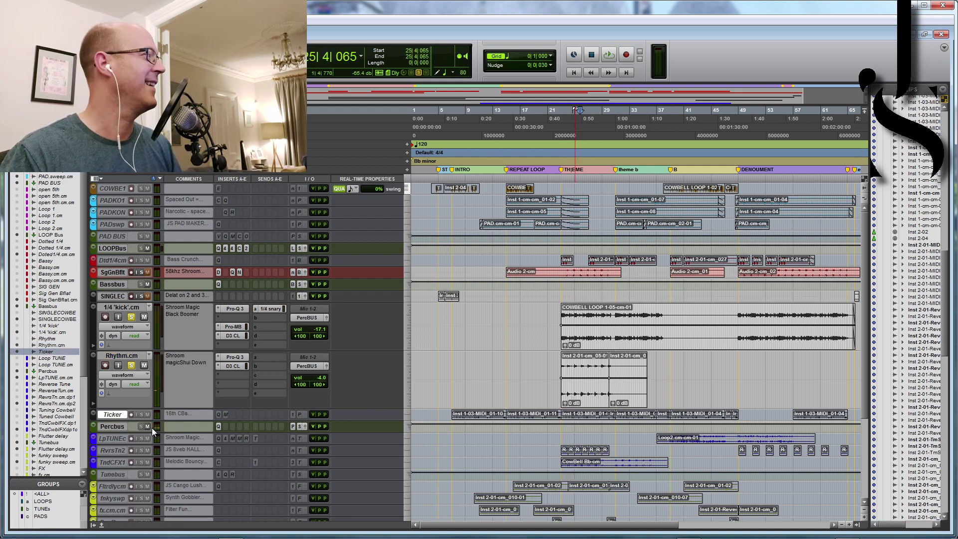
{"action": "left_click_drag", "start_coordinate": [137, 421], "coordinate": [138, 486]}
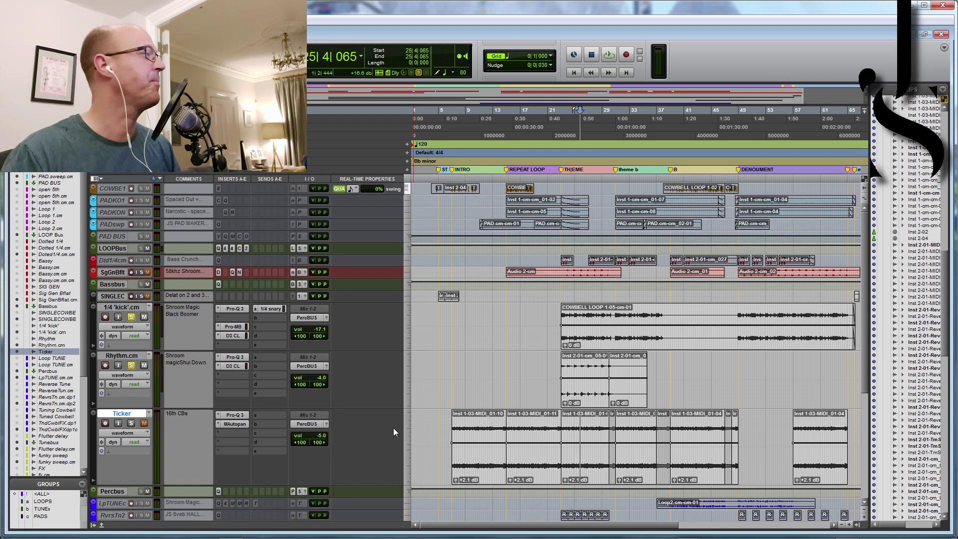
Step: Play back Ticker, inspect the high-pass curve in its Pro-Q 3 insert, close the plug-in, and stop playback
{"action": "key", "text": "space"}
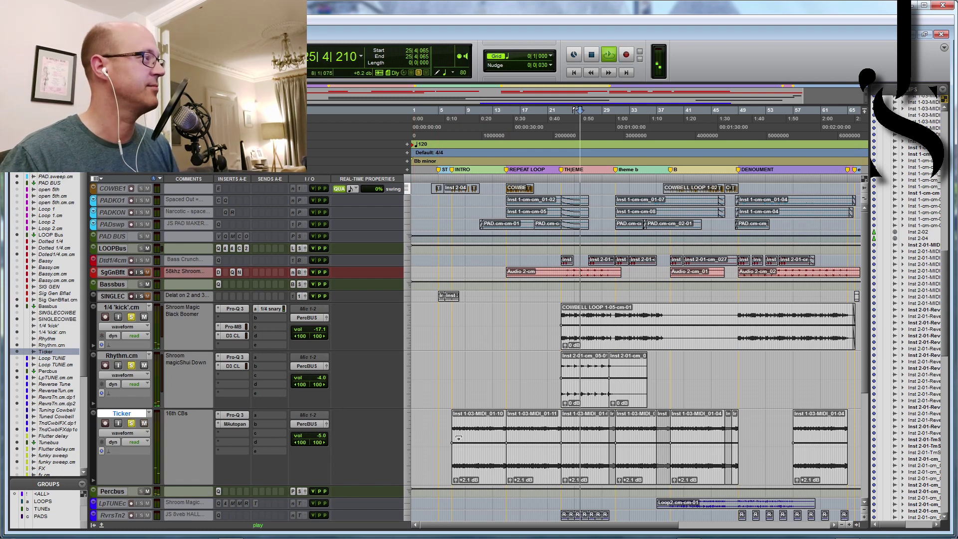
{"action": "left_click", "coordinate": [234, 415]}
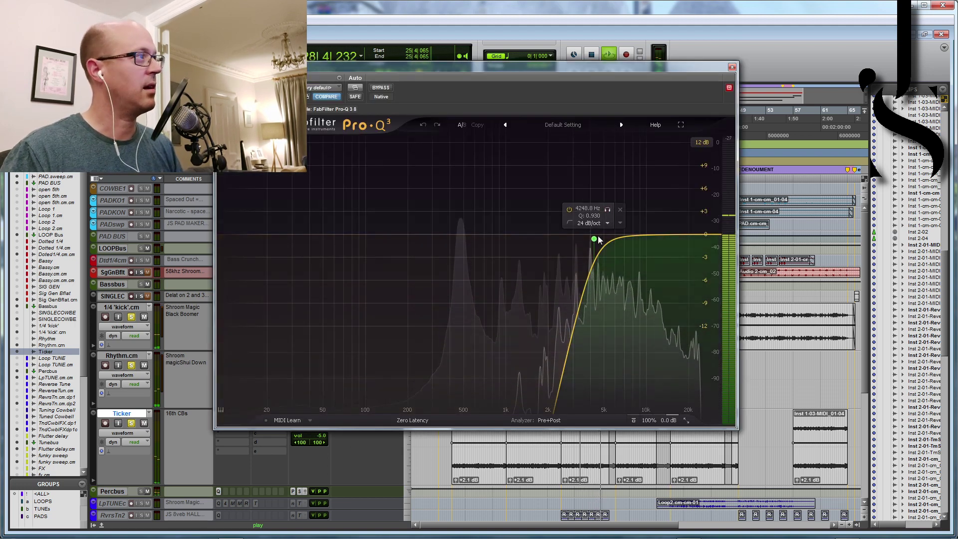
{"action": "left_click", "coordinate": [732, 66]}
{"action": "key", "text": "space"}
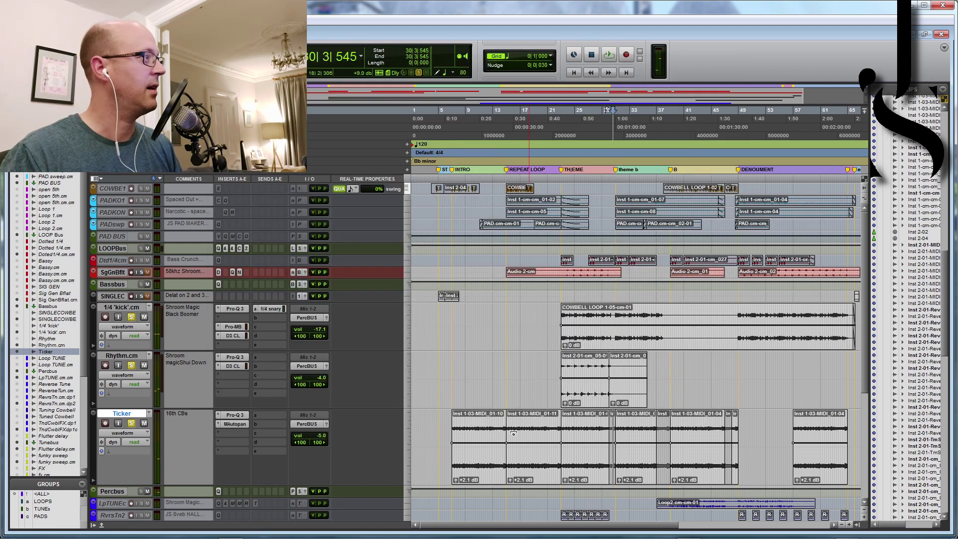
Step: Audition the Ticker clip from bar 23 without the other soloed tracks, comparing the MAutopan bypass, and close the plug-in
{"action": "left_click", "coordinate": [572, 474]}
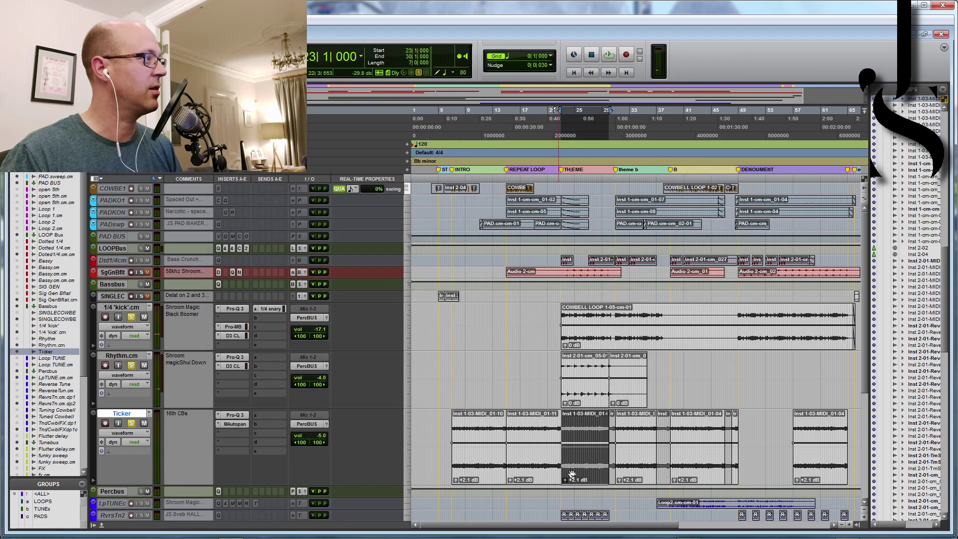
{"action": "left_click", "coordinate": [233, 422]}
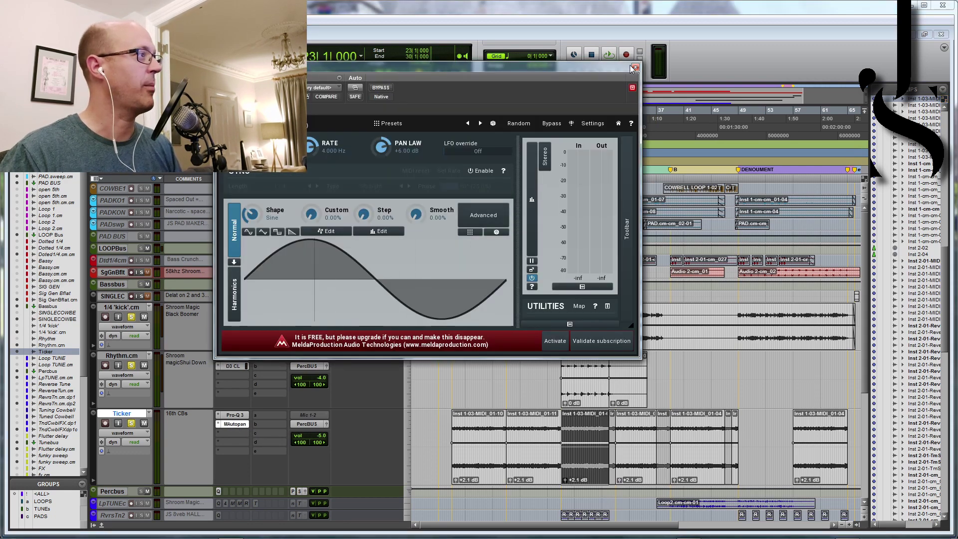
{"action": "left_click", "coordinate": [129, 366]}
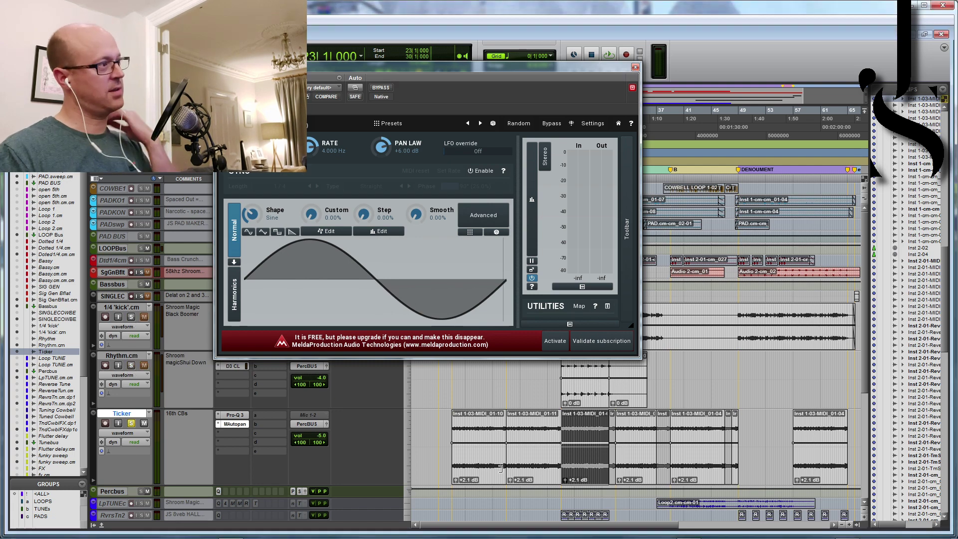
{"action": "key", "text": "space"}
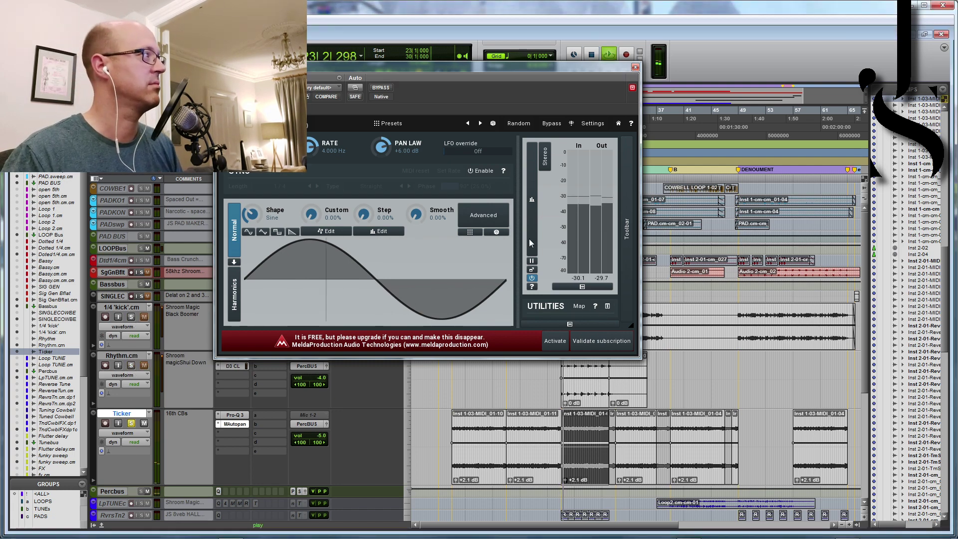
{"action": "left_click", "coordinate": [383, 88]}
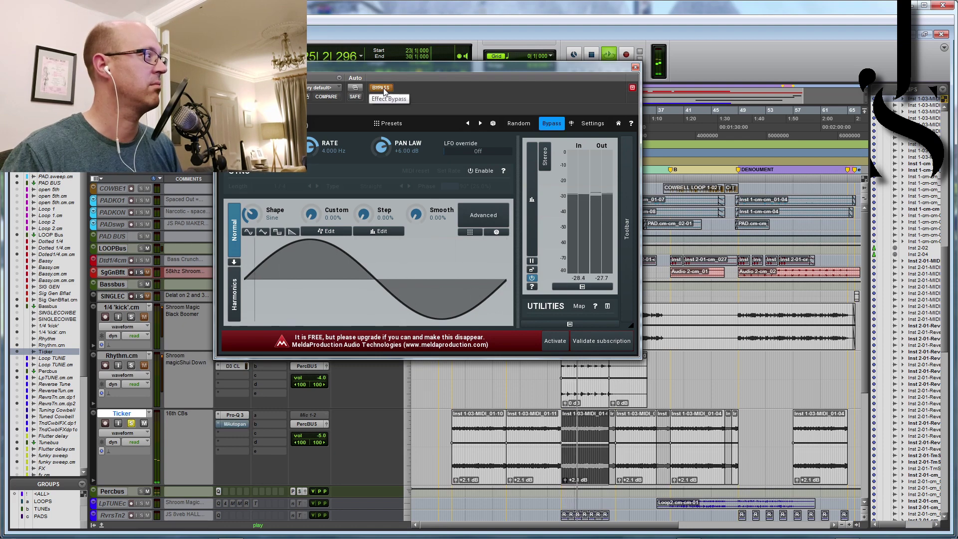
{"action": "left_click", "coordinate": [383, 88]}
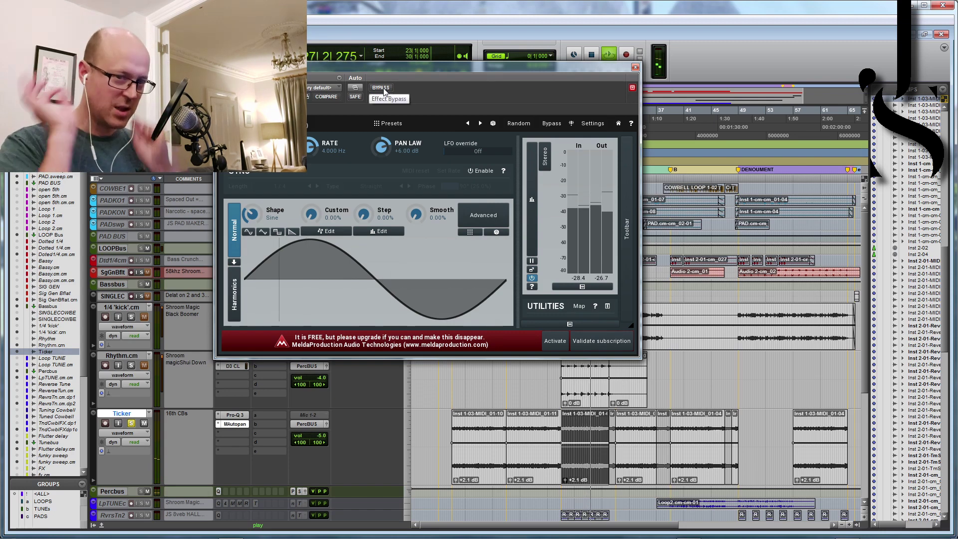
{"action": "key", "text": "space"}
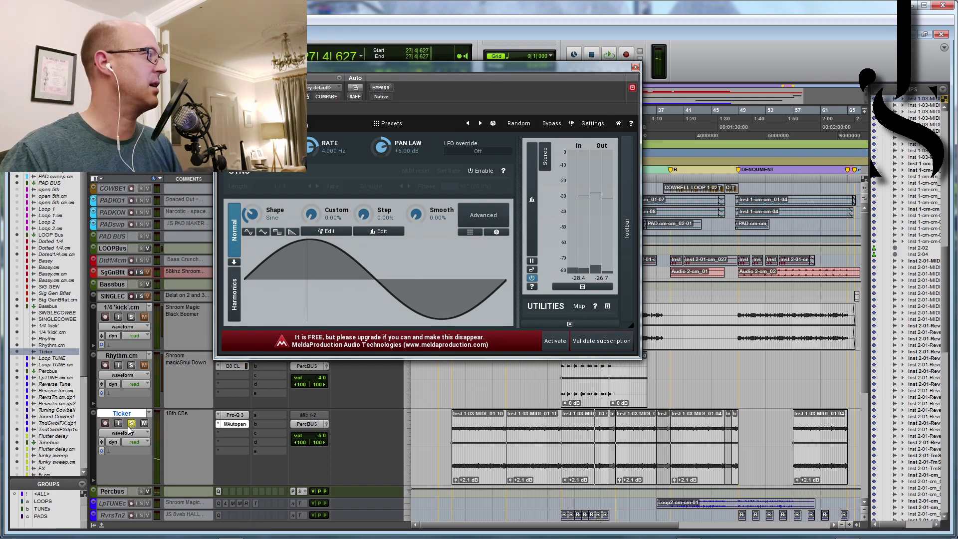
{"action": "left_click", "coordinate": [635, 68]}
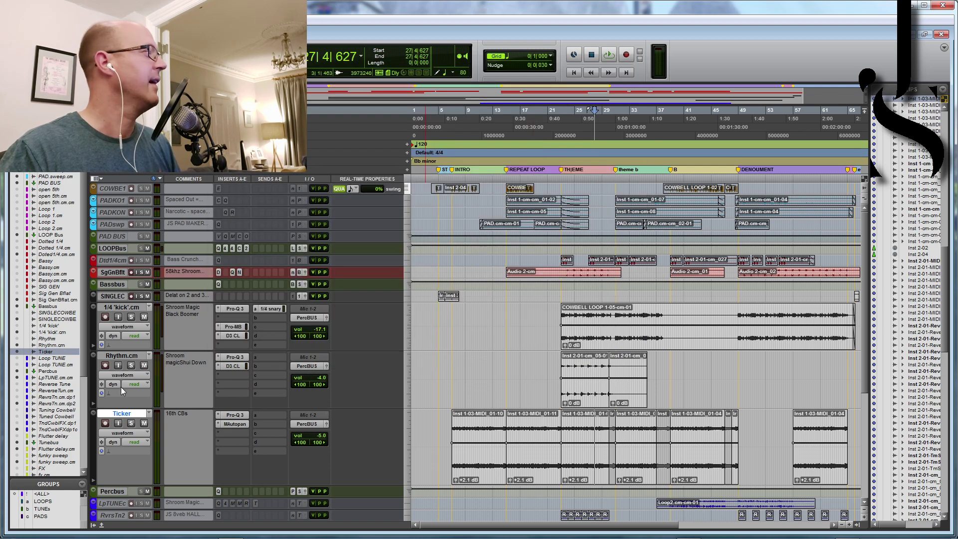
Step: Make the 1/4 'kick'.cm, Rhythm.cm and Ticker tracks inactive together
{"action": "left_click", "coordinate": [120, 305], "text": "shift"}
{"action": "right_click", "coordinate": [122, 306]}
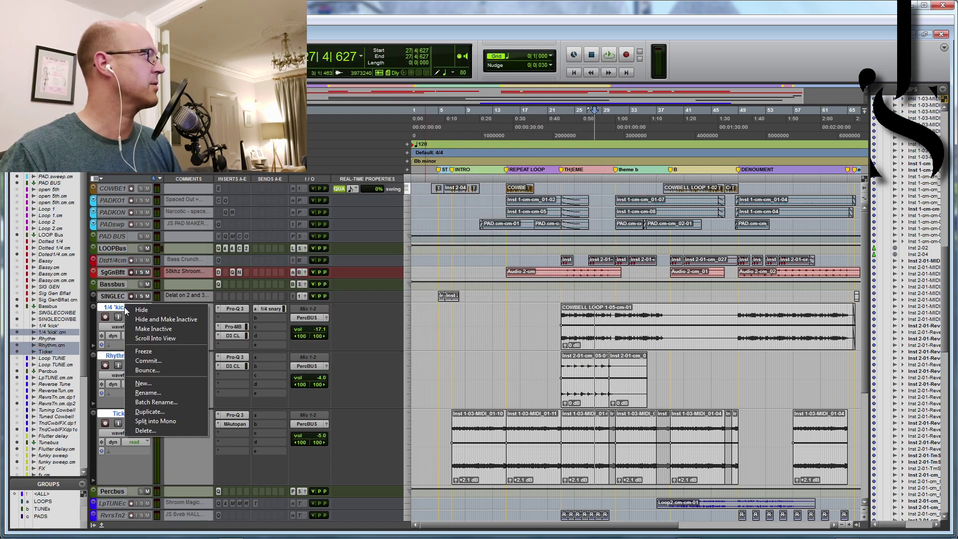
{"action": "left_click", "coordinate": [160, 328]}
Step: Make the seven effects tracks from the flutter delay through Riser.cm.cm active together and increase the height of Sizzle fx.cm
{"action": "scroll", "coordinate": [520, 394], "scroll_direction": "down", "scroll_amount": 5}
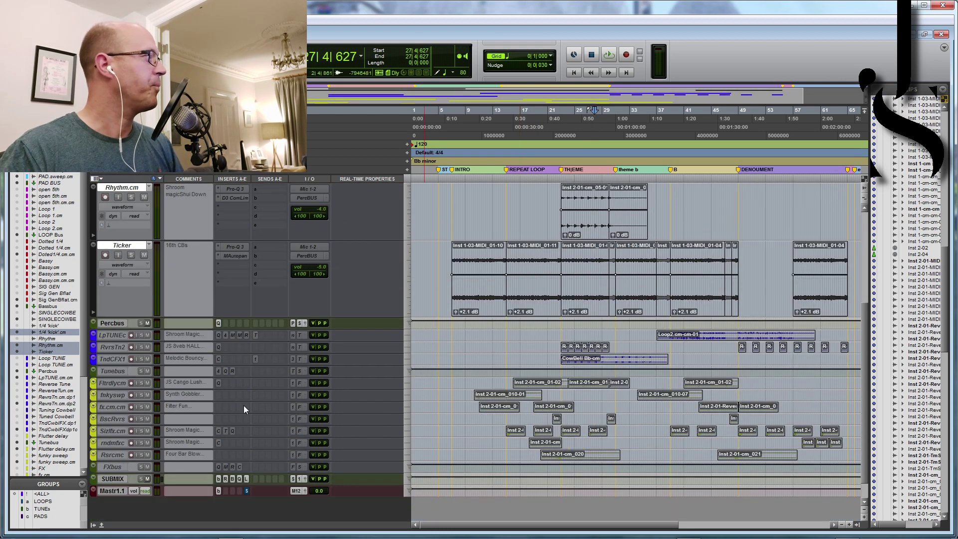
{"action": "left_click", "coordinate": [113, 383]}
{"action": "left_click", "coordinate": [112, 454], "text": "shift"}
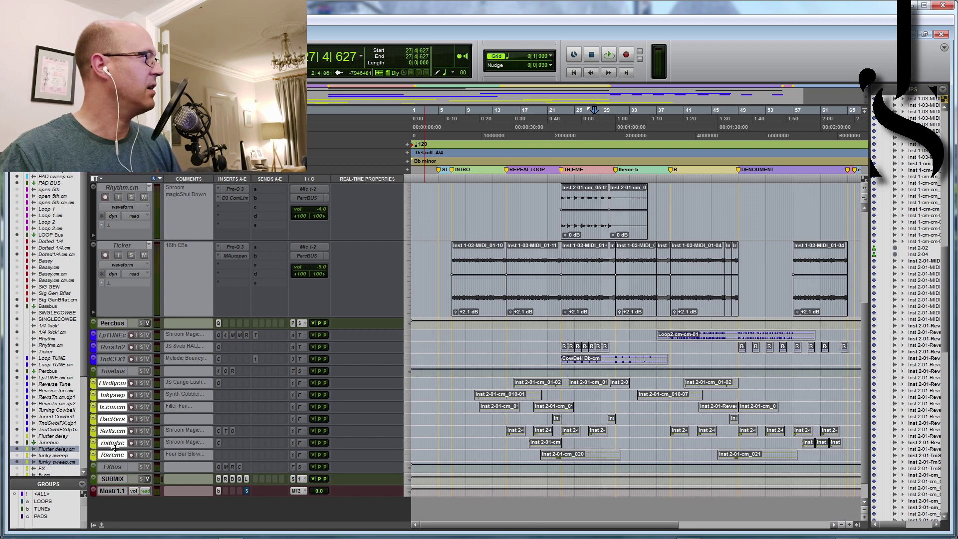
{"action": "left_click_drag", "start_coordinate": [119, 441], "coordinate": [120, 468]}
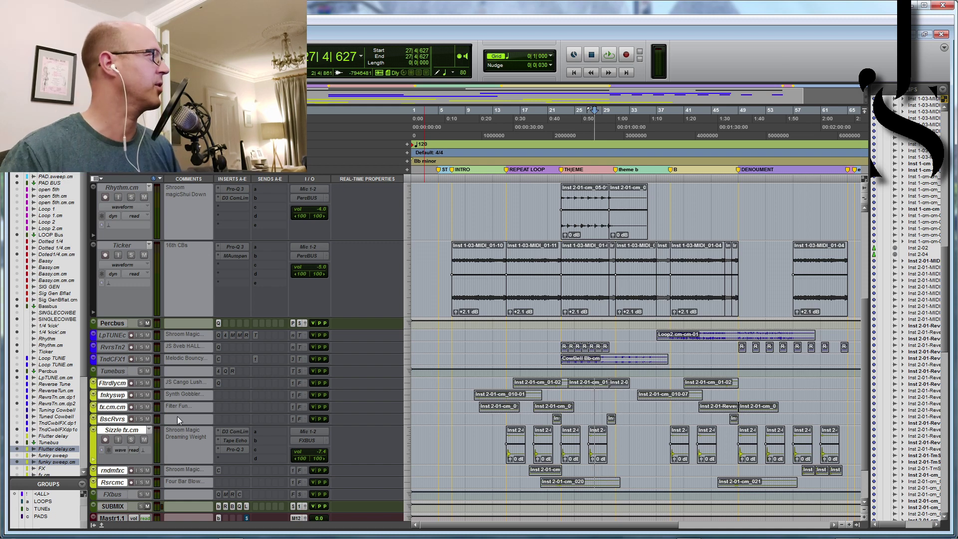
{"action": "right_click", "coordinate": [113, 380]}
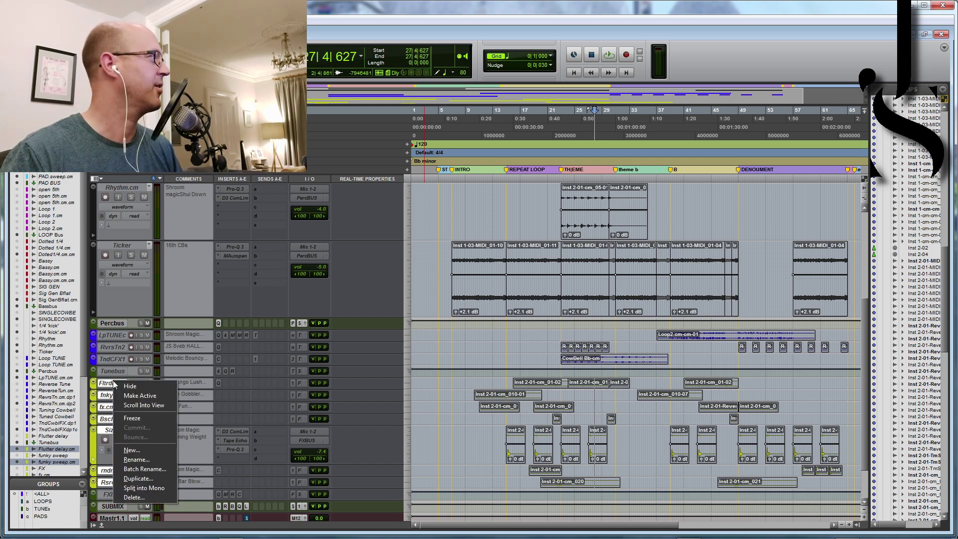
{"action": "left_click", "coordinate": [140, 394]}
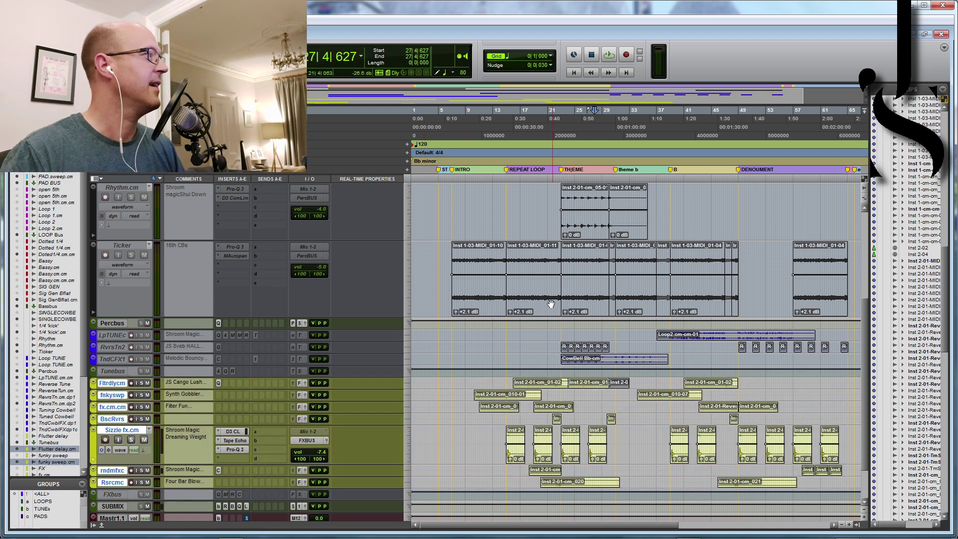
Step: Audition the soloed effects tracks together over the range from about bar 15 to bar 28, and stop playback
{"action": "scroll", "coordinate": [509, 176], "scroll_direction": "down", "scroll_amount": 3}
{"action": "left_click_drag", "start_coordinate": [507, 184], "coordinate": [597, 186]}
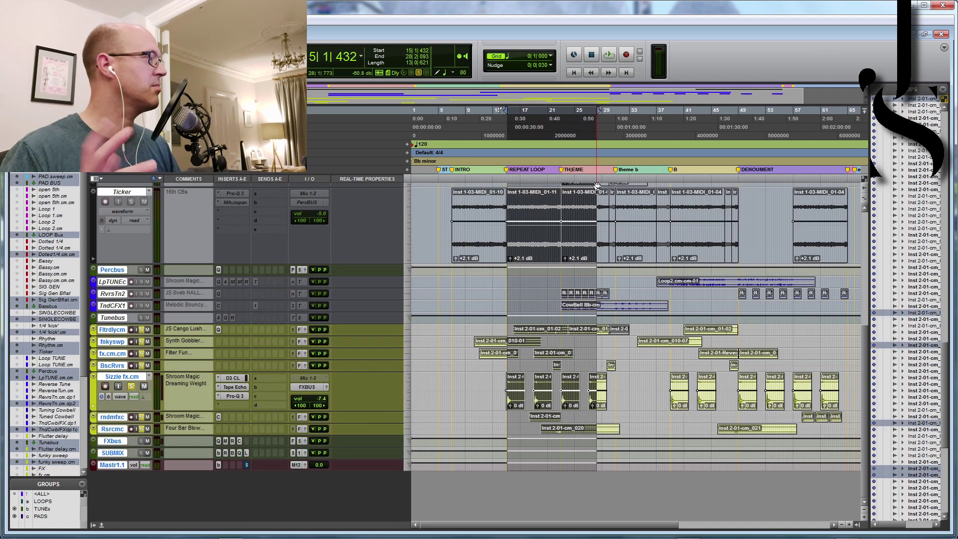
{"action": "key", "text": "space"}
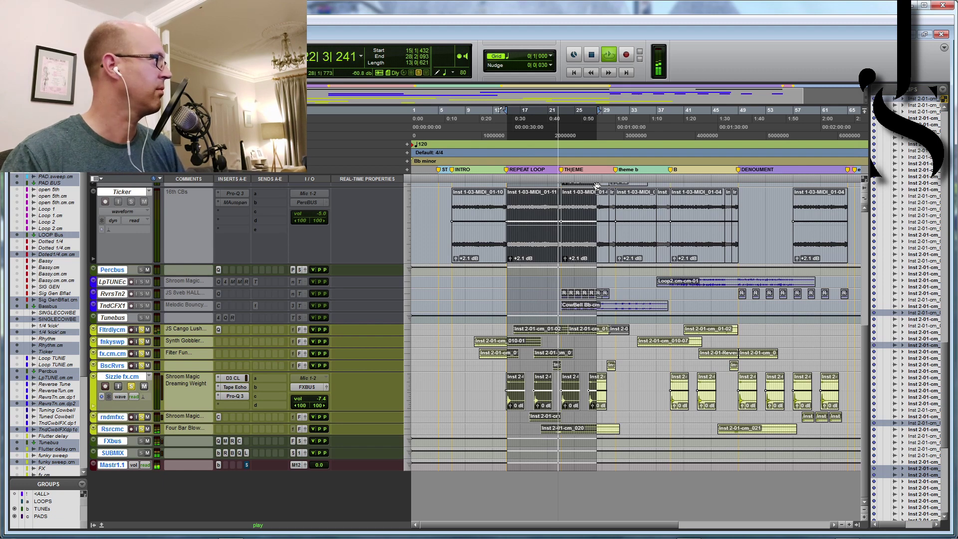
{"action": "key", "text": "space"}
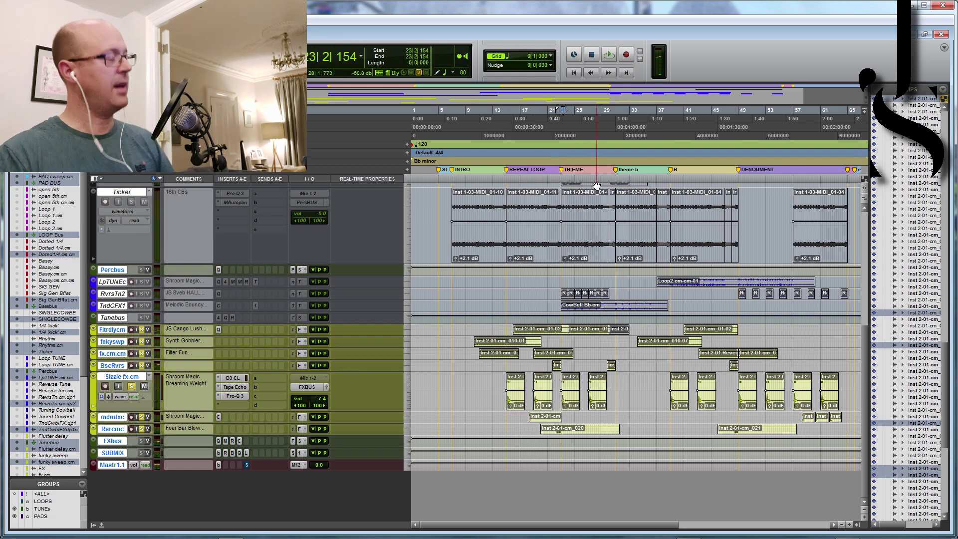
Step: Increase the height of the Riser.cm.cm track and audition the short source clip on the Riser track around bar 5
{"action": "left_click", "coordinate": [116, 430]}
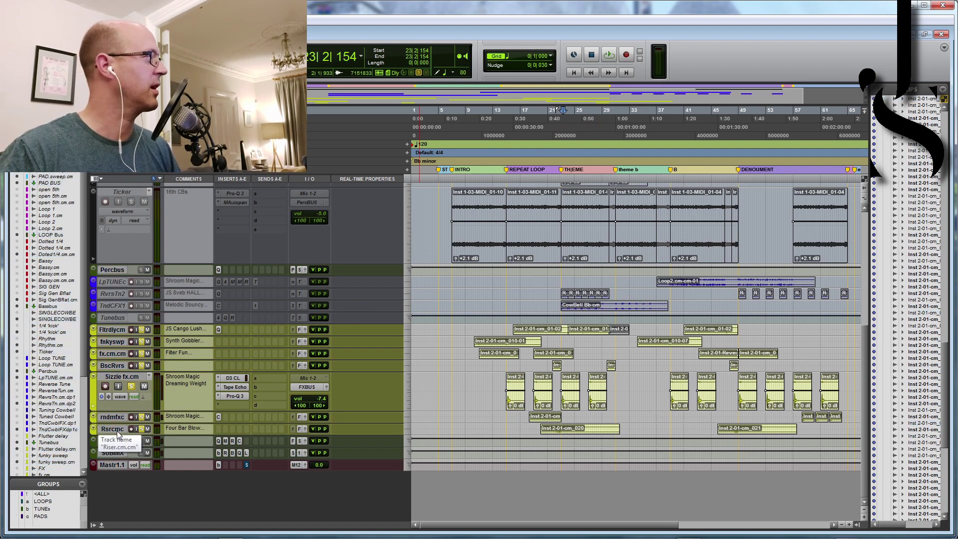
{"action": "left_click_drag", "start_coordinate": [117, 433], "coordinate": [116, 457]}
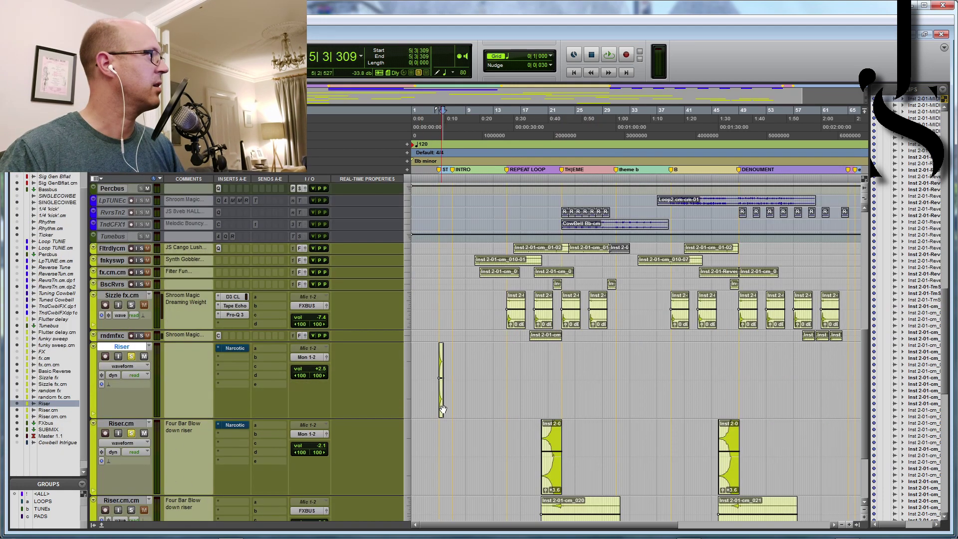
{"action": "left_click", "coordinate": [443, 409]}
{"action": "key", "text": "space"}
{"action": "key", "text": "space"}
Step: Inspect the Reverb and Spaced Out modules in the Riser track's Narcotic insert, close the plug-in, and replay the source clip
{"action": "left_click", "coordinate": [234, 348]}
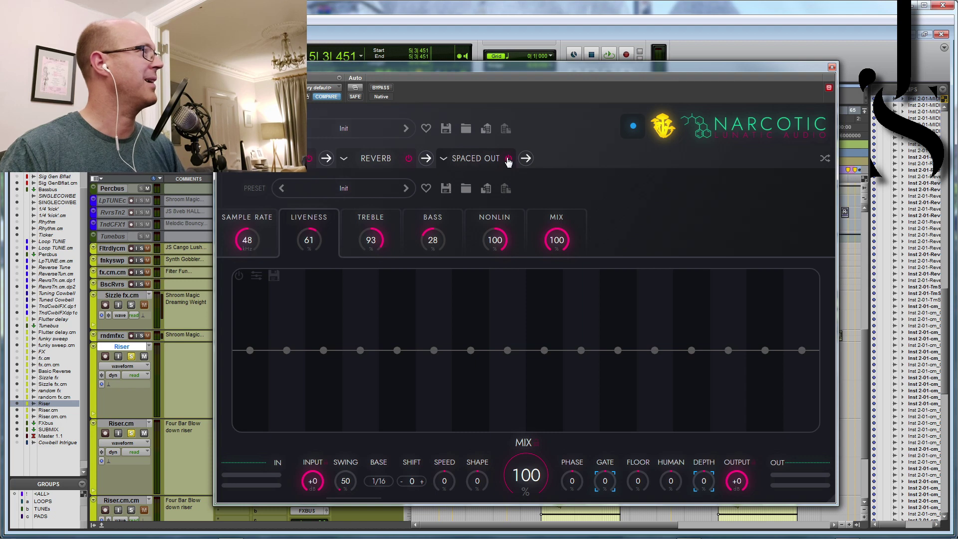
{"action": "left_click_drag", "start_coordinate": [534, 74], "coordinate": [427, 70]}
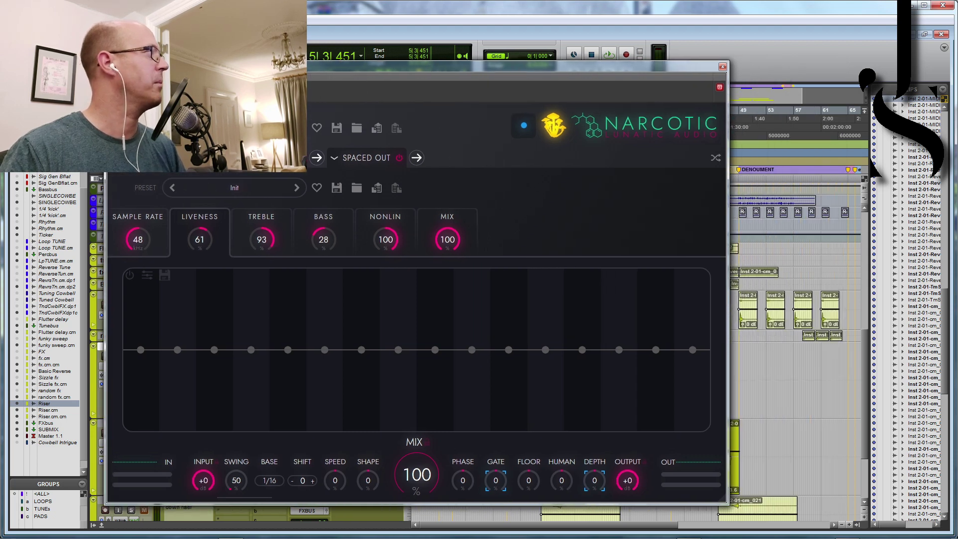
{"action": "left_click", "coordinate": [722, 66]}
{"action": "left_click", "coordinate": [442, 413]}
{"action": "key", "text": "space"}
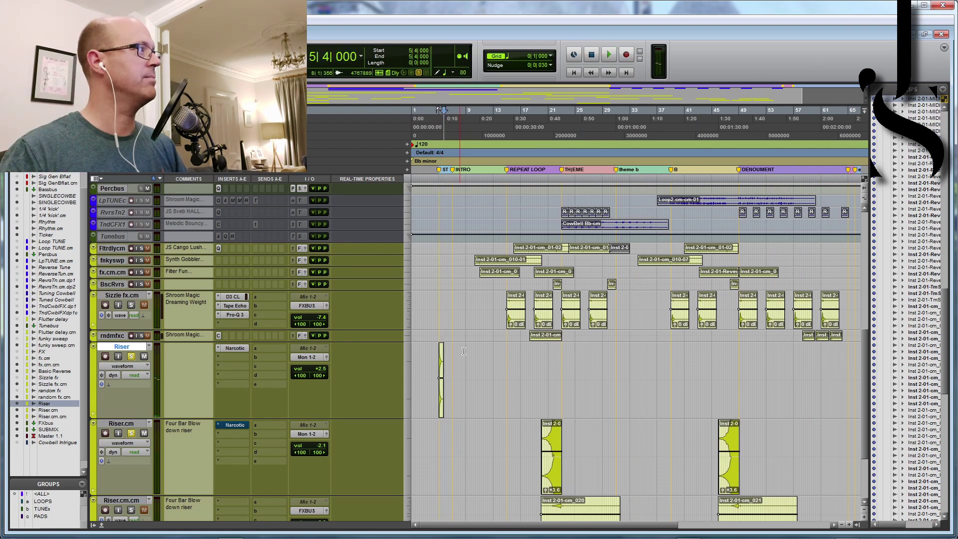
{"action": "left_click", "coordinate": [455, 118]}
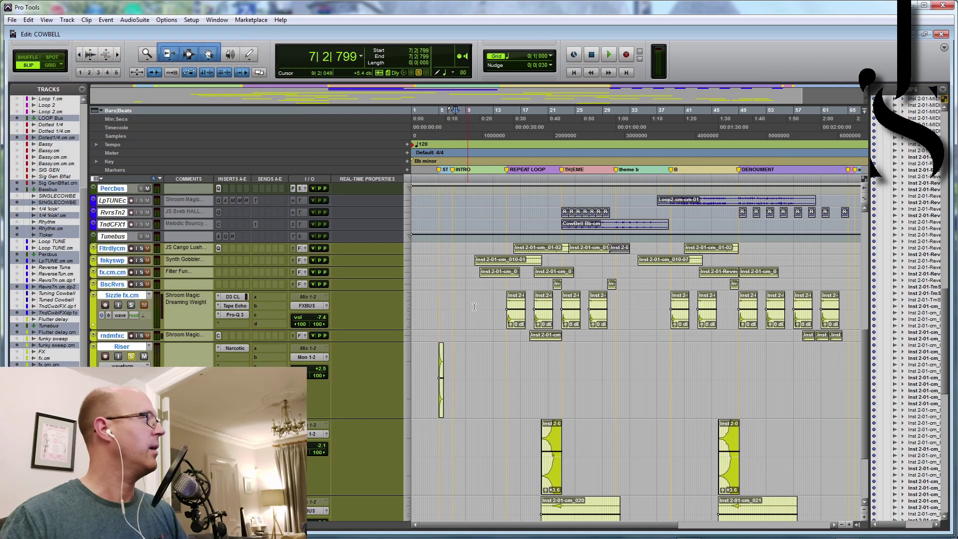
Step: Hide the Riser track and audition the first clip on Riser.cm from bar 20
{"action": "left_click", "coordinate": [131, 349]}
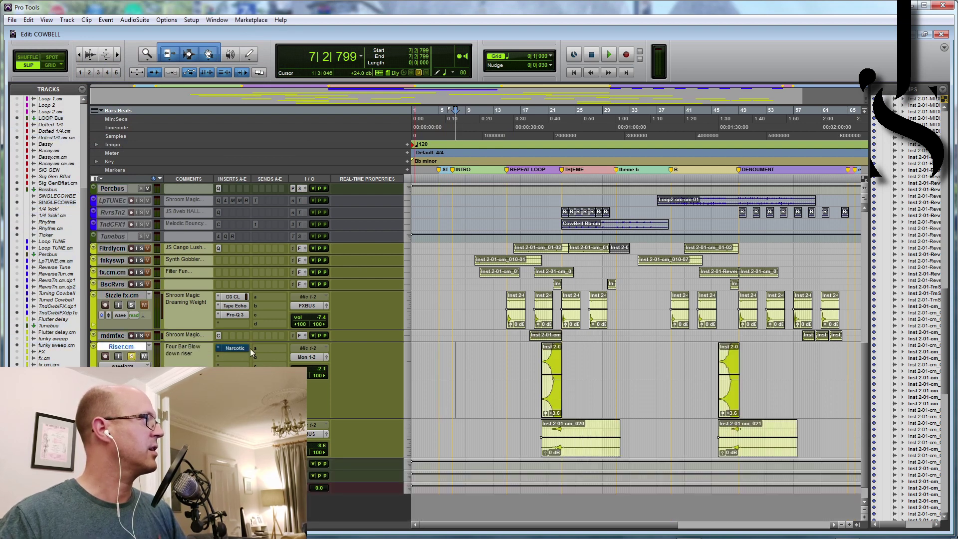
{"action": "left_click", "coordinate": [552, 406]}
{"action": "key", "text": "space"}
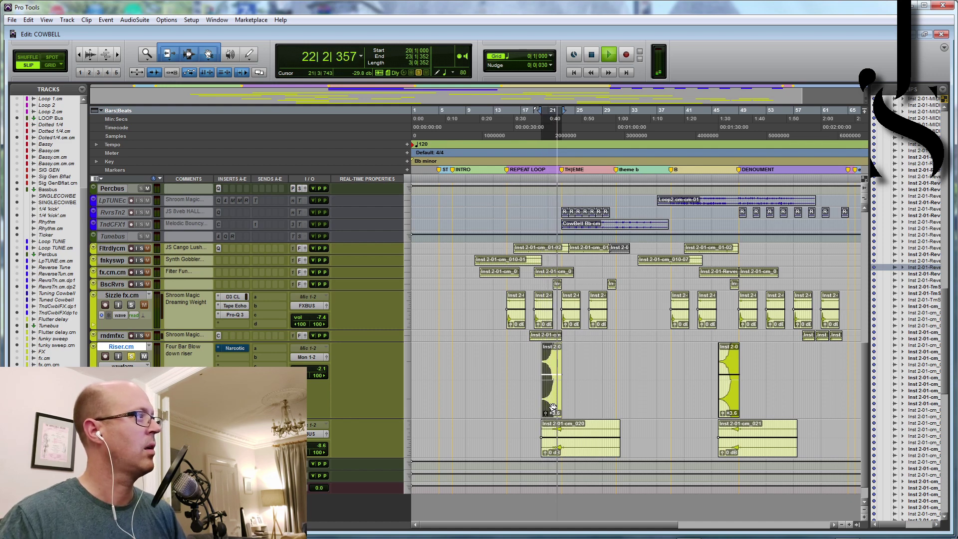
{"action": "key", "text": "space"}
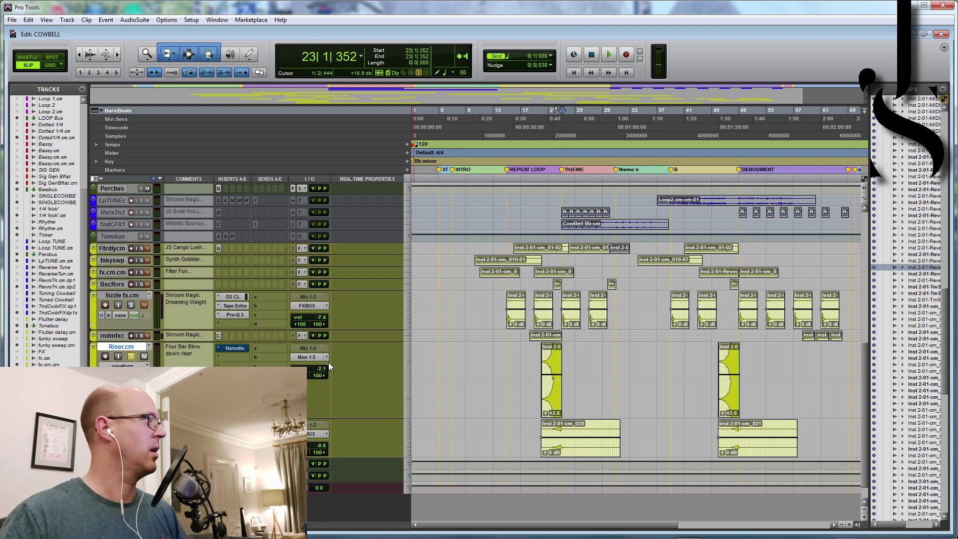
Step: Replay the first Riser.cm clip, inspect the Four Bar Blow Down preset in its Narcotic insert, and close the plug-in
{"action": "left_click", "coordinate": [559, 408], "text": "shift"}
{"action": "key", "text": "space"}
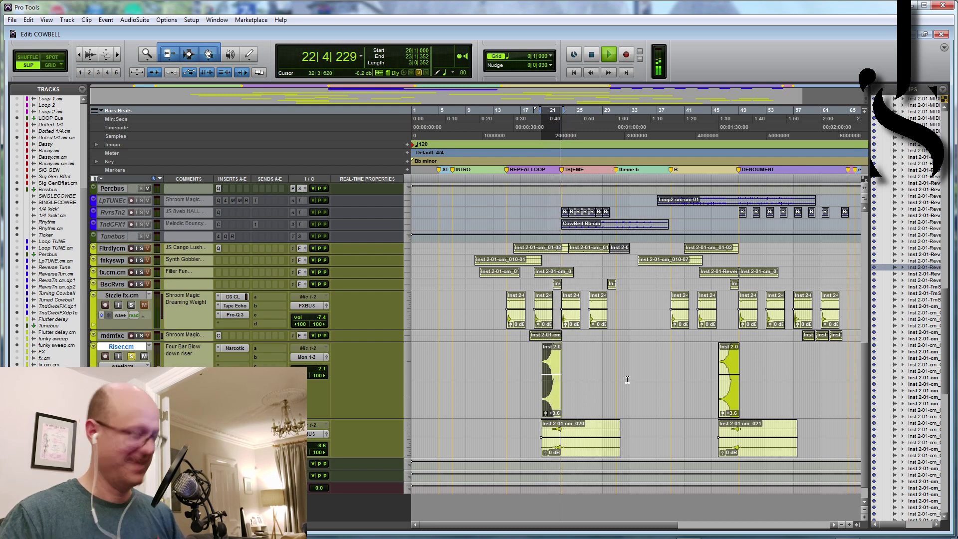
{"action": "key", "text": "space"}
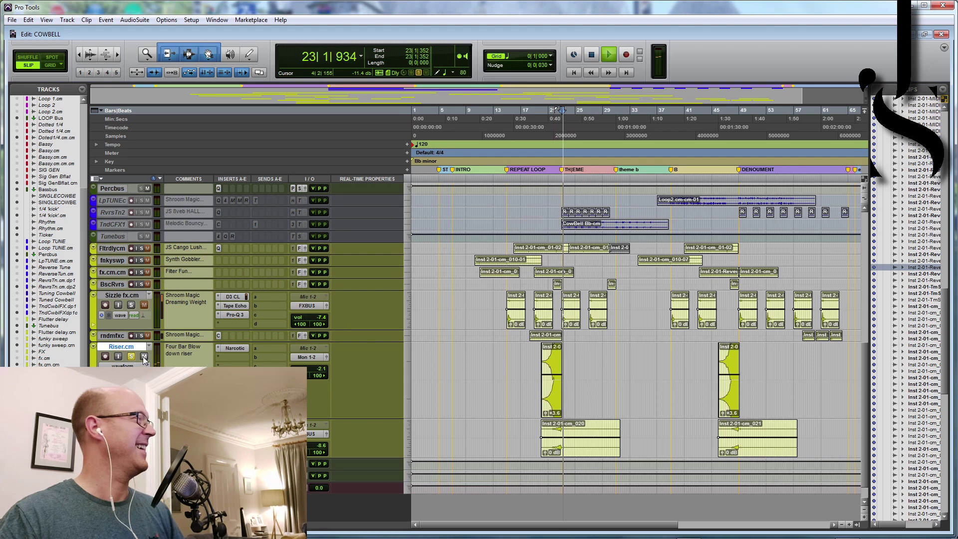
{"action": "left_click", "coordinate": [242, 348]}
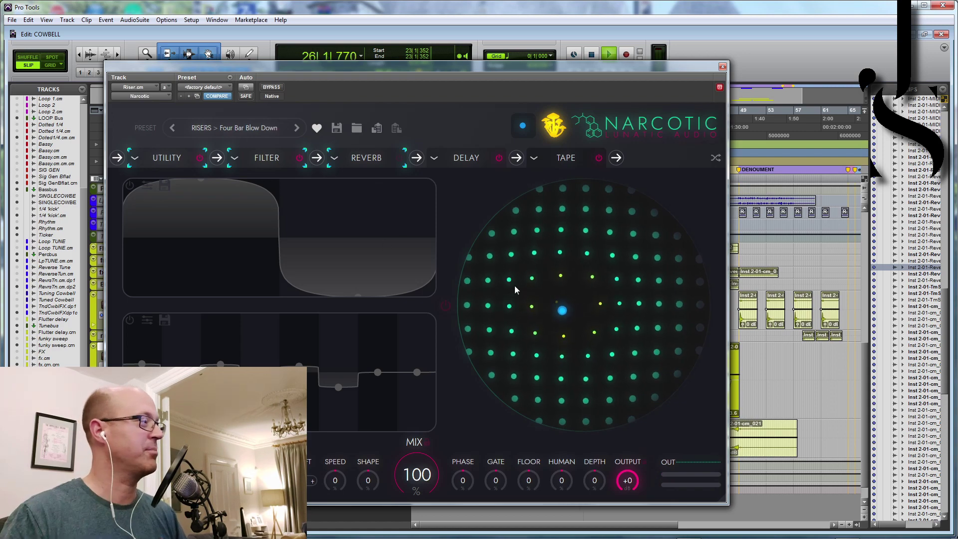
{"action": "left_click", "coordinate": [722, 67]}
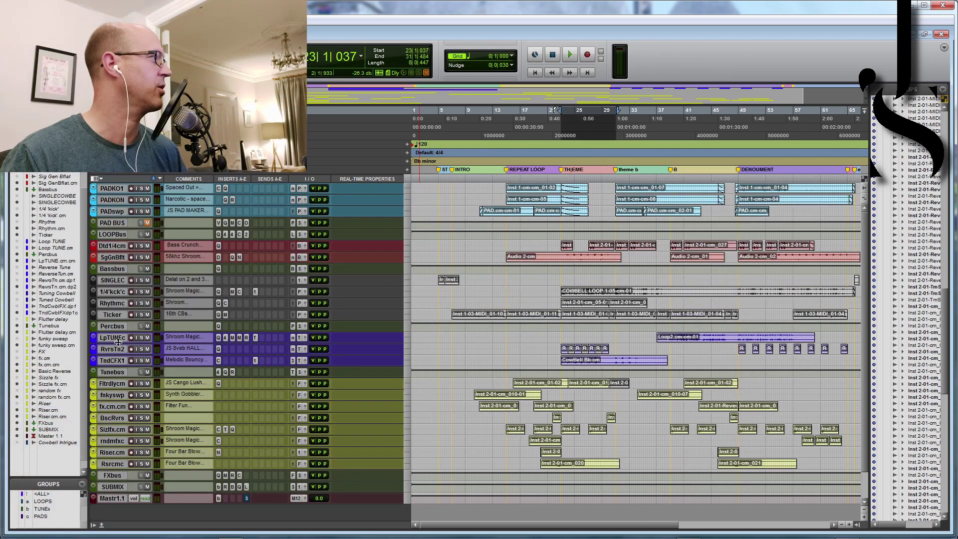
Step: Increase the height of the Reverse Tune track and audition its clip at bar 29
{"action": "key", "text": "ctrl+Down"}
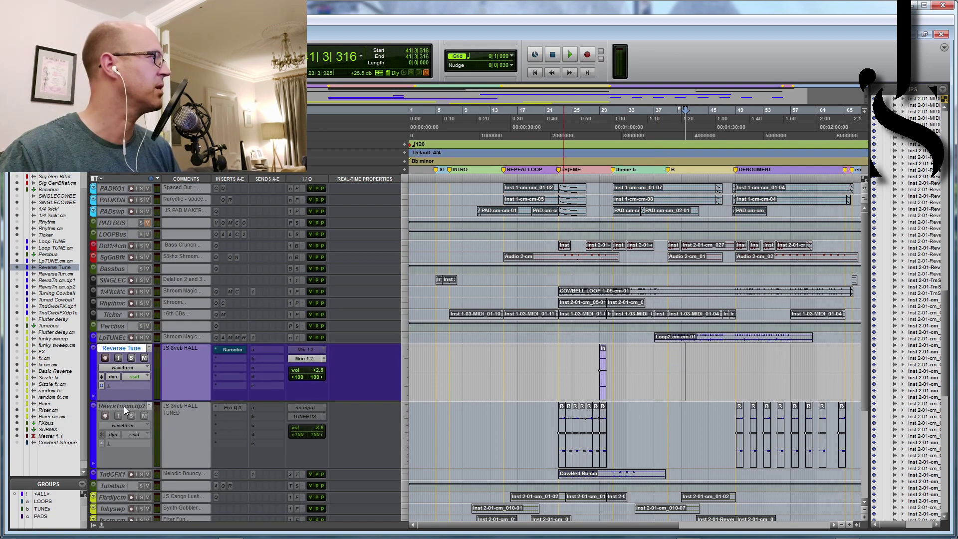
{"action": "left_click", "coordinate": [603, 397]}
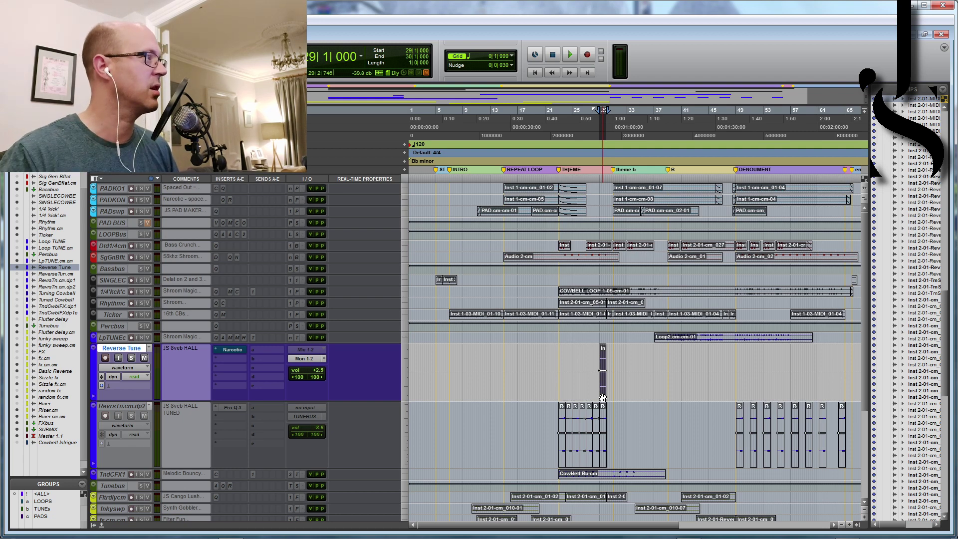
{"action": "key", "text": "space"}
{"action": "key", "text": "space"}
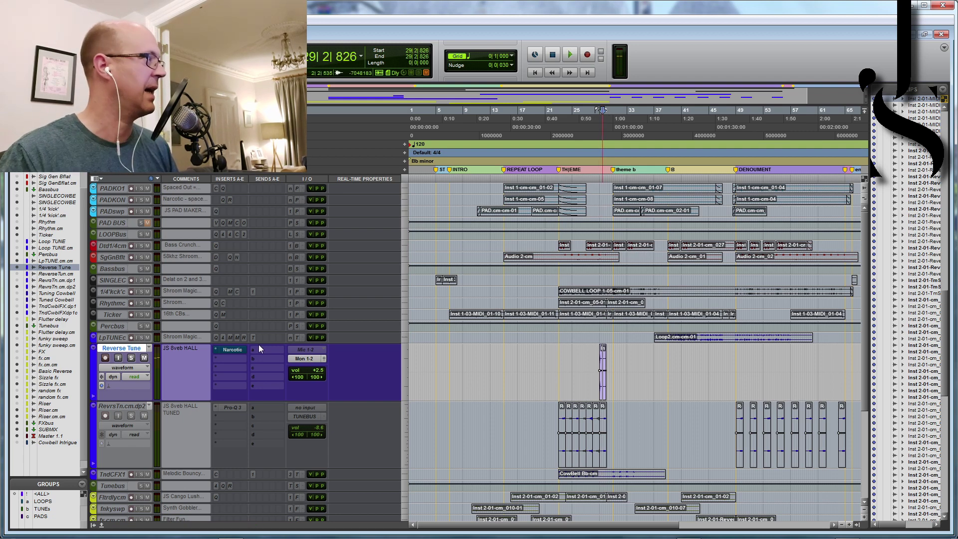
Step: Continue playback on Reverse Tune, inspect the JS 8veb HALL preset in its Narcotic insert, and close the plug-in
{"action": "key", "text": "space"}
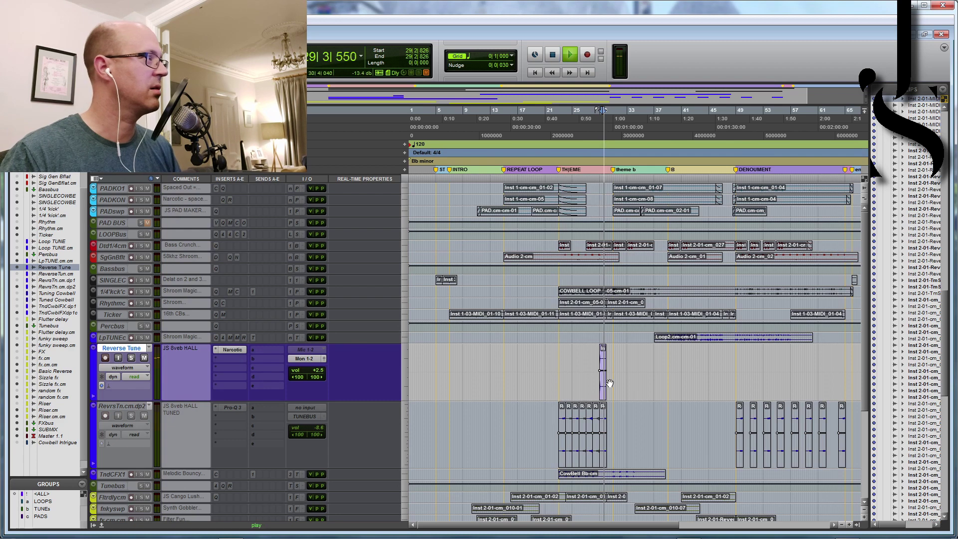
{"action": "left_click", "coordinate": [232, 350]}
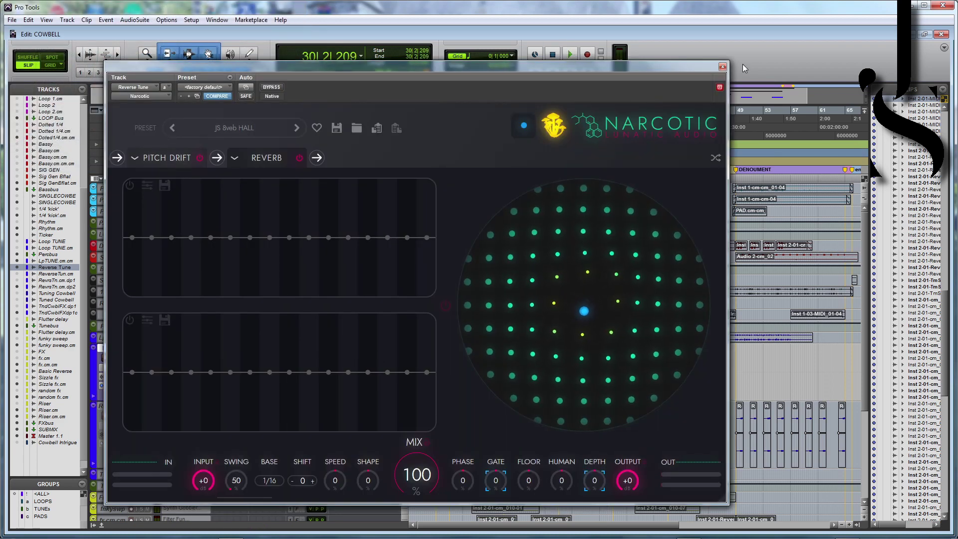
{"action": "left_click", "coordinate": [723, 67]}
Step: Show the ReverseTun.cm track and audition its reversed clip at bar 29
{"action": "left_click", "coordinate": [17, 273]}
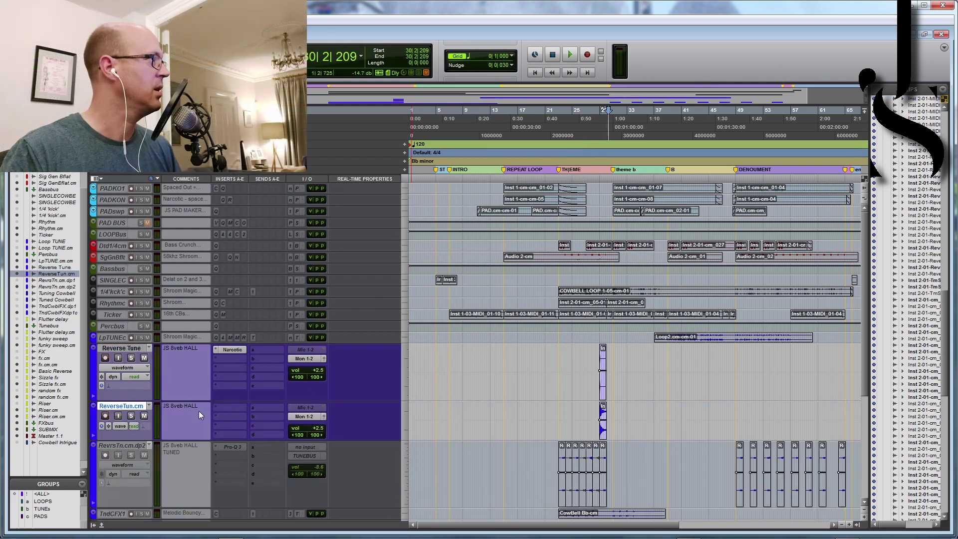
{"action": "left_click", "coordinate": [602, 426]}
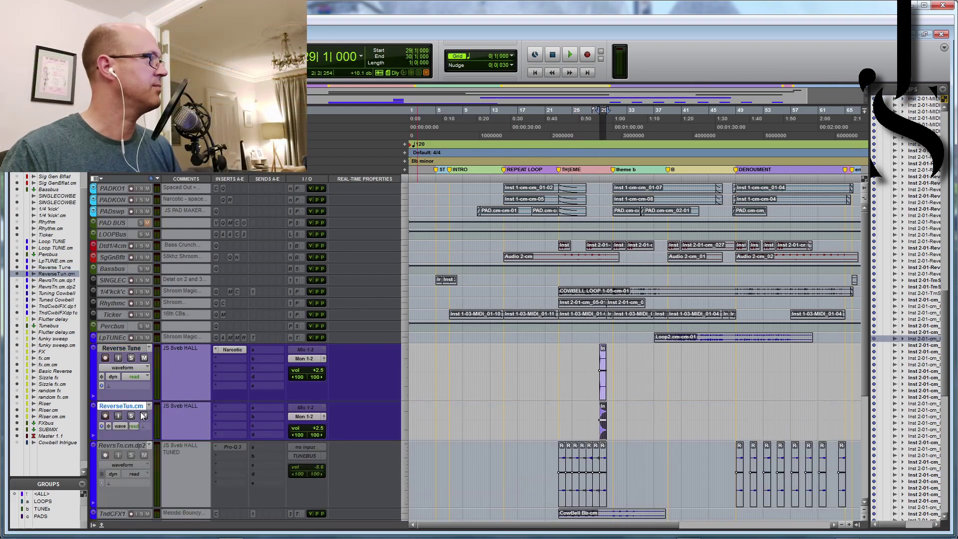
{"action": "key", "text": "space"}
{"action": "key", "text": "space"}
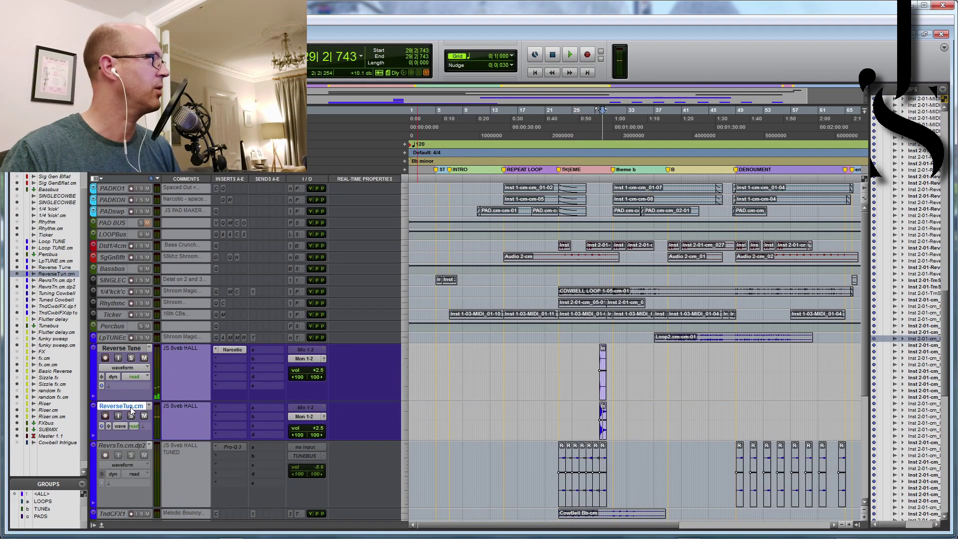
Step: Show the RevrsTn.cm.dp1 track and hide the Reverse Tune and ReverseTun.cm tracks
{"action": "right_click", "coordinate": [65, 280]}
{"action": "left_click", "coordinate": [87, 291]}
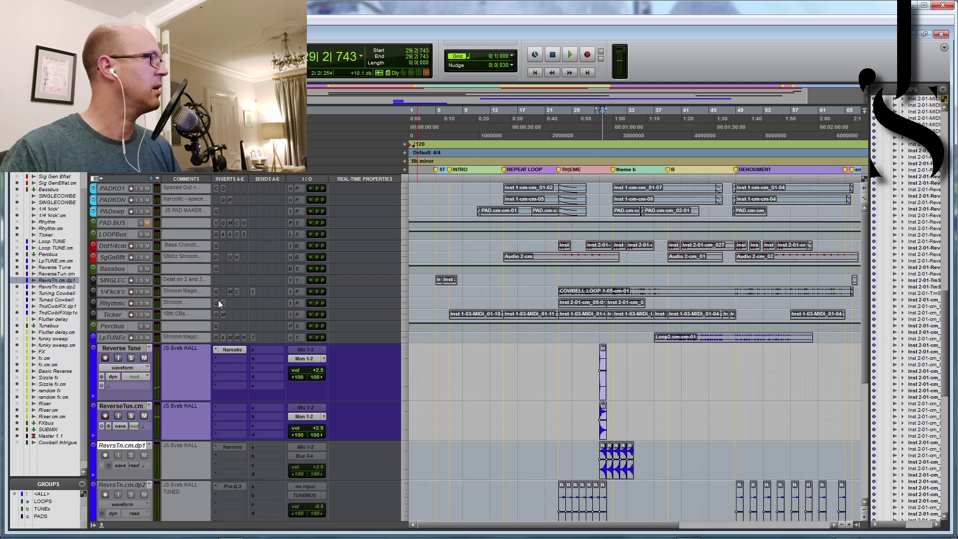
{"action": "left_click", "coordinate": [131, 406]}
{"action": "left_click", "coordinate": [122, 348], "text": "shift"}
{"action": "right_click", "coordinate": [131, 350]}
{"action": "left_click", "coordinate": [151, 360]}
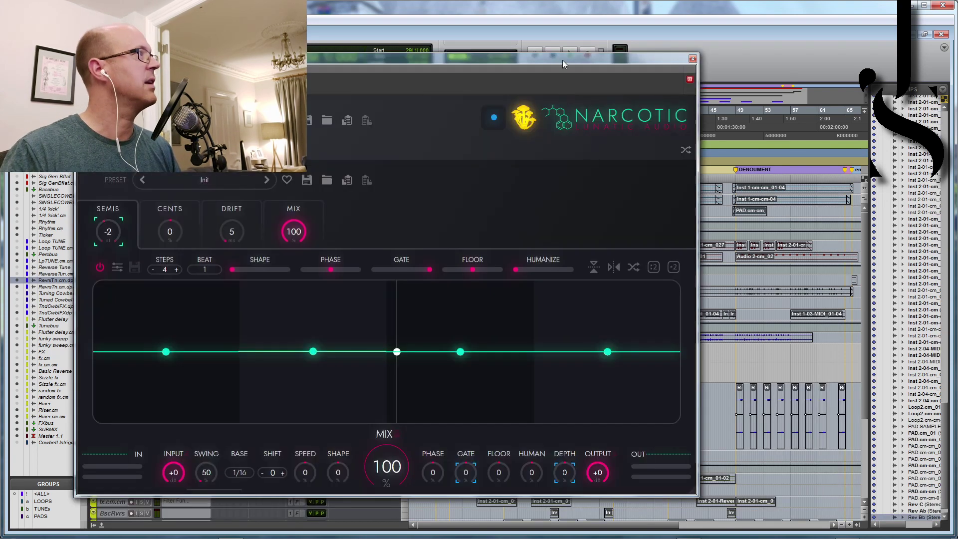
Step: Examine the Semis pitch control in the RevrsTn.cm.dp1 Narcotic insert while playing the clips from bar 30, and close the plug-in
{"action": "left_click_drag", "start_coordinate": [562, 60], "coordinate": [493, 52]}
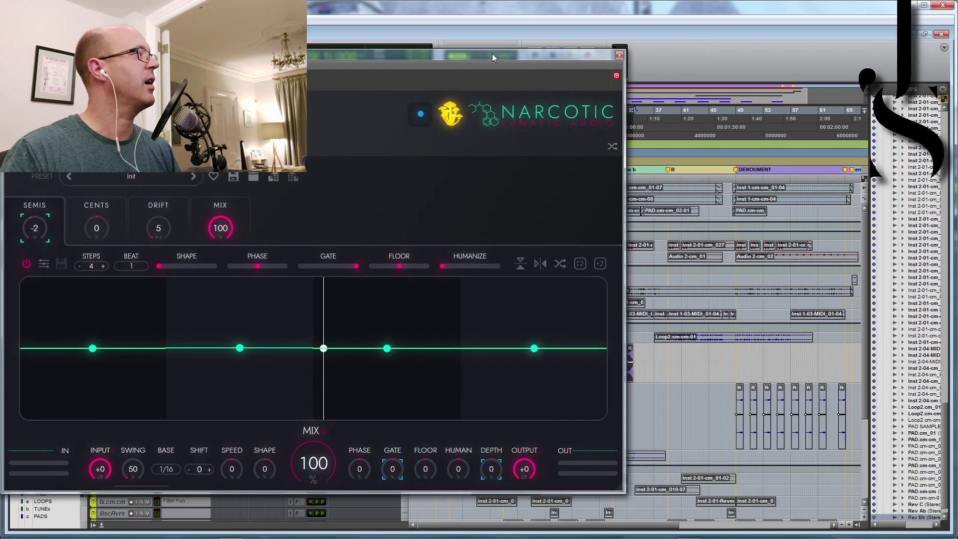
{"action": "left_click_drag", "start_coordinate": [596, 60], "coordinate": [523, 70]}
{"action": "left_click_drag", "start_coordinate": [415, 61], "coordinate": [566, 69]}
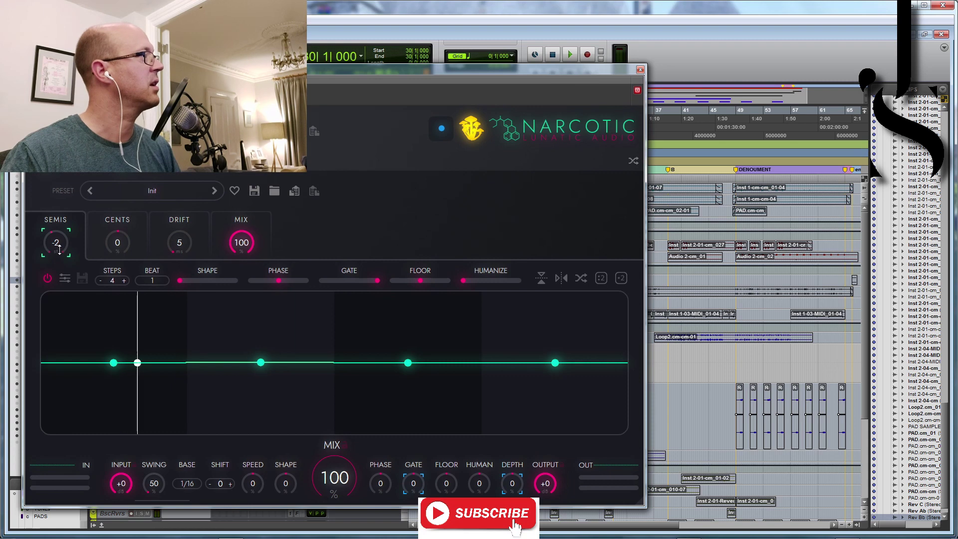
{"action": "left_click_drag", "start_coordinate": [58, 256], "coordinate": [58, 265]}
{"action": "left_click", "coordinate": [573, 55]}
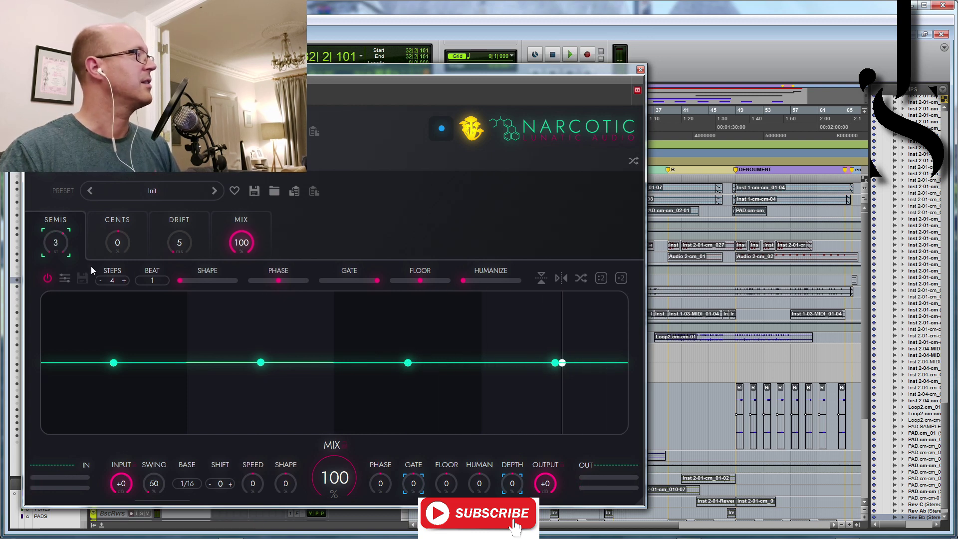
{"action": "left_click", "coordinate": [640, 69]}
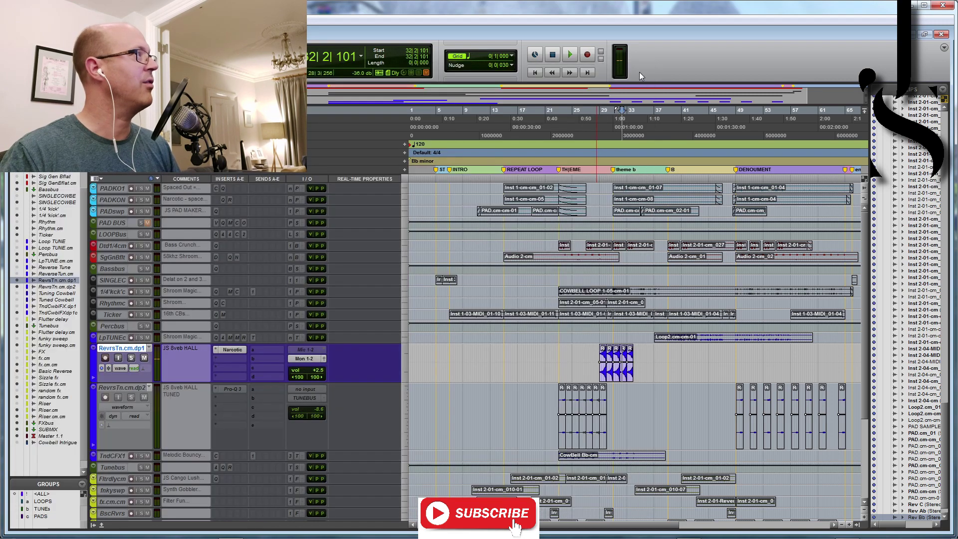
Step: In the RevrsTn.cm.dp1 Narcotic insert, set the Semis sequencer to 5 steps, raising the second and fourth steps and lowering the third and fifth
{"action": "left_click", "coordinate": [231, 349]}
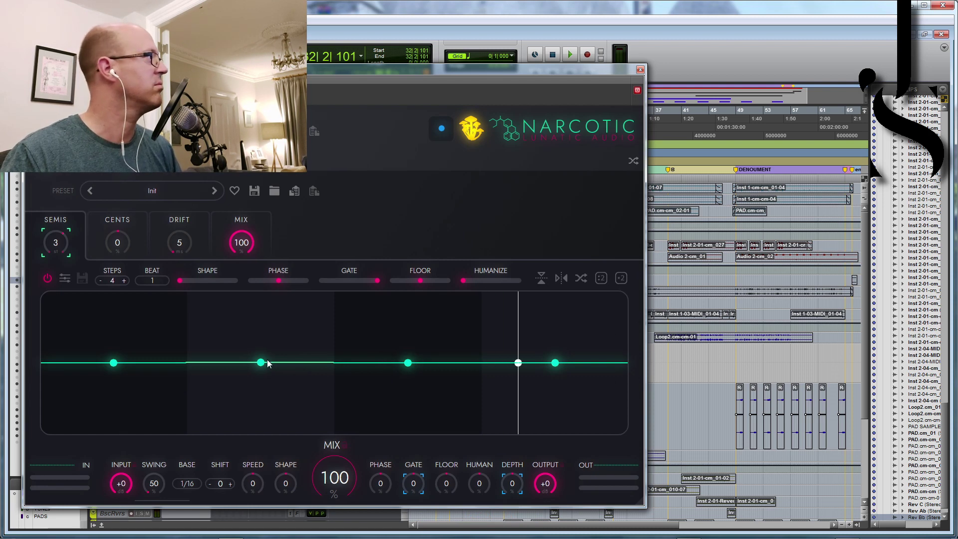
{"action": "left_click", "coordinate": [124, 281]}
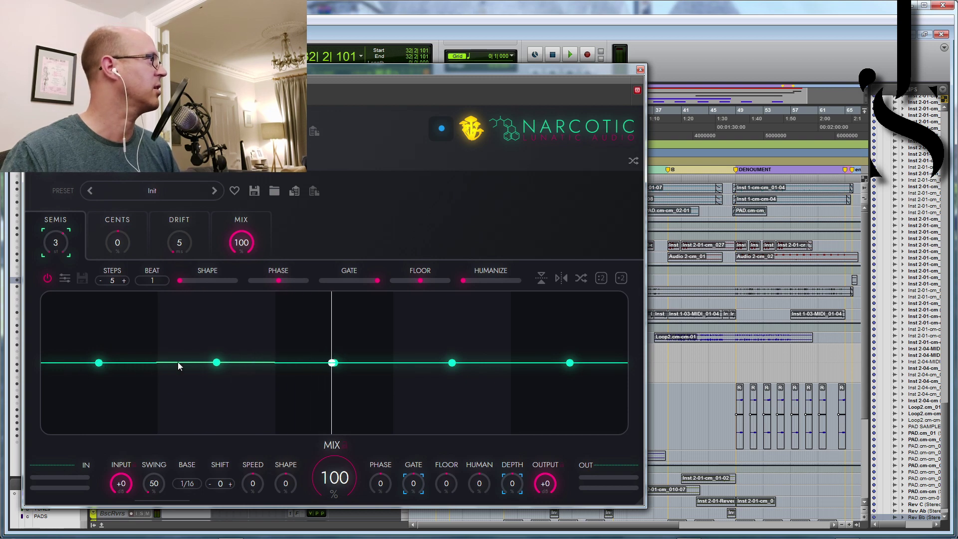
{"action": "left_click_drag", "start_coordinate": [216, 363], "coordinate": [217, 350]}
{"action": "left_click_drag", "start_coordinate": [335, 362], "coordinate": [334, 373]}
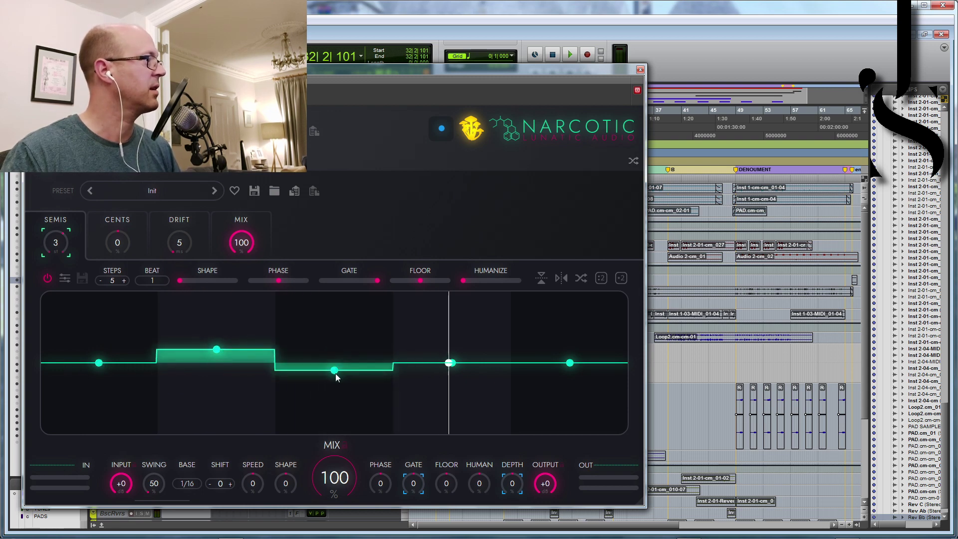
{"action": "left_click_drag", "start_coordinate": [452, 363], "coordinate": [452, 333]}
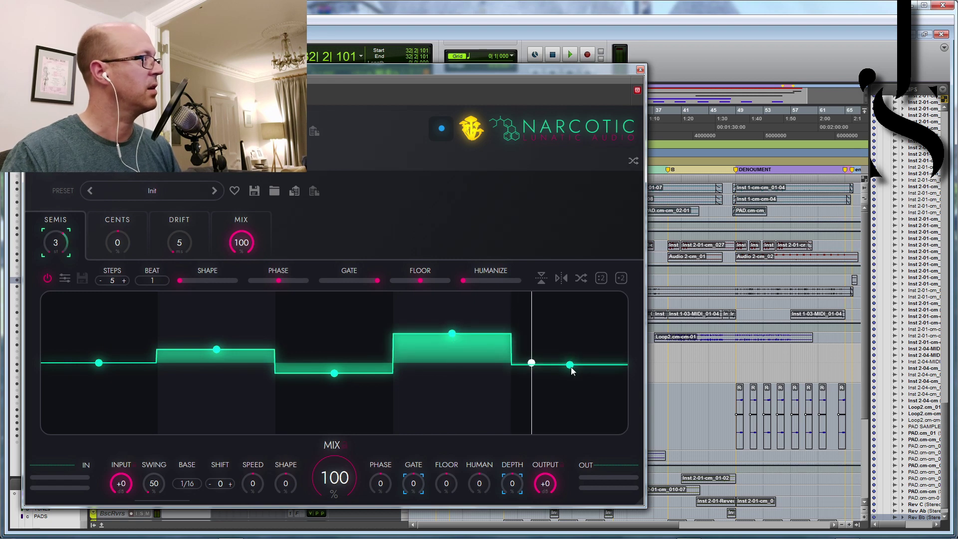
{"action": "left_click_drag", "start_coordinate": [569, 365], "coordinate": [570, 382]}
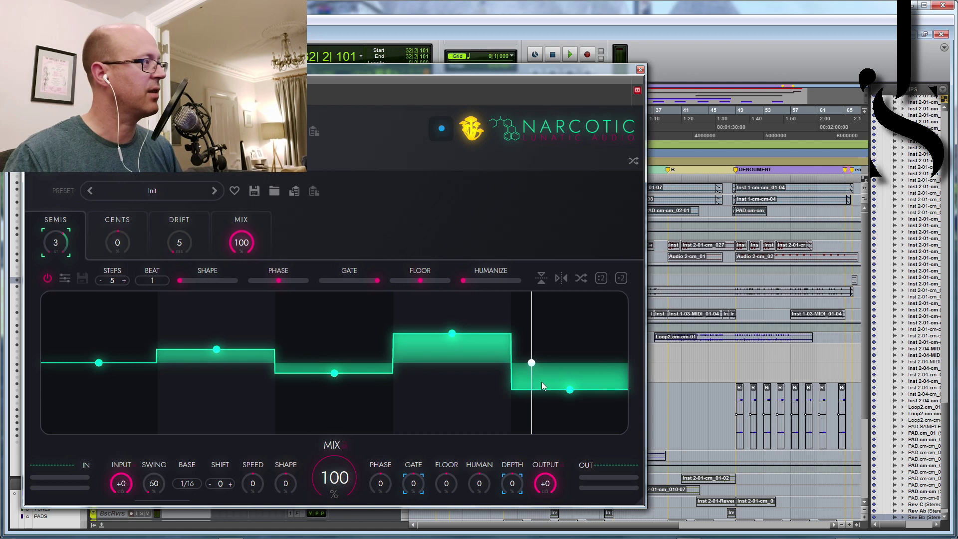
{"action": "left_click_drag", "start_coordinate": [569, 391], "coordinate": [569, 387]}
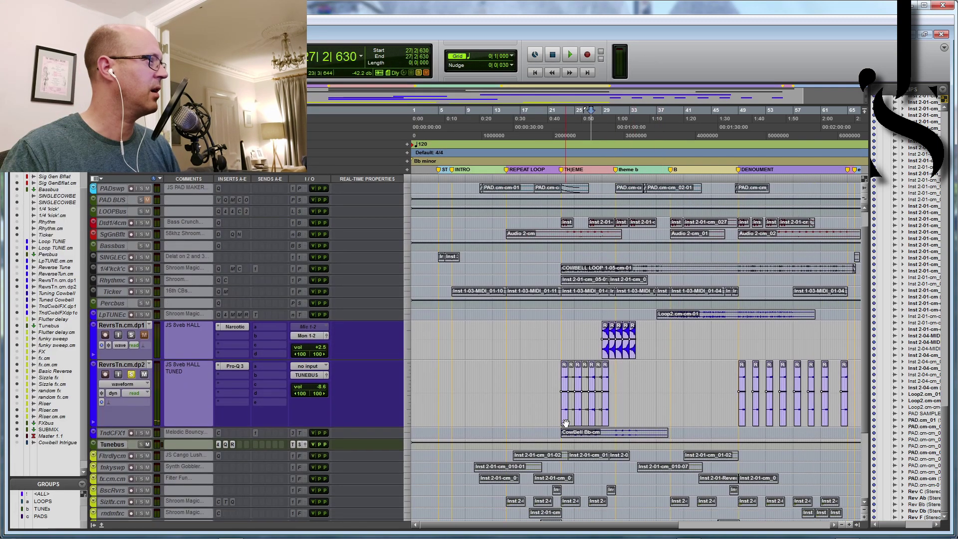
Step: Audition the tuned reversed clips on the RevrsTn.cm.dp2 track at bars 23, 25, 27 and 29
{"action": "left_click", "coordinate": [563, 425]}
{"action": "key", "text": "space"}
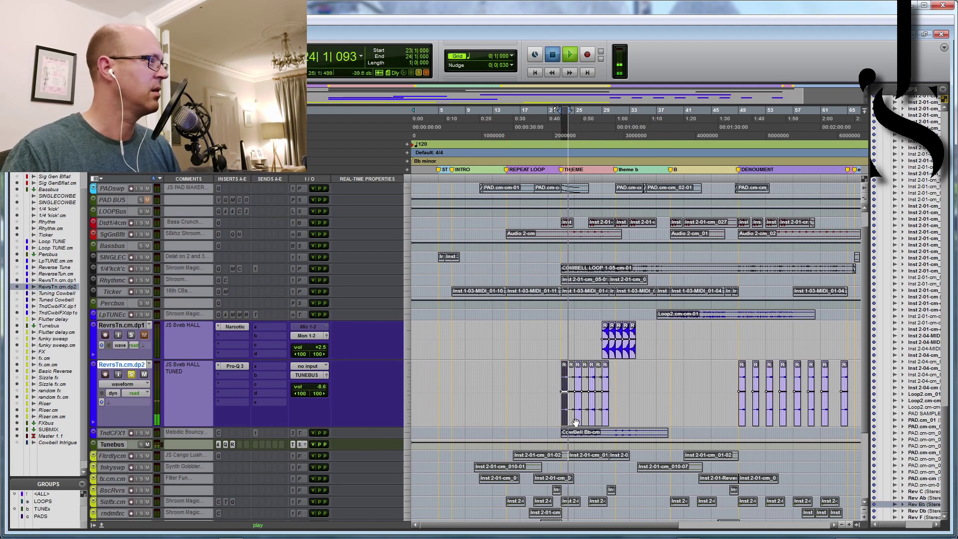
{"action": "left_click", "coordinate": [577, 423]}
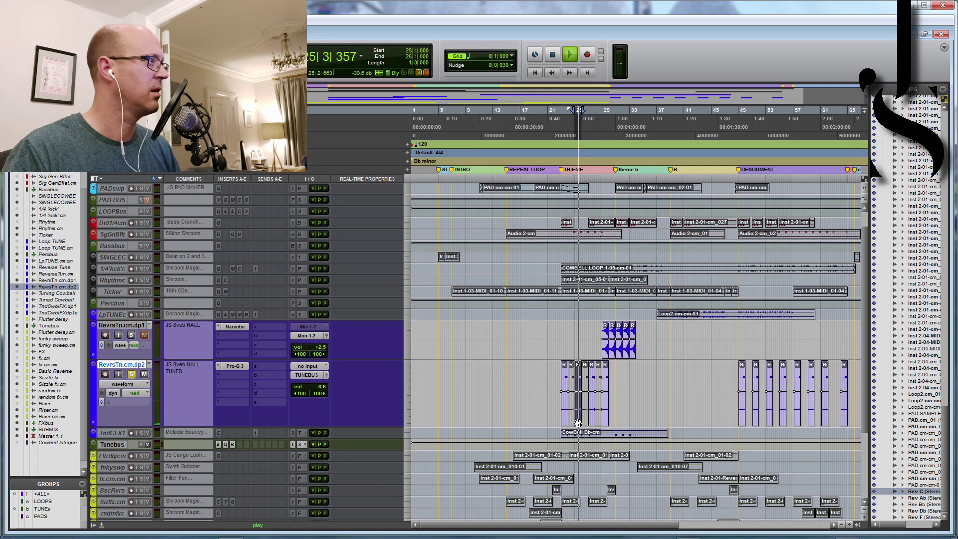
{"action": "left_click", "coordinate": [591, 421]}
{"action": "key", "text": "space"}
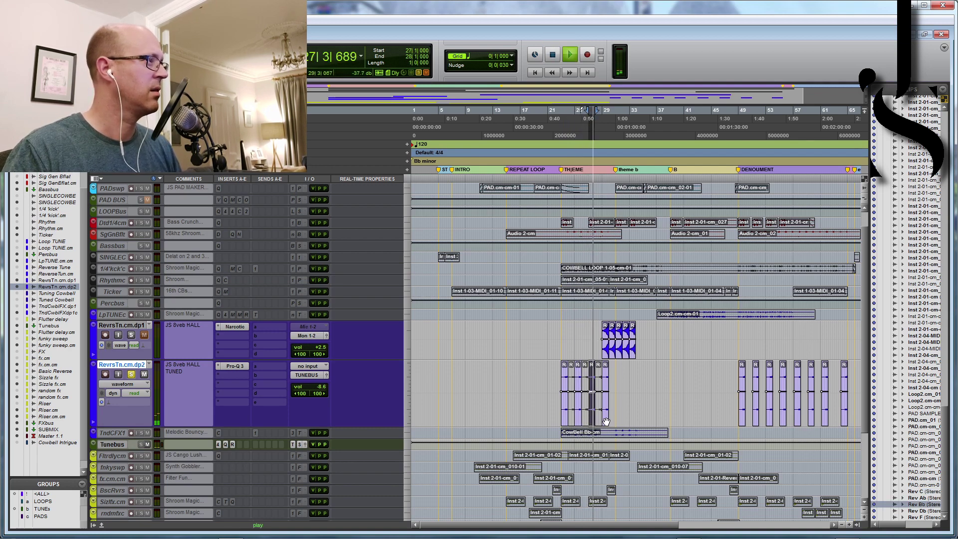
{"action": "left_click", "coordinate": [604, 422]}
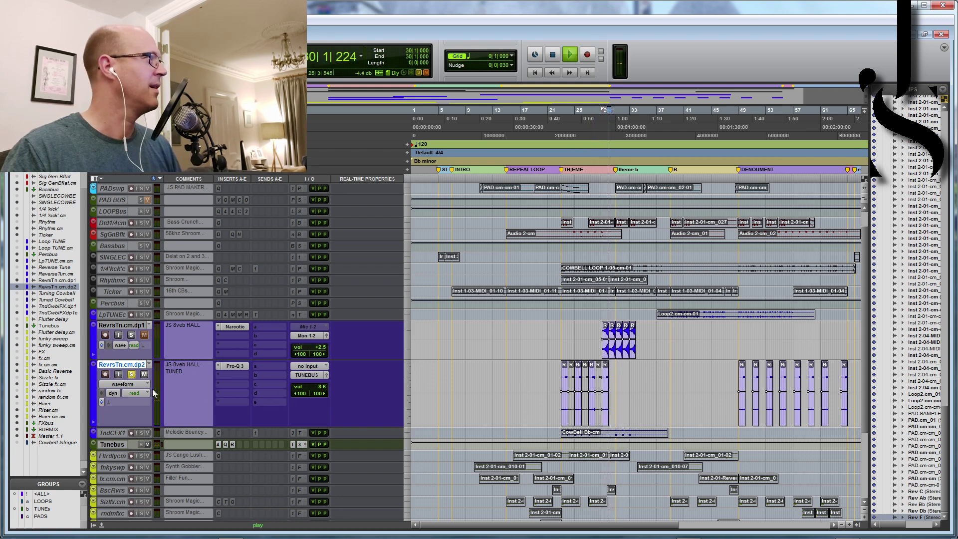
{"action": "key", "text": "space"}
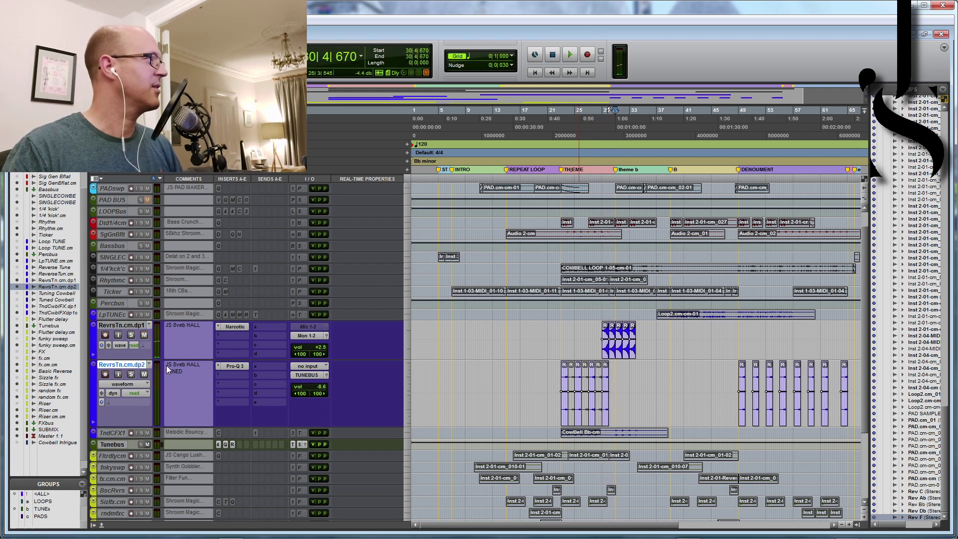
Step: Hide the RevrsTn.cm.dp1 track, then show and activate the TndCwblFX.dp1 track
{"action": "right_click", "coordinate": [131, 326]}
{"action": "left_click", "coordinate": [149, 335]}
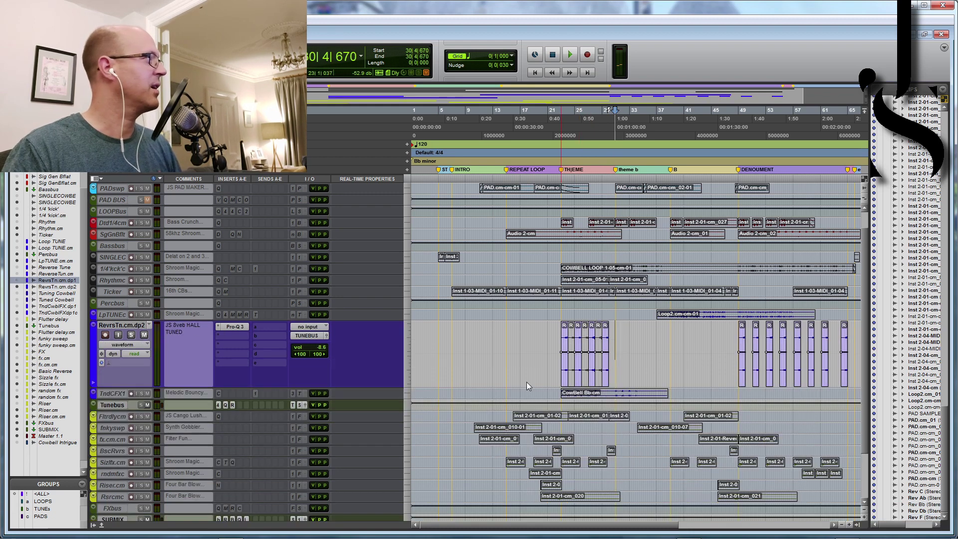
{"action": "left_click", "coordinate": [125, 392]}
{"action": "right_click", "coordinate": [133, 390]}
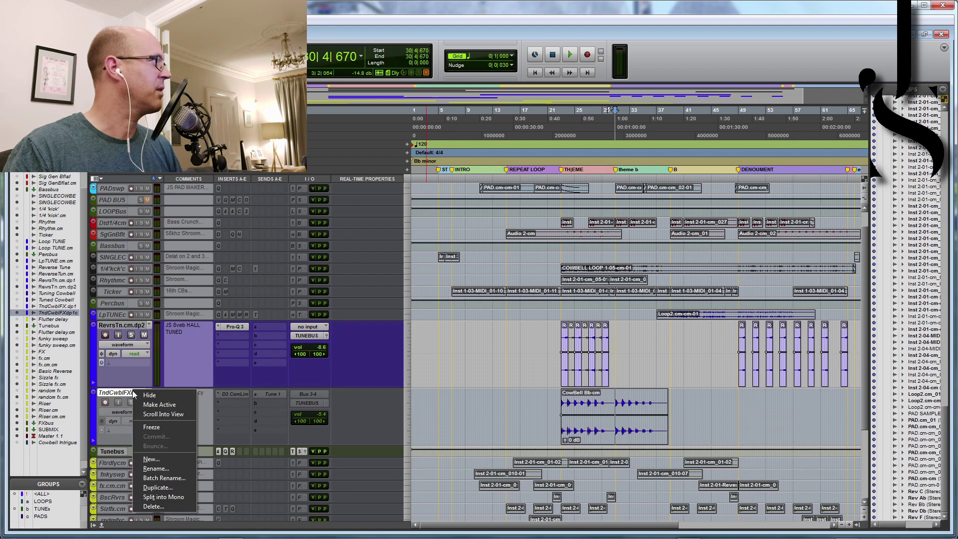
{"action": "left_click", "coordinate": [56, 293]}
{"action": "right_click", "coordinate": [56, 293]}
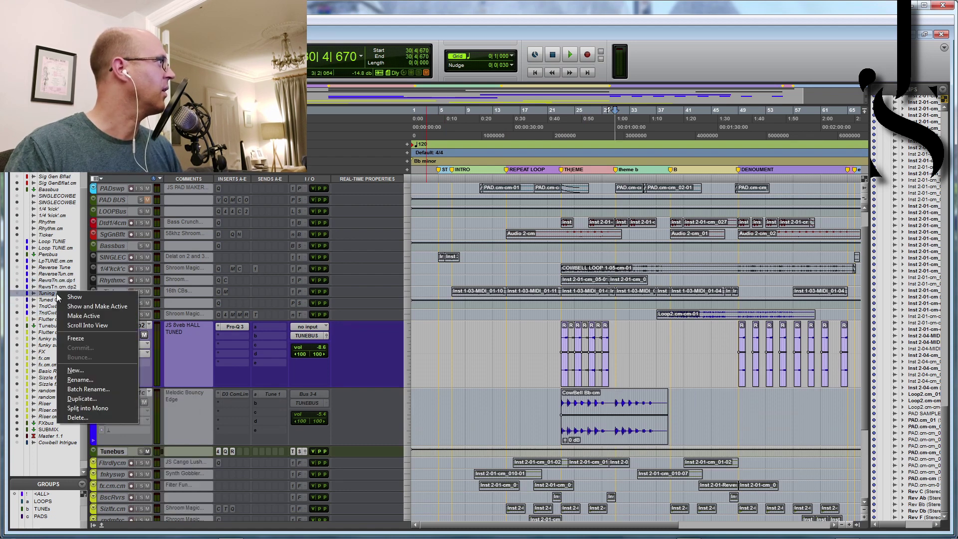
{"action": "left_click", "coordinate": [80, 307]}
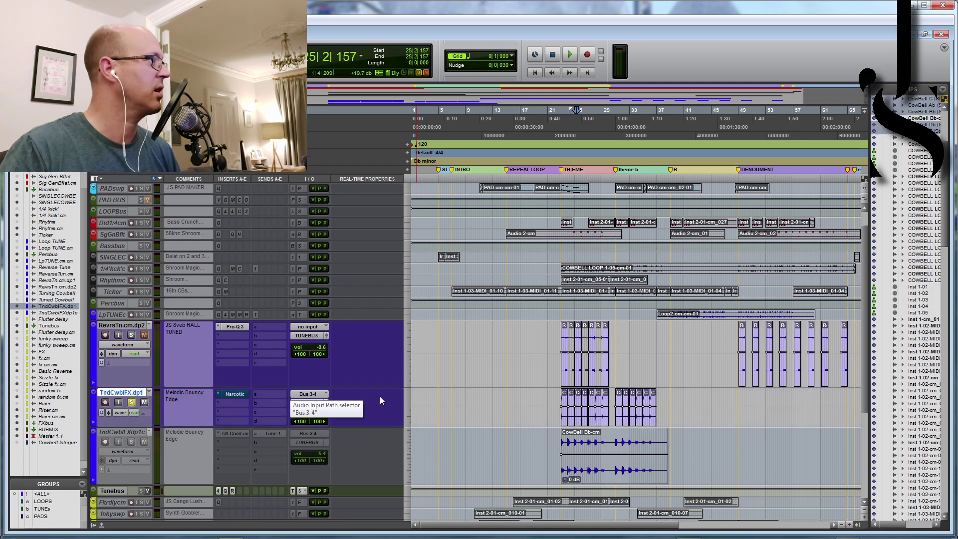
Step: Audition the first group of tuned cowbell clips on TndCwblFX.dp1, starting at bar 23
{"action": "left_click", "coordinate": [565, 424]}
{"action": "left_click", "coordinate": [602, 424], "text": "shift"}
{"action": "key", "text": "space"}
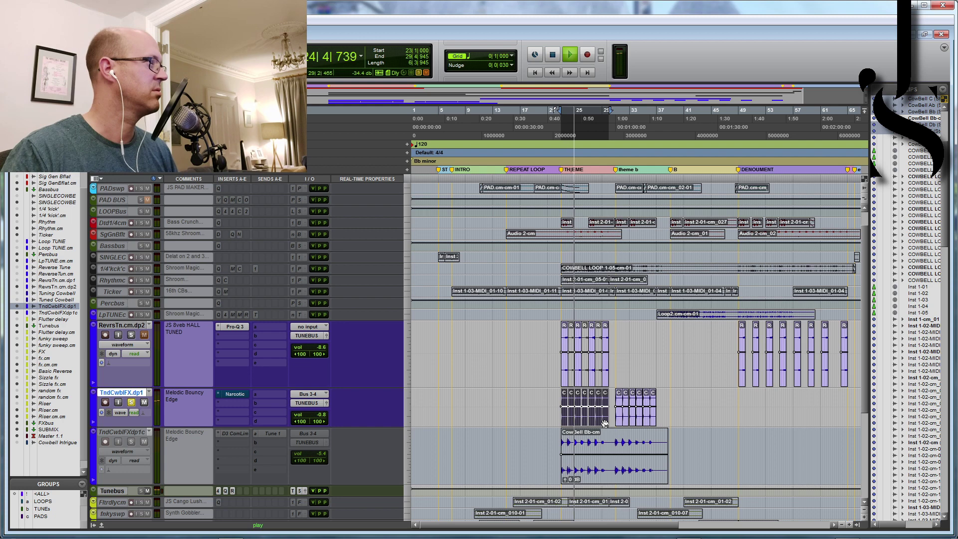
{"action": "key", "text": "space"}
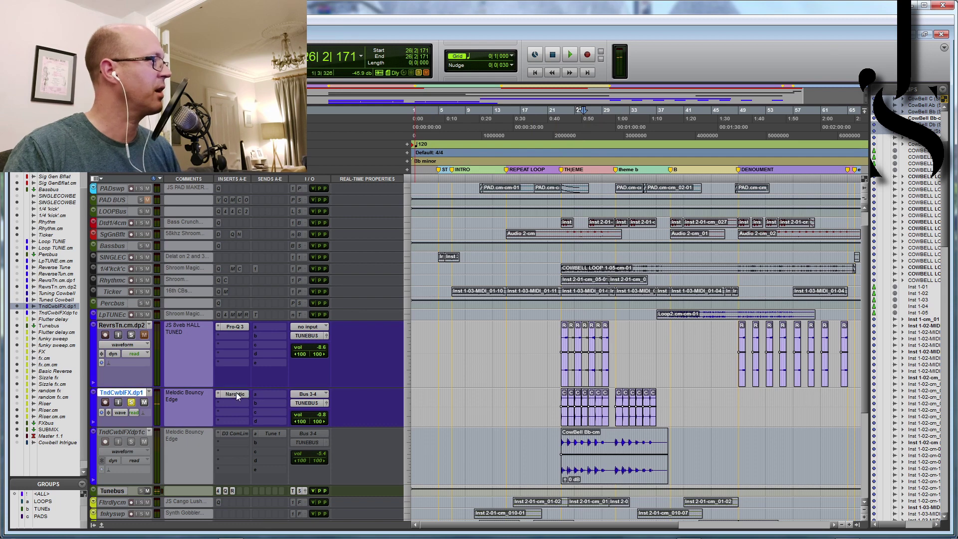
{"action": "left_click", "coordinate": [562, 423]}
{"action": "key", "text": "space"}
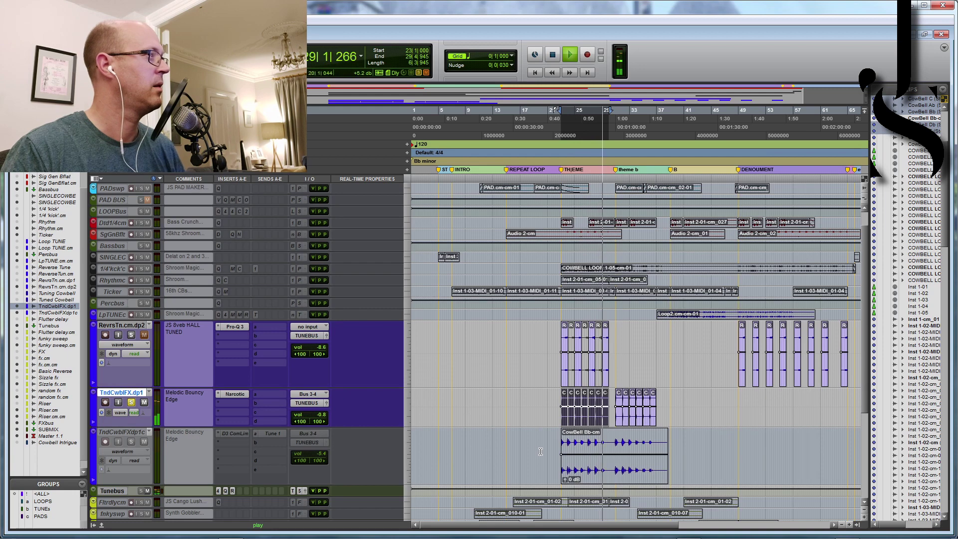
{"action": "key", "text": "space"}
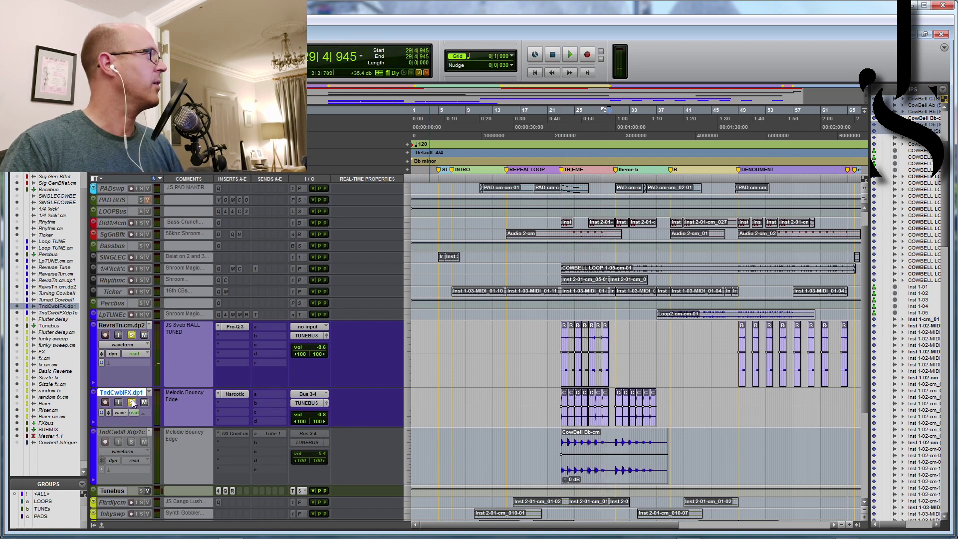
Step: Turn off solo on the RevrsTn.cm.dp2 and TndCwblFX.dp1 tracks
{"action": "right_click", "coordinate": [130, 333]}
{"action": "left_click", "coordinate": [131, 333]}
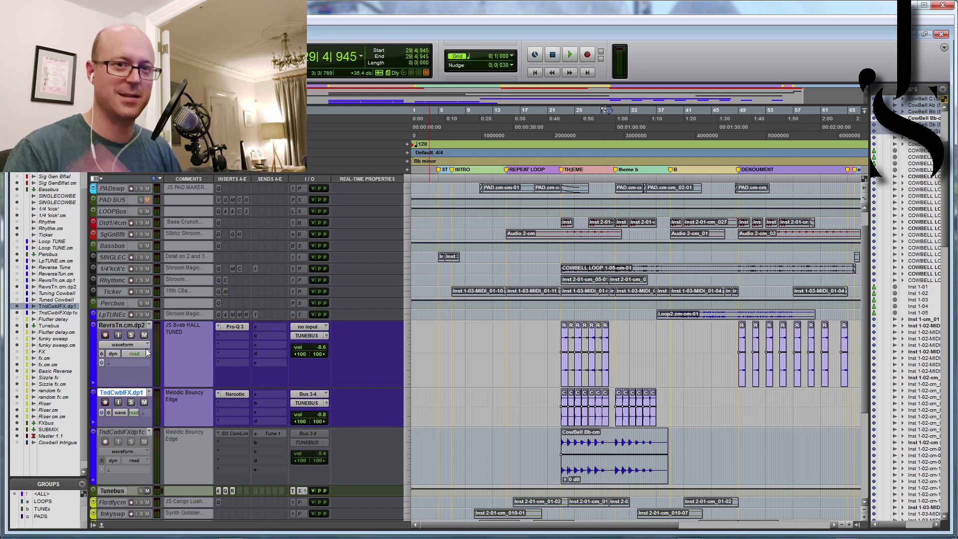
{"action": "left_click", "coordinate": [147, 353]}
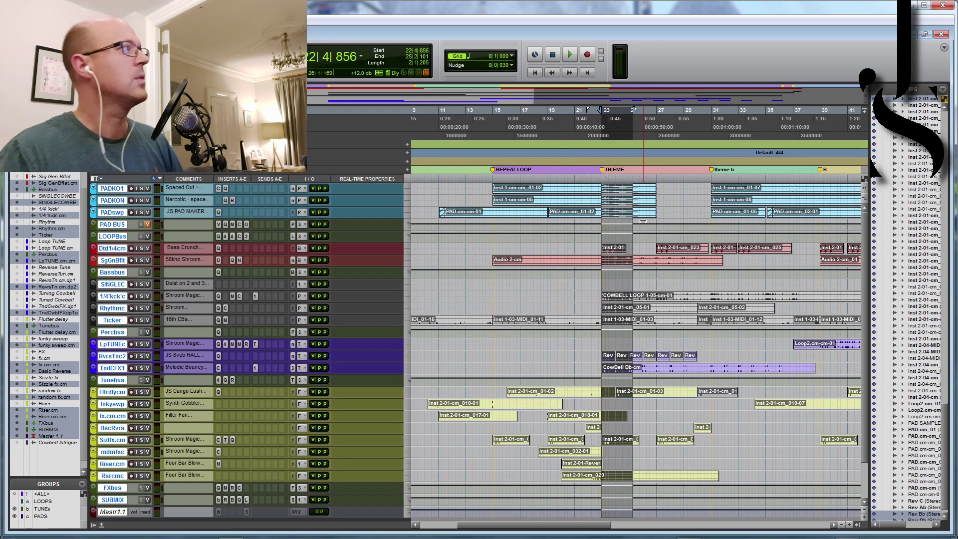
Step: Play the full mix through the THEME section, bars 23 to 31, and clear the selection of all tracks
{"action": "left_click_drag", "start_coordinate": [601, 179], "coordinate": [711, 200]}
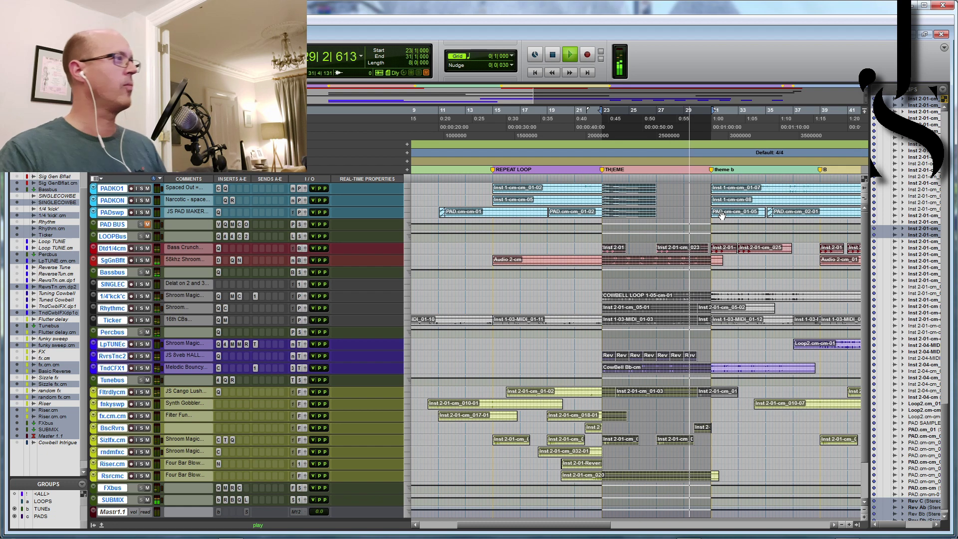
{"action": "key", "text": "space"}
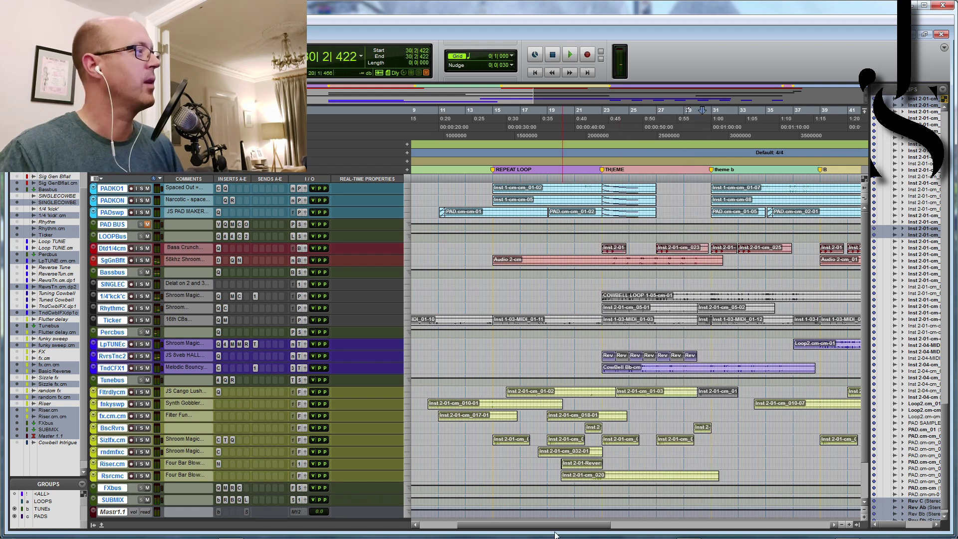
{"action": "scroll", "coordinate": [577, 474], "scroll_direction": "down", "scroll_amount": 3}
{"action": "scroll", "coordinate": [656, 434], "scroll_direction": "down", "scroll_amount": 1}
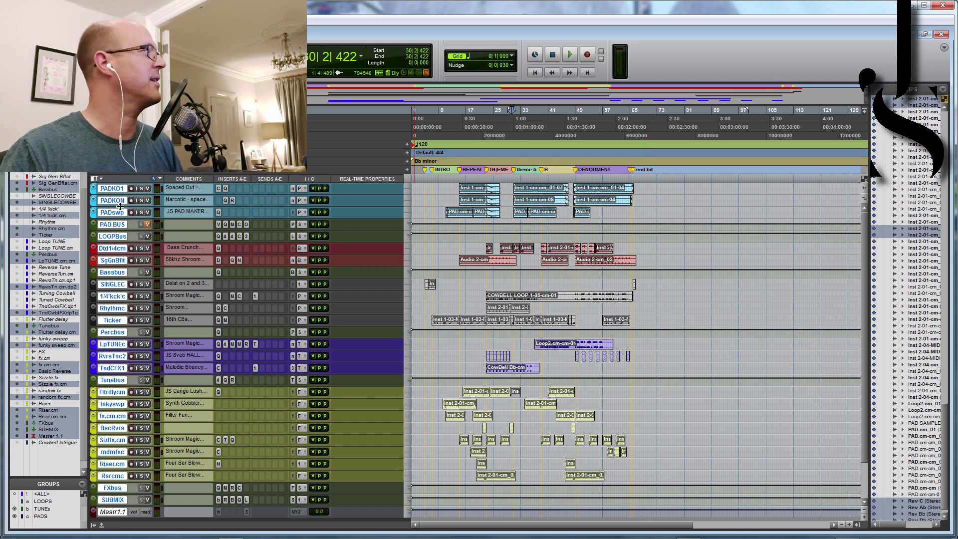
{"action": "left_click", "coordinate": [120, 189]}
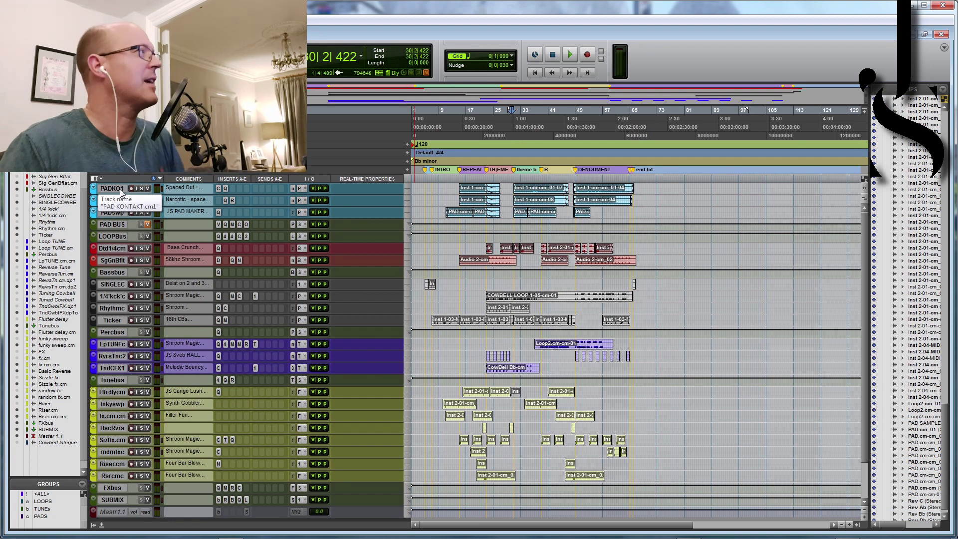
{"action": "double_click", "coordinate": [113, 188]}
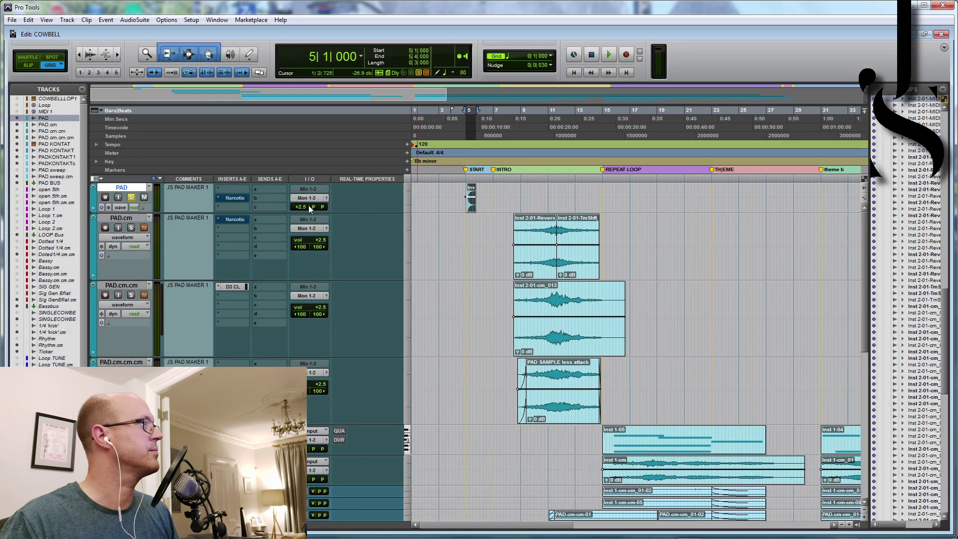
Step: Stop playback, enlarge the PAD track's height, and place the edit cursor at bar 5
{"action": "key", "text": "space"}
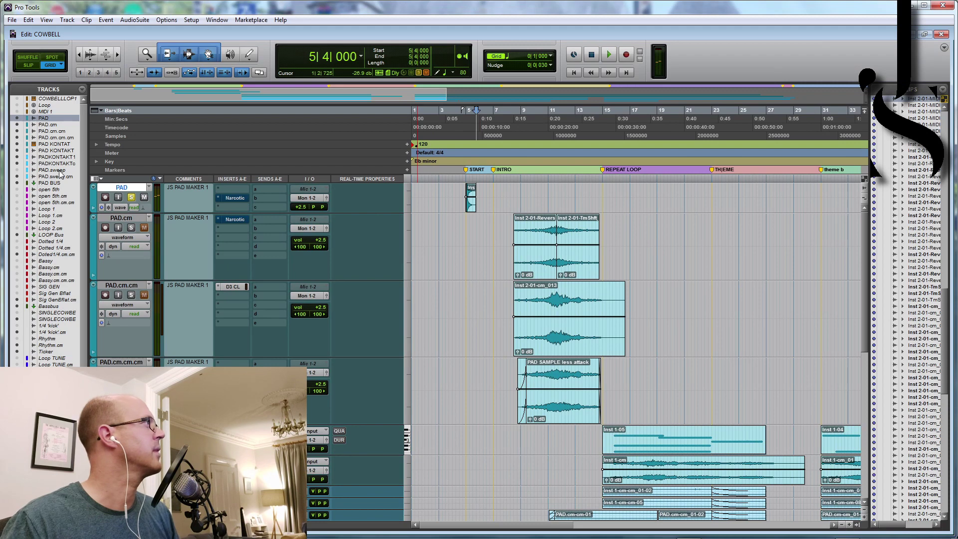
{"action": "left_click_drag", "start_coordinate": [246, 214], "coordinate": [246, 290]}
{"action": "left_click", "coordinate": [468, 178]}
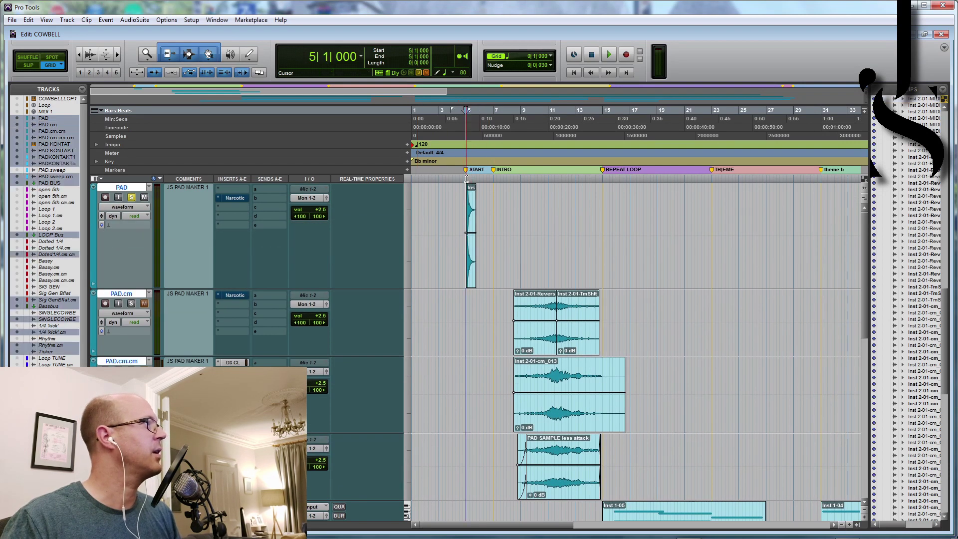
Step: Examine the fade-in at the start of the PAD clip at bar 5 and audition the clip
{"action": "key", "text": "ctrl+bracketright"}
{"action": "key", "text": "ctrl+bracketright"}
{"action": "key", "text": "ctrl+bracketright"}
{"action": "key", "text": "ctrl+bracketright"}
{"action": "key", "text": "ctrl+bracketright"}
{"action": "key", "text": "ctrl+bracketright"}
{"action": "key", "text": "ctrl+bracketright"}
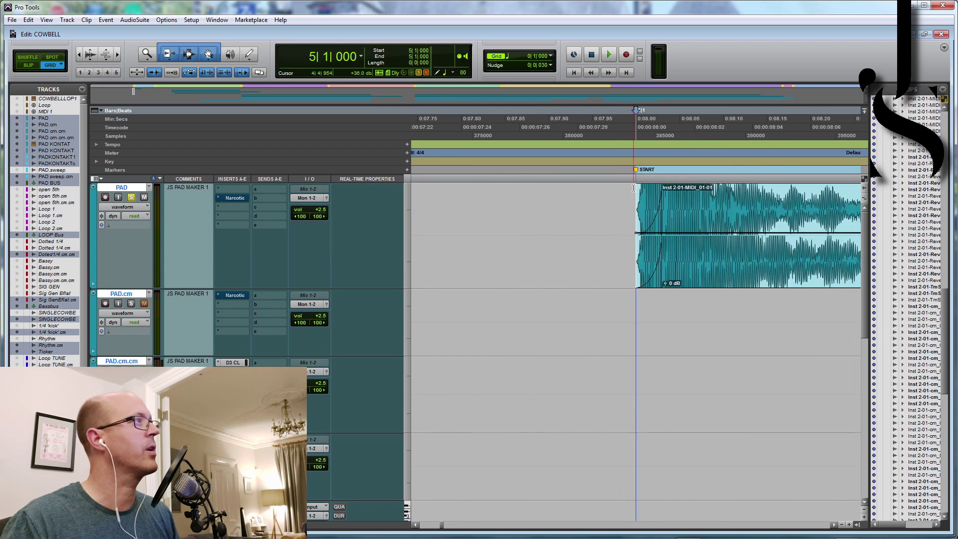
{"action": "key", "text": "space"}
{"action": "key", "text": "space"}
{"action": "key", "text": "ctrl+bracketleft"}
{"action": "key", "text": "ctrl+bracketleft"}
{"action": "key", "text": "ctrl+bracketleft"}
{"action": "key", "text": "ctrl+bracketleft"}
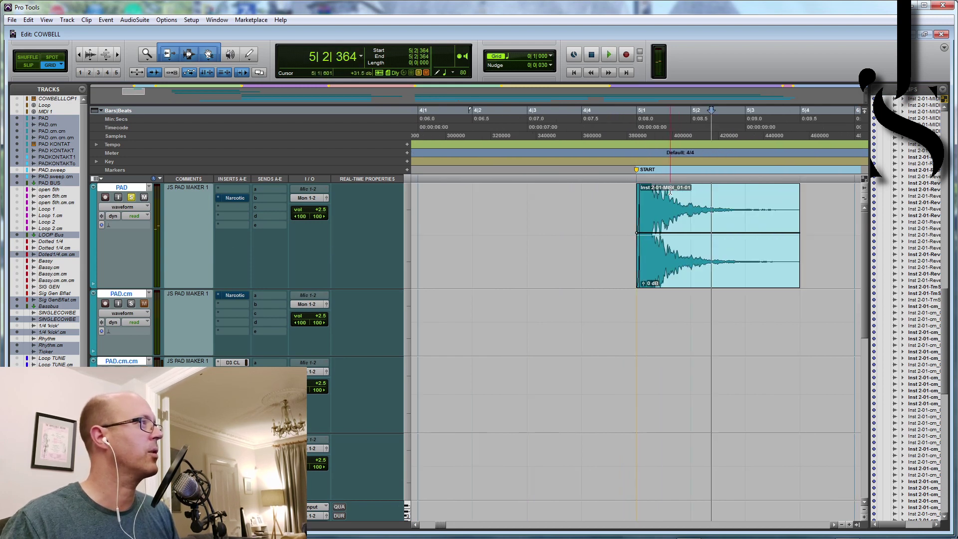
Step: Inspect the JS Pad Maker 1 preset in the PAD track's Narcotic insert while playing from bar 4 beat 4, and close the plug-in
{"action": "left_click", "coordinate": [238, 198]}
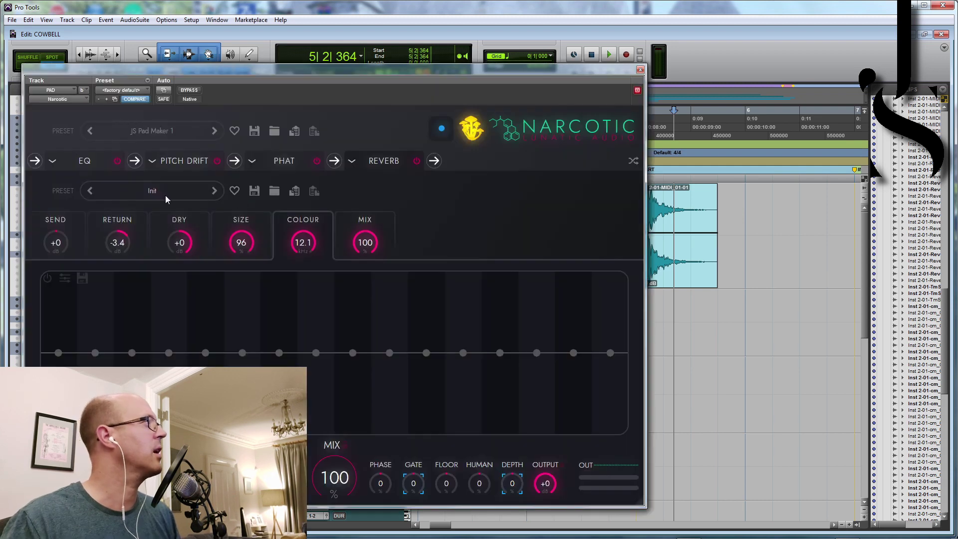
{"action": "left_click_drag", "start_coordinate": [644, 505], "coordinate": [535, 392]}
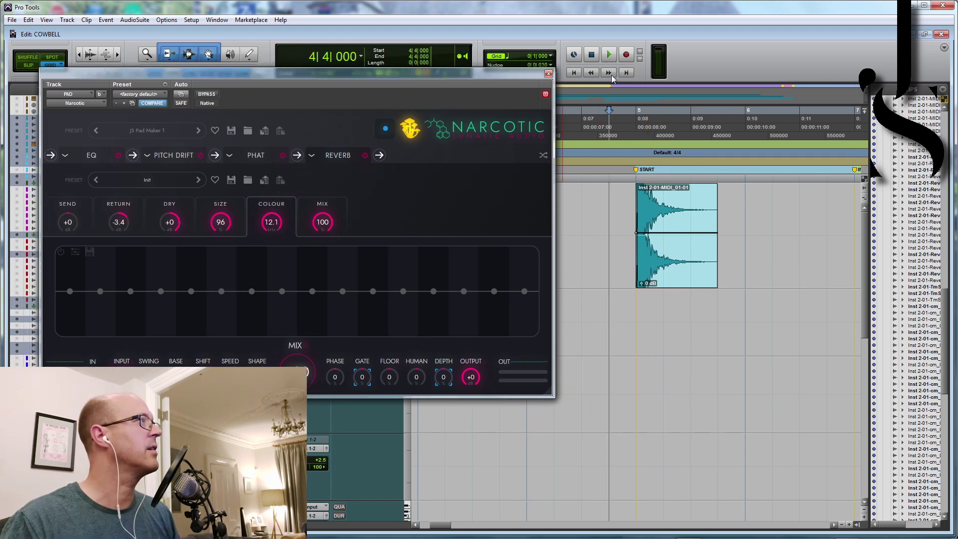
{"action": "left_click", "coordinate": [608, 56]}
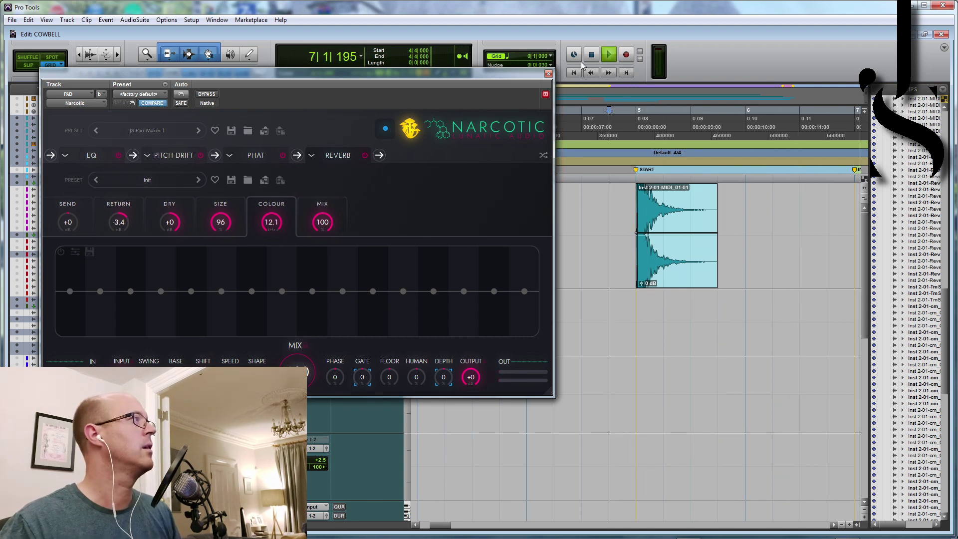
{"action": "left_click", "coordinate": [593, 57]}
{"action": "left_click", "coordinate": [548, 75]}
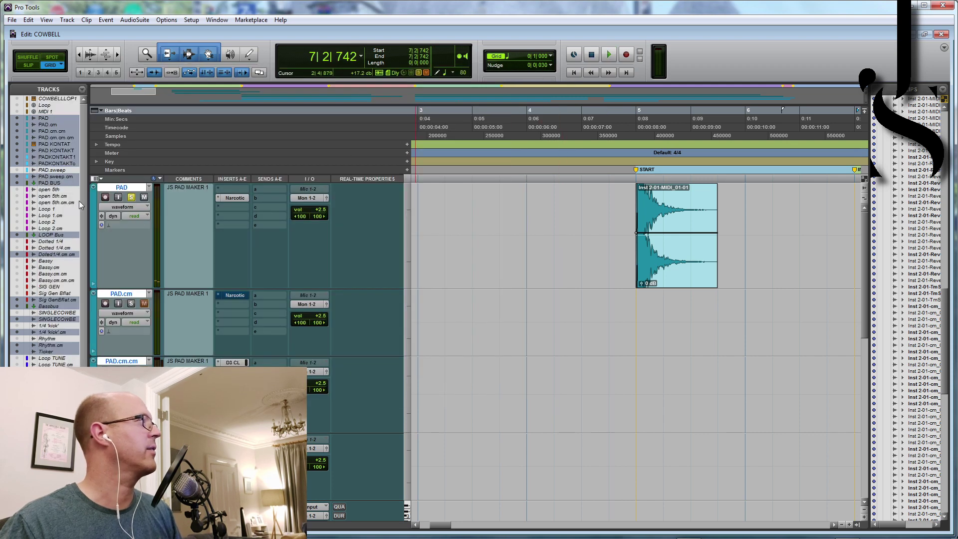
{"action": "key", "text": "r"}
{"action": "key", "text": "r"}
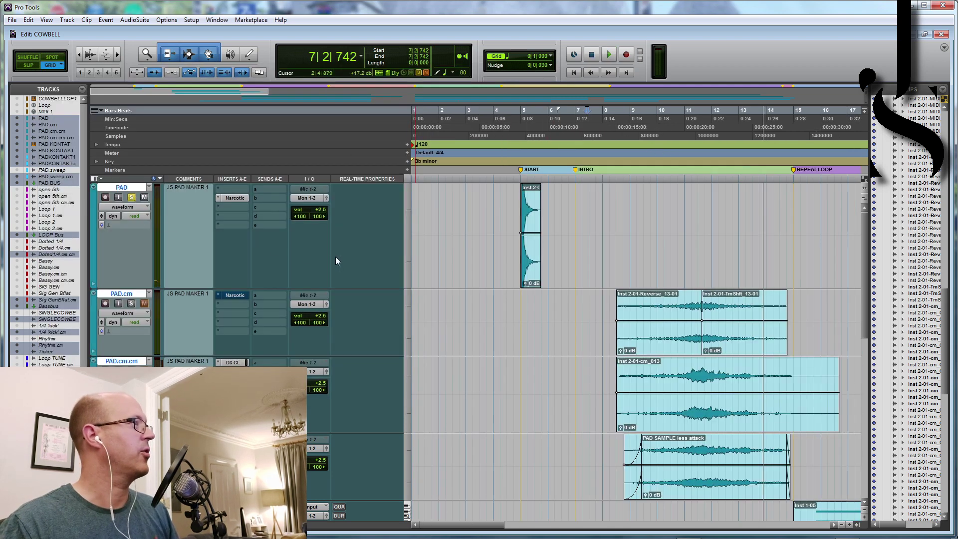
Step: Select both clips on the PAD.cm track, from bar 8 to bar 14, and audition them
{"action": "left_click", "coordinate": [48, 124]}
{"action": "left_click", "coordinate": [744, 245]}
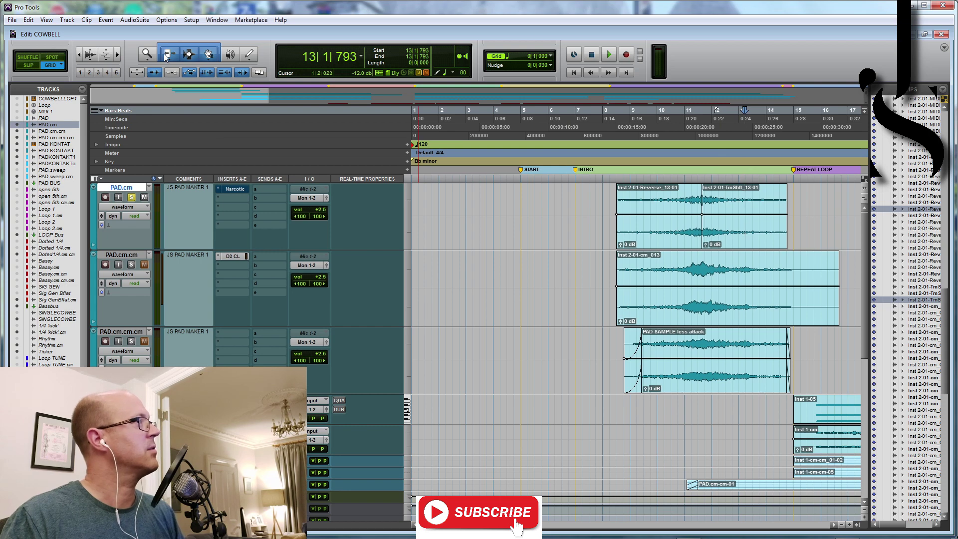
{"action": "left_click", "coordinate": [763, 243]}
{"action": "left_click", "coordinate": [687, 244], "text": "shift"}
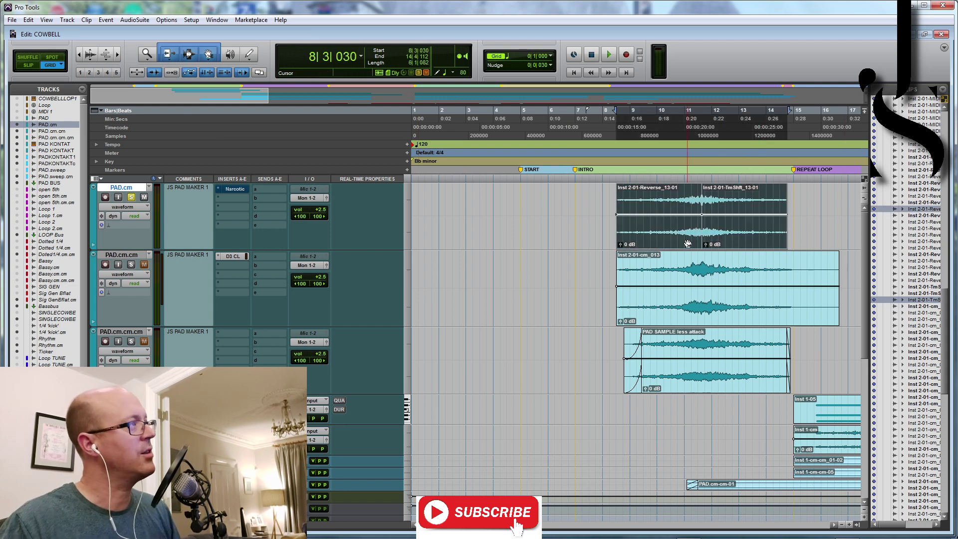
{"action": "key", "text": "space"}
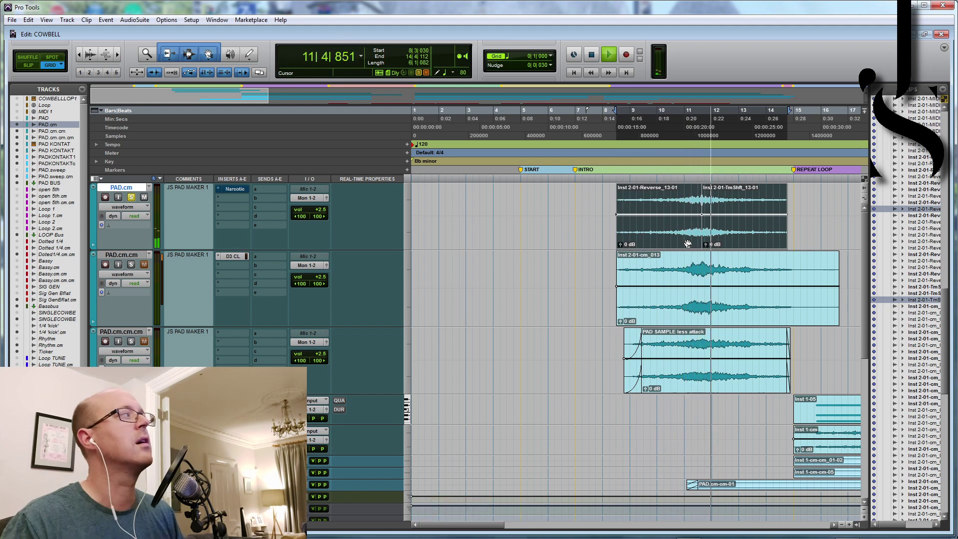
{"action": "key", "text": "space"}
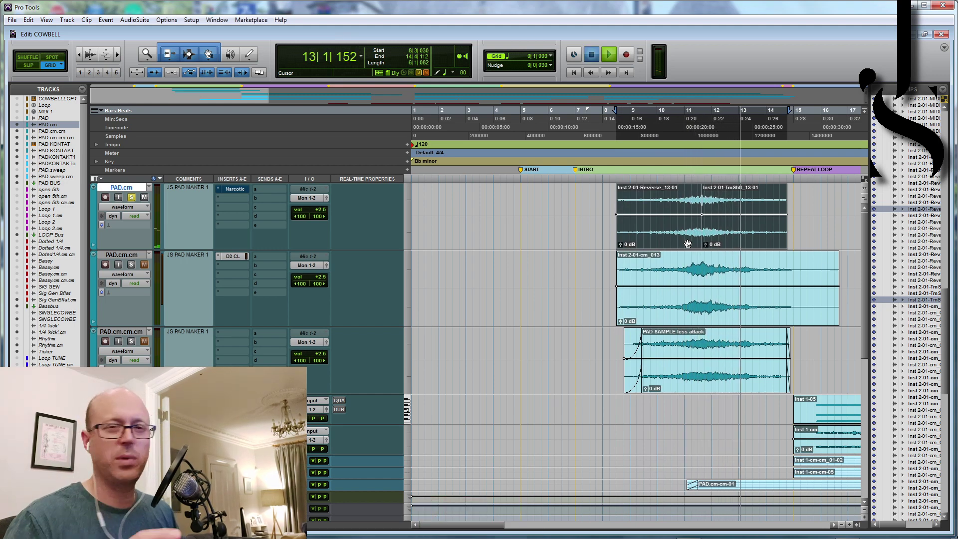
Step: View the JS Pad Maker 2 preset in the PAD.cm track's Narcotic insert, and replay the track's two clips
{"action": "left_click", "coordinate": [235, 189]}
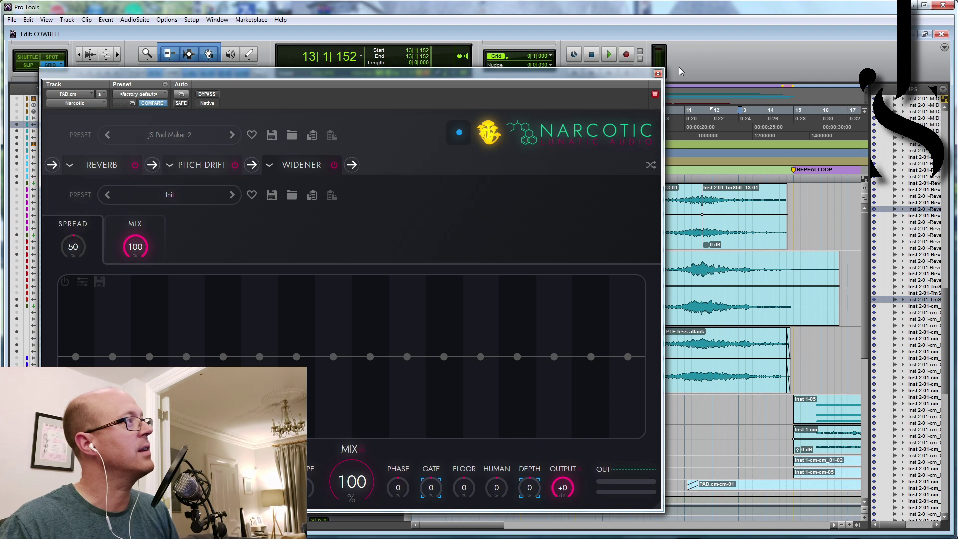
{"action": "left_click", "coordinate": [658, 74]}
{"action": "left_click", "coordinate": [658, 225]}
{"action": "left_click", "coordinate": [753, 242], "text": "shift"}
{"action": "key", "text": "space"}
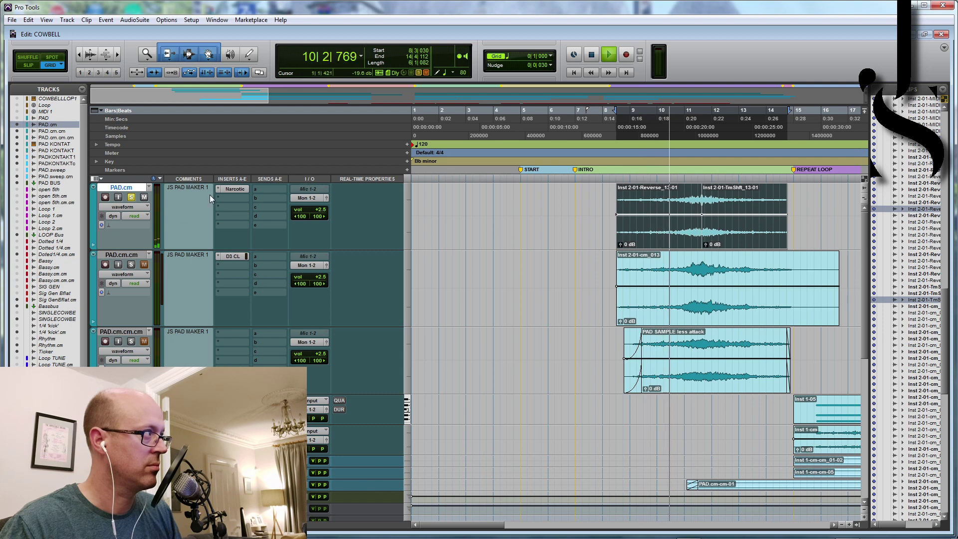
Step: Inspect the Pitch Drift module in PAD.cm's Narcotic insert during playback, and close the plug-in
{"action": "left_click", "coordinate": [236, 189]}
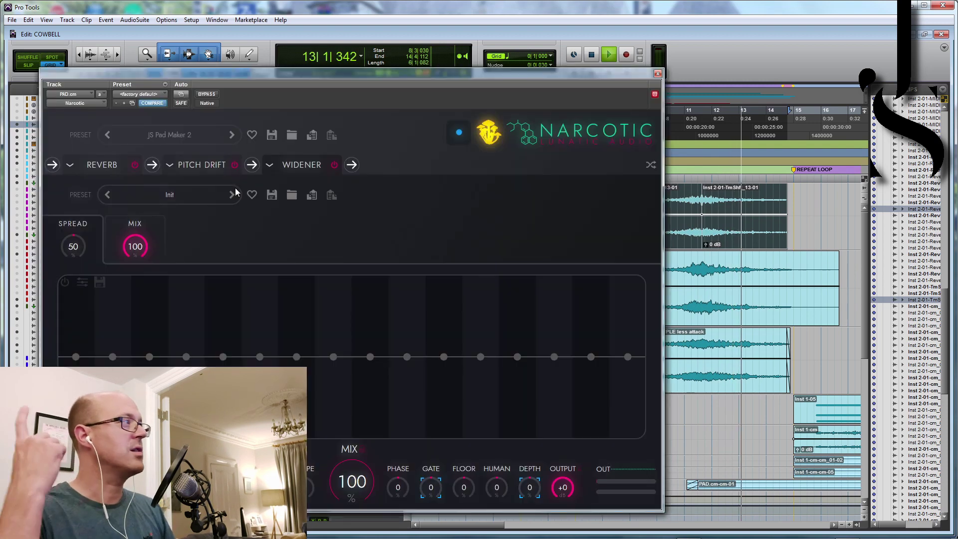
{"action": "left_click", "coordinate": [199, 165]}
{"action": "key", "text": "space"}
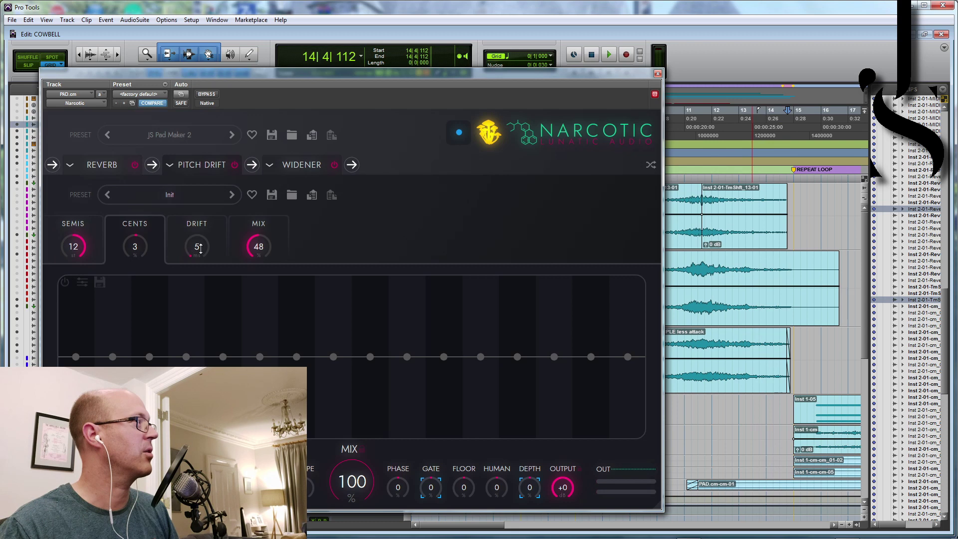
{"action": "left_click", "coordinate": [657, 73]}
{"action": "key", "text": "space"}
{"action": "key", "text": "space"}
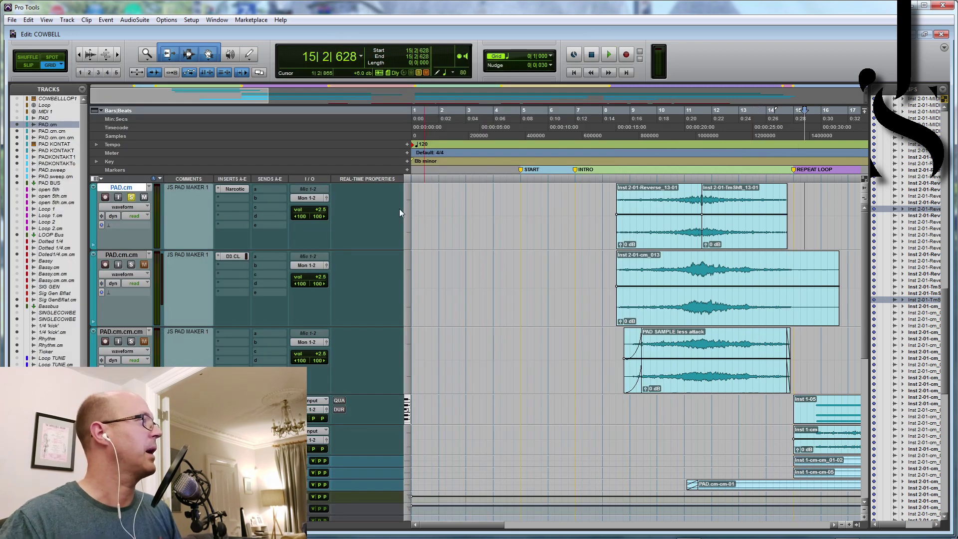
Step: Hide the PAD.cm track and make it inactive, and play the selected clip on PAD.cm.cm
{"action": "right_click", "coordinate": [132, 192]}
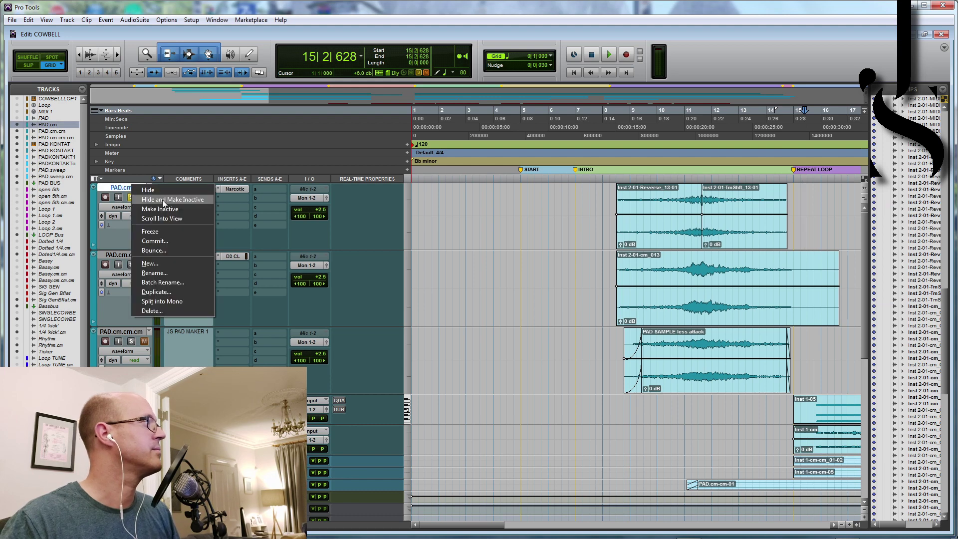
{"action": "left_click", "coordinate": [163, 201]}
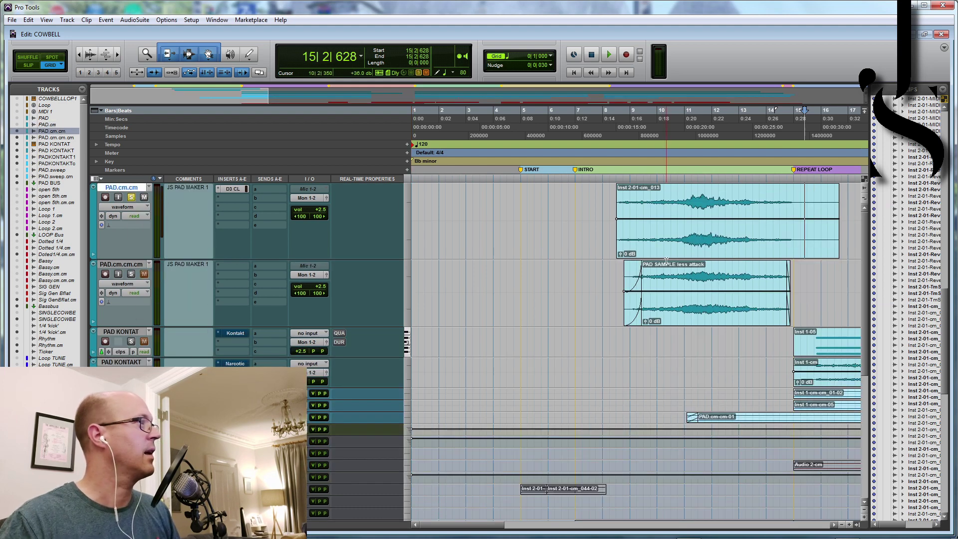
{"action": "left_click", "coordinate": [684, 250]}
{"action": "key", "text": "space"}
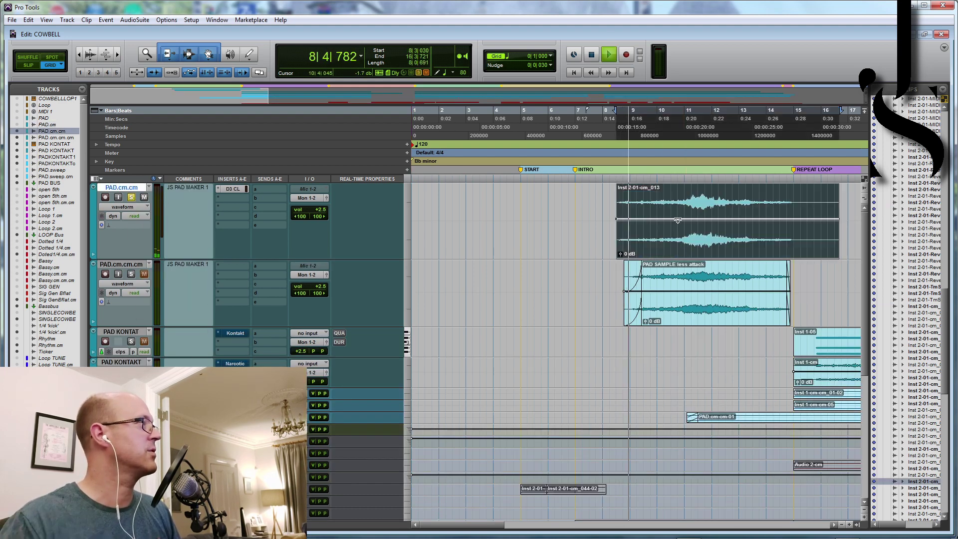
Step: Inspect the Compressor/Limiter insert on PAD.cm.cm during playback, stop the transport, and close the plug-in
{"action": "left_click", "coordinate": [238, 189]}
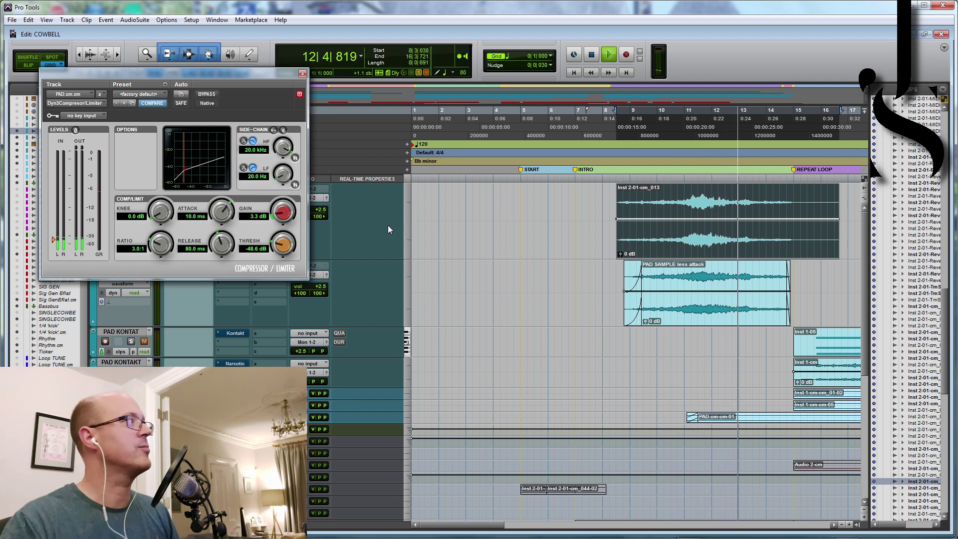
{"action": "key", "text": "space"}
{"action": "left_click", "coordinate": [302, 73]}
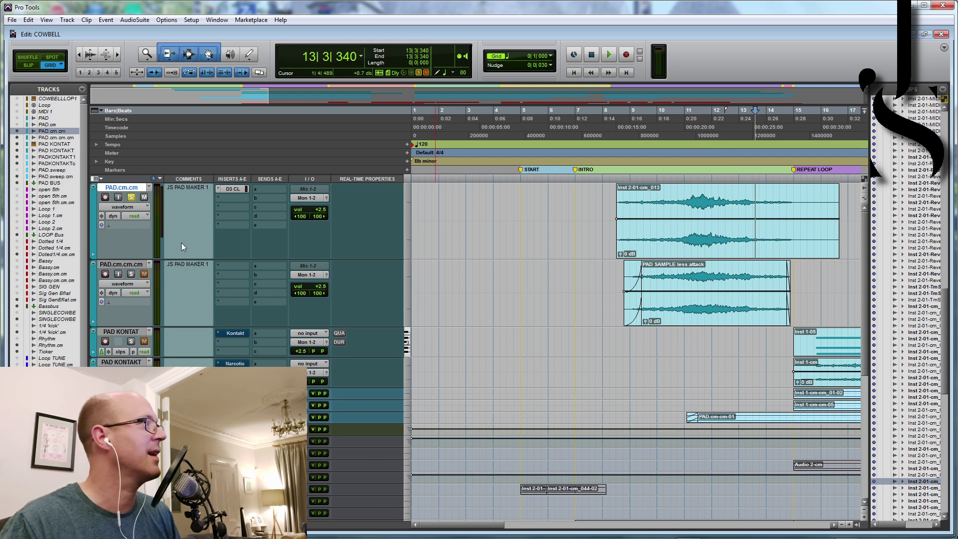
Step: Hide PAD.cm.cm and make it inactive, and select the PAD SAMPLE less attack clip on PAD.cm.cm.cm
{"action": "scroll", "coordinate": [130, 274], "scroll_direction": "down", "scroll_amount": 1}
{"action": "left_click", "coordinate": [135, 188]}
{"action": "left_click", "coordinate": [132, 197]}
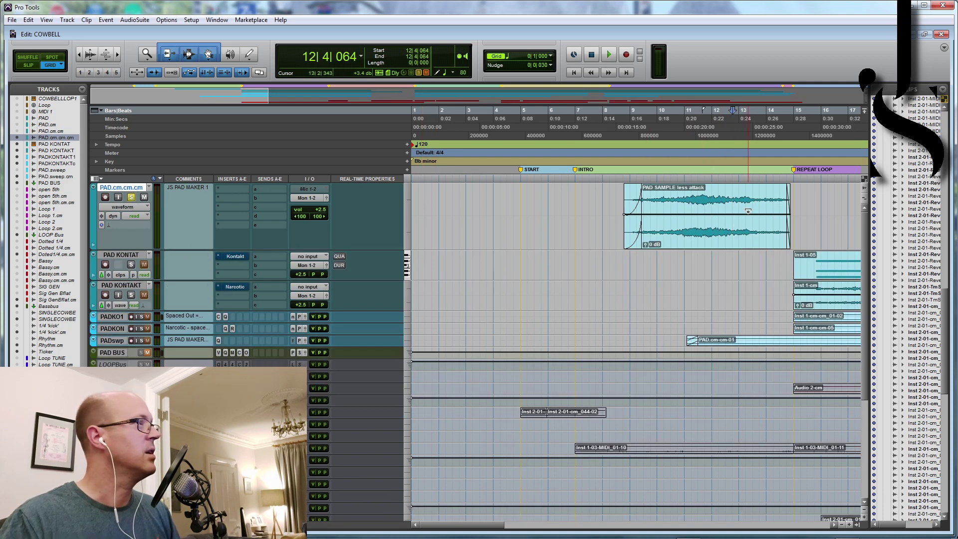
{"action": "left_click", "coordinate": [712, 237]}
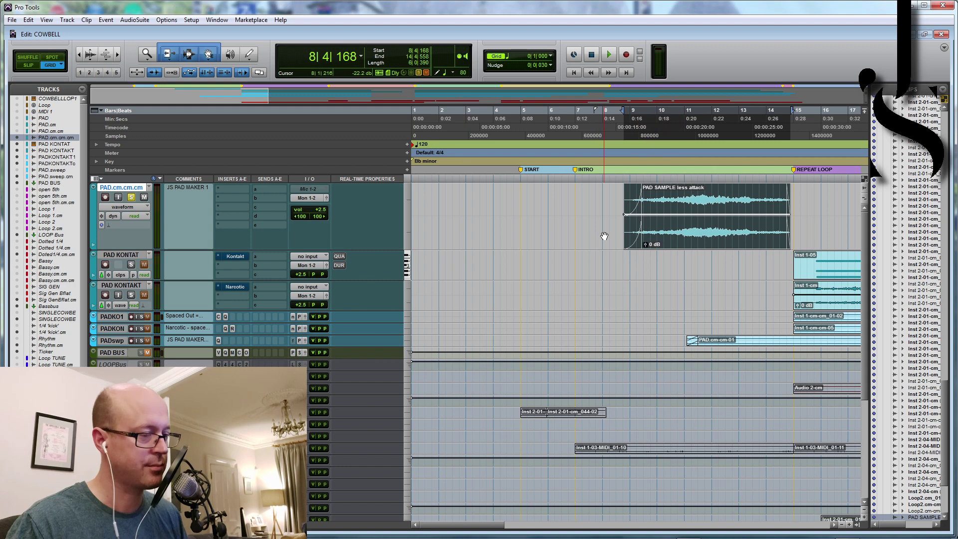
Step: Examine how the pad sample is mapped across the keyboard in Kontakt's Cowbell PAD JS instrument, and close the plug-in
{"action": "left_click", "coordinate": [235, 255]}
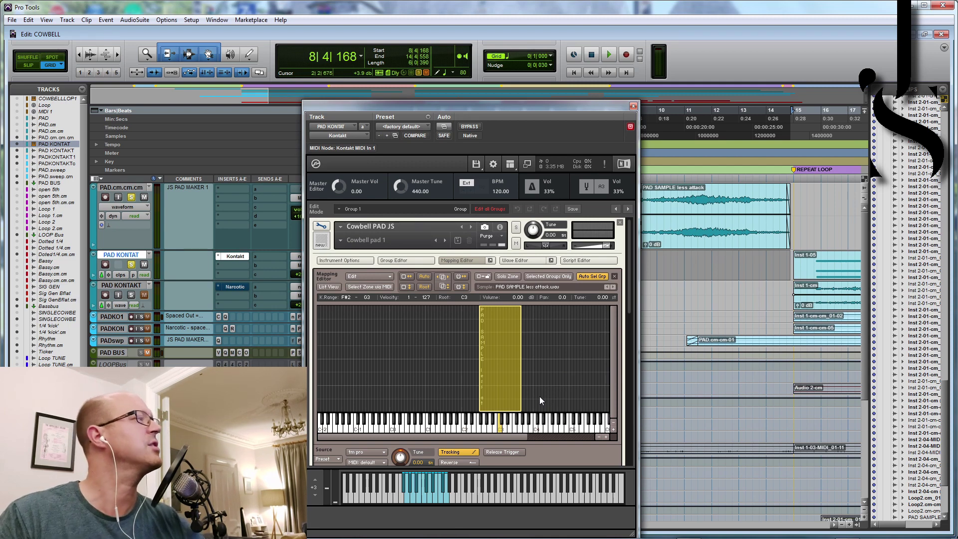
{"action": "left_click_drag", "start_coordinate": [552, 106], "coordinate": [512, 66]}
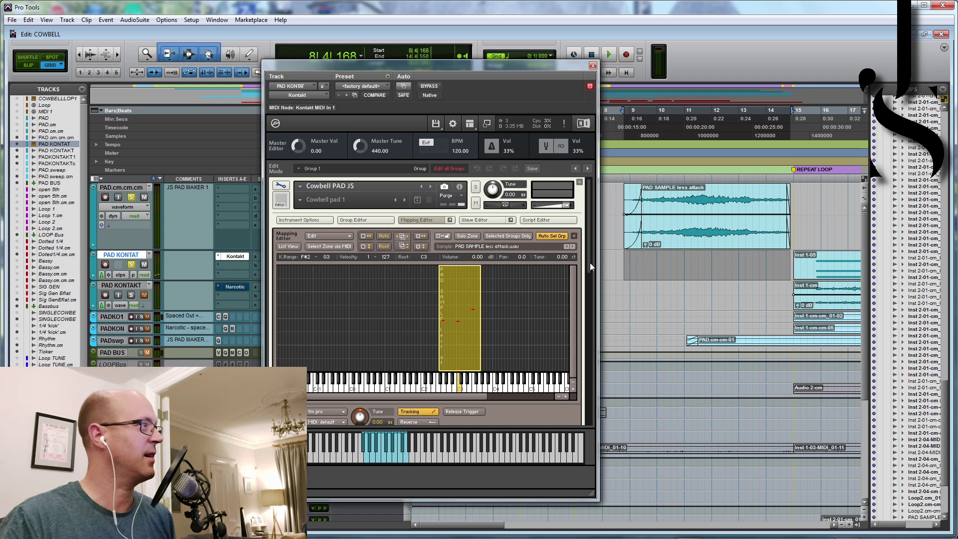
{"action": "mouse_move", "coordinate": [589, 262]}
{"action": "left_mouse_down"}
{"action": "mouse_move", "coordinate": [590, 325]}
{"action": "mouse_move", "coordinate": [592, 274]}
{"action": "left_mouse_up"}
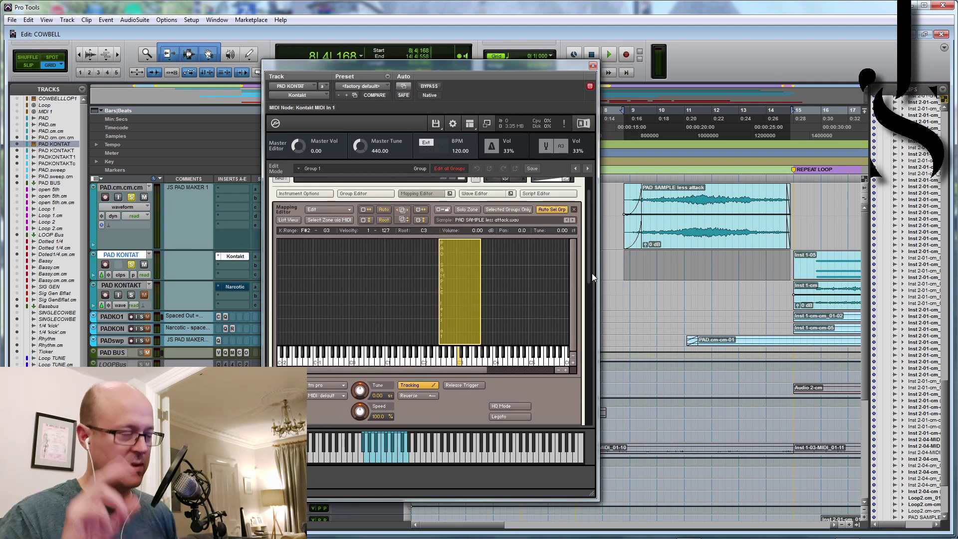
{"action": "left_click_drag", "start_coordinate": [592, 274], "coordinate": [590, 234]}
{"action": "key", "text": "space"}
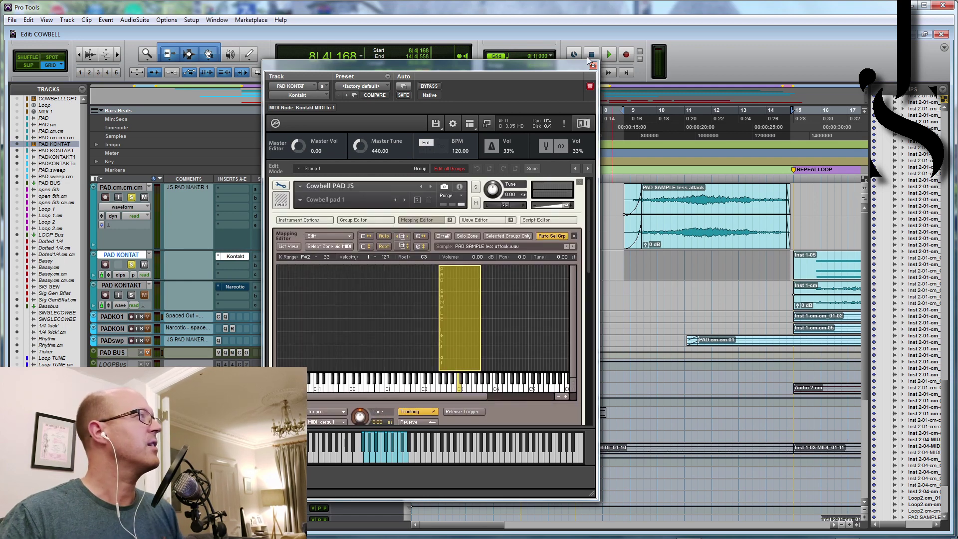
{"action": "left_click", "coordinate": [593, 66]}
Step: Enlarge the PAD KONTAT track to view its MIDI clip from bar 15, and hide the track and make it inactive
{"action": "left_click_drag", "start_coordinate": [486, 524], "coordinate": [521, 525]}
{"action": "left_click", "coordinate": [599, 277]}
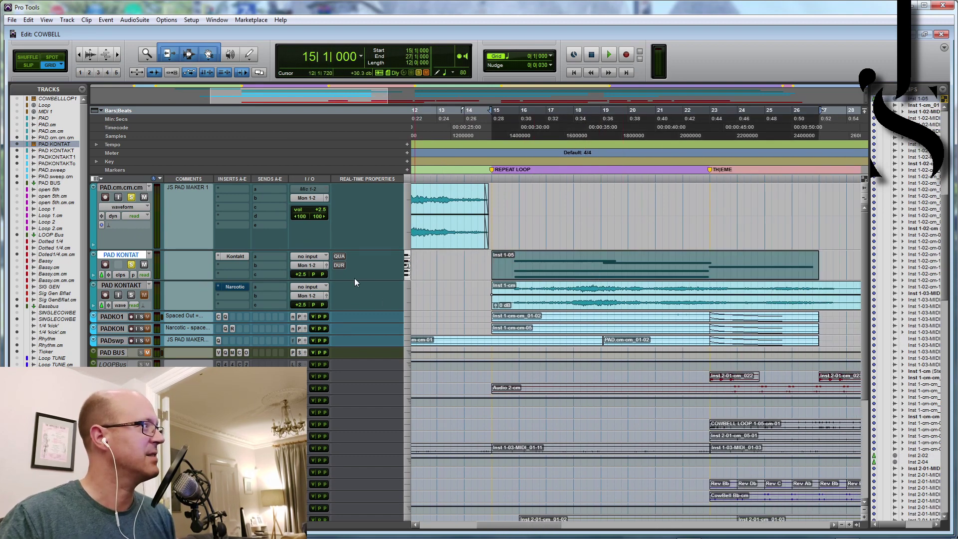
{"action": "key", "text": "ctrl+Up"}
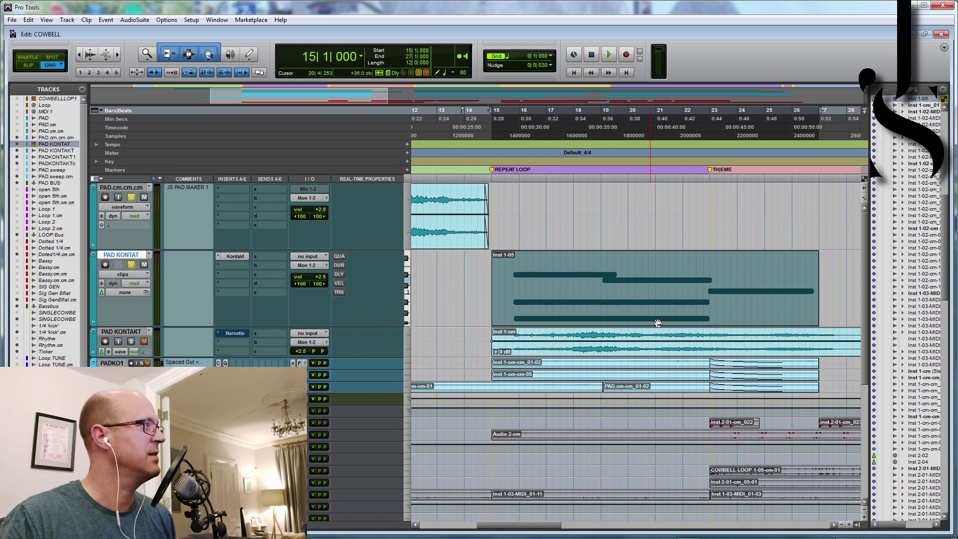
{"action": "right_click", "coordinate": [125, 255]}
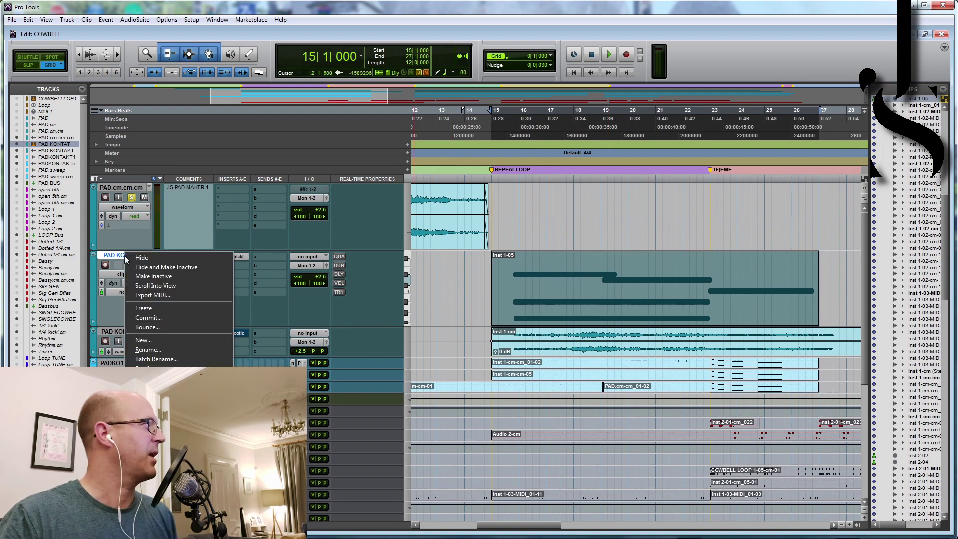
{"action": "left_click", "coordinate": [136, 265]}
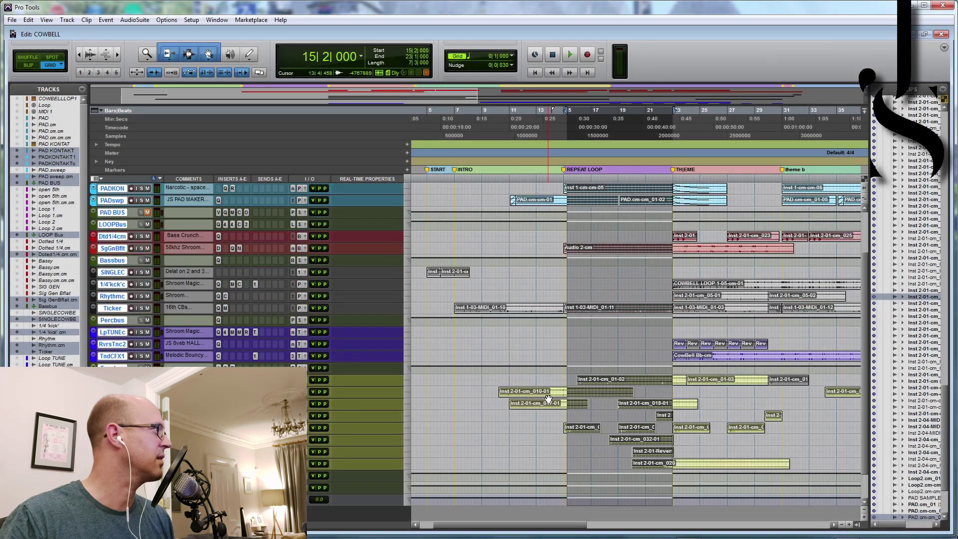
Step: Play the REPEAT LOOP section from bar 15 beat 2 with all tracks selected, and stop playback before bar 23
{"action": "scroll", "coordinate": [548, 398], "scroll_direction": "up", "scroll_amount": 2}
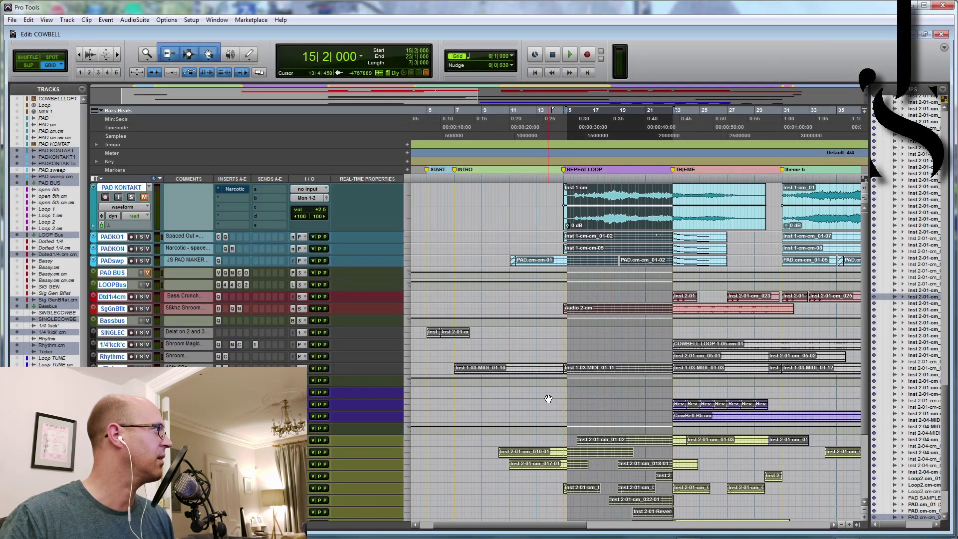
{"action": "scroll", "coordinate": [578, 405], "scroll_direction": "down", "scroll_amount": 2}
{"action": "scroll", "coordinate": [577, 405], "scroll_direction": "up", "scroll_amount": 2}
{"action": "key", "text": "space"}
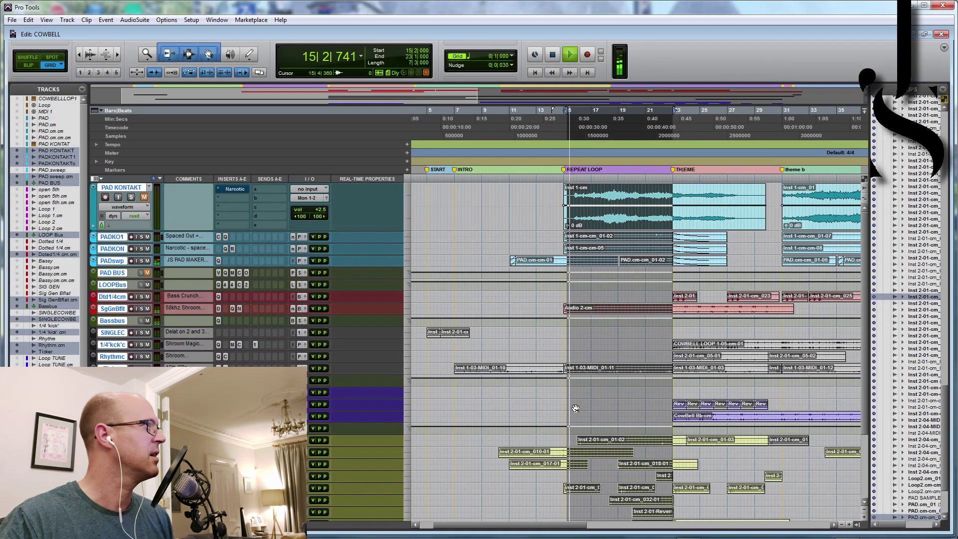
{"action": "right_click", "coordinate": [577, 308]}
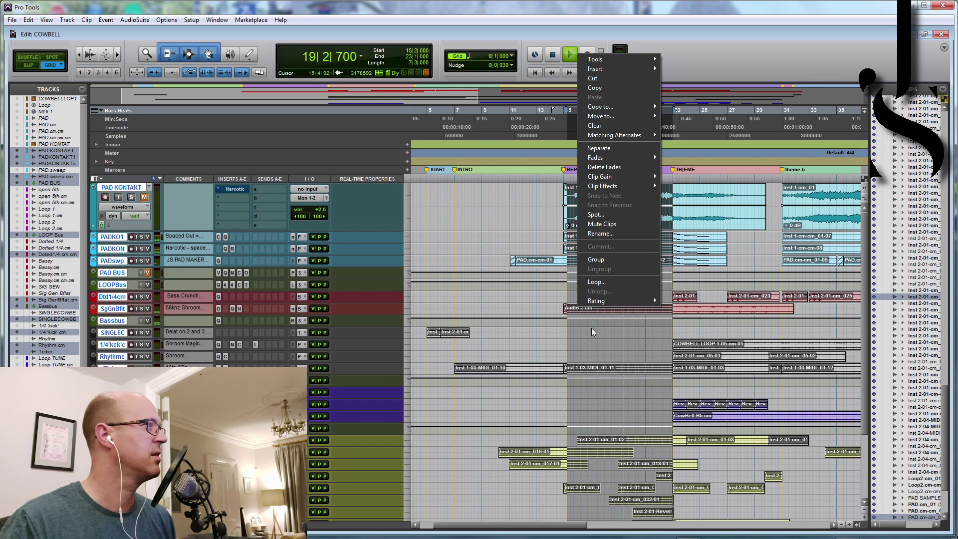
{"action": "left_click", "coordinate": [634, 349]}
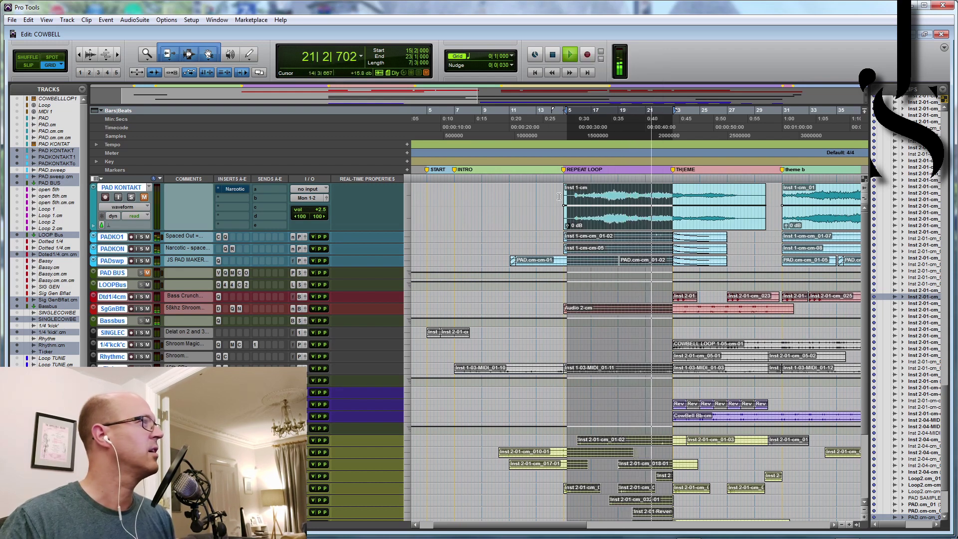
{"action": "key", "text": "space"}
Step: Raise the PAD KONTAKT track's volume to +5.5 dB while replaying the selection from bar 15 beat 2 to bar 23
{"action": "left_click_drag", "start_coordinate": [567, 179], "coordinate": [672, 180]}
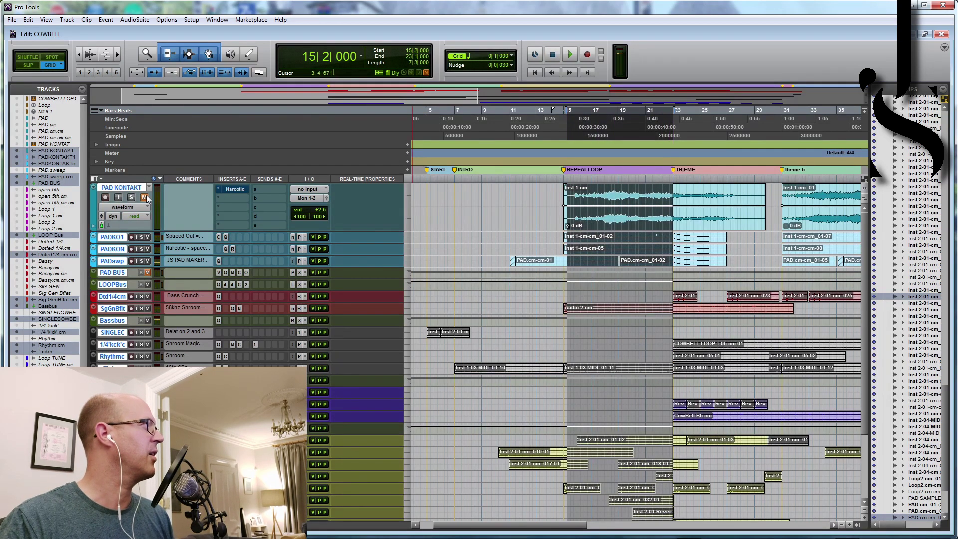
{"action": "key", "text": "space"}
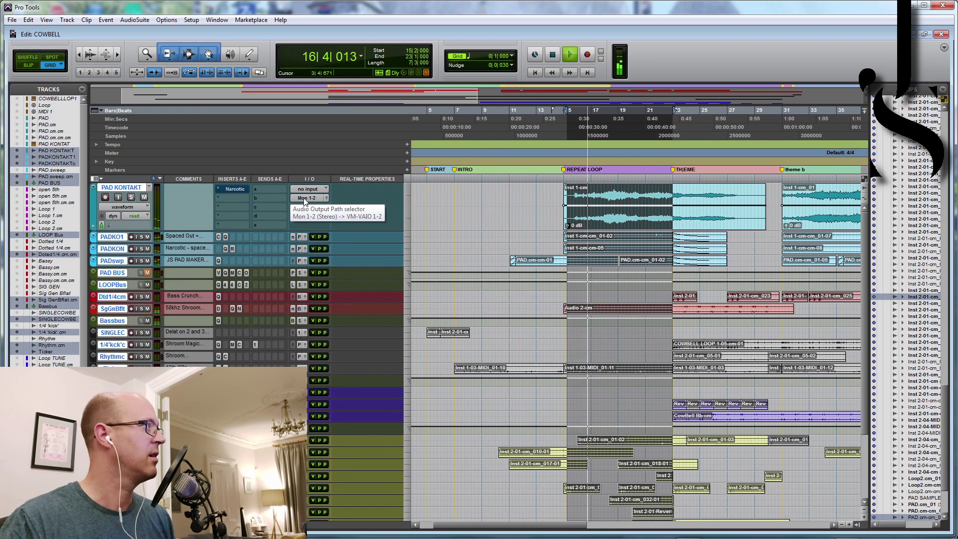
{"action": "left_click_drag", "start_coordinate": [314, 209], "coordinate": [315, 205]}
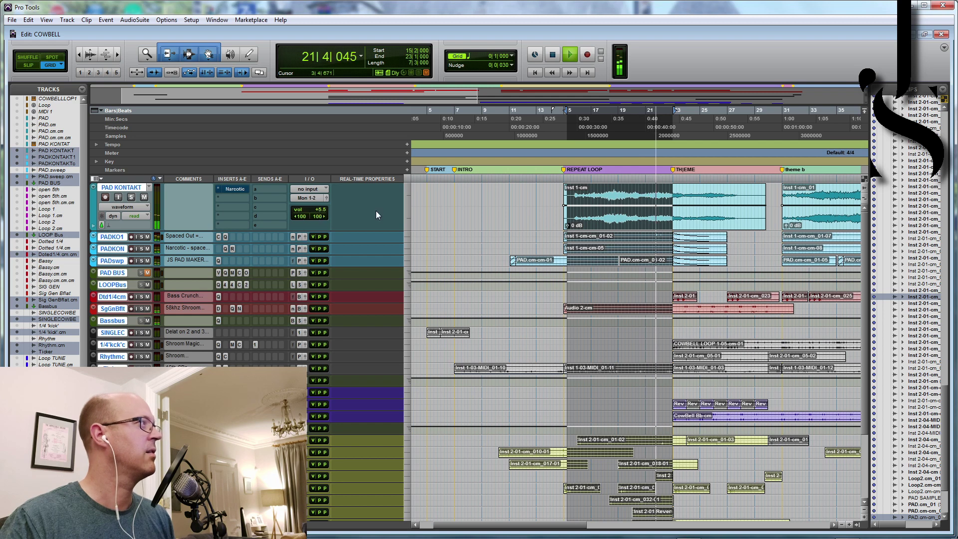
{"action": "key", "text": "space"}
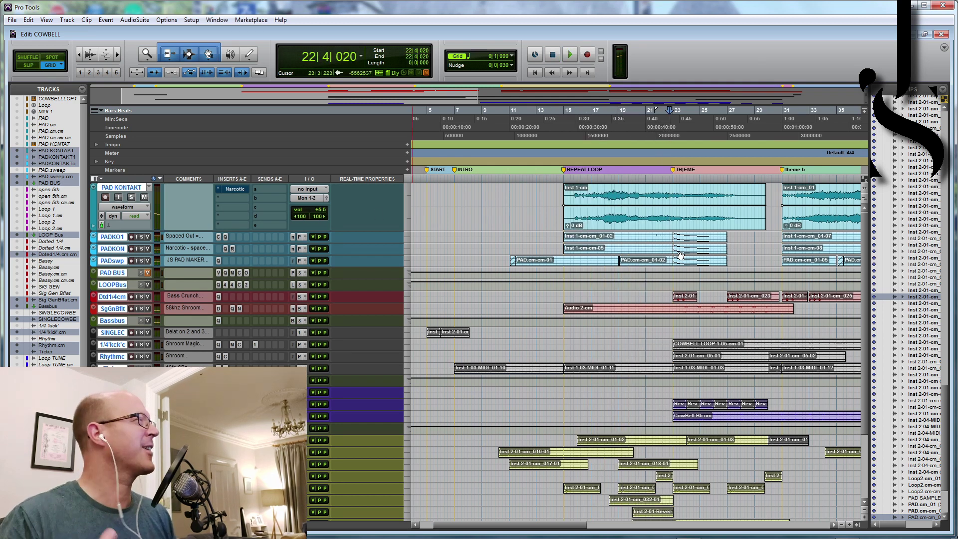
Step: Make all tracks from PAD BUS downward inactive, leaving the PAD KONTAKT track and the pad tracks beneath it active
{"action": "left_click", "coordinate": [640, 272]}
{"action": "left_click", "coordinate": [115, 273]}
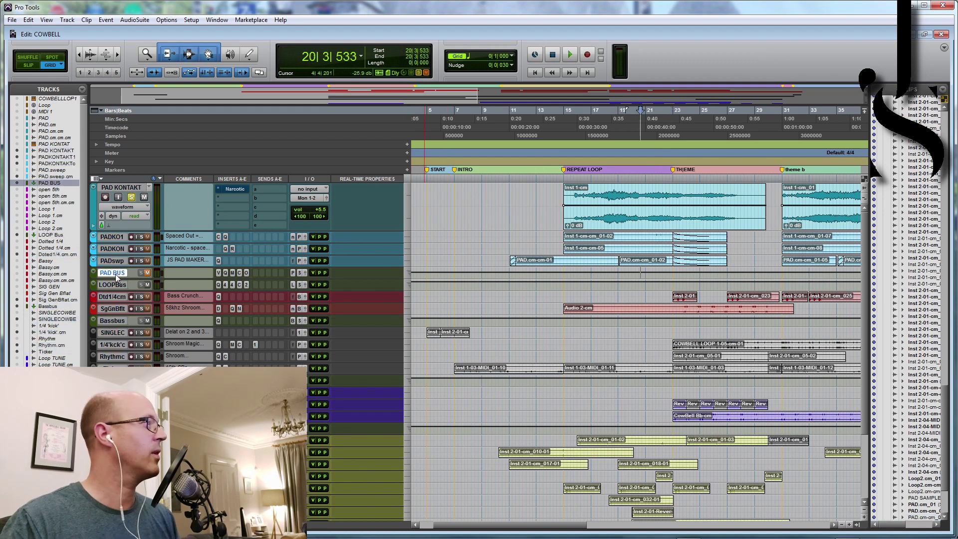
{"action": "scroll", "coordinate": [115, 278], "scroll_direction": "down", "scroll_amount": 2}
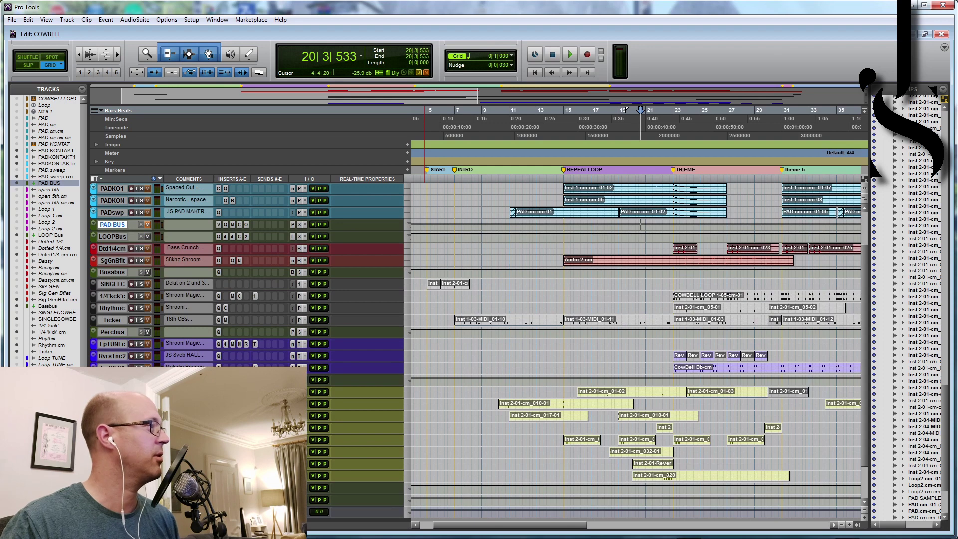
{"action": "left_click", "coordinate": [112, 319], "text": "shift"}
{"action": "right_click", "coordinate": [115, 325]}
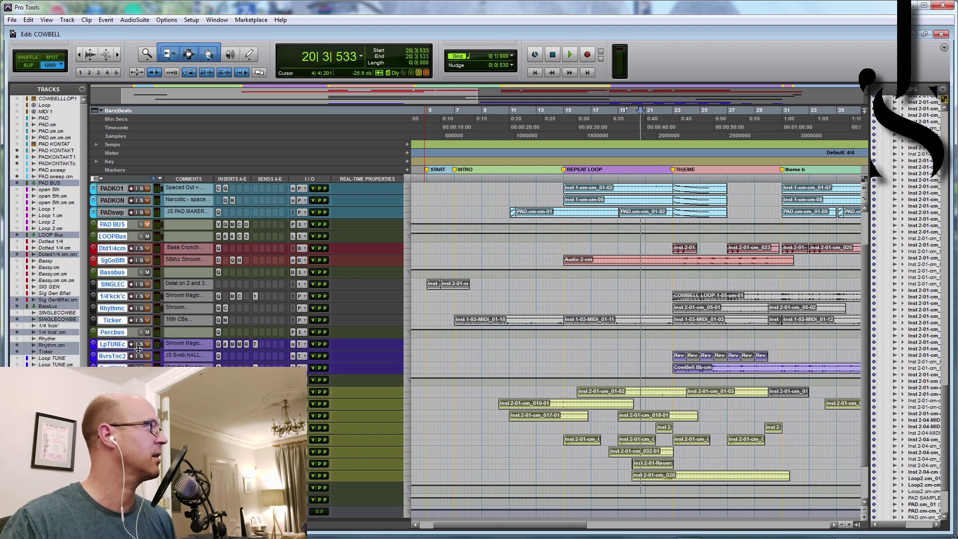
{"action": "left_click", "coordinate": [139, 354]}
{"action": "scroll", "coordinate": [559, 189], "scroll_direction": "up", "scroll_amount": 2}
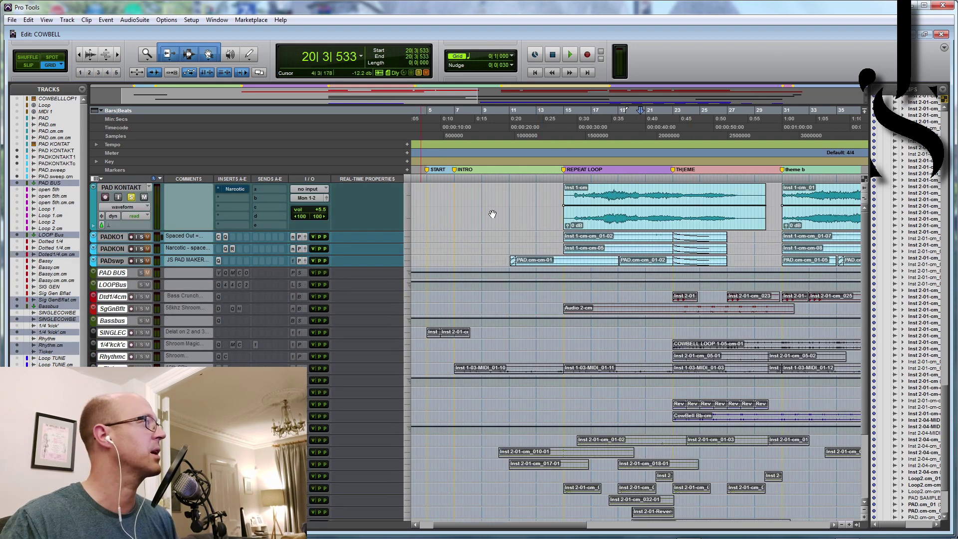
Step: Open Narcotic on the PAD KONTAKT track beside the arrangement and play the clip from bar 15 to bar 22 beat 4
{"action": "left_click", "coordinate": [235, 190]}
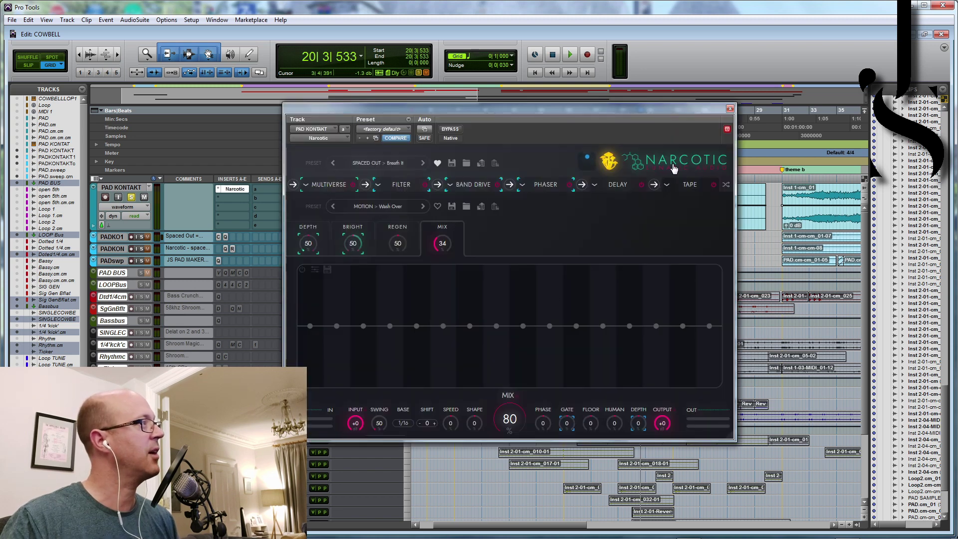
{"action": "left_click_drag", "start_coordinate": [499, 108], "coordinate": [321, 122]}
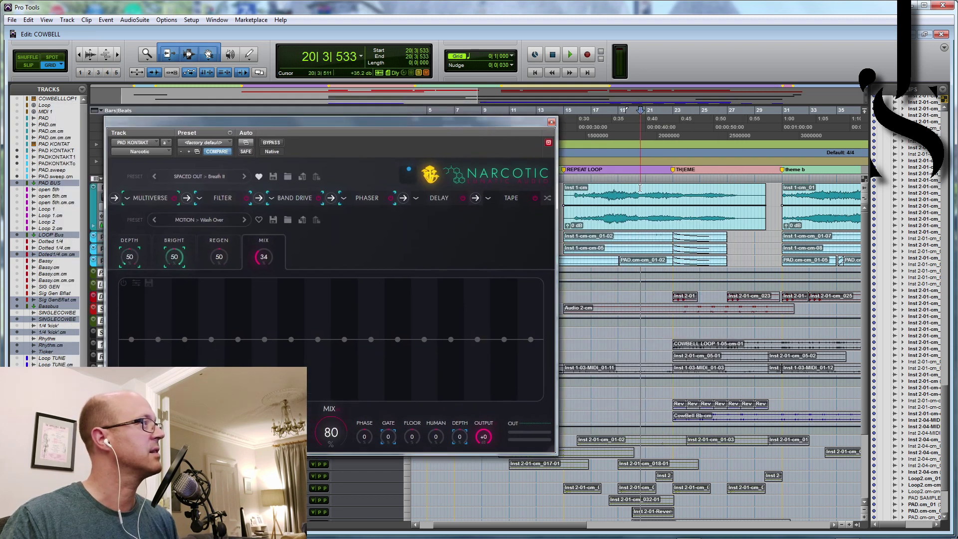
{"action": "left_click_drag", "start_coordinate": [563, 200], "coordinate": [668, 220]}
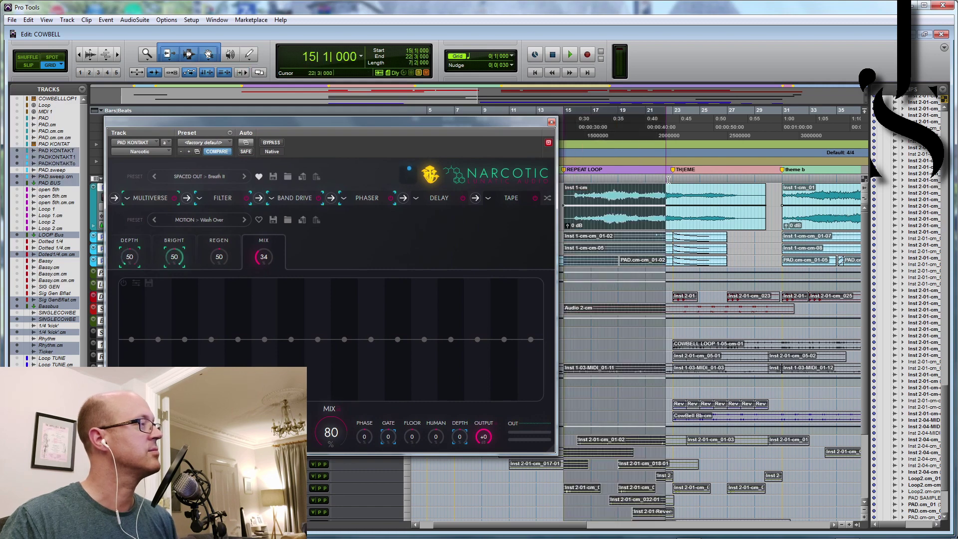
{"action": "key", "text": "space"}
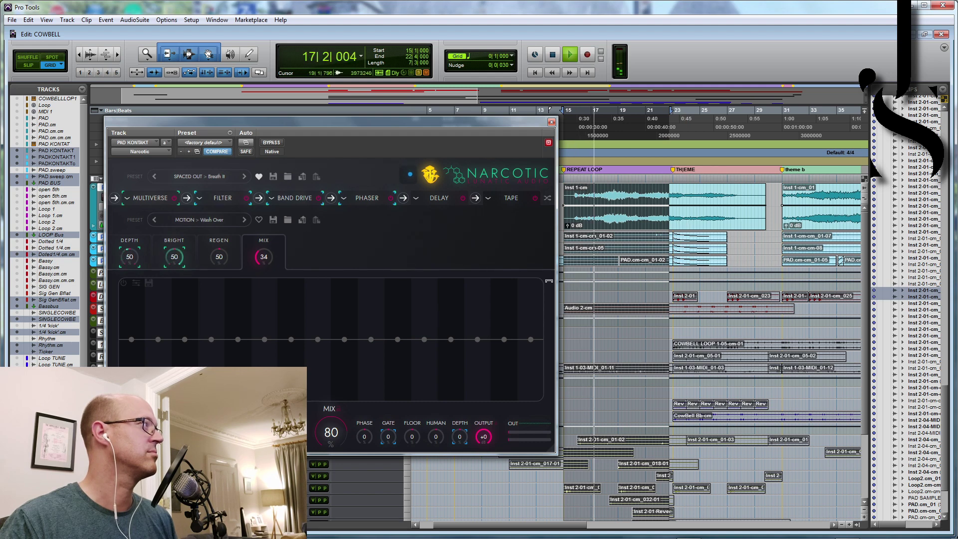
Step: Compare the pad with Narcotic bypassed and engaged during playback, close the plug-in and stop playback
{"action": "left_click", "coordinate": [271, 143]}
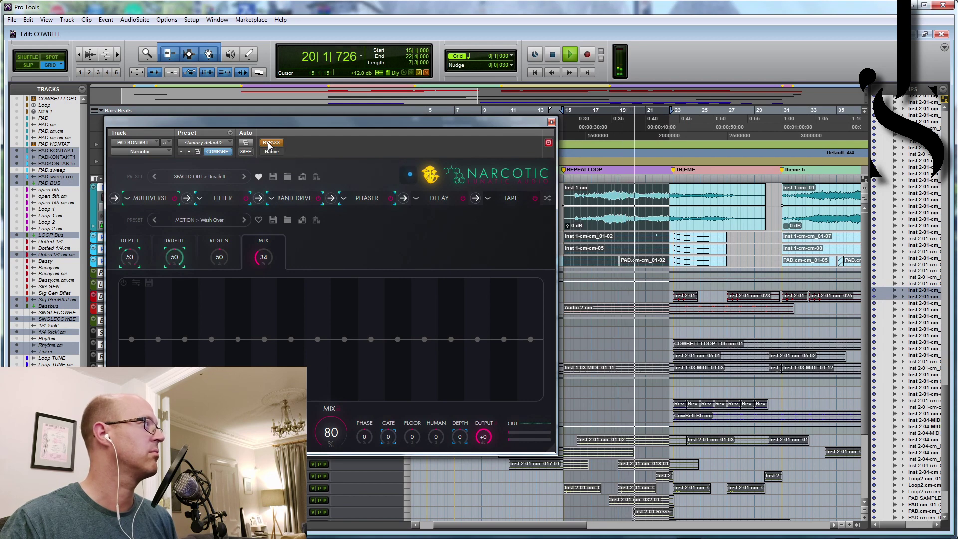
{"action": "left_click", "coordinate": [271, 143]}
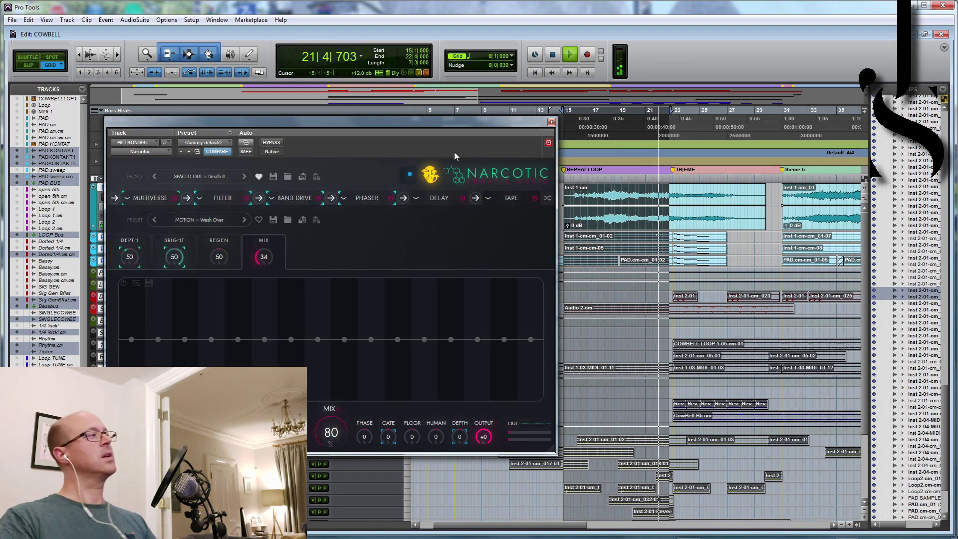
{"action": "left_click", "coordinate": [551, 122]}
{"action": "key", "text": "space"}
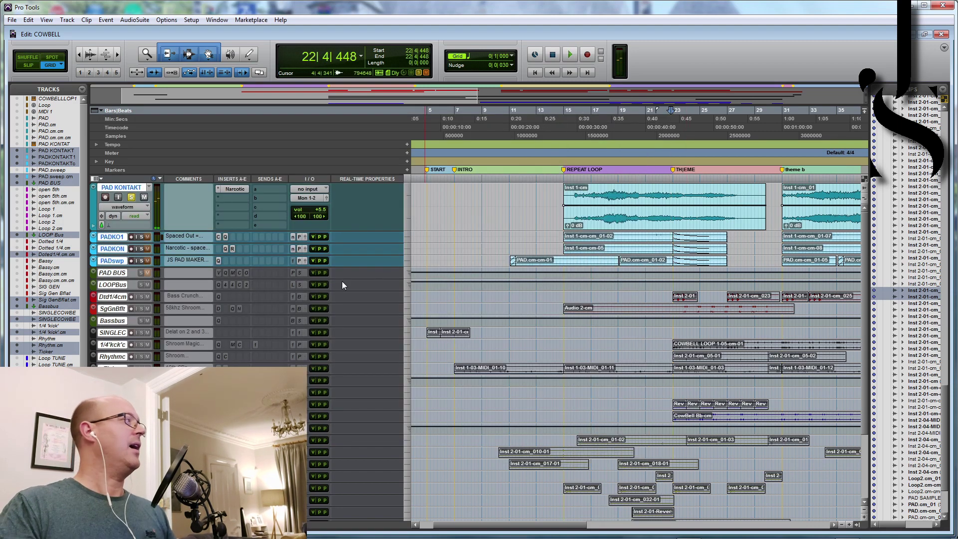
Step: Unsolo the PAD KONTAKT track and enlarge the two PADKONTAKT copies and PAD.sweep.cm tracks to view their clips
{"action": "left_click", "coordinate": [131, 197]}
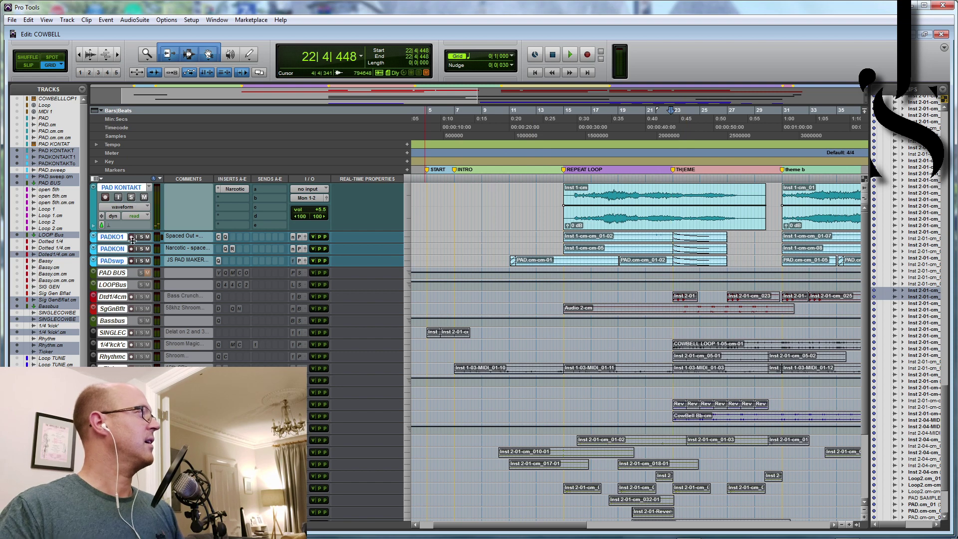
{"action": "left_click_drag", "start_coordinate": [136, 250], "coordinate": [135, 337]}
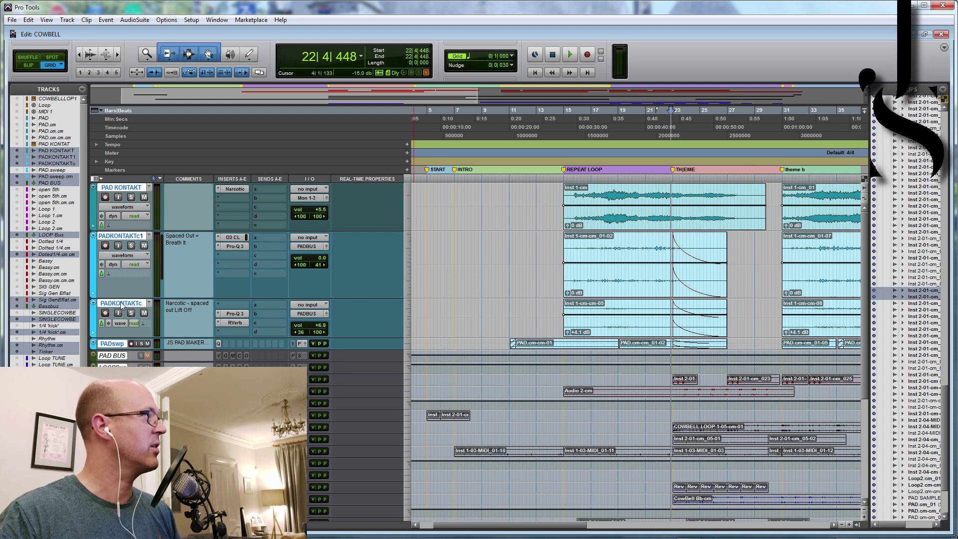
{"action": "left_click", "coordinate": [73, 177]}
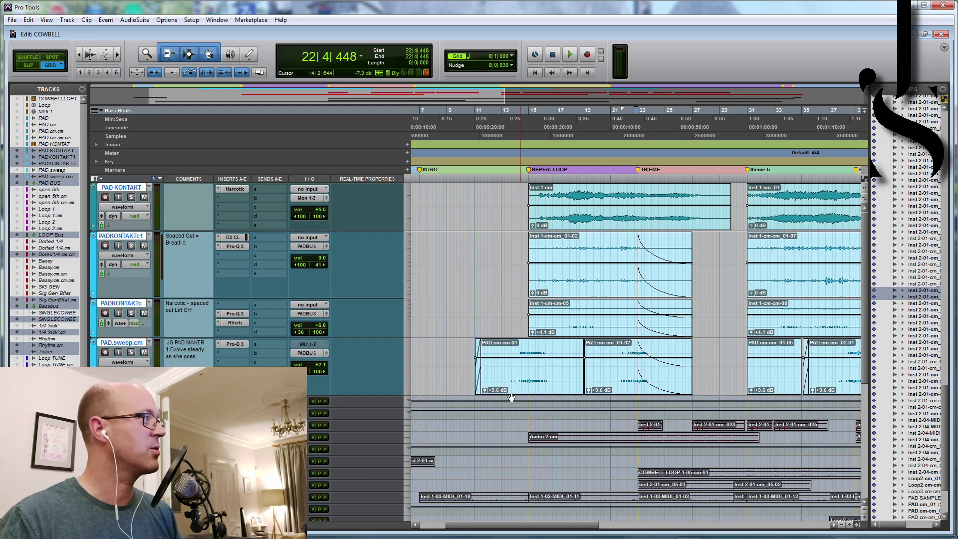
{"action": "left_click", "coordinate": [550, 392]}
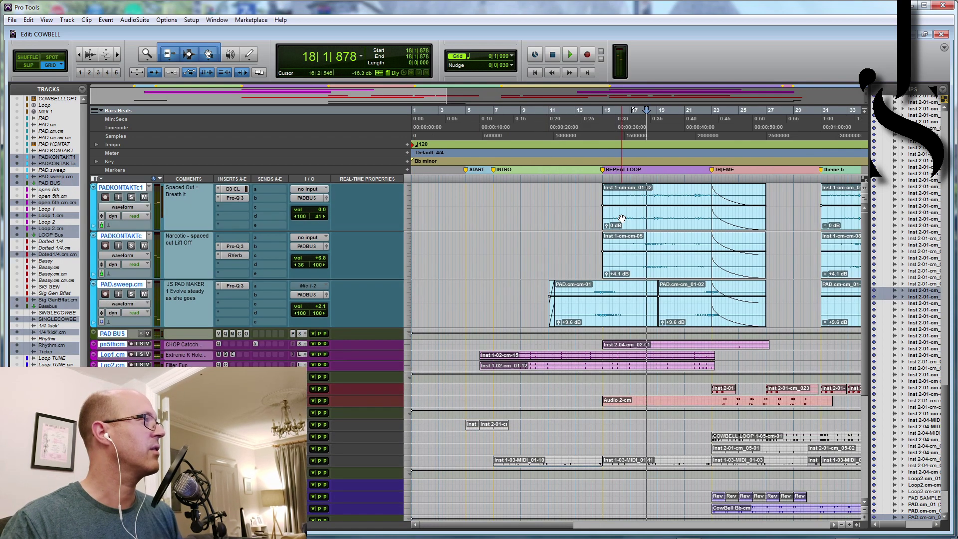
Step: Play the REPEAT LOOP section from bar 15 to bar 23 with the three enlarged pad tracks, and stop playback
{"action": "left_click_drag", "start_coordinate": [602, 181], "coordinate": [707, 304]}
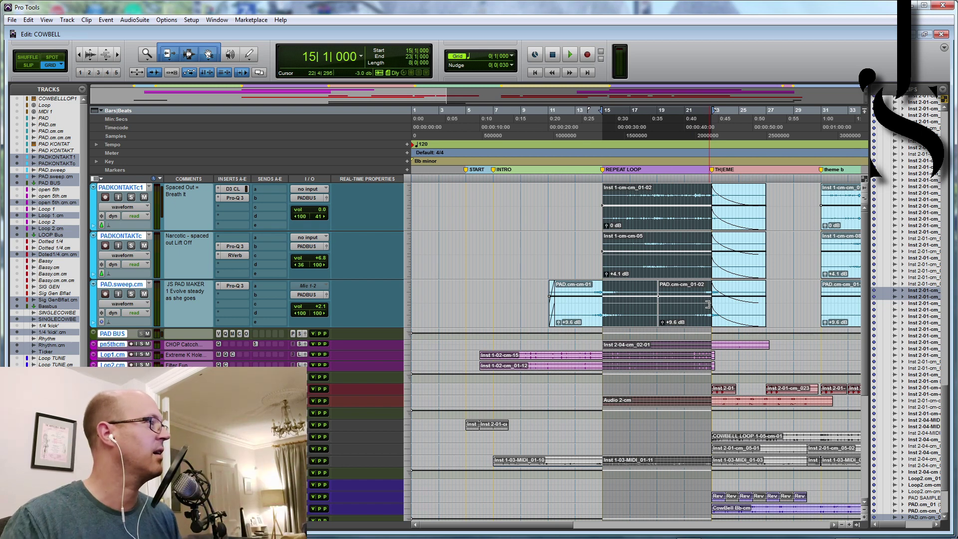
{"action": "key", "text": "space"}
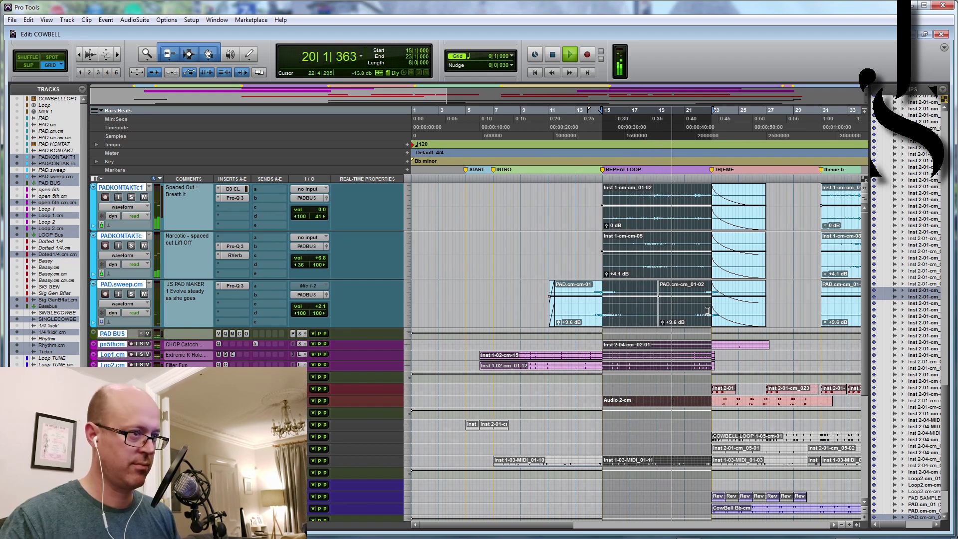
{"action": "key", "text": "space"}
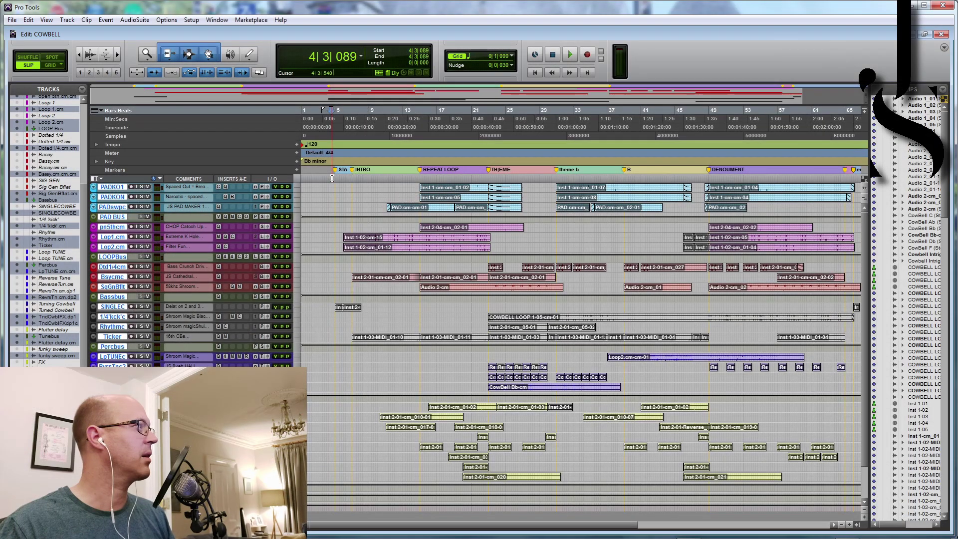
Step: Place the playback position at bar 4 beat 3, just before the START marker in the full arrangement
{"action": "left_click", "coordinate": [332, 180]}
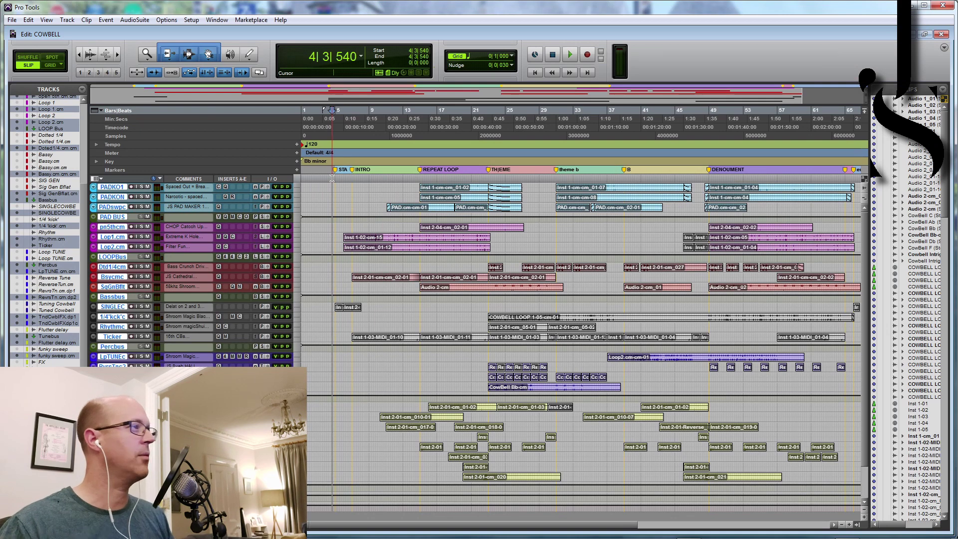